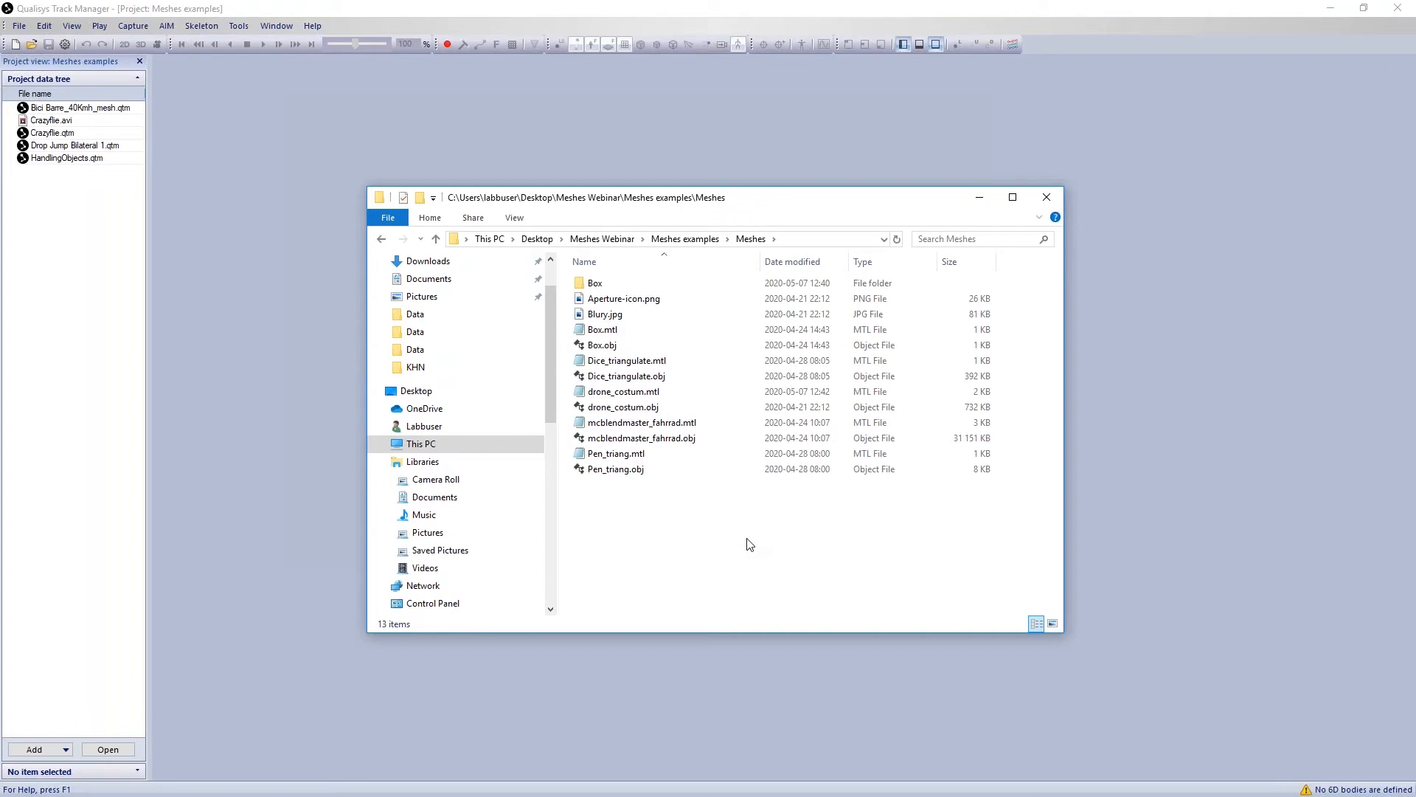
pyautogui.moveTo(769, 203); pyautogui.dragTo(812, 129)
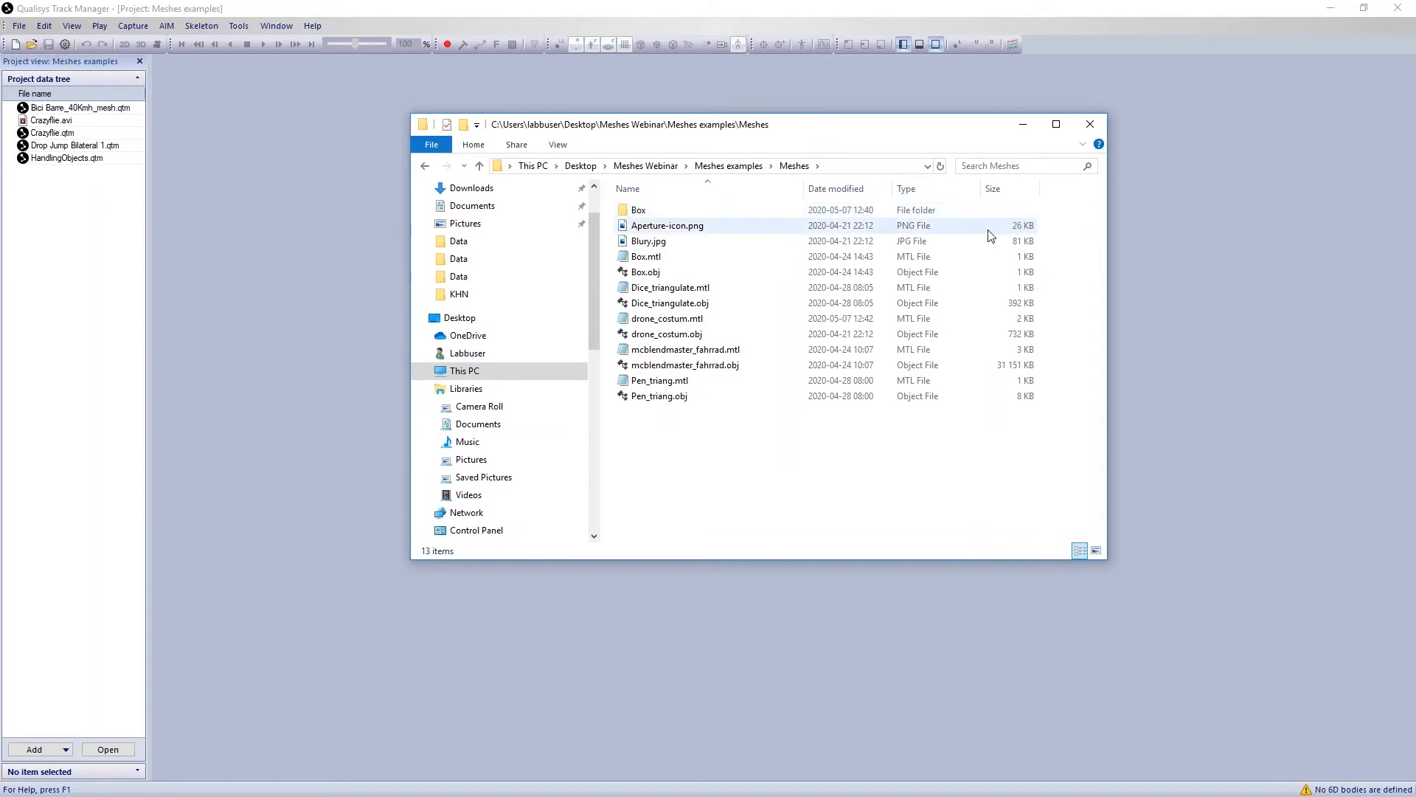
# Switch to SketchUp, draw a ground rectangle centred on the origin and enter 10,10 as its dimensions
pyautogui.click(247, 210)
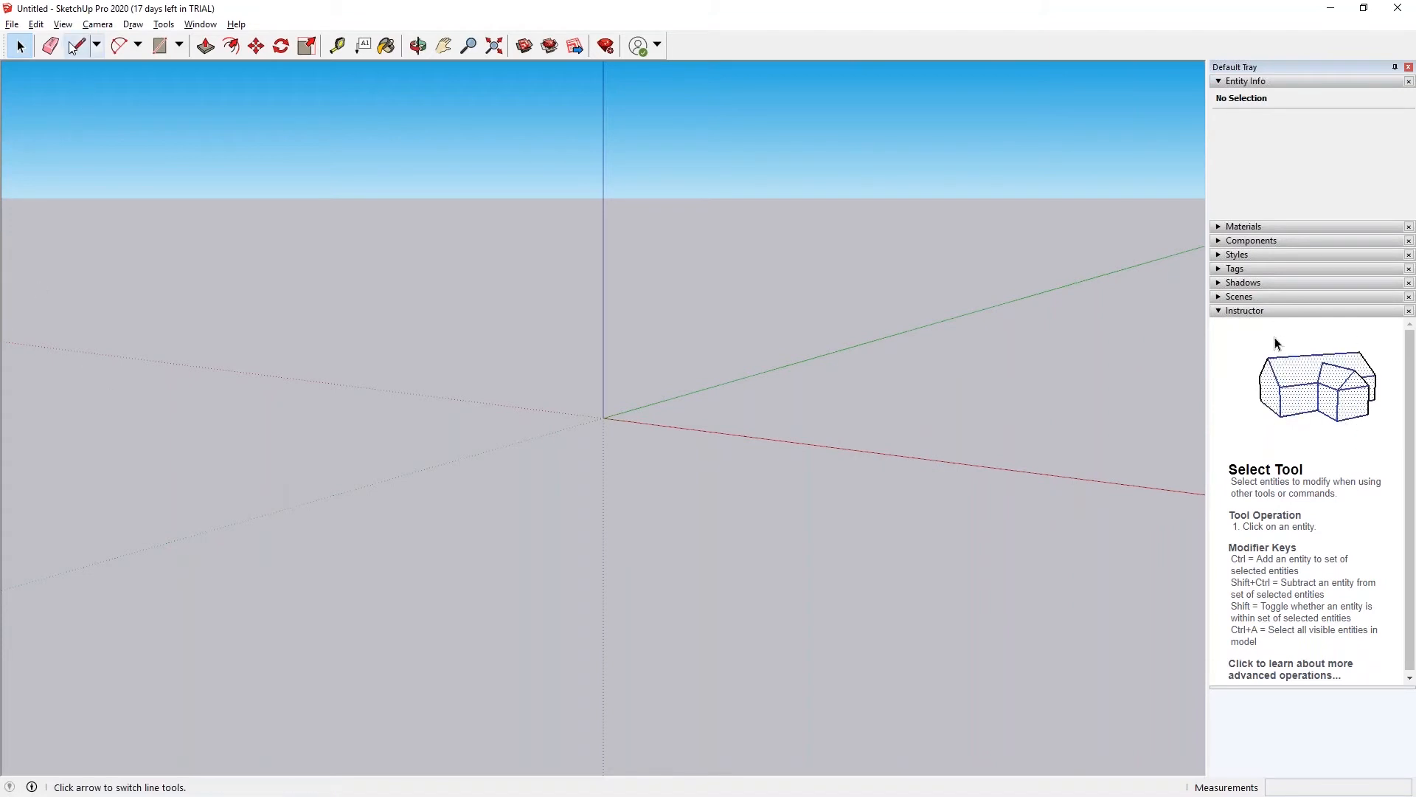
pyautogui.click(160, 46)
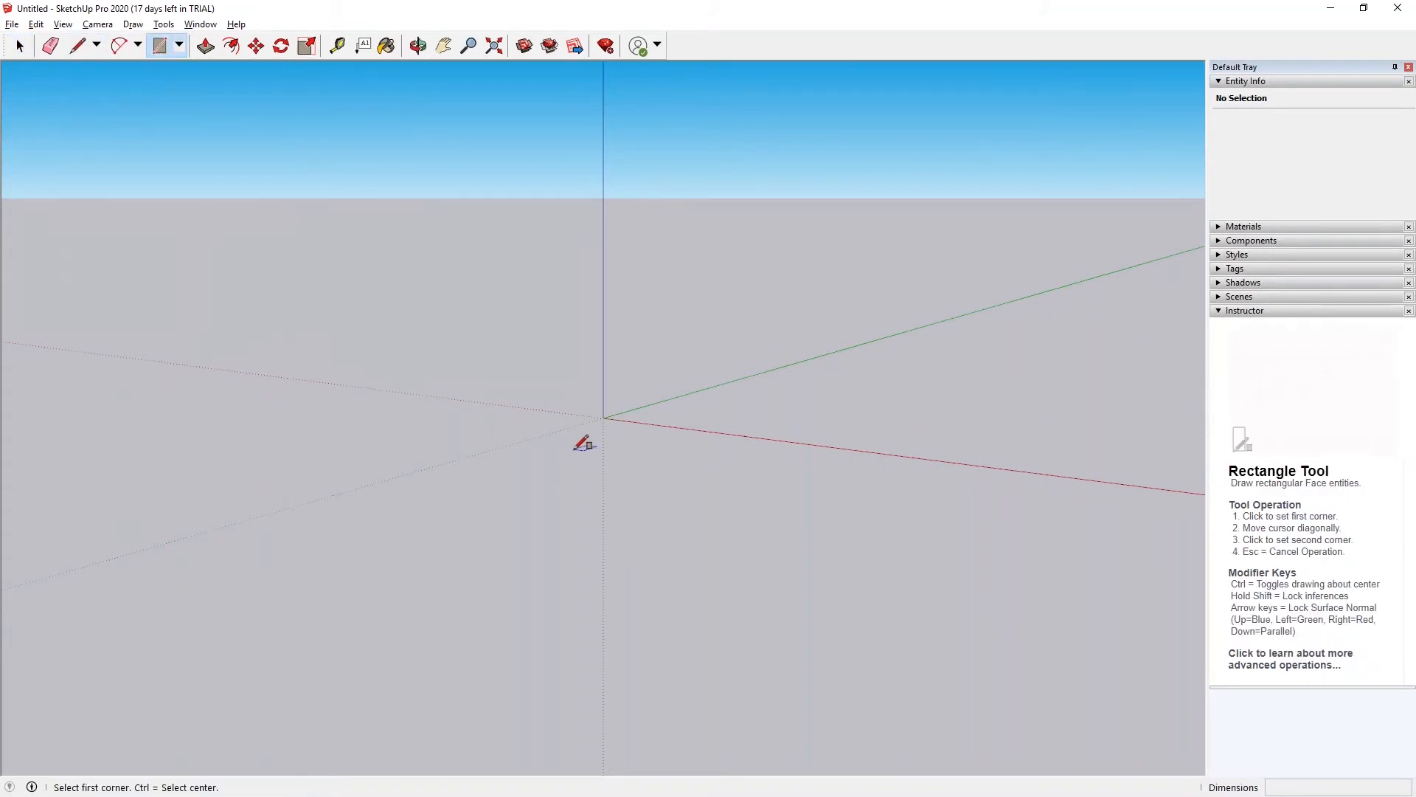
pyautogui.click(604, 417)
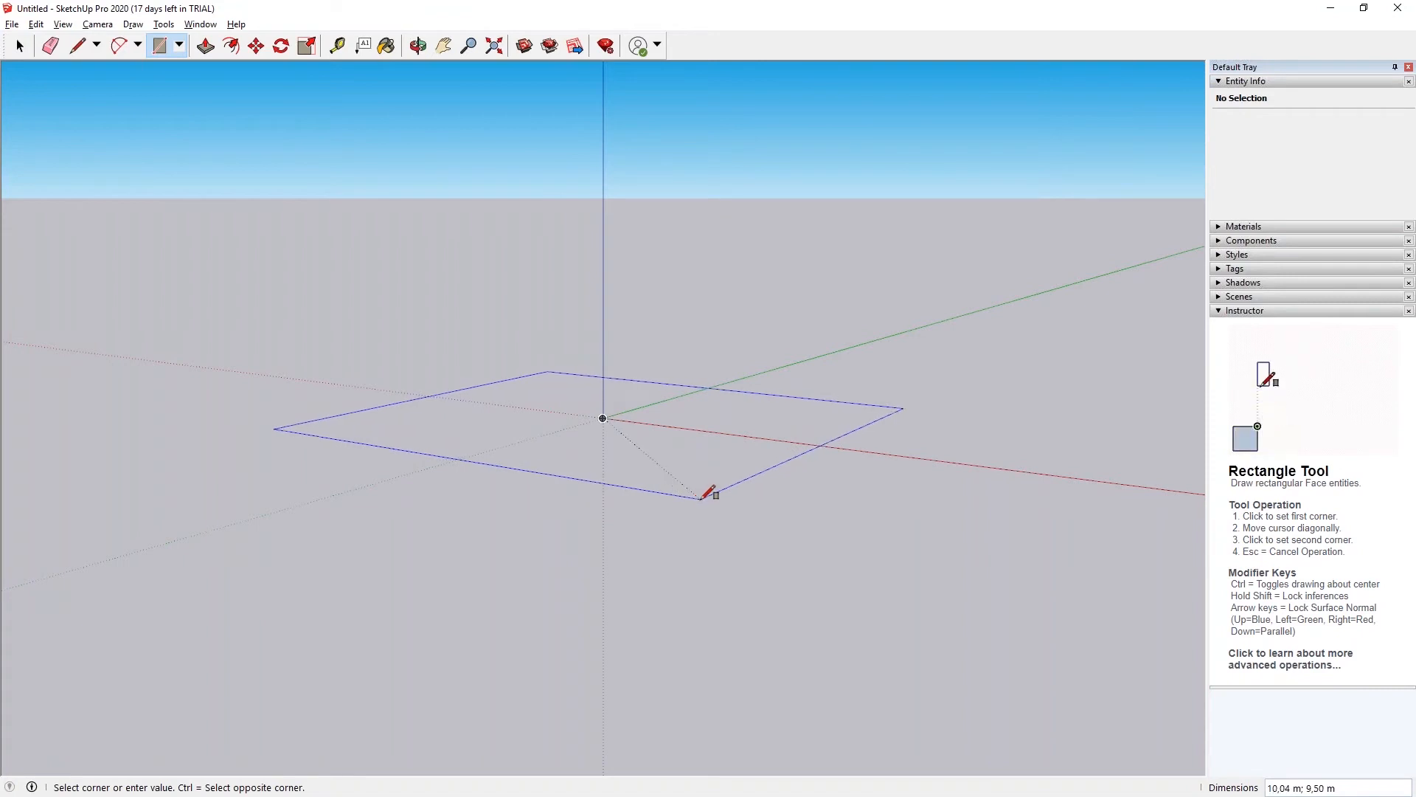
pyautogui.click(701, 499)
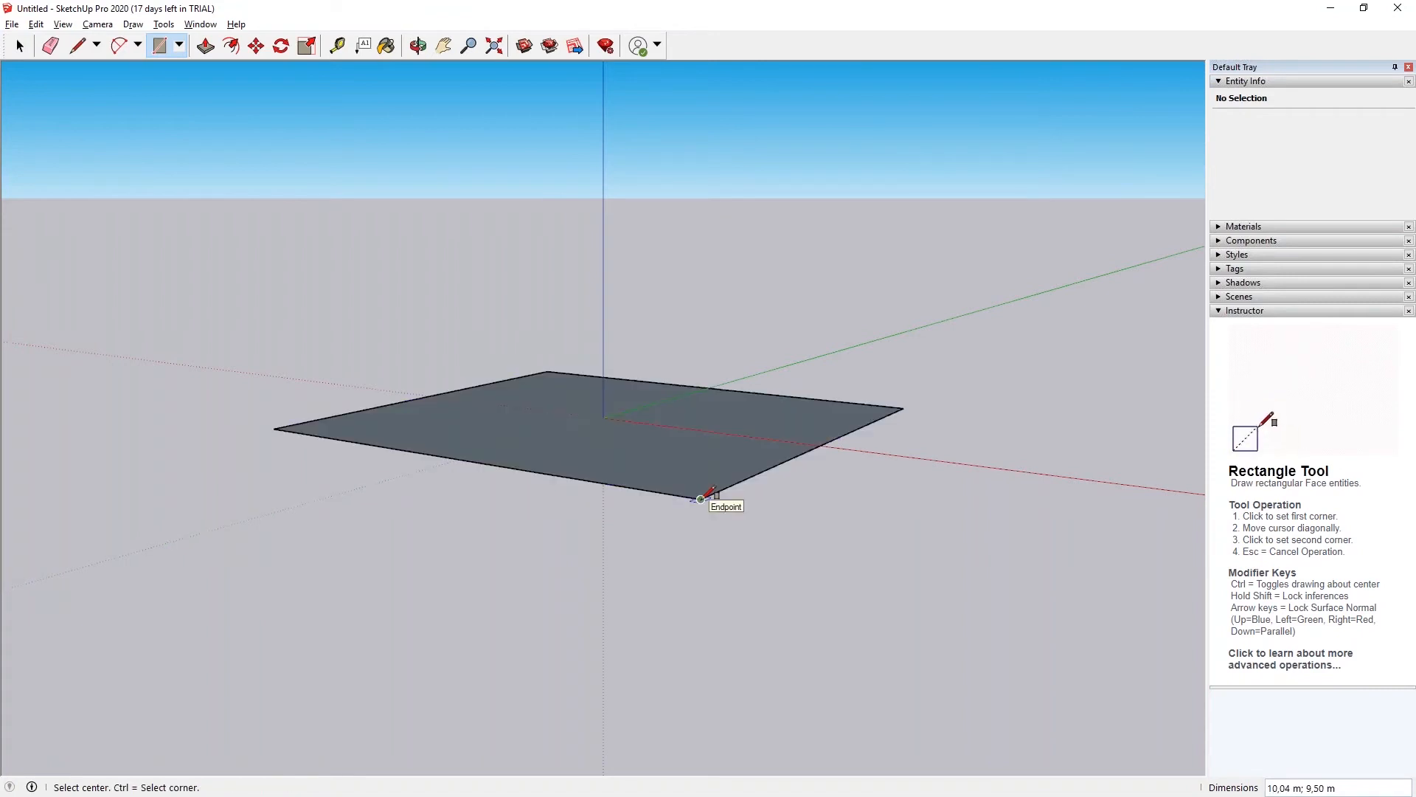
pyautogui.write('10,10')
pyautogui.press('Return')
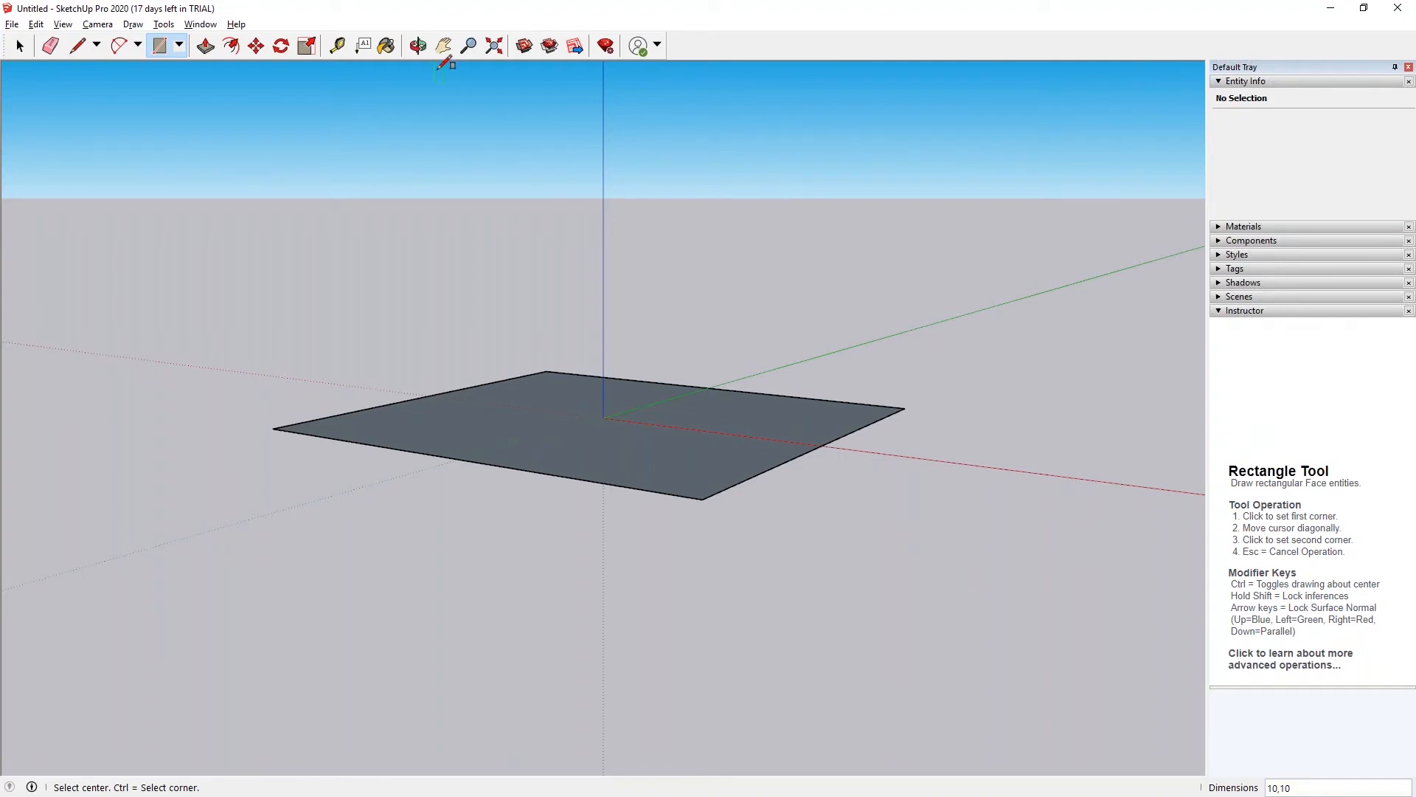
# Push/Pull the rectangle upward into a box 3 m high
pyautogui.click(205, 46)
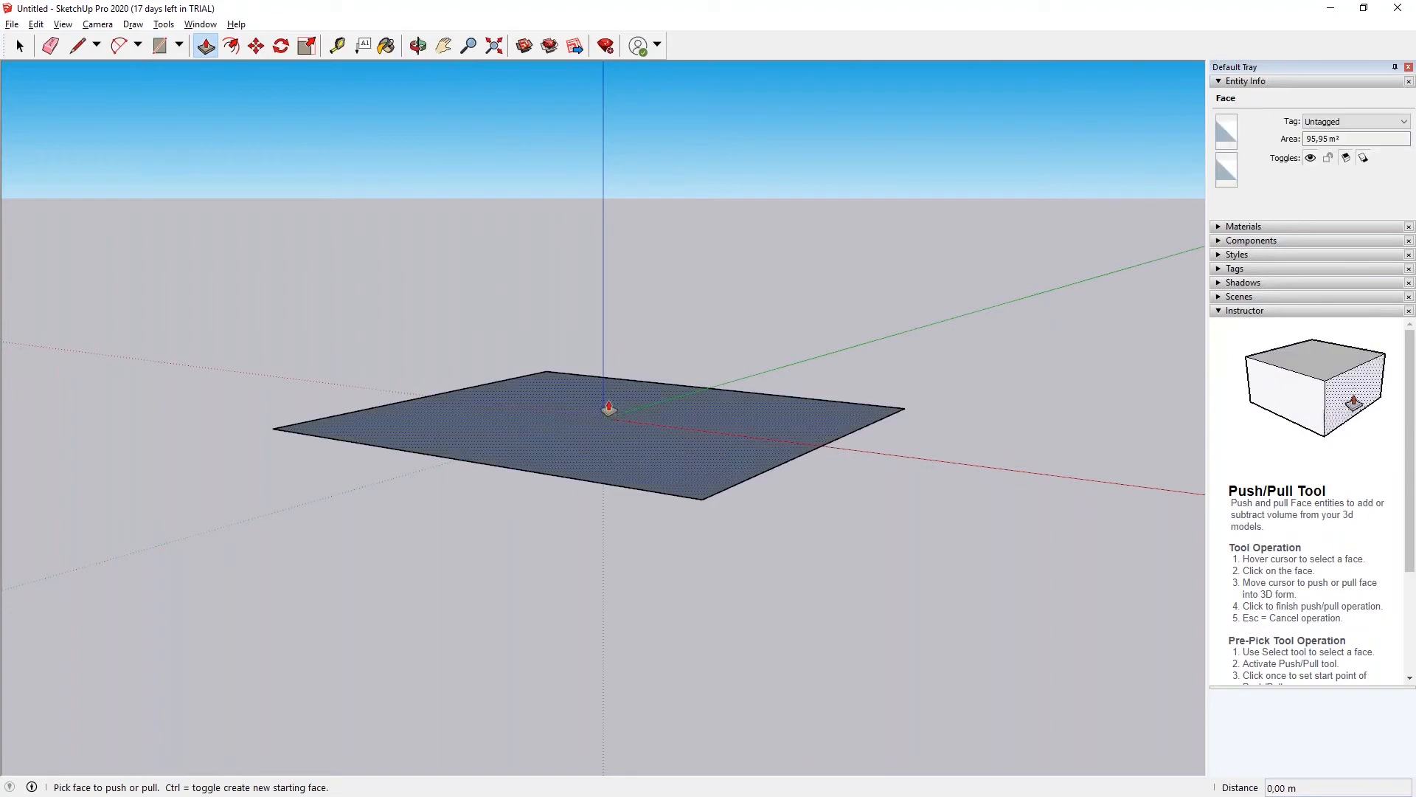
pyautogui.moveTo(608, 408); pyautogui.dragTo(602, 341)
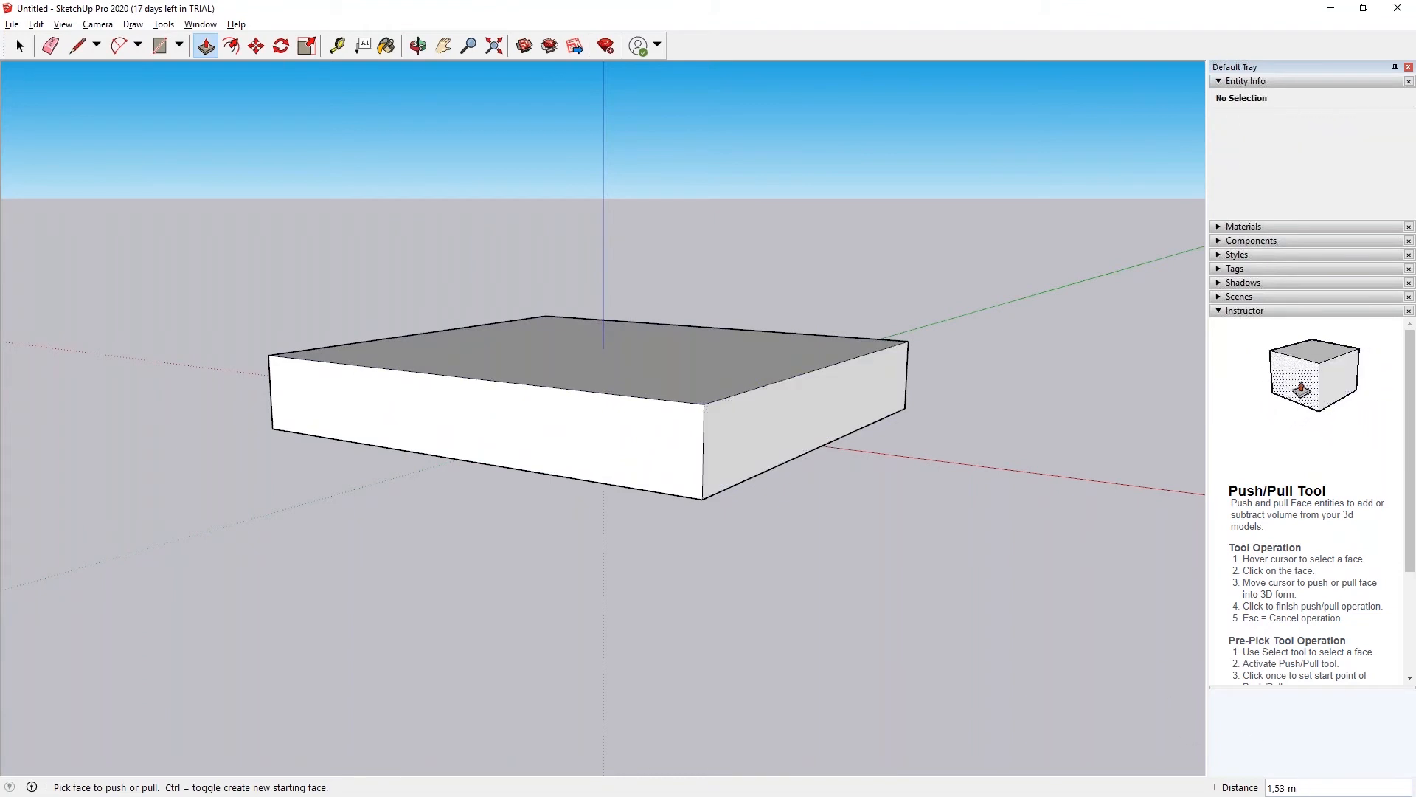
pyautogui.write('3')
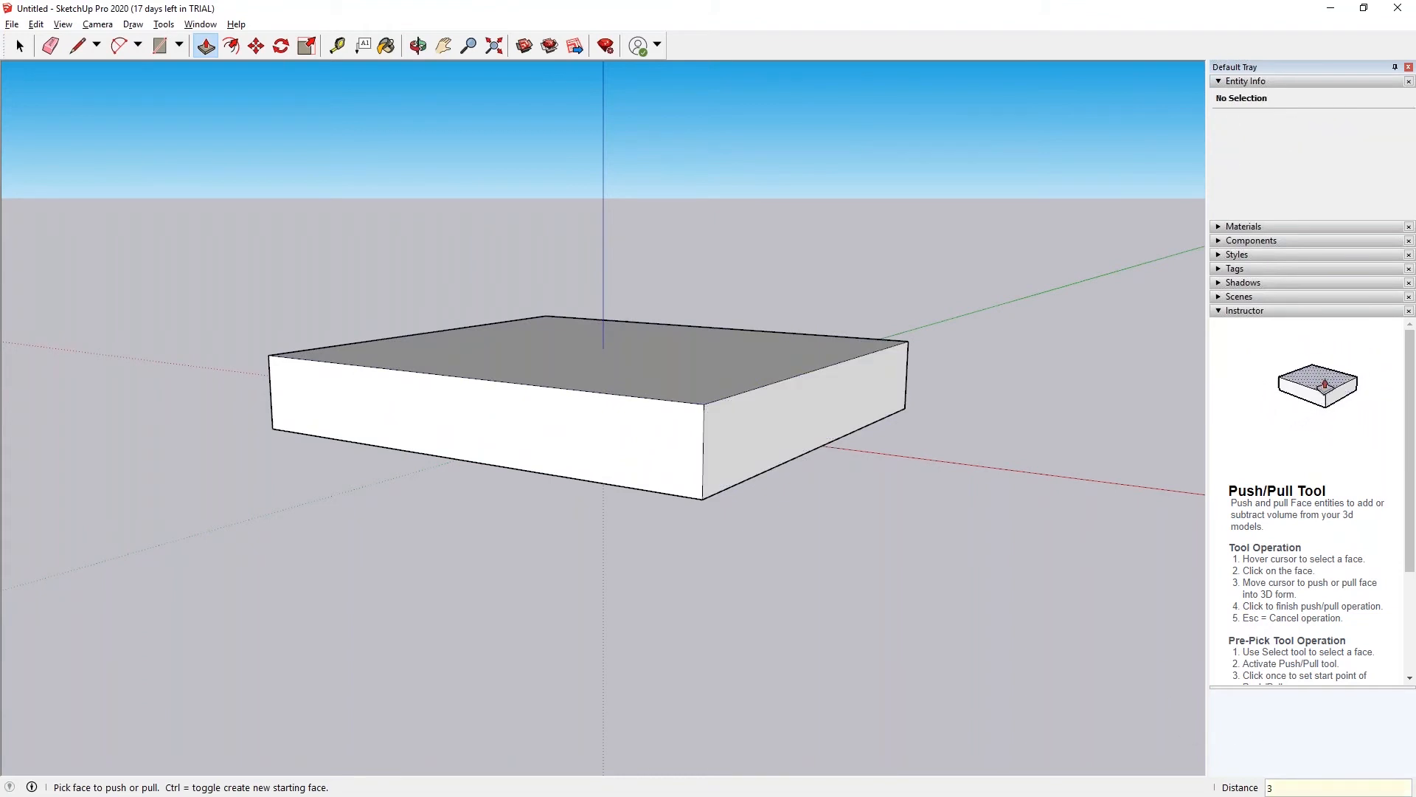
pyautogui.press('Return')
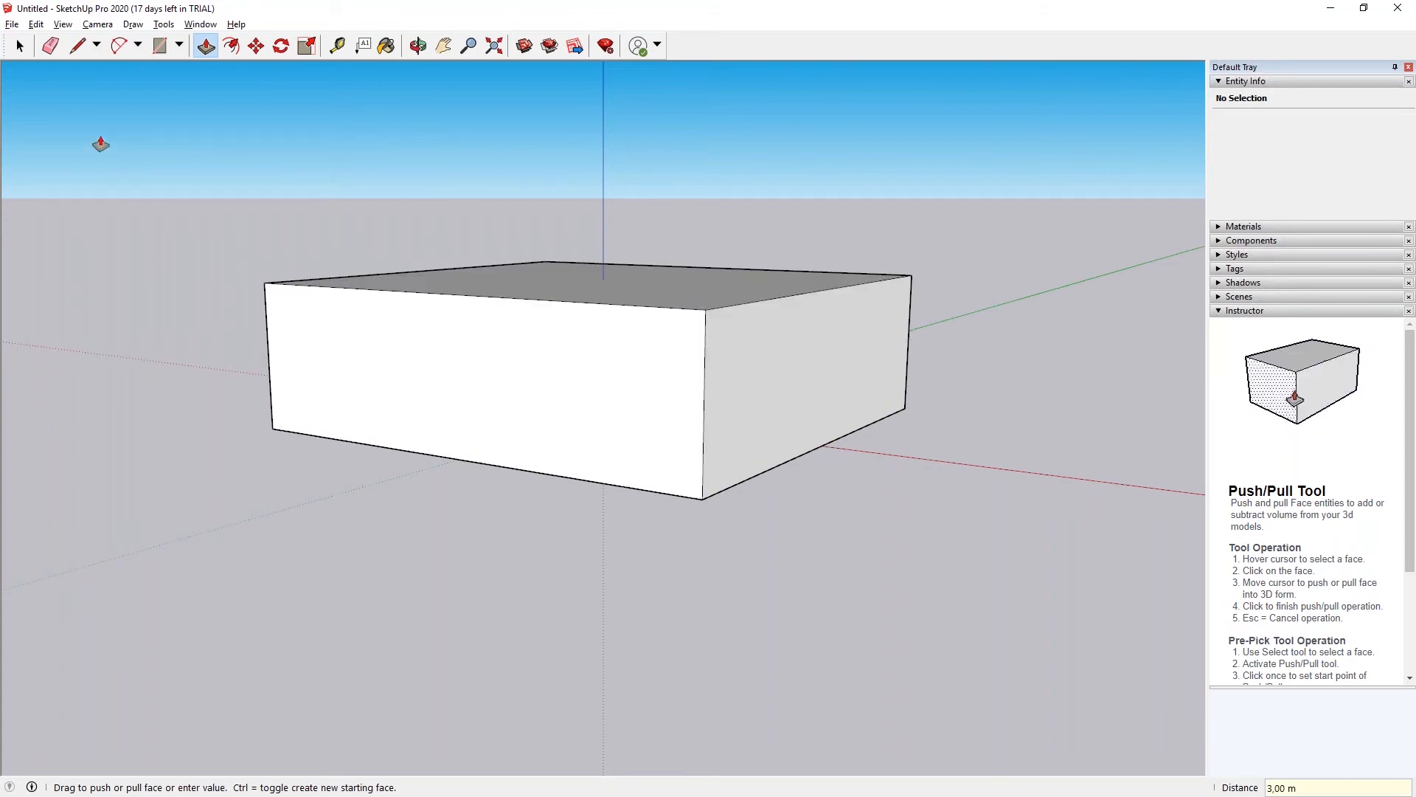
# Delete the box's top face and three side faces, keeping only the floor and the rear-left wall
pyautogui.click(20, 46)
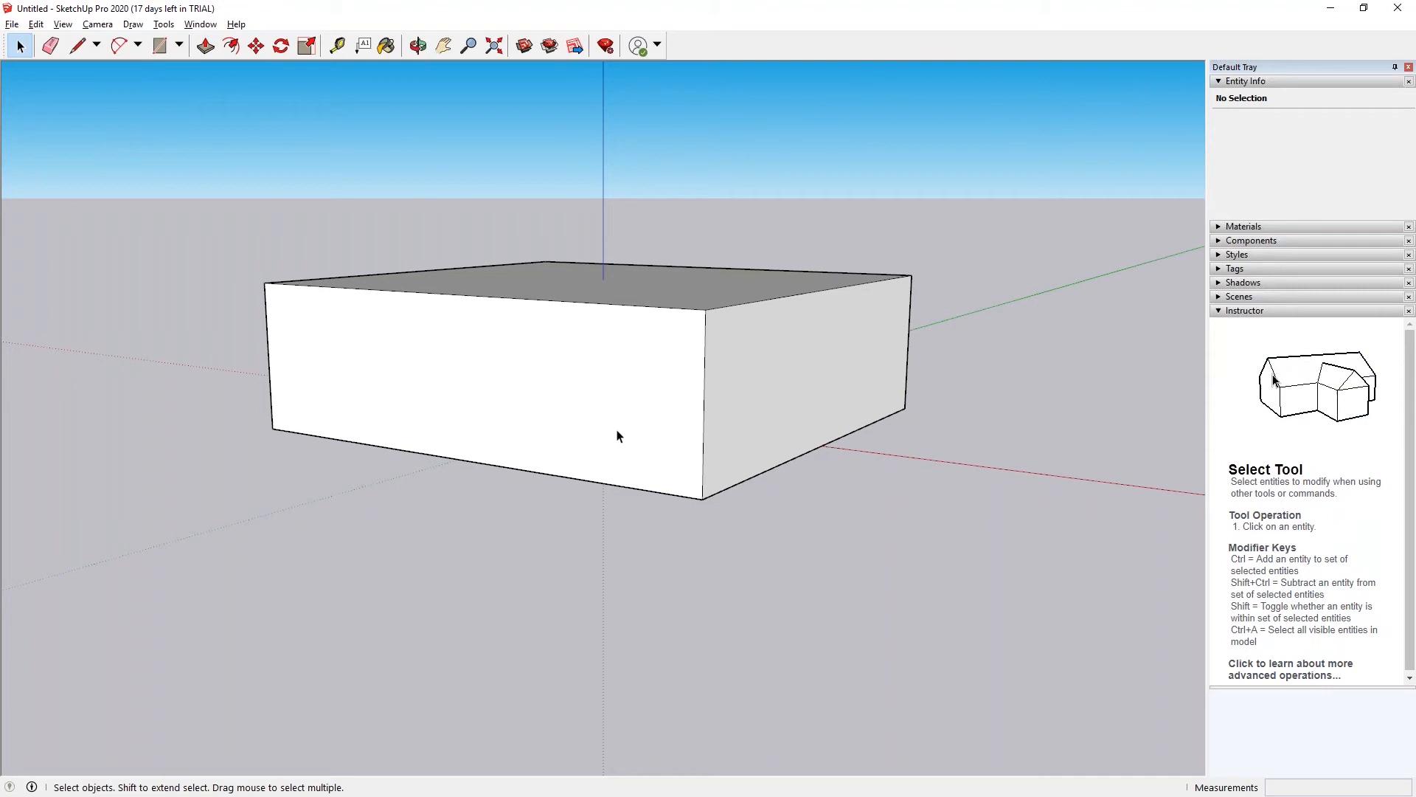
pyautogui.click(604, 389)
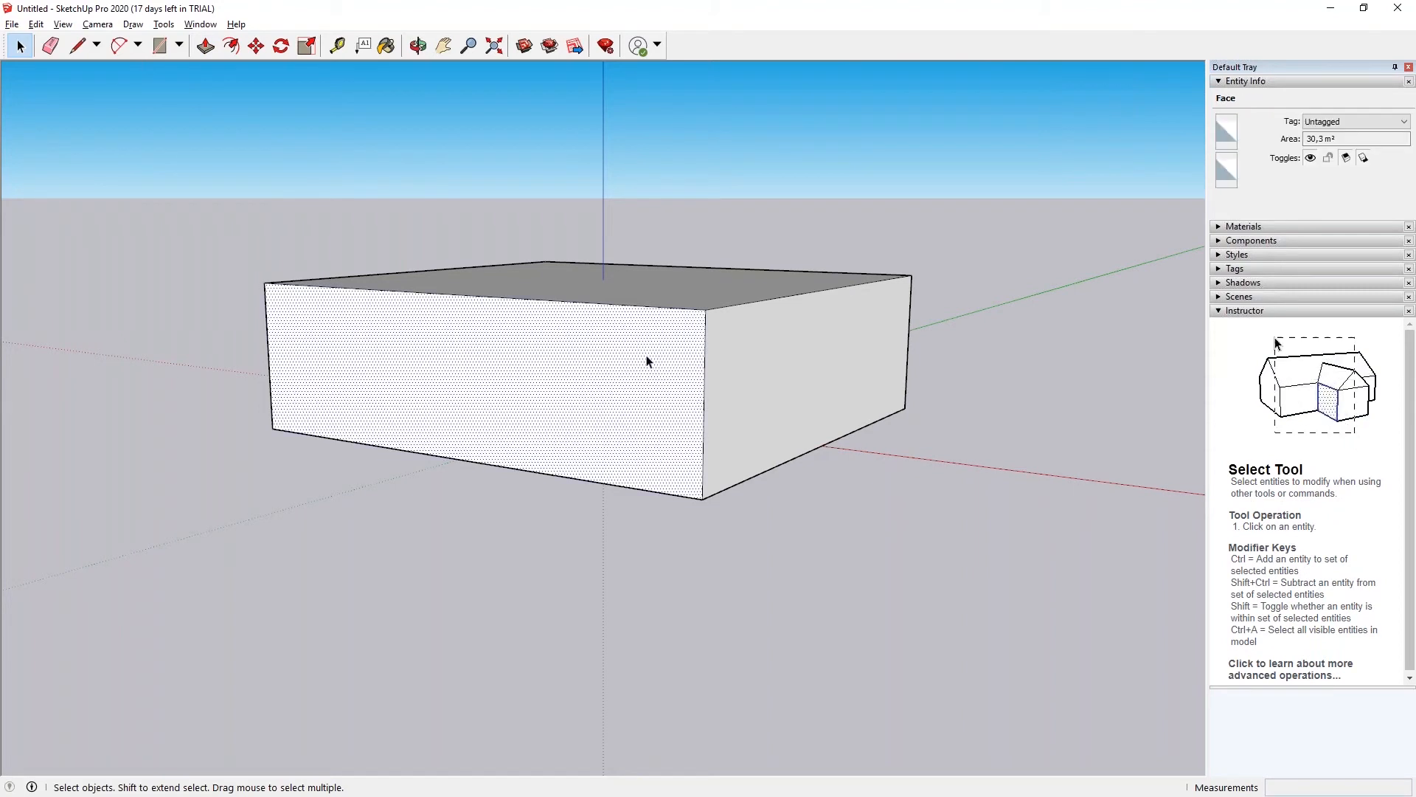
pyautogui.press('Delete')
pyautogui.click(765, 375)
pyautogui.press('Delete')
pyautogui.click(677, 282)
pyautogui.press('Delete')
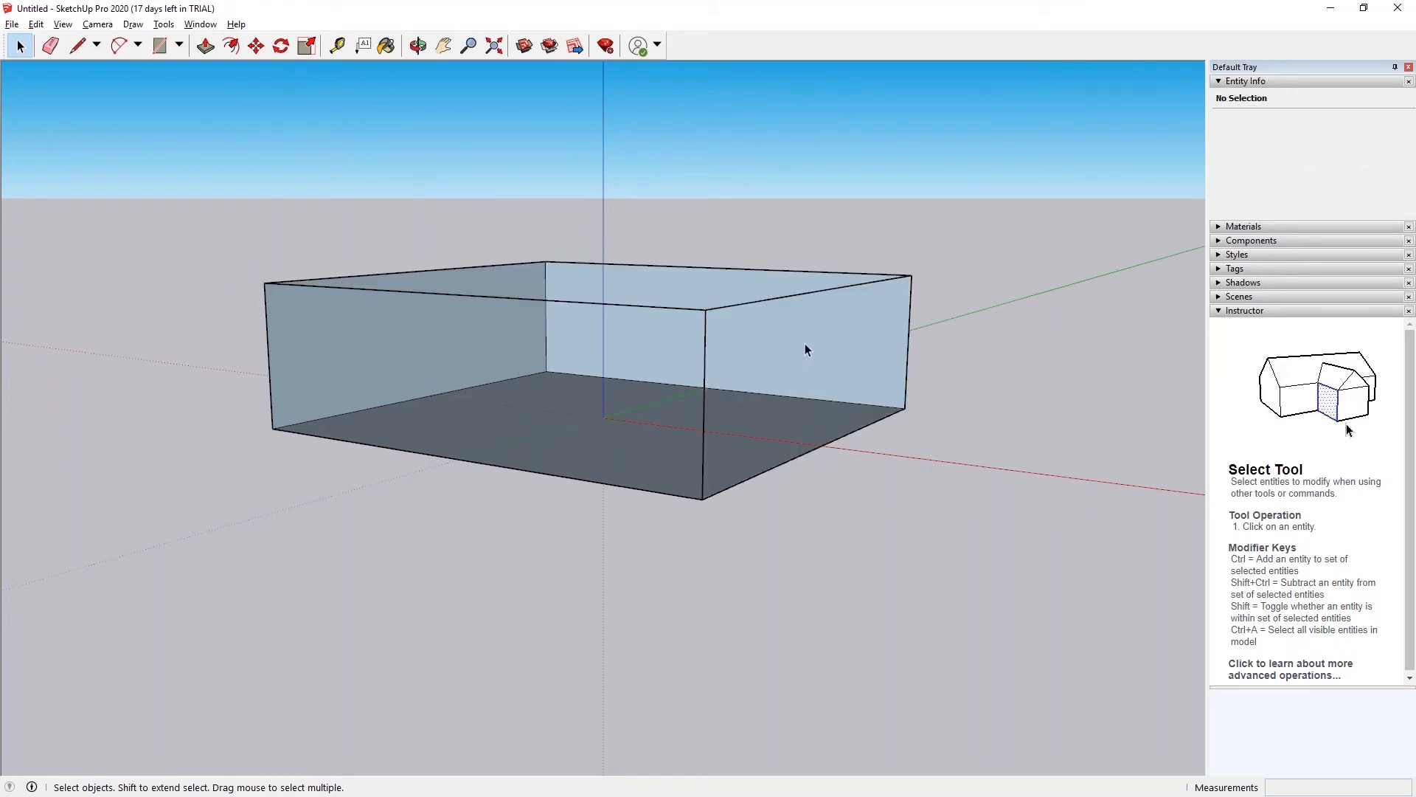
pyautogui.click(806, 349)
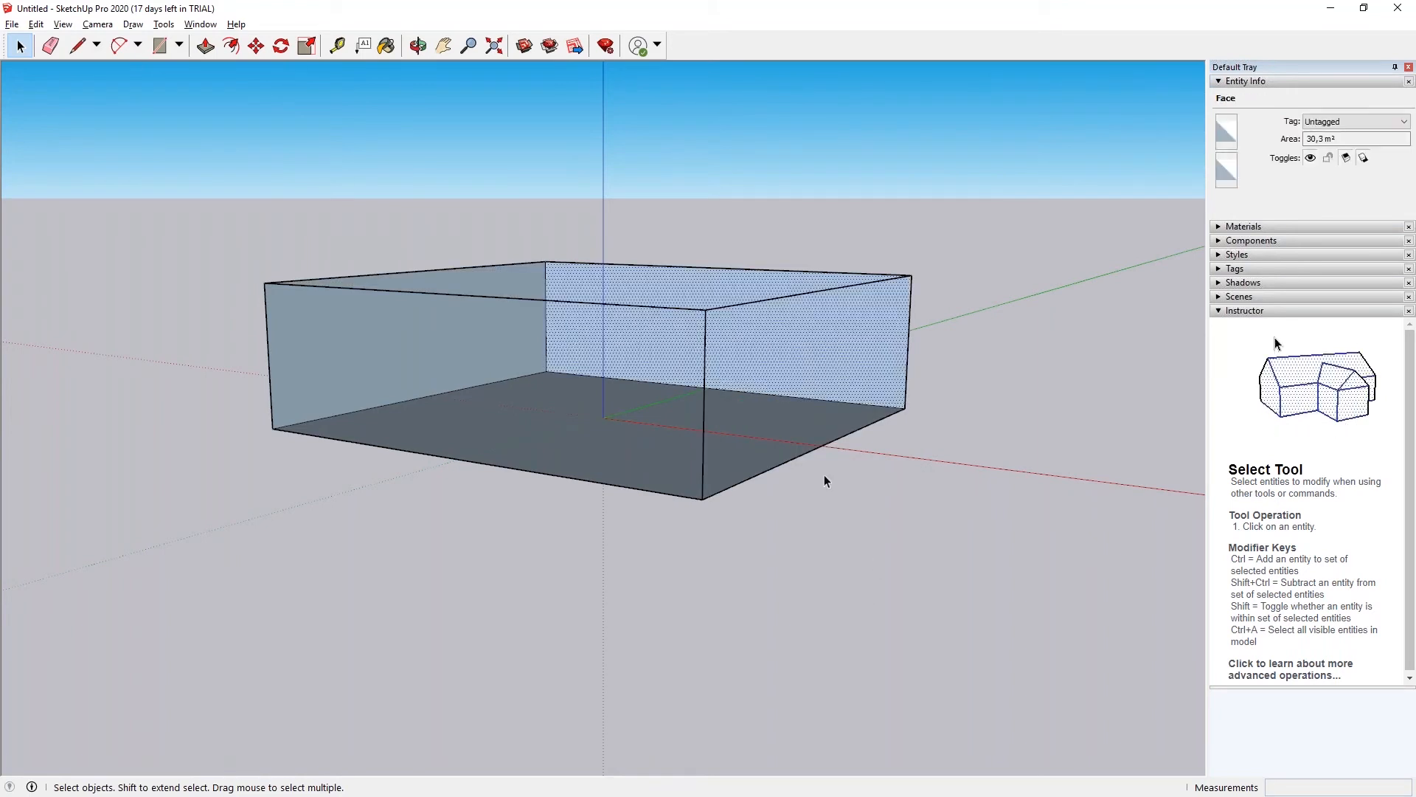
pyautogui.press('Delete')
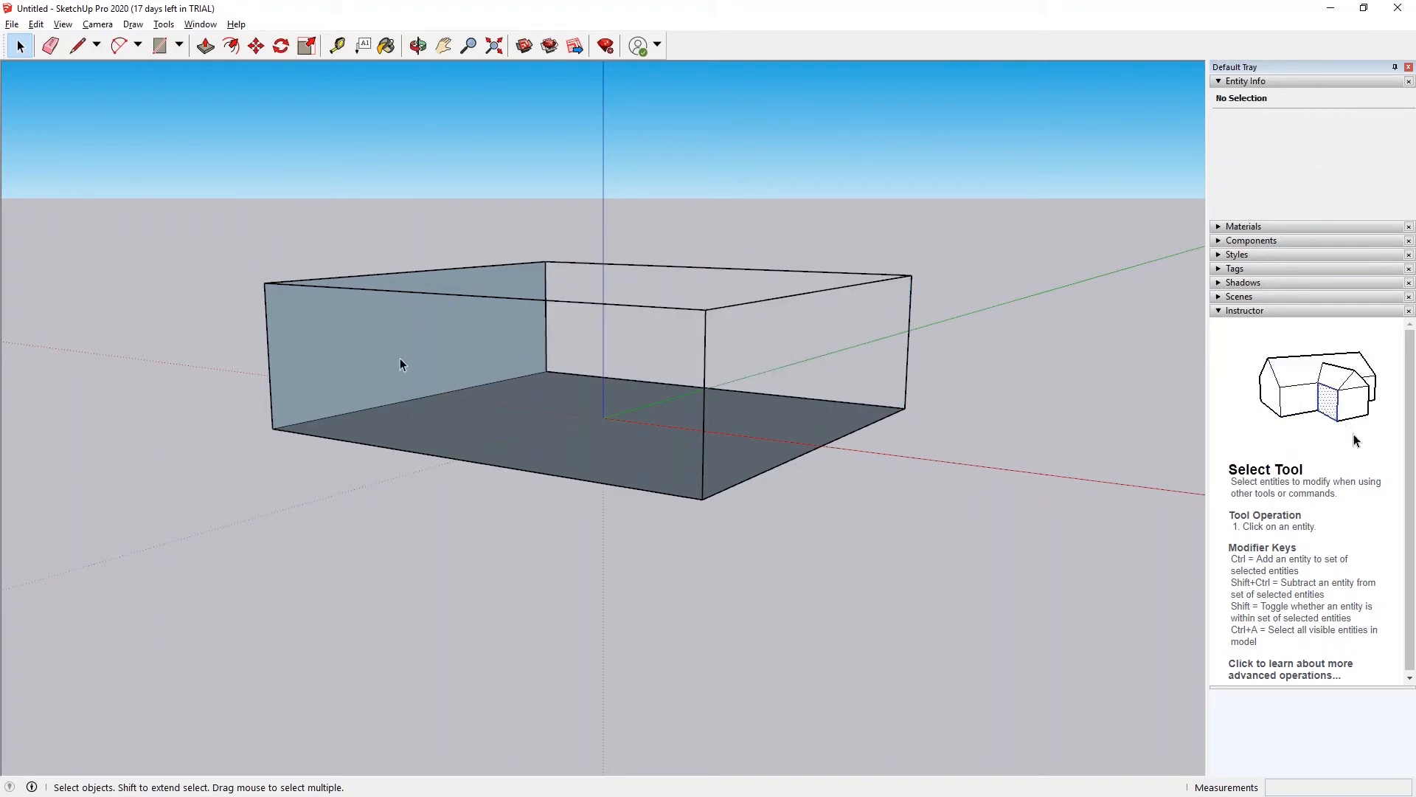
# Reverse the faces of the remaining wall and the floor
pyautogui.rightClick(350, 334)
pyautogui.moveTo(476, 400)
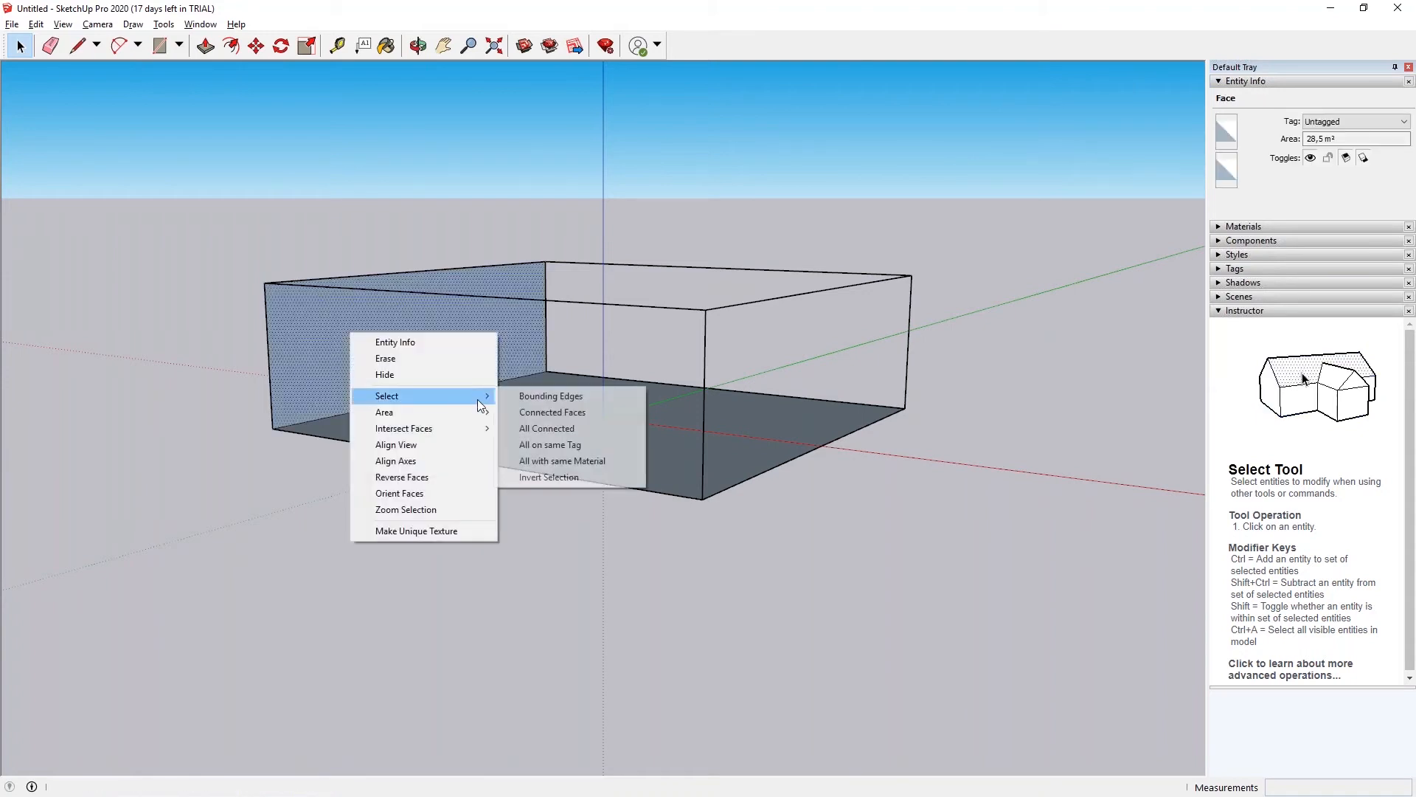
pyautogui.moveTo(465, 424)
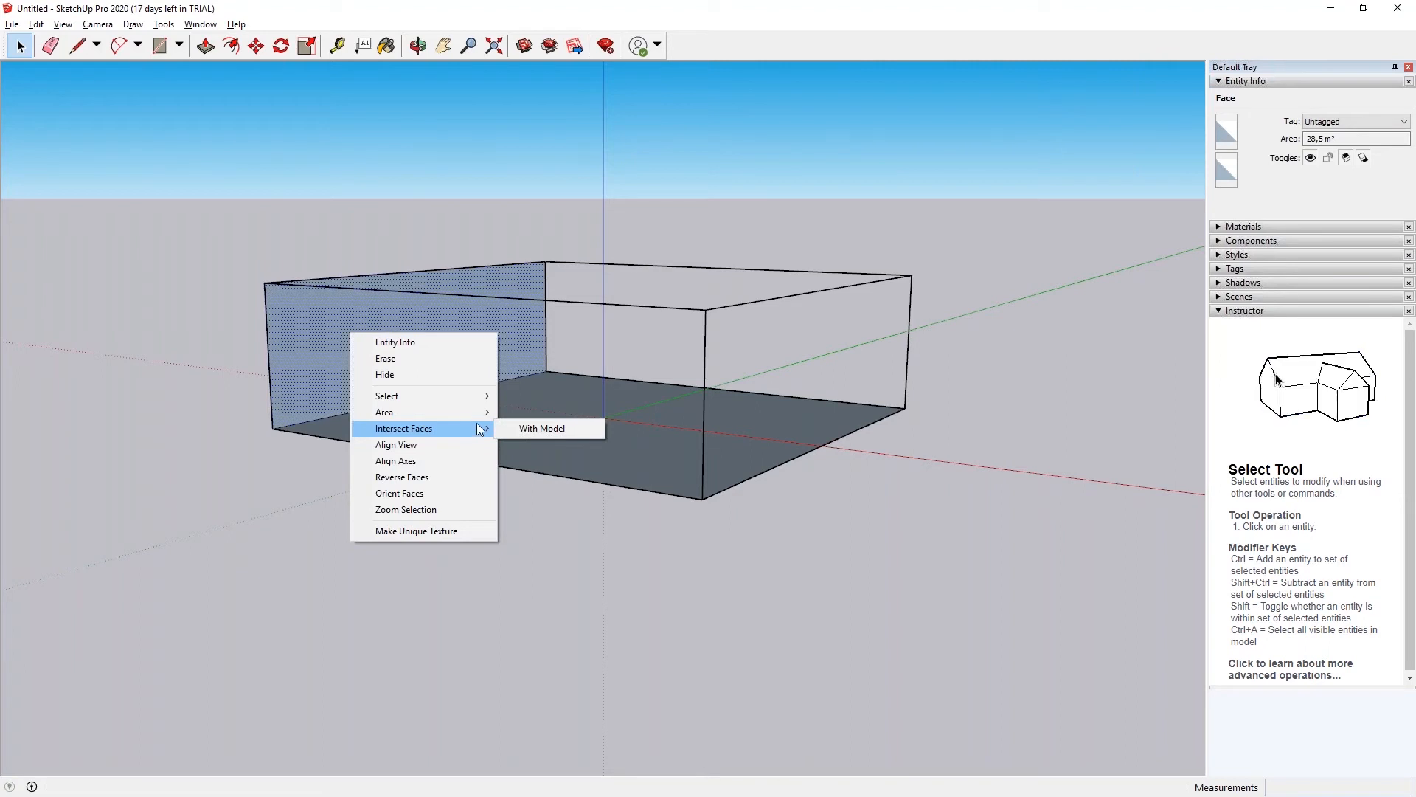
pyautogui.click(431, 479)
pyautogui.rightClick(590, 422)
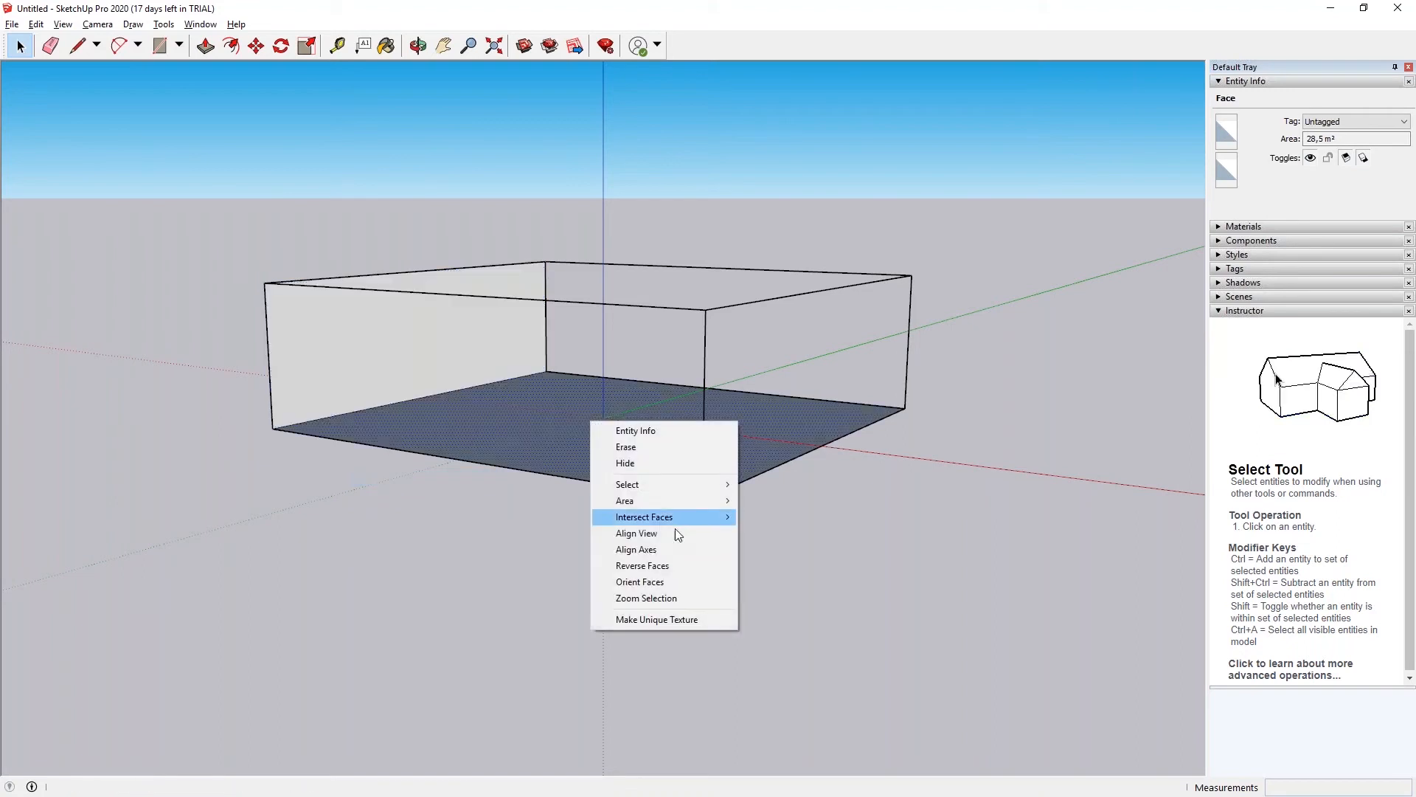
pyautogui.click(683, 567)
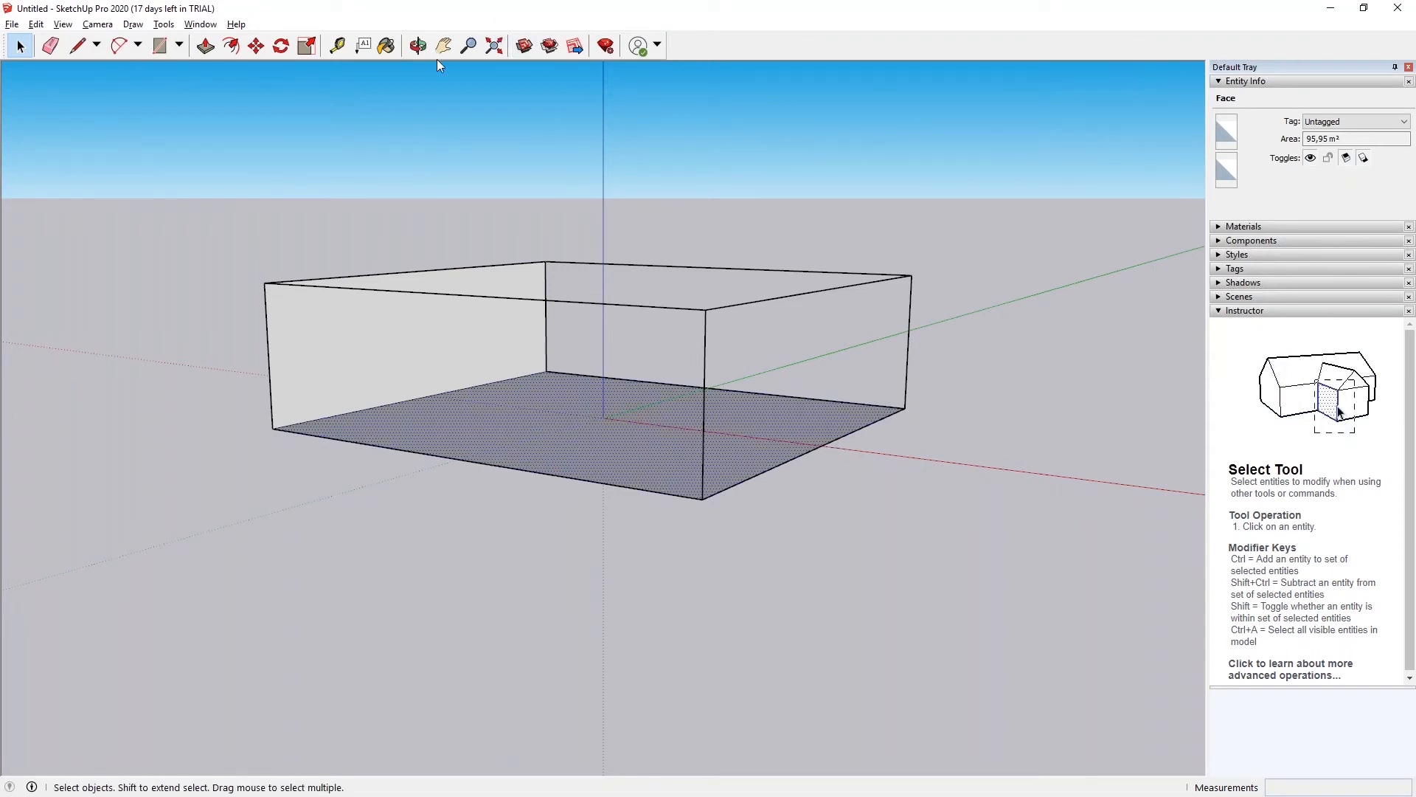
# Paint the remaining wall with the light grey Color M01 from the Colors materials
pyautogui.click(417, 45)
pyautogui.moveTo(861, 300); pyautogui.dragTo(1072, 408)
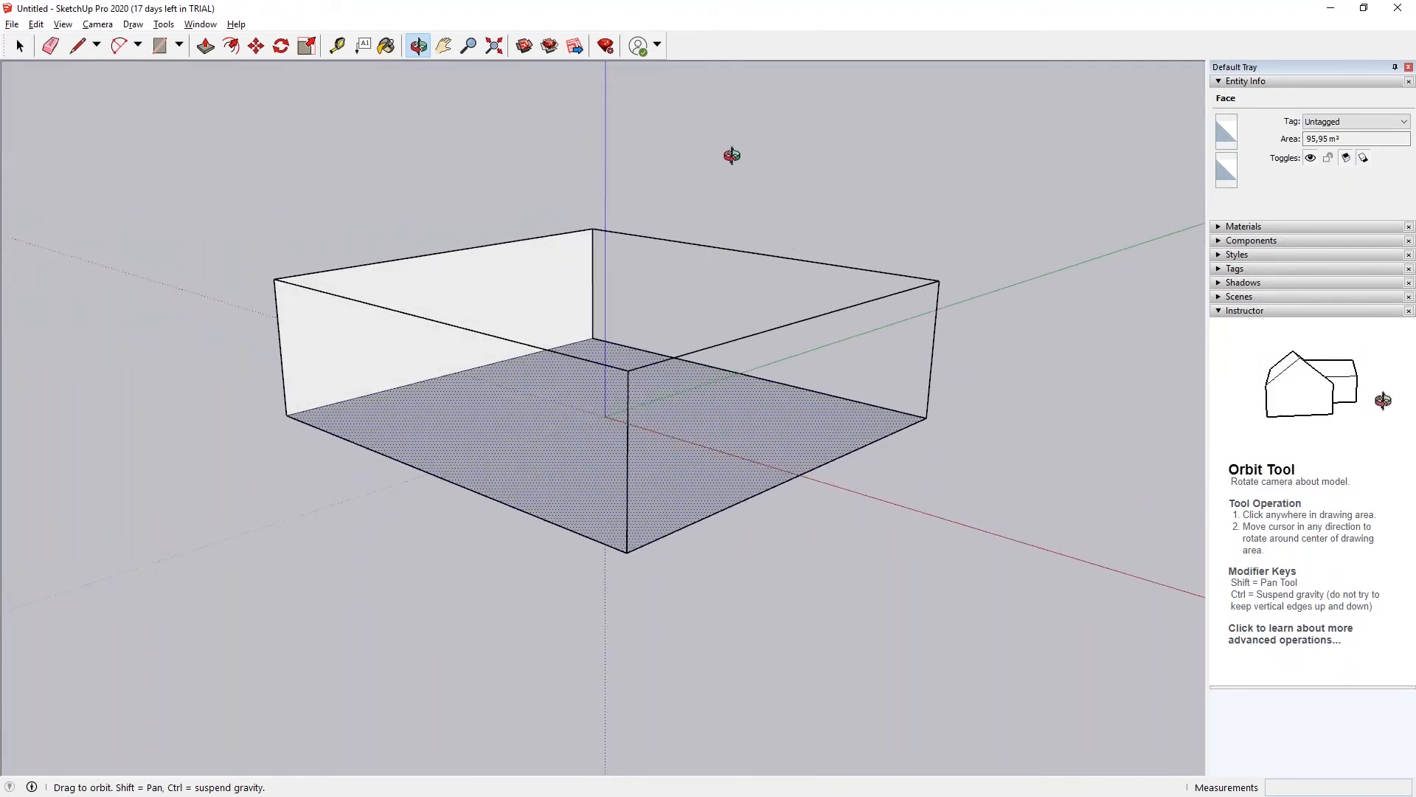
pyautogui.click(20, 46)
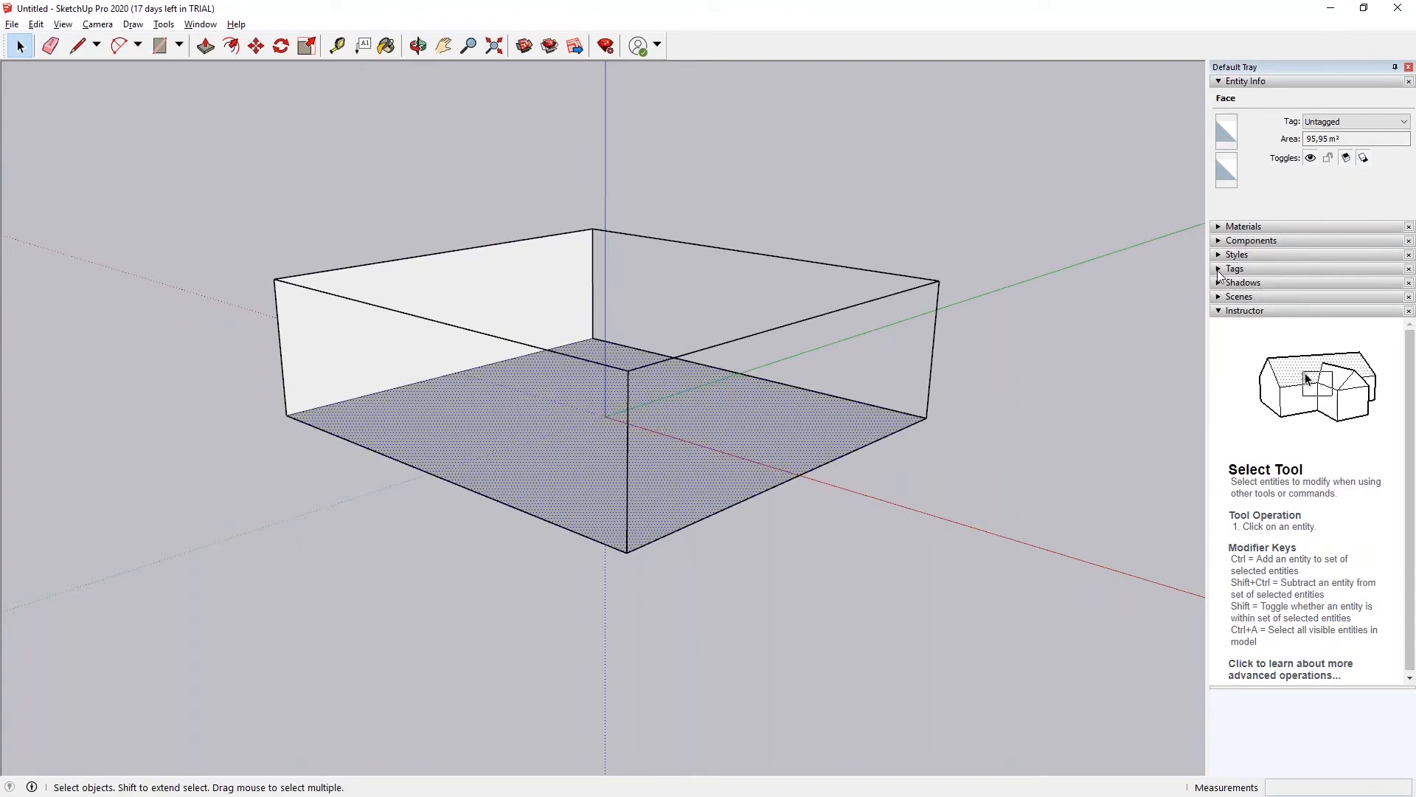
pyautogui.click(1224, 226)
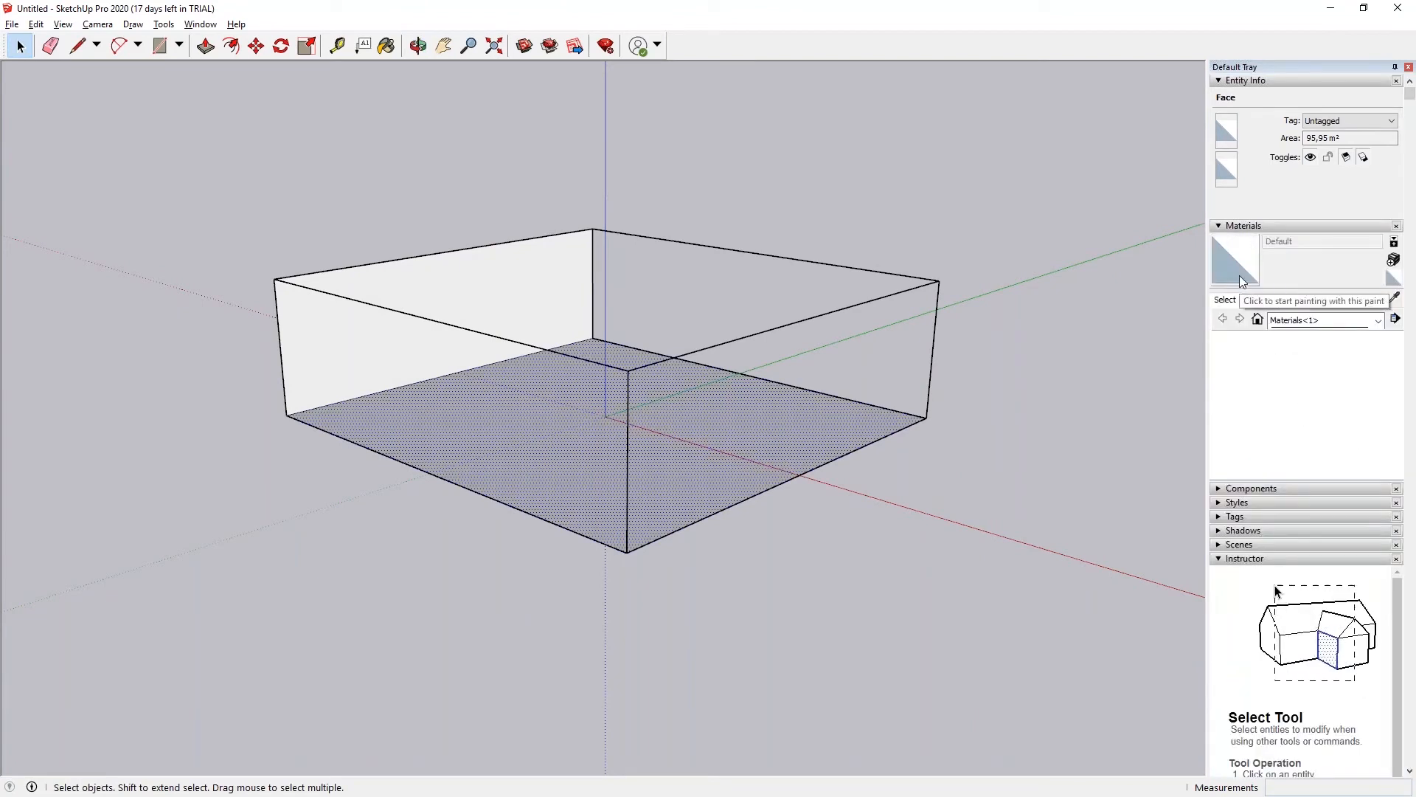
pyautogui.click(1382, 323)
pyautogui.click(1348, 421)
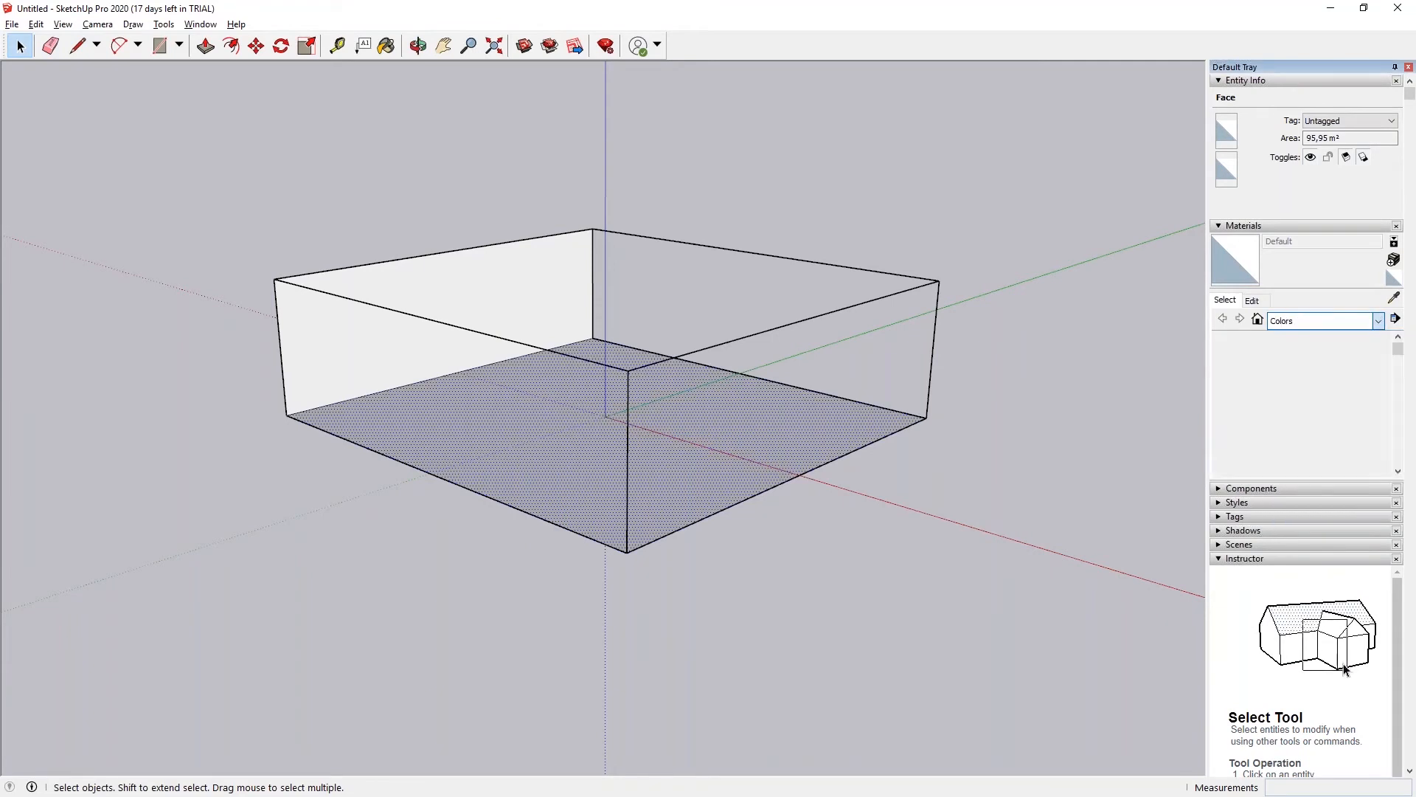
pyautogui.moveTo(1399, 350); pyautogui.dragTo(1400, 454)
pyautogui.click(1270, 401)
pyautogui.click(525, 278)
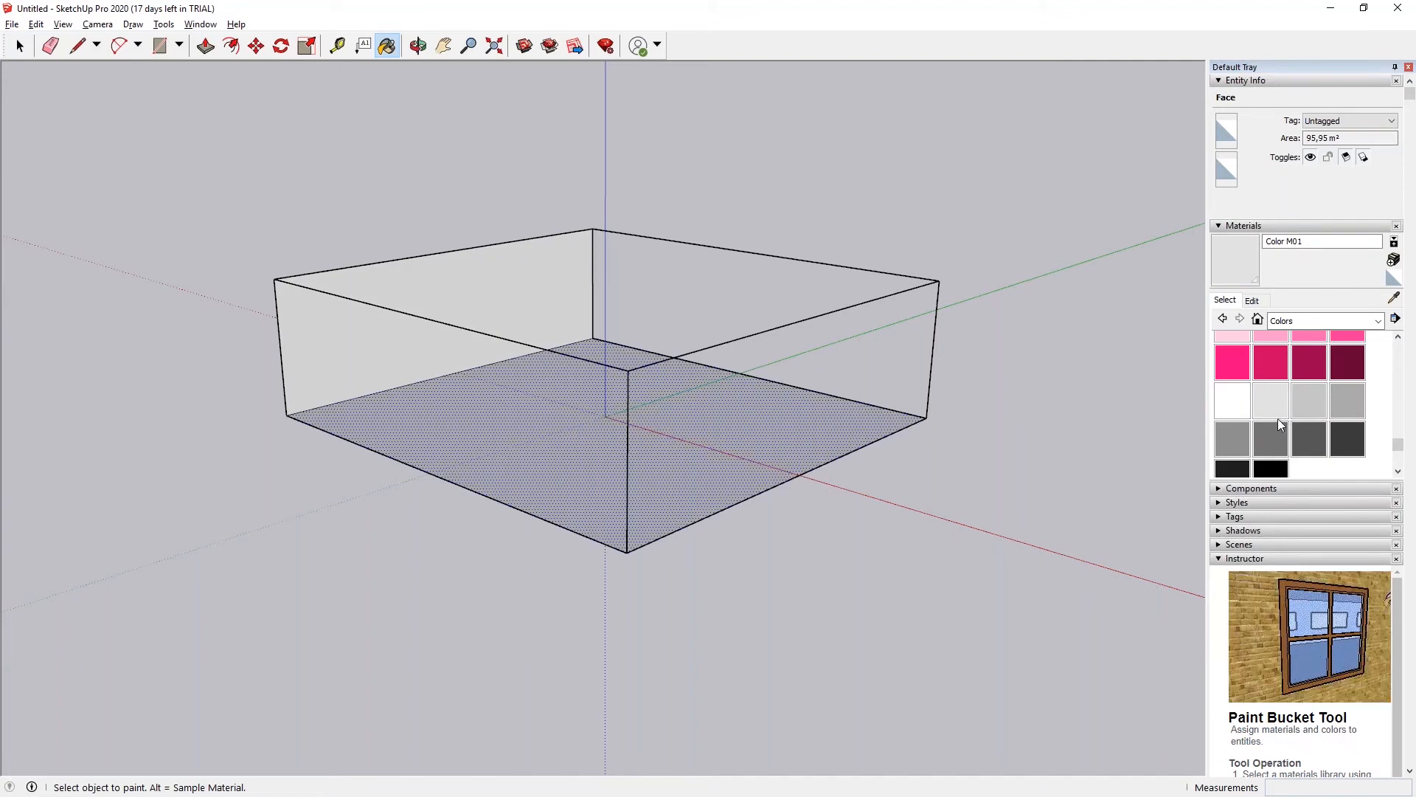
# Paint the floor with the Wood Floor Light material from the Wood collection
pyautogui.moveTo(1399, 447); pyautogui.dragTo(1398, 436)
pyautogui.click(1379, 324)
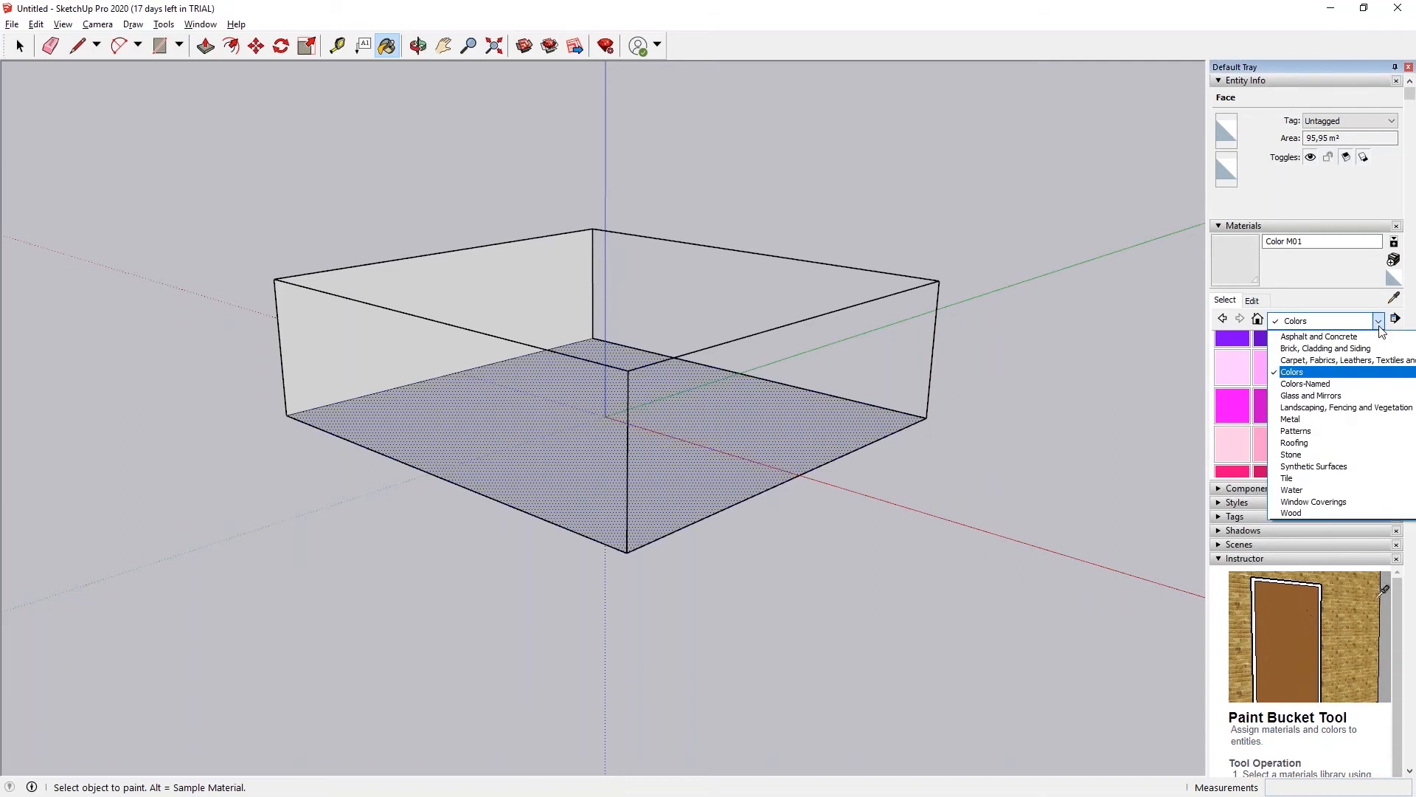
pyautogui.click(1316, 514)
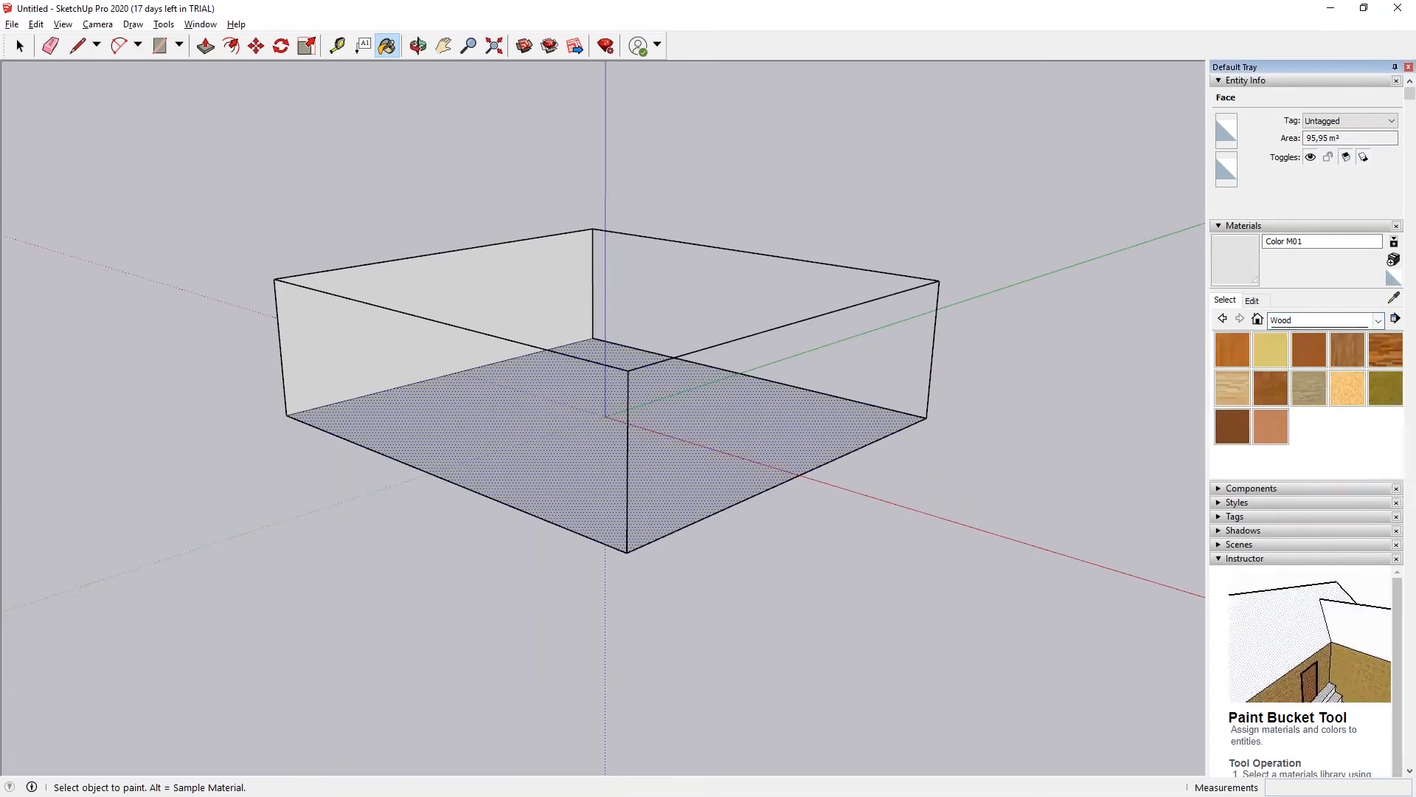
pyautogui.click(1234, 390)
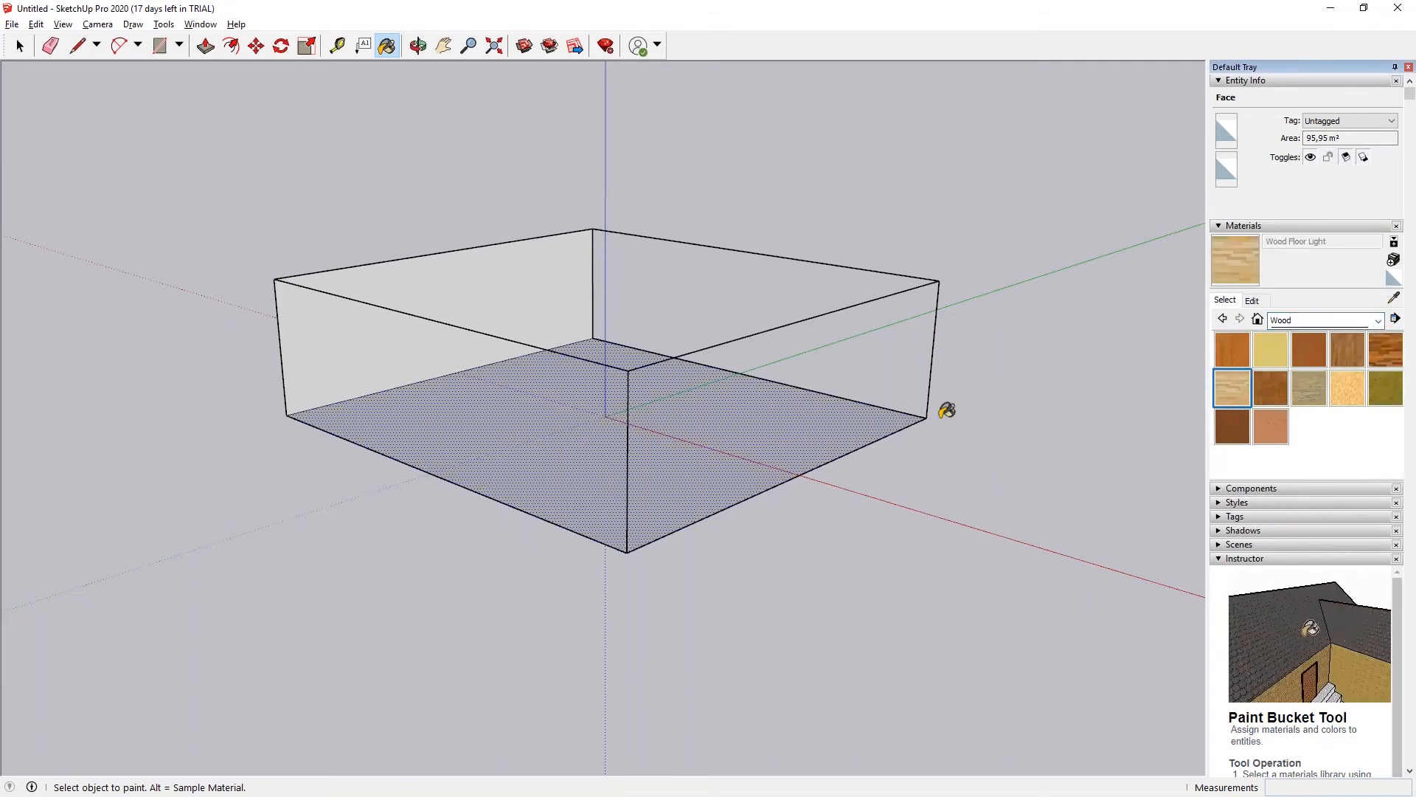
pyautogui.click(547, 407)
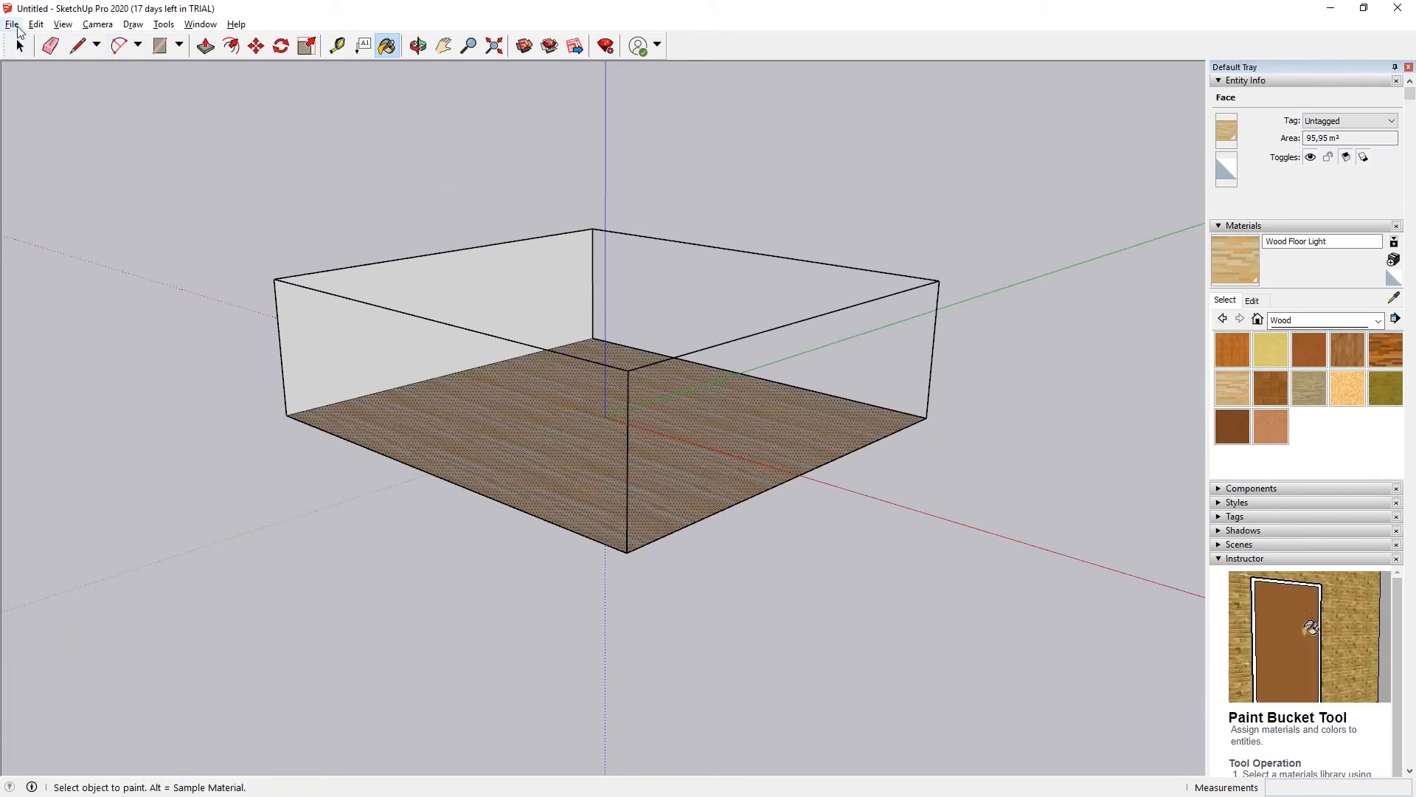
# Import qualisys-logo.png from Meshes Webinar > Mesh files as an image and place it on the wall, about 4.8 m wide
pyautogui.click(13, 29)
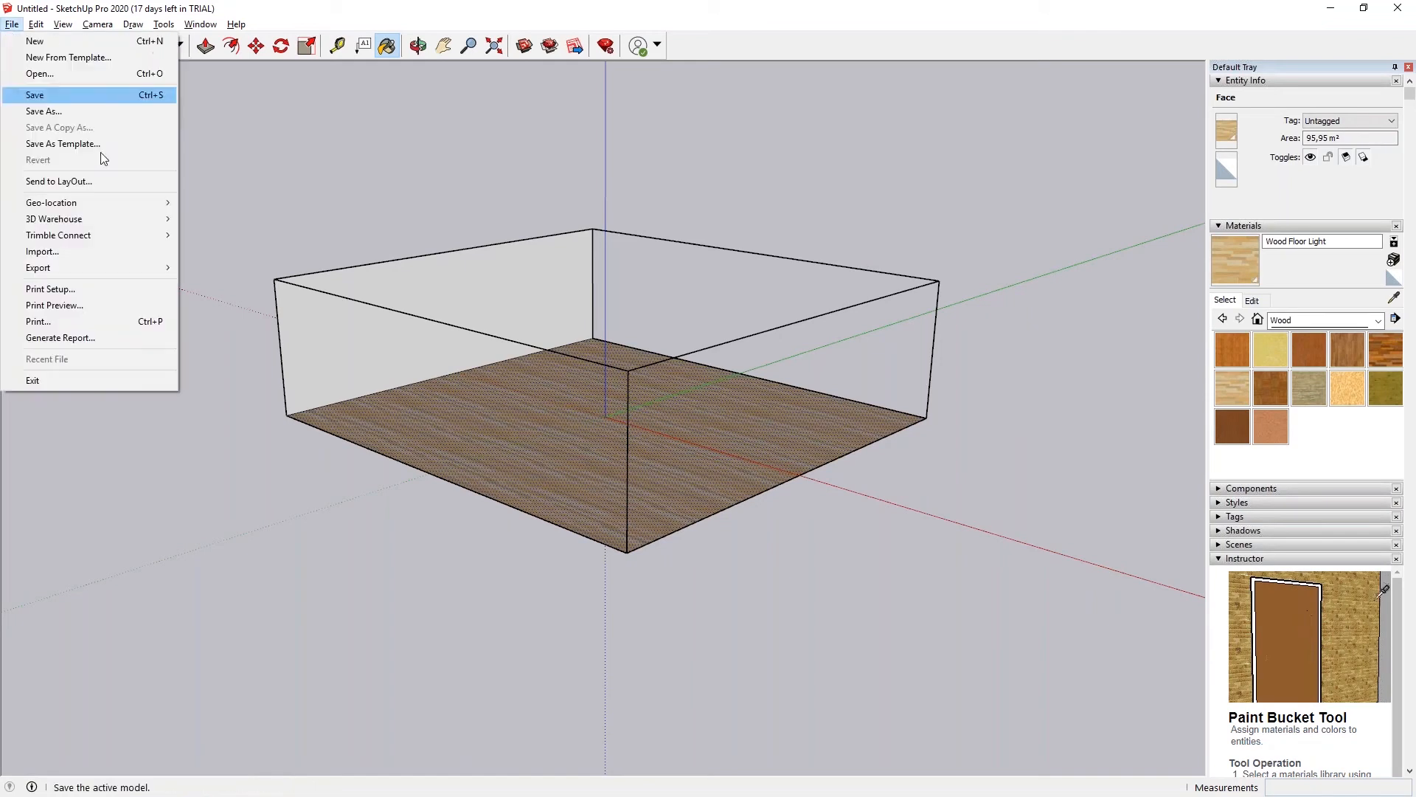
pyautogui.click(129, 251)
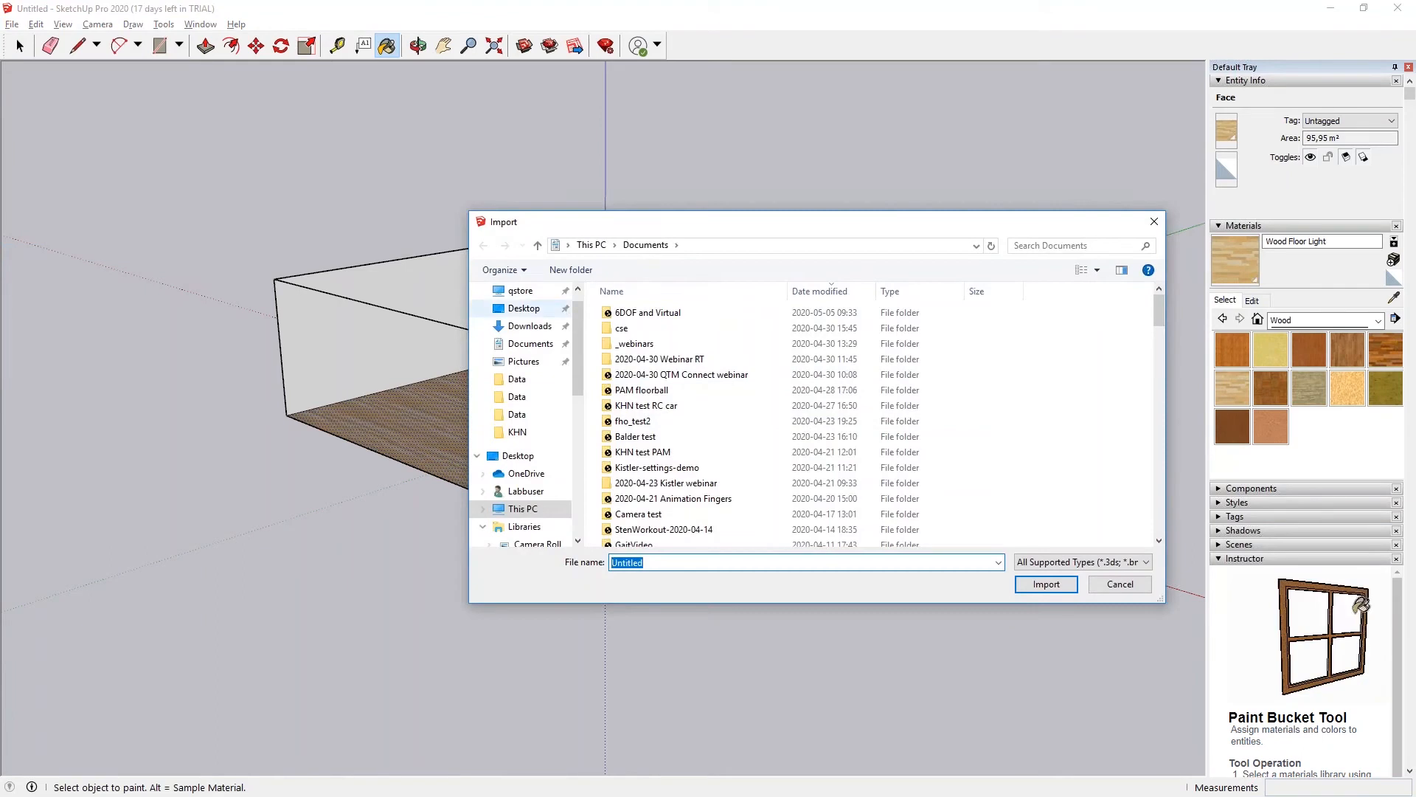
pyautogui.click(523, 307)
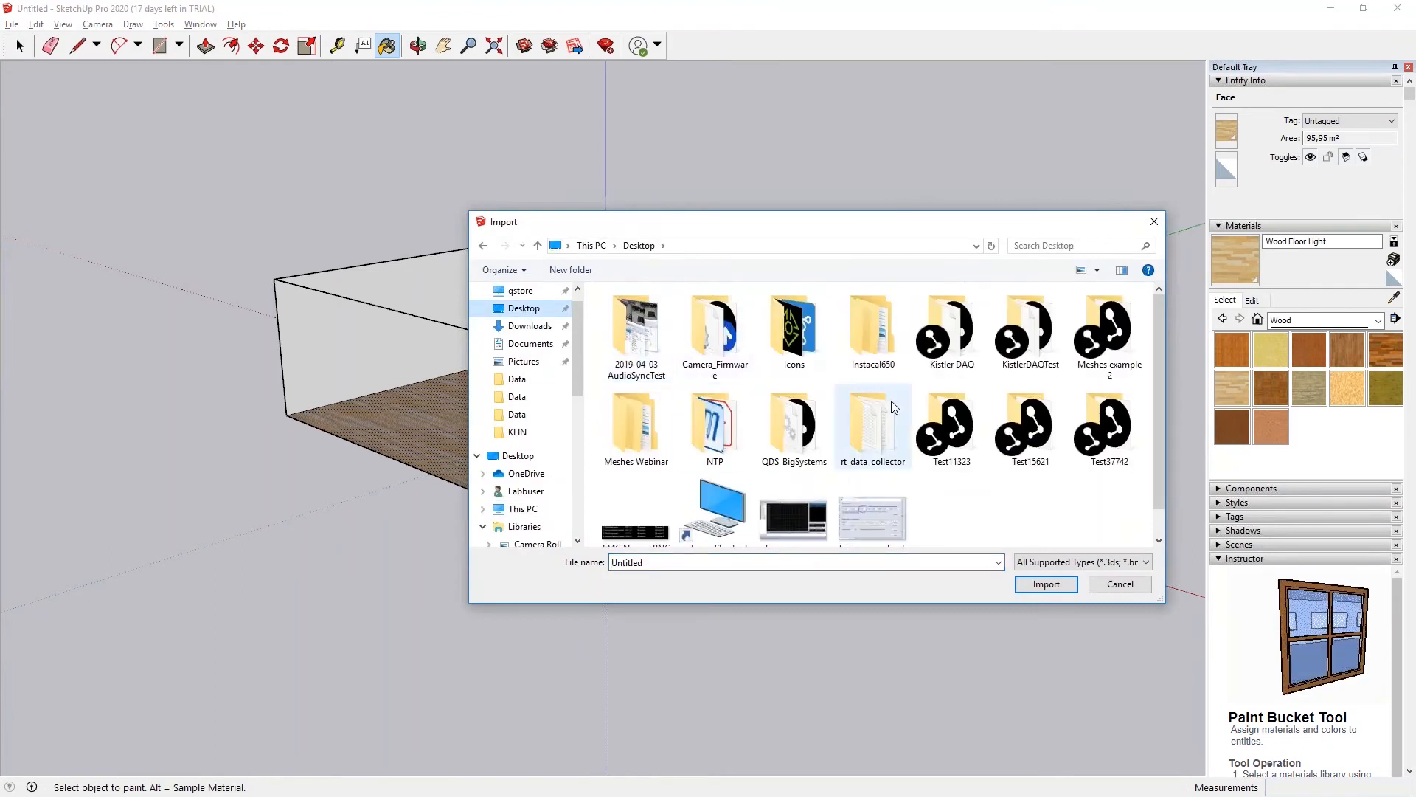
pyautogui.doubleClick(636, 425)
pyautogui.doubleClick(634, 313)
pyautogui.click(686, 374)
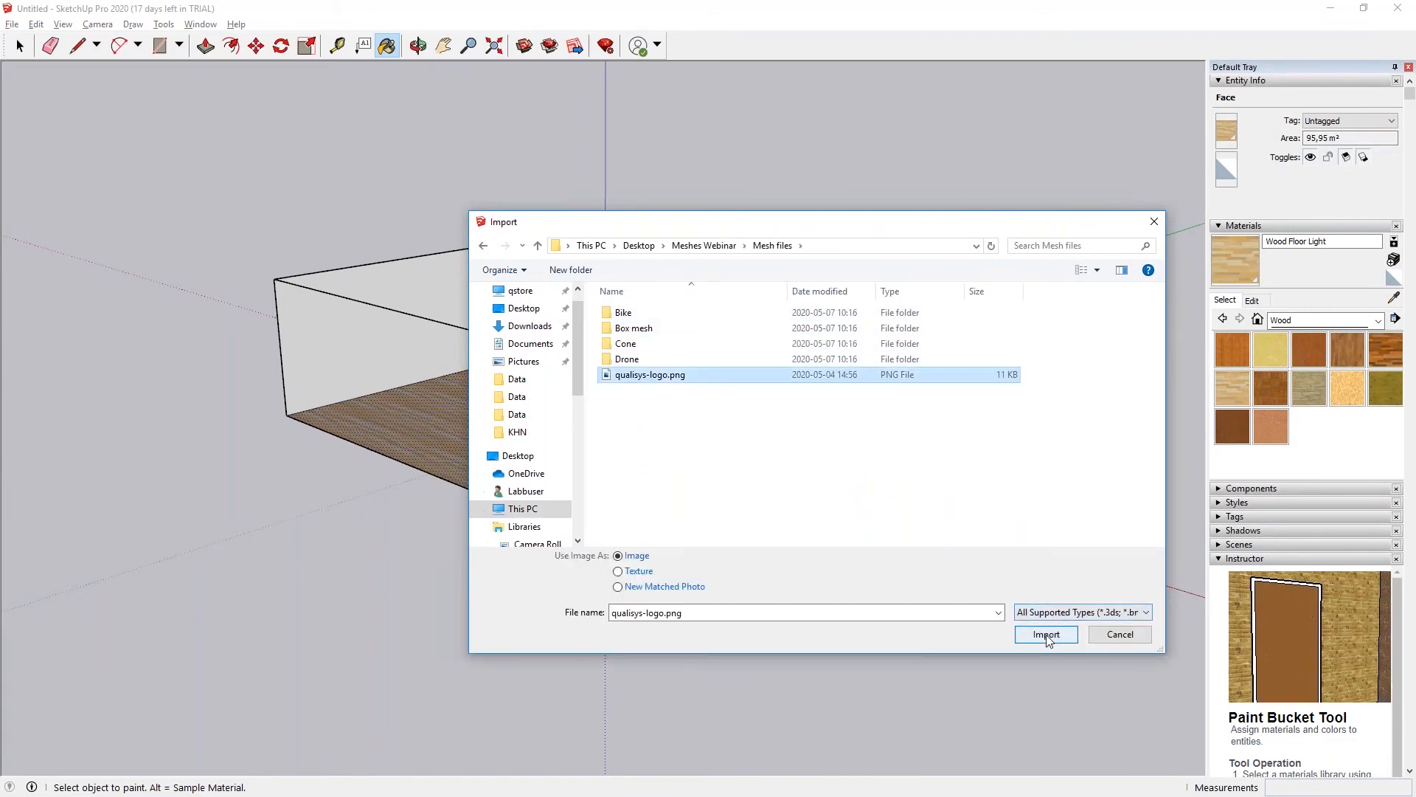
pyautogui.click(1046, 635)
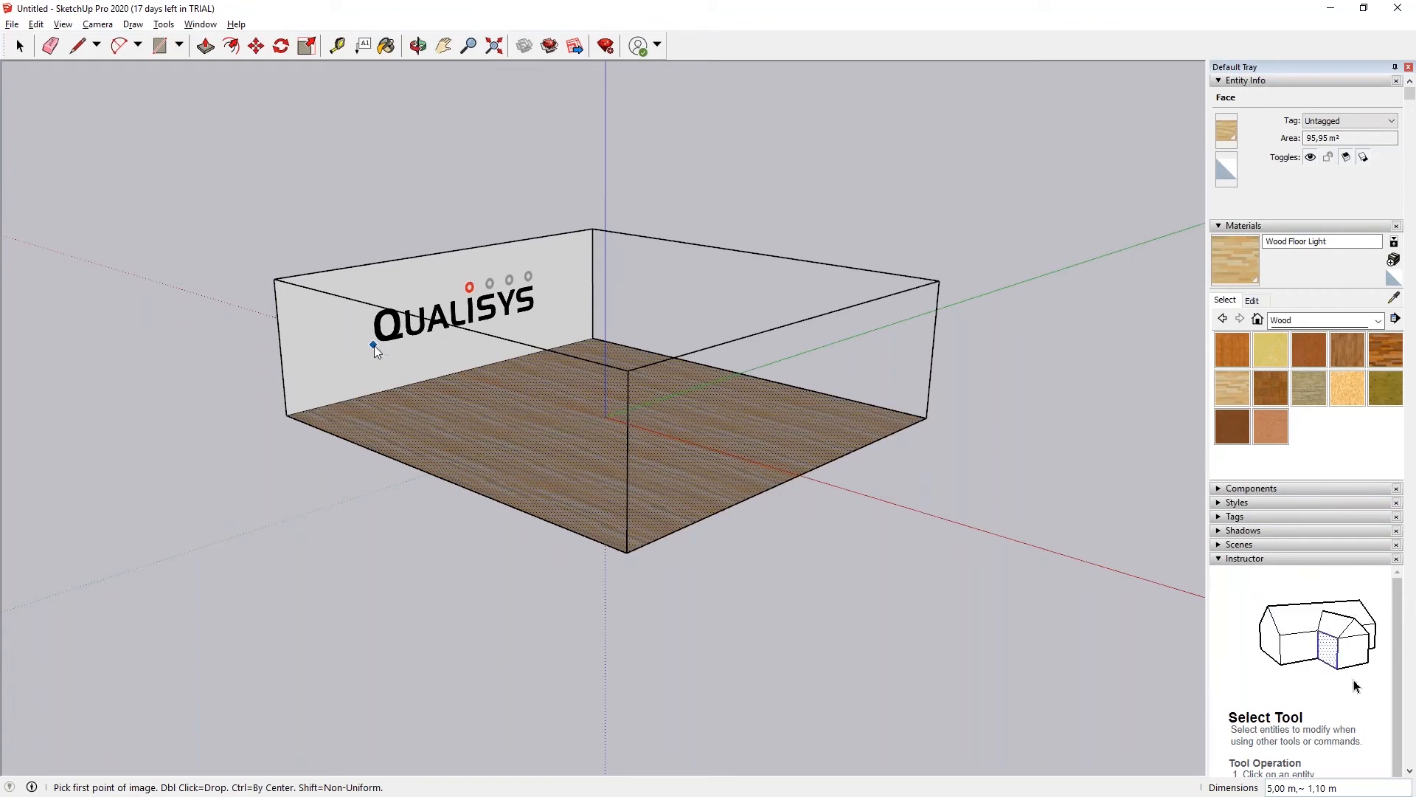
pyautogui.click(374, 345)
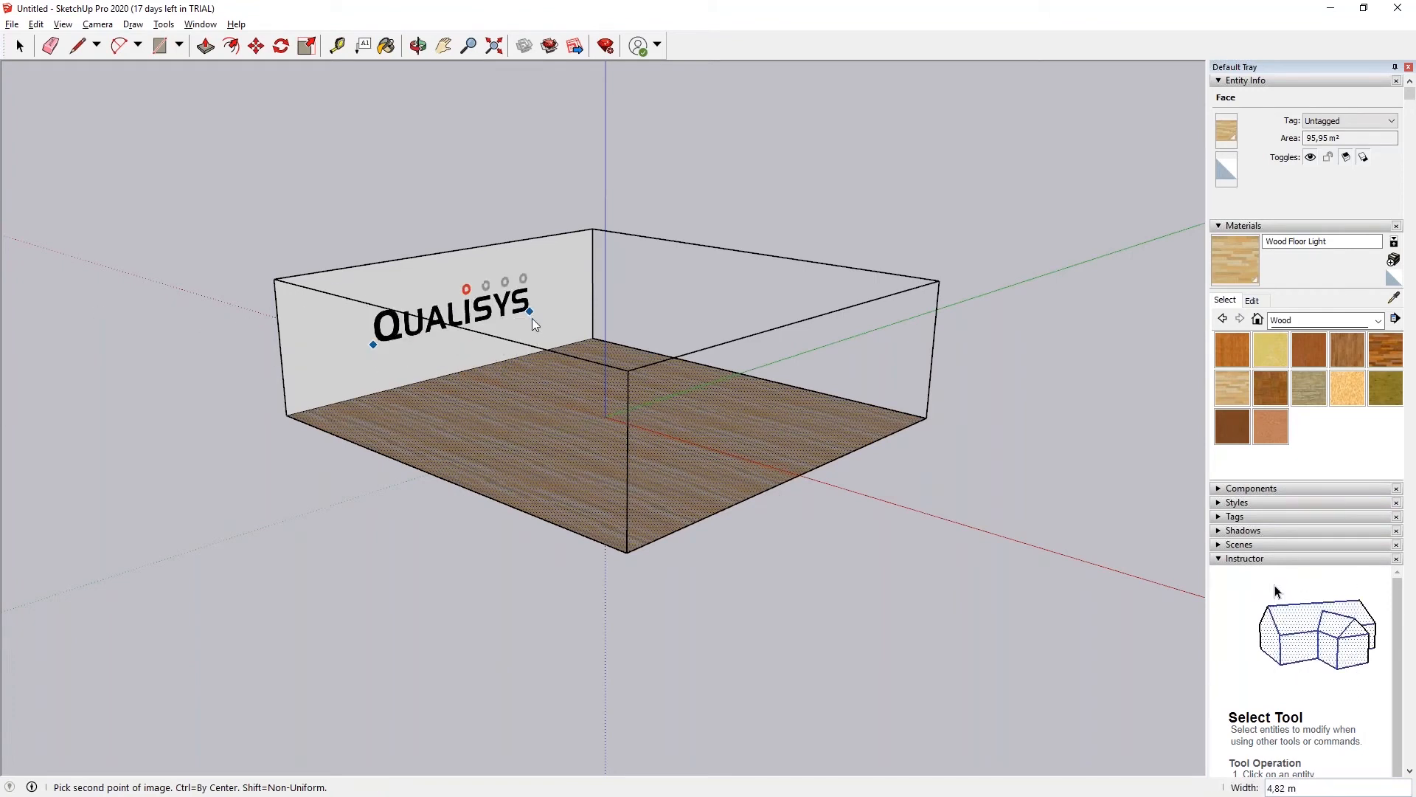
pyautogui.click(532, 312)
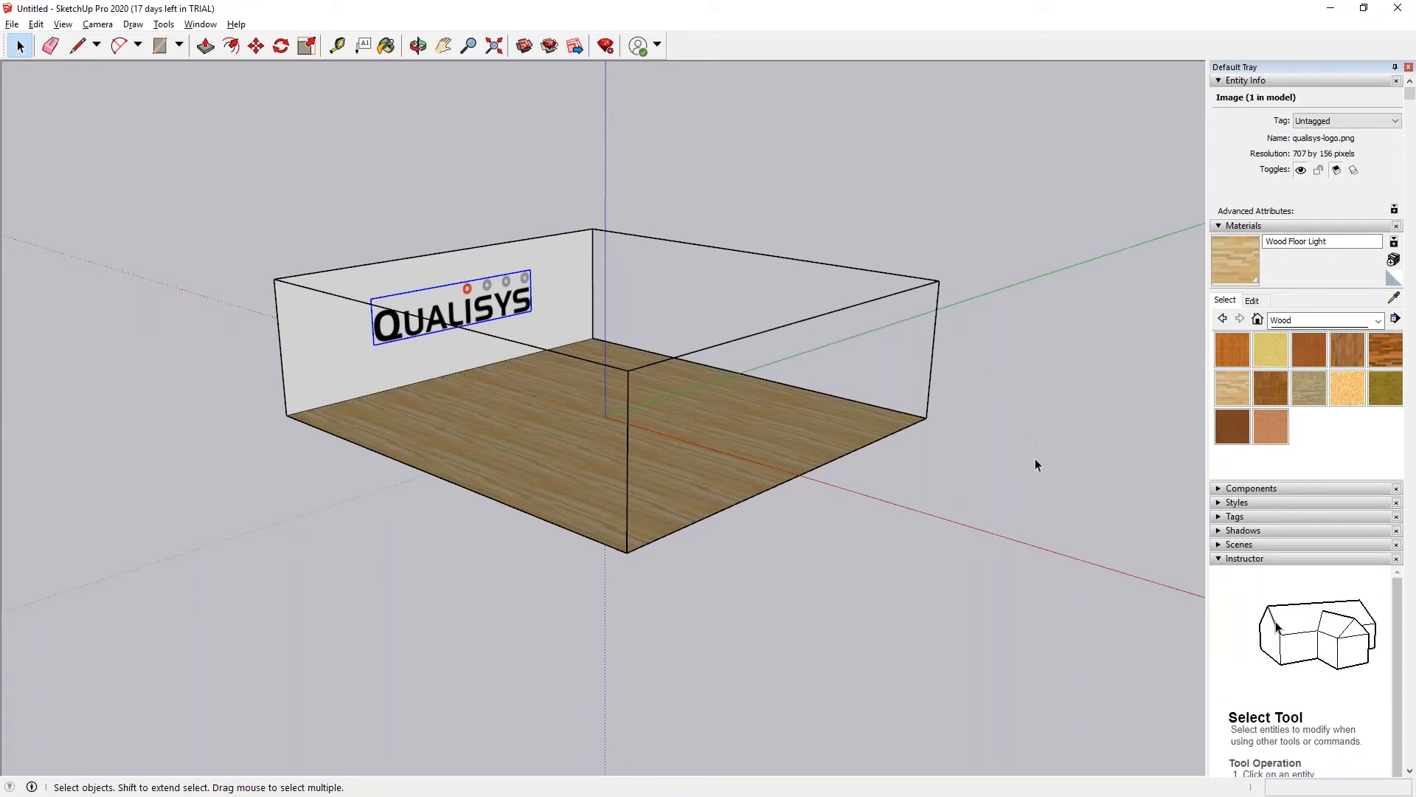
pyautogui.click(216, 153)
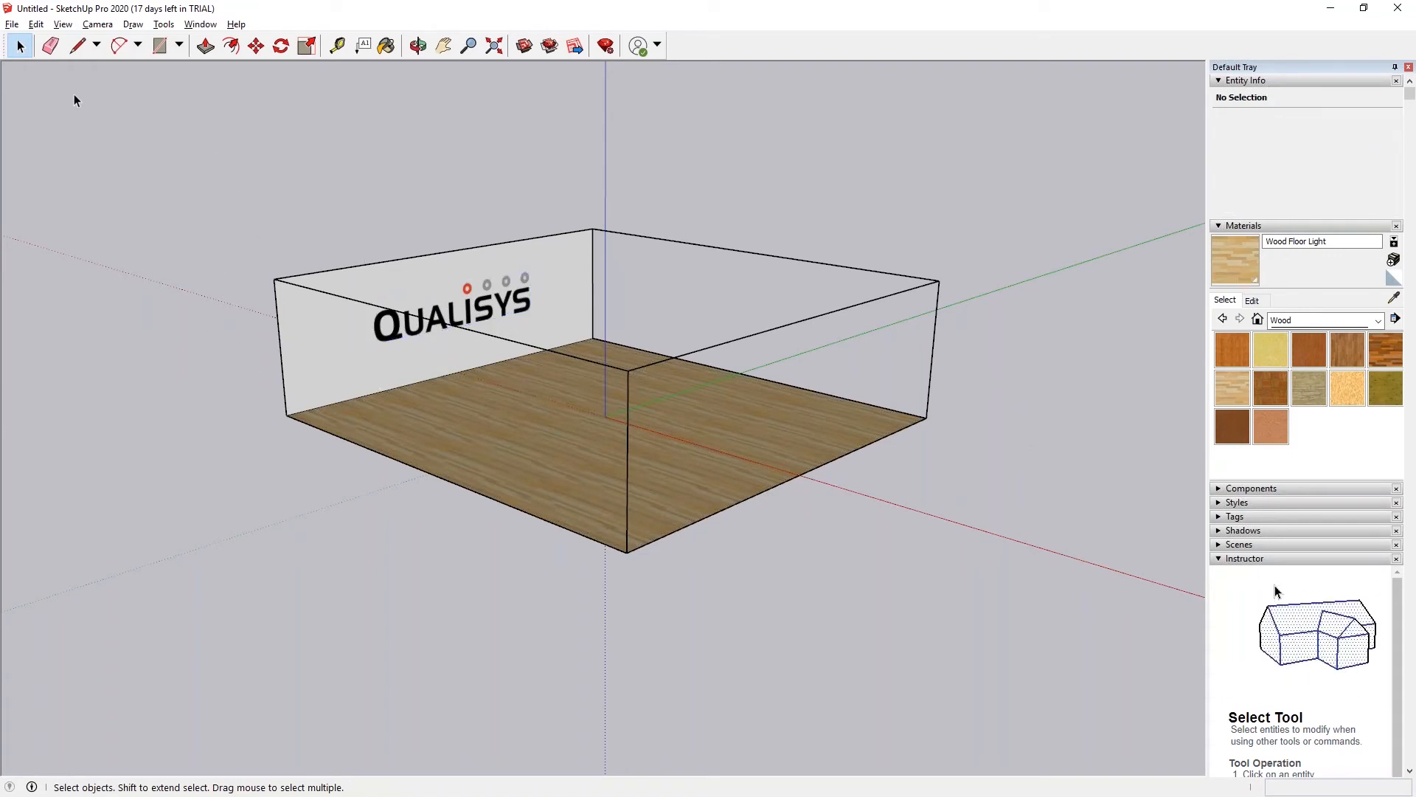
pyautogui.click(11, 25)
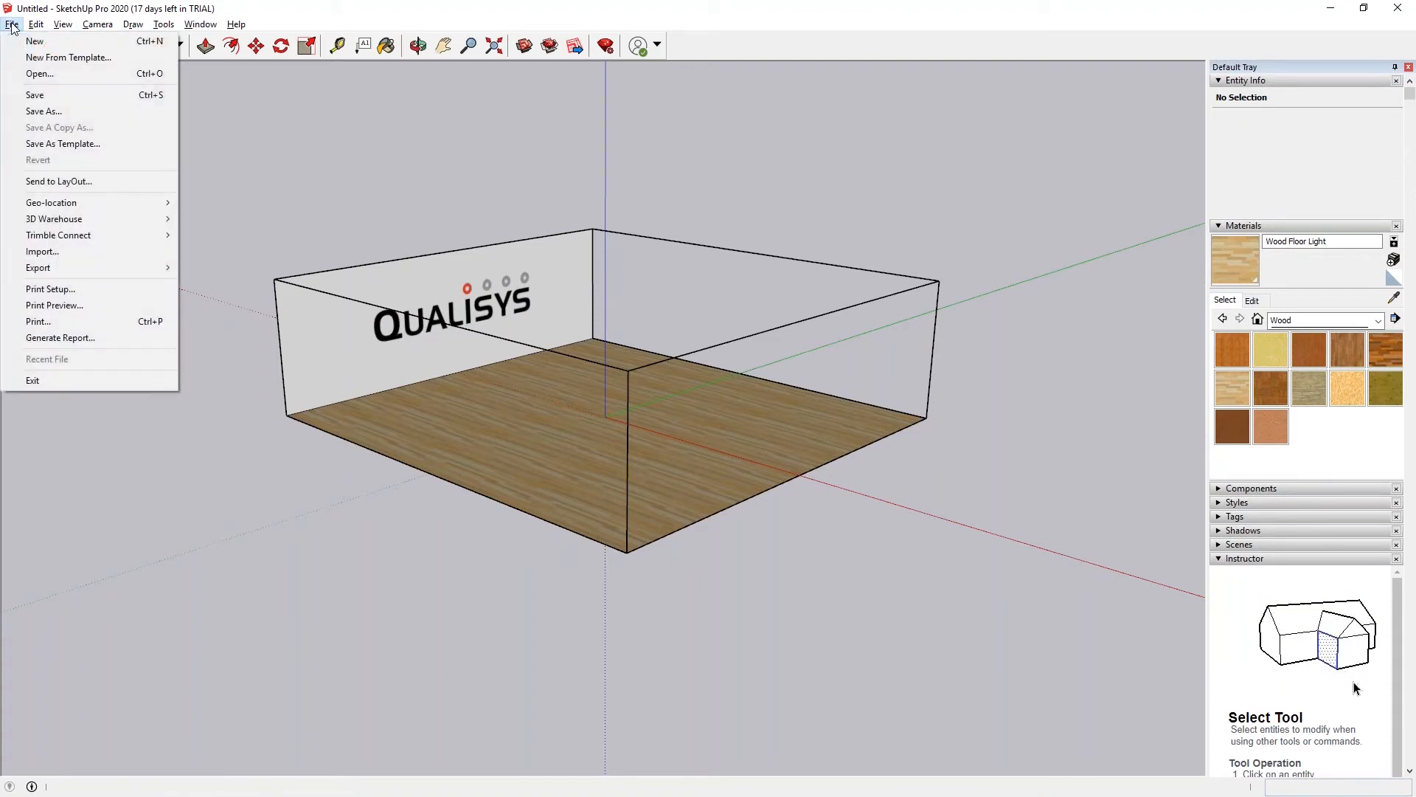
pyautogui.moveTo(148, 268)
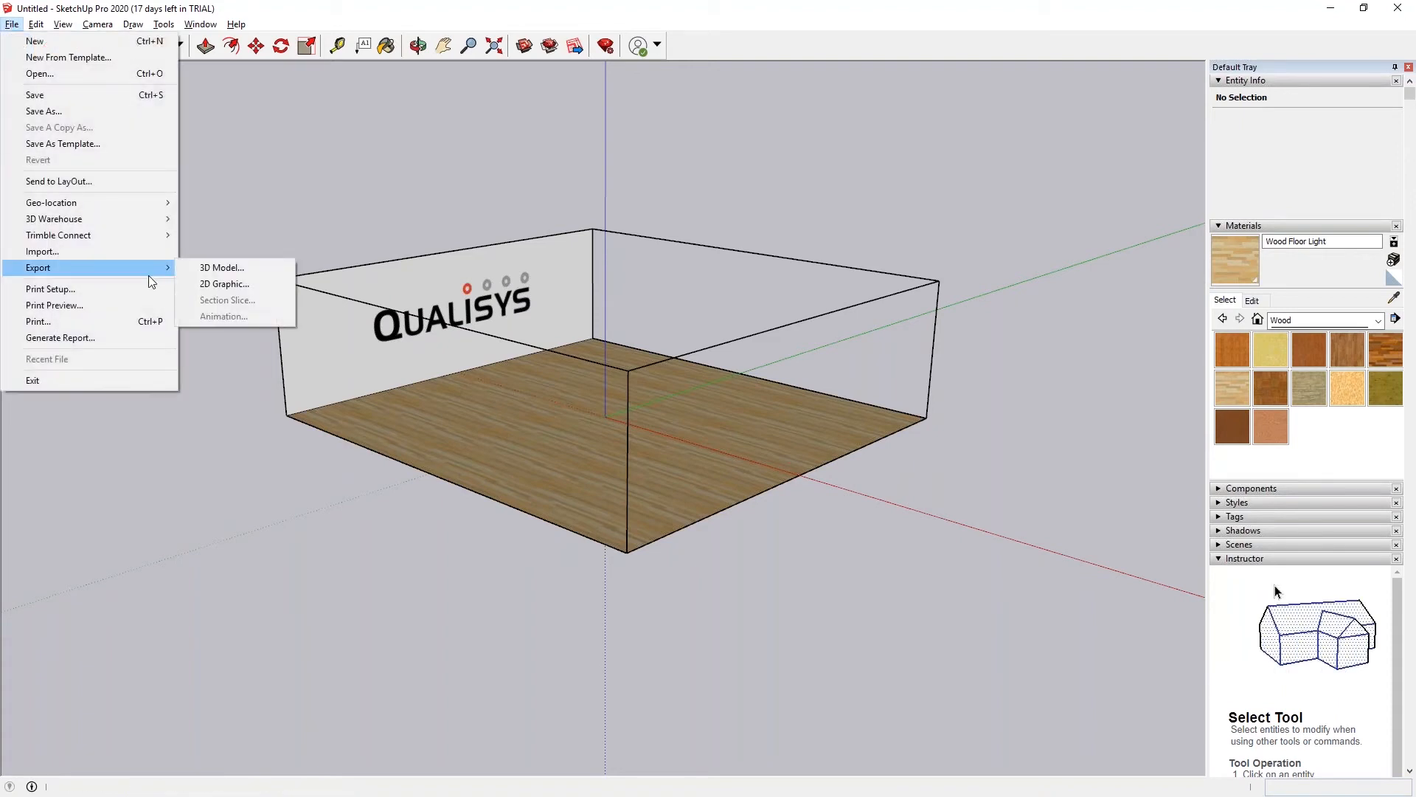
pyautogui.click(222, 268)
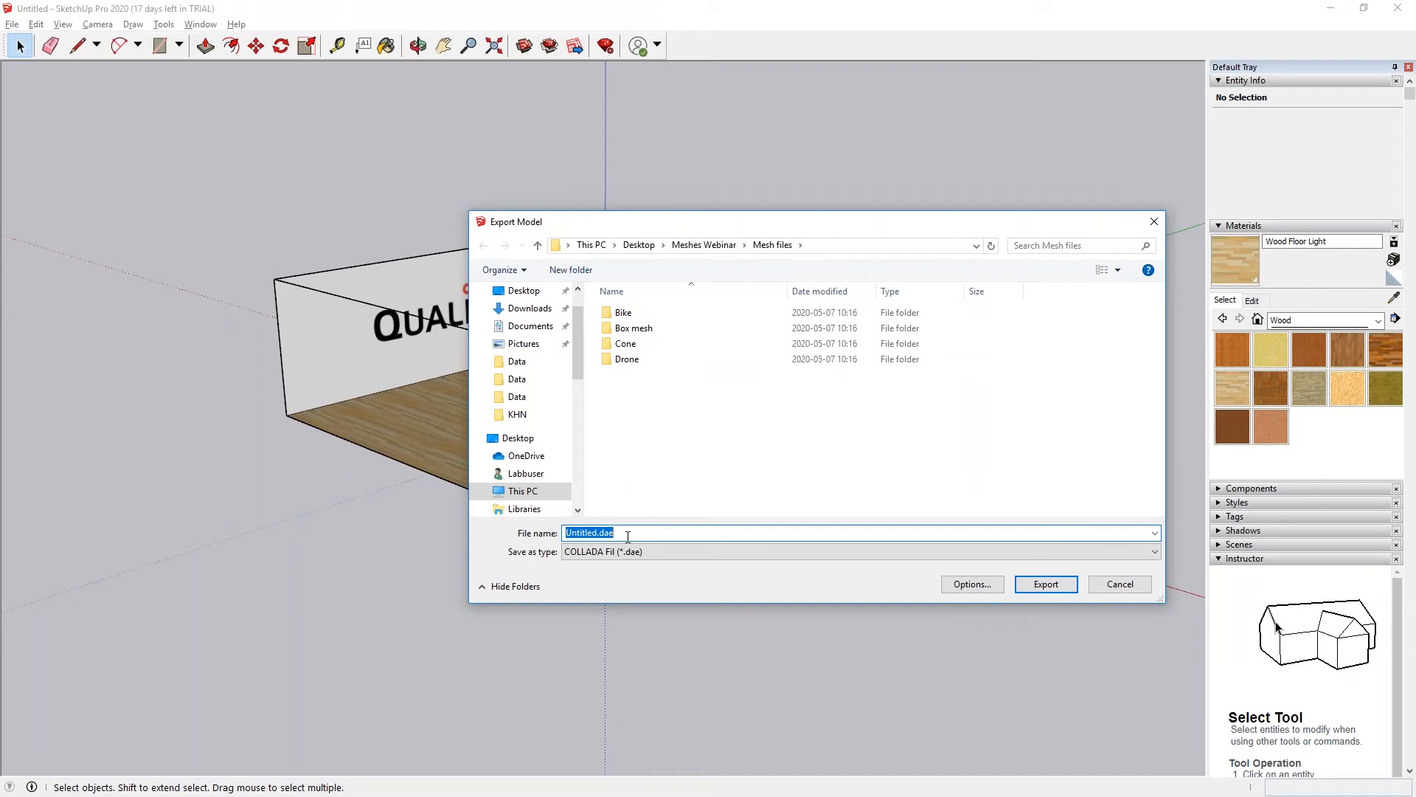
pyautogui.click(1120, 583)
# Set up a 3D model export in OBJ format with the file name Room in the Mesh files folder
pyautogui.click(9, 27)
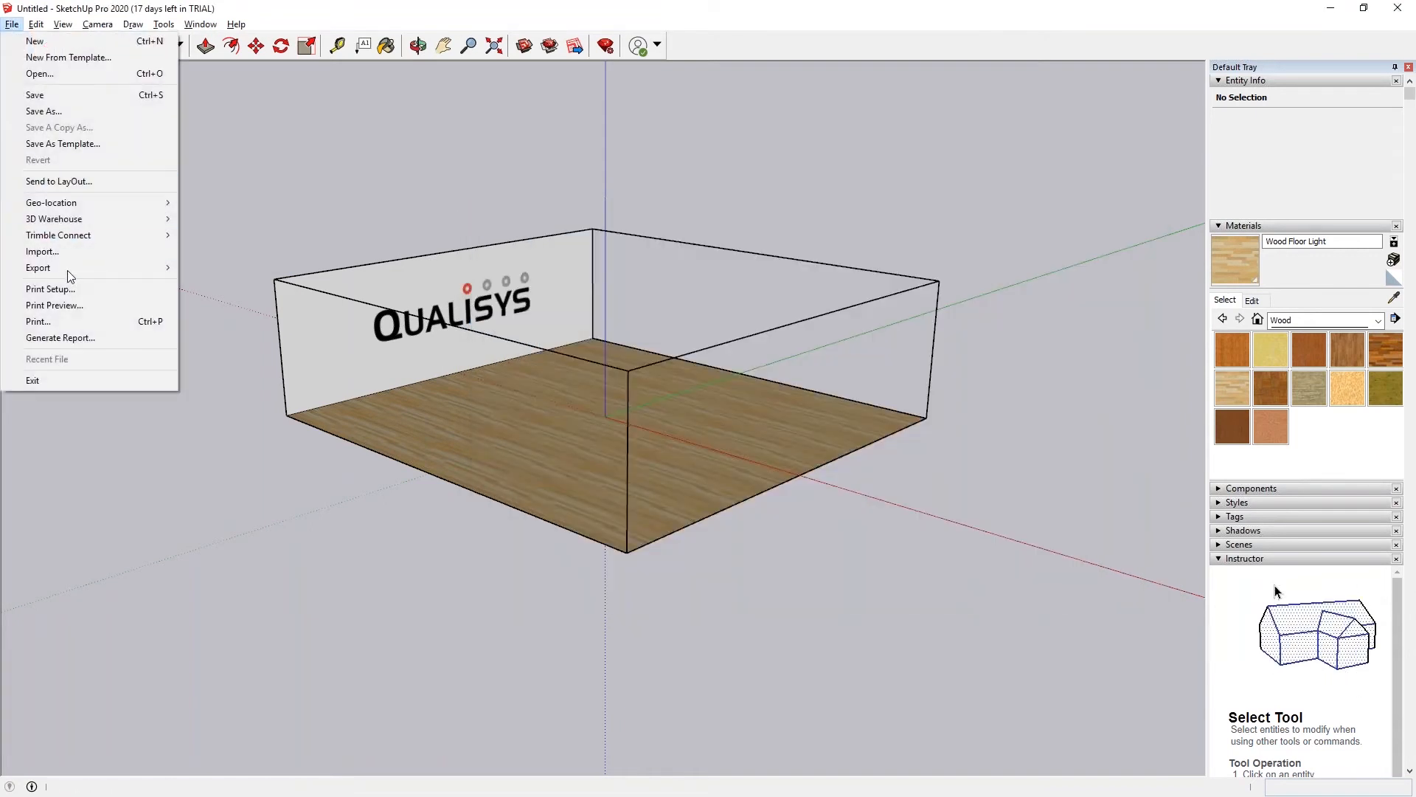
pyautogui.moveTo(69, 267)
pyautogui.click(222, 268)
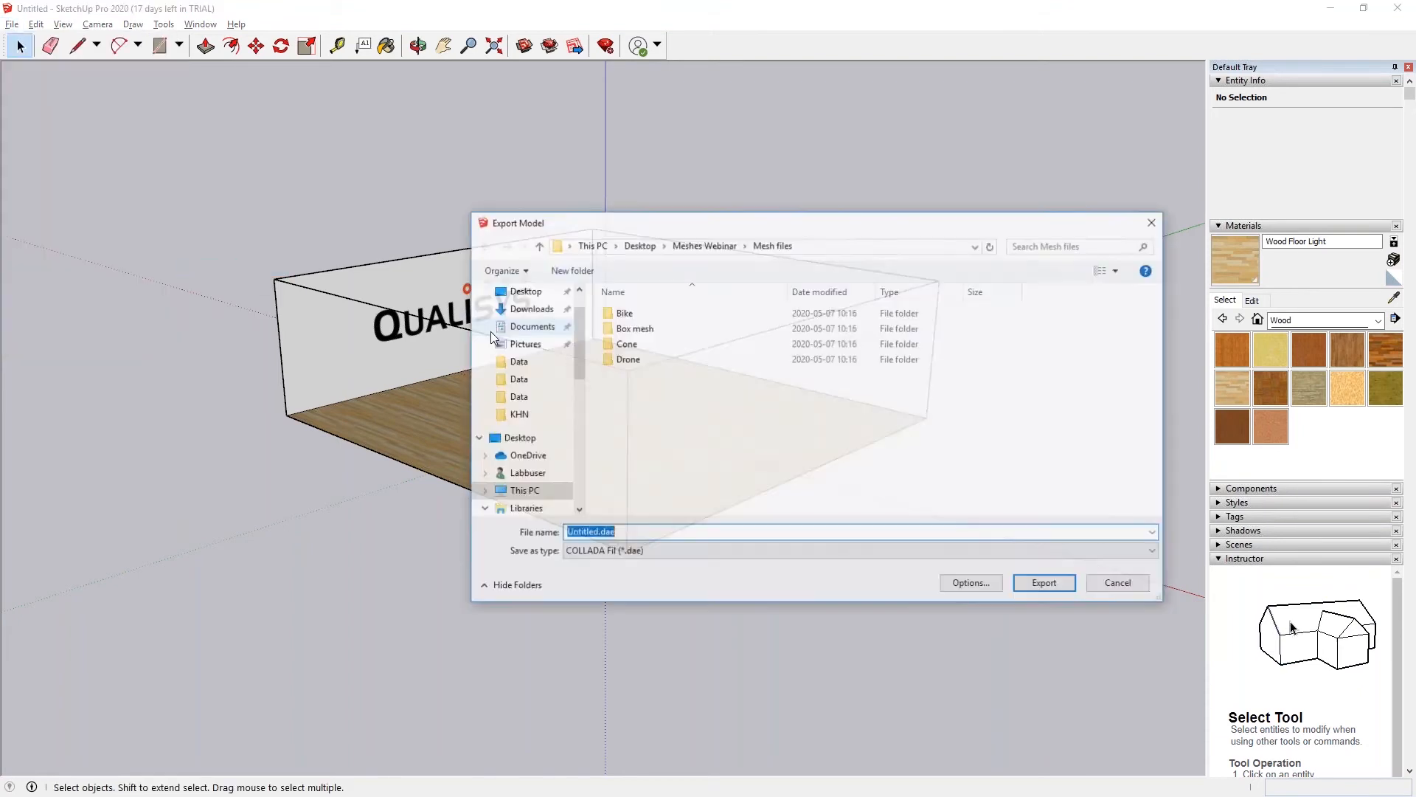
pyautogui.click(857, 545)
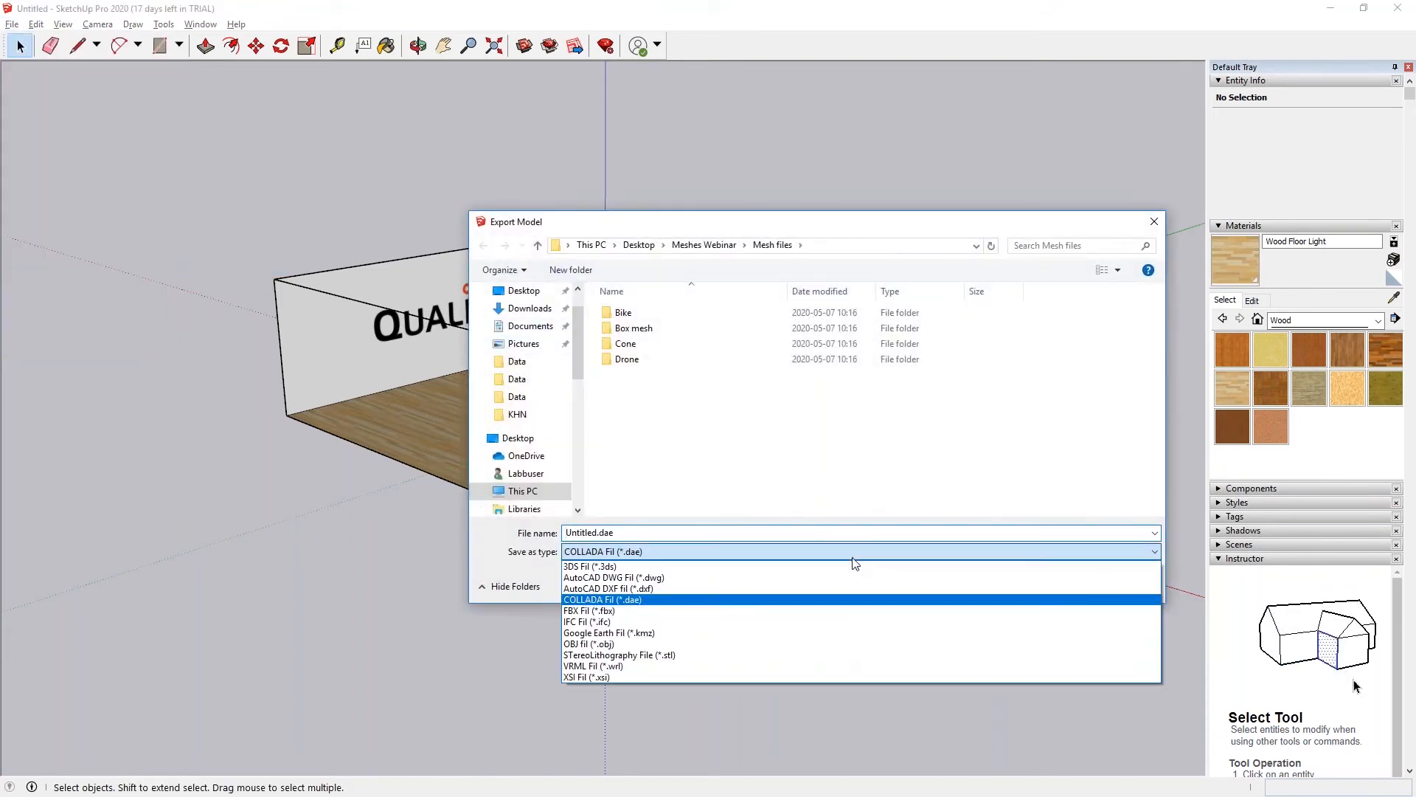
pyautogui.click(812, 645)
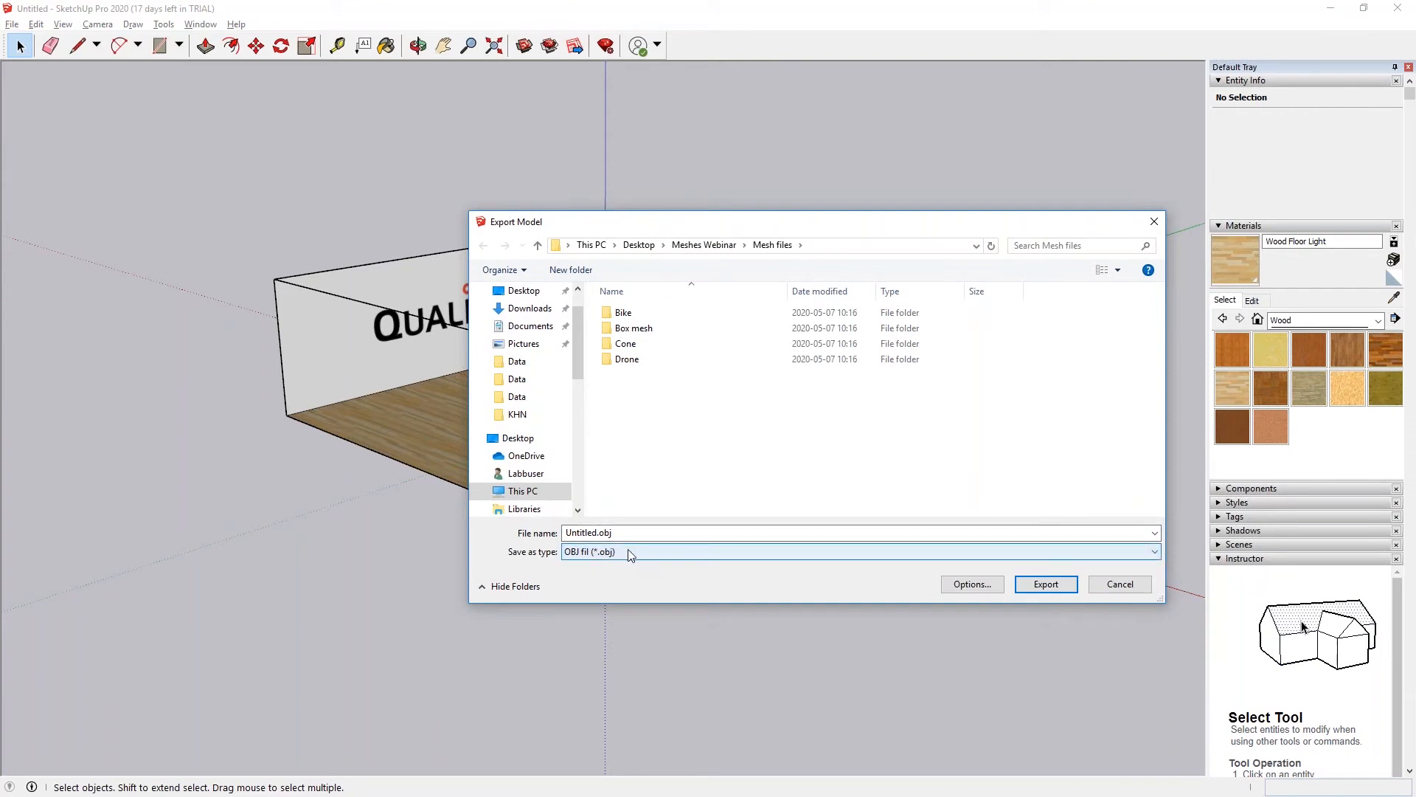
pyautogui.hotkey('shift', 'Tab')
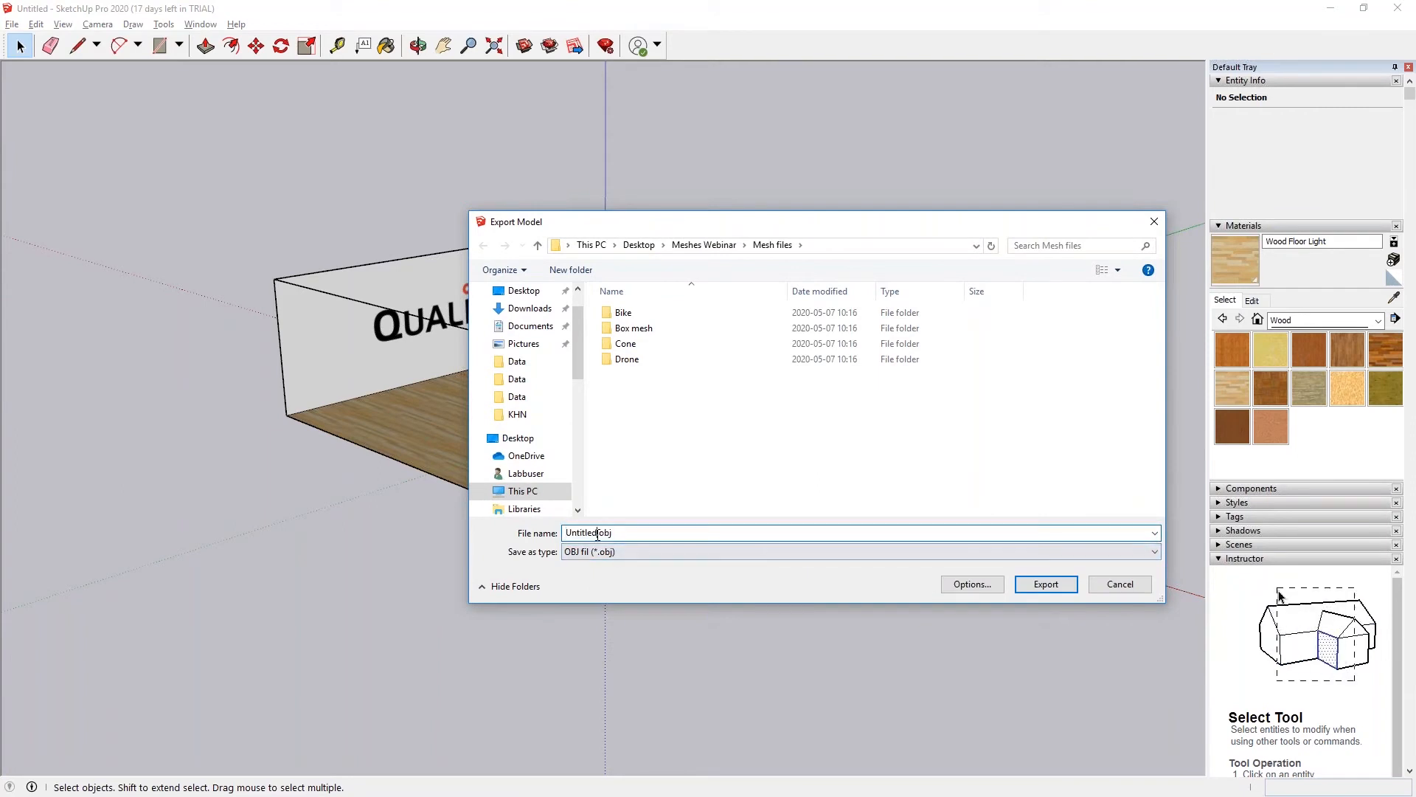
pyautogui.write('Room')
# Enable triangulation of all faces in the OBJ export options and export the room model
pyautogui.click(992, 585)
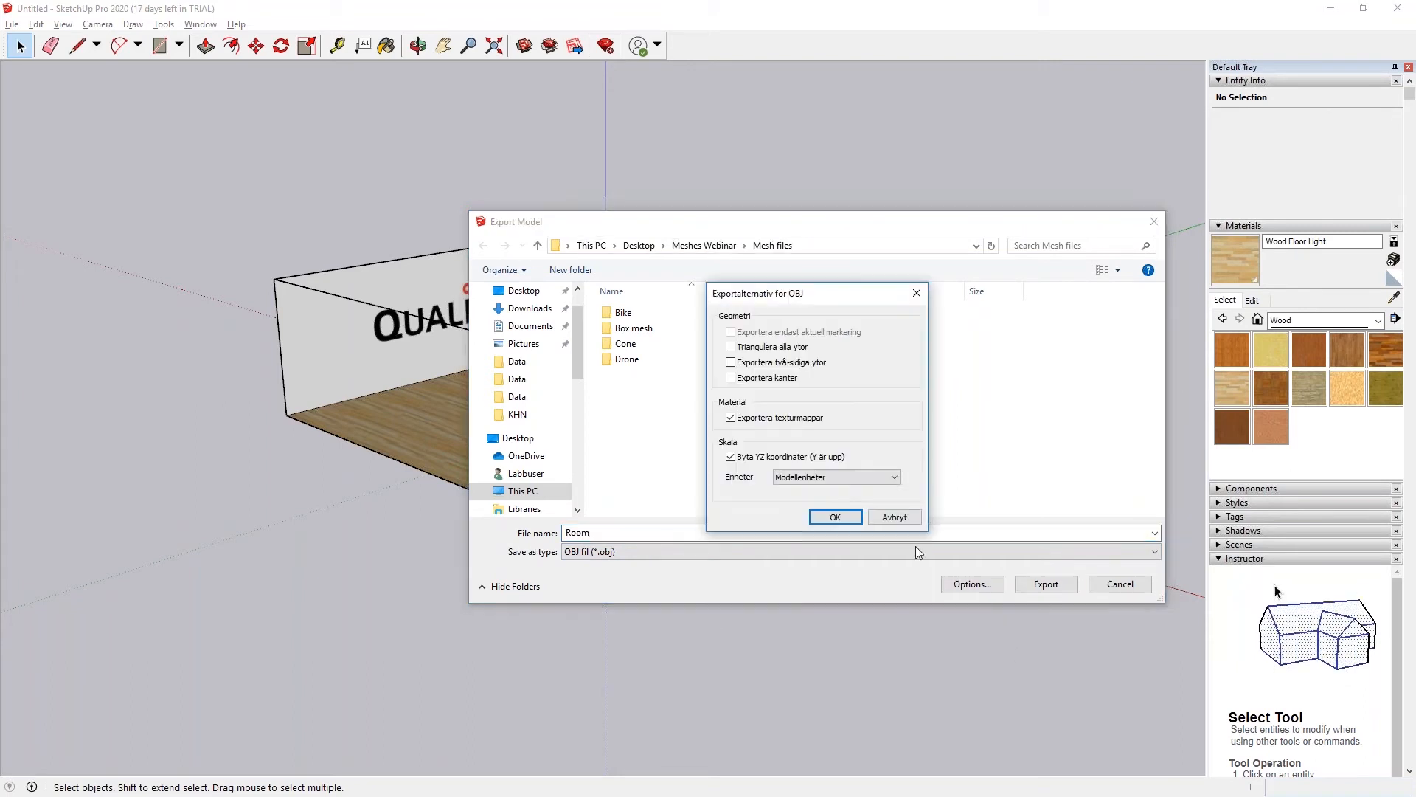
pyautogui.click(731, 346)
pyautogui.click(731, 457)
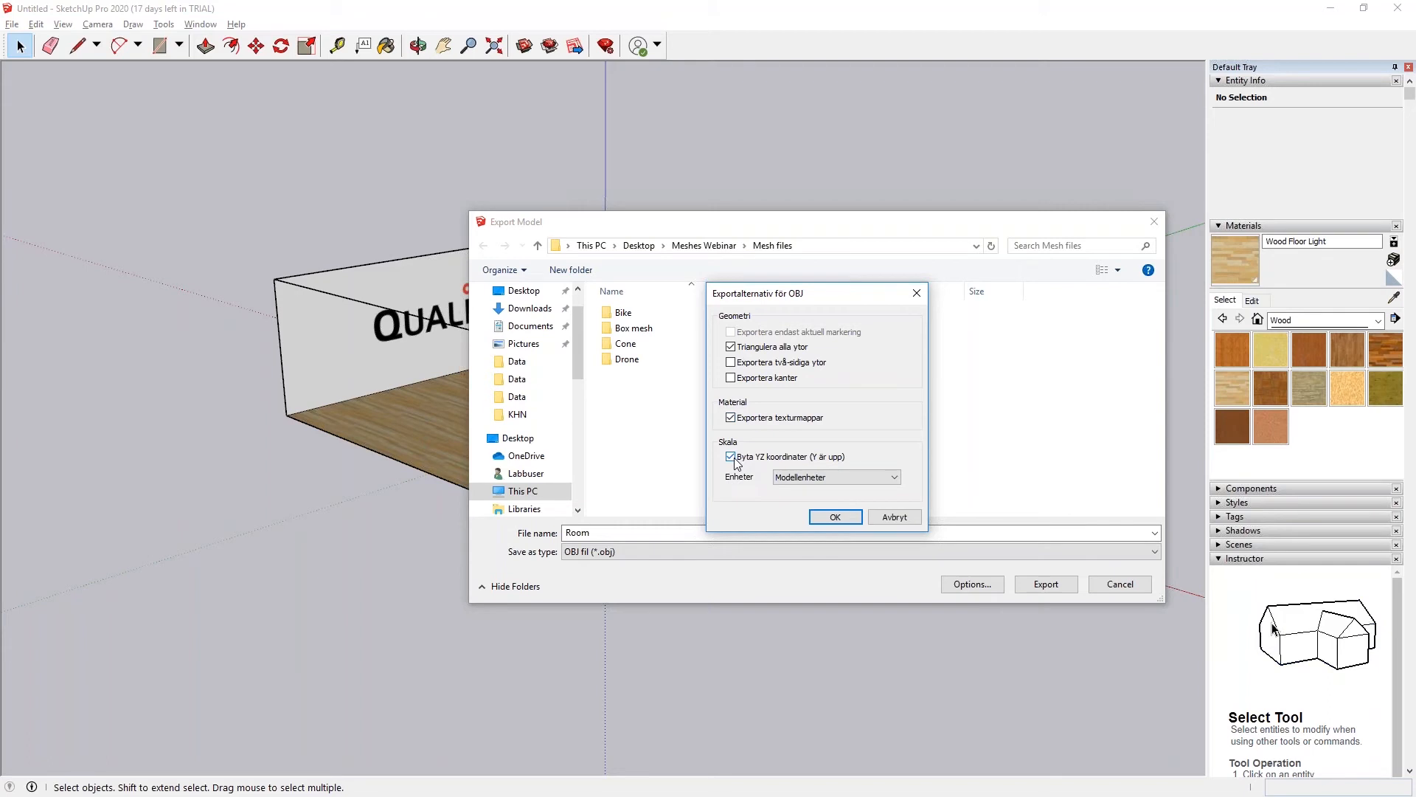
pyautogui.click(837, 521)
pyautogui.click(1056, 588)
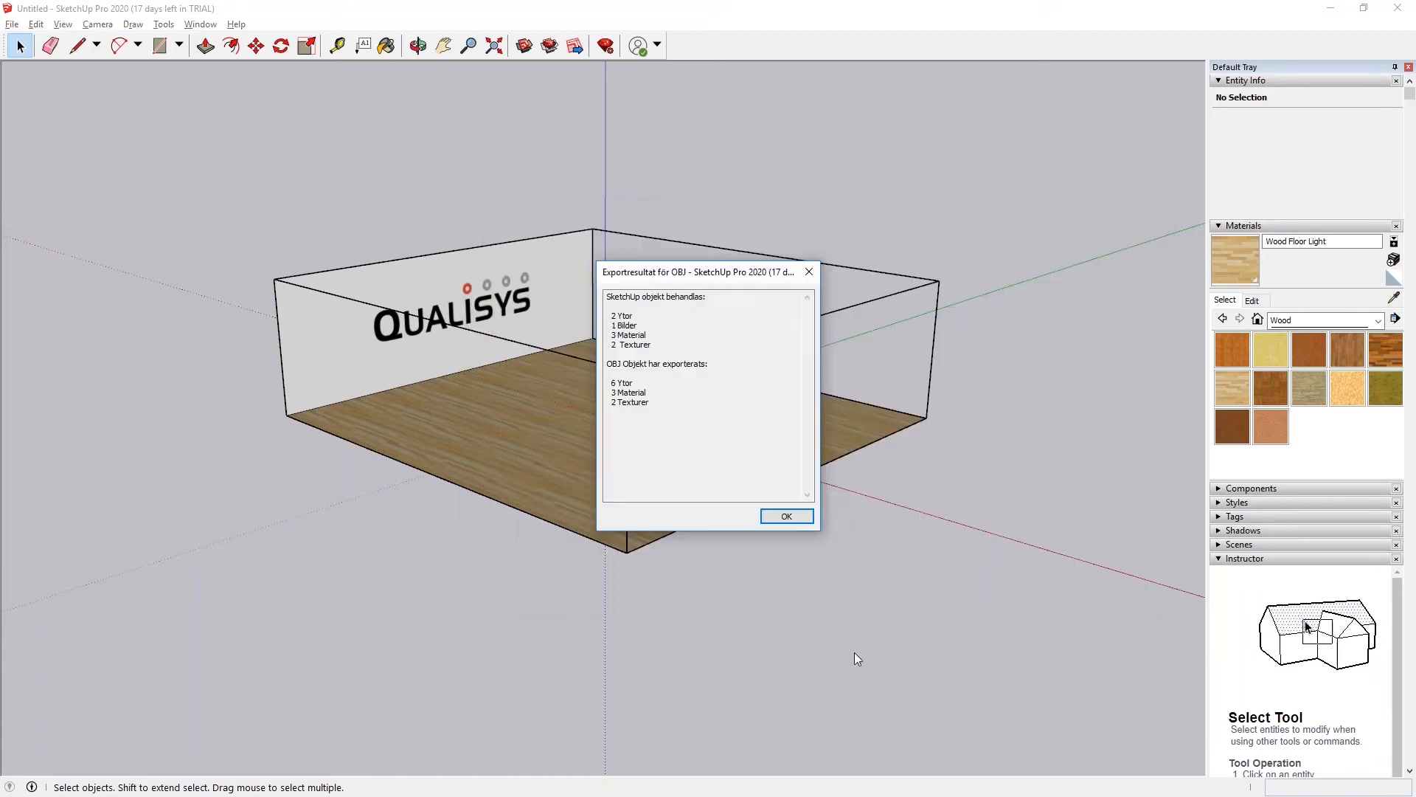
pyautogui.click(787, 517)
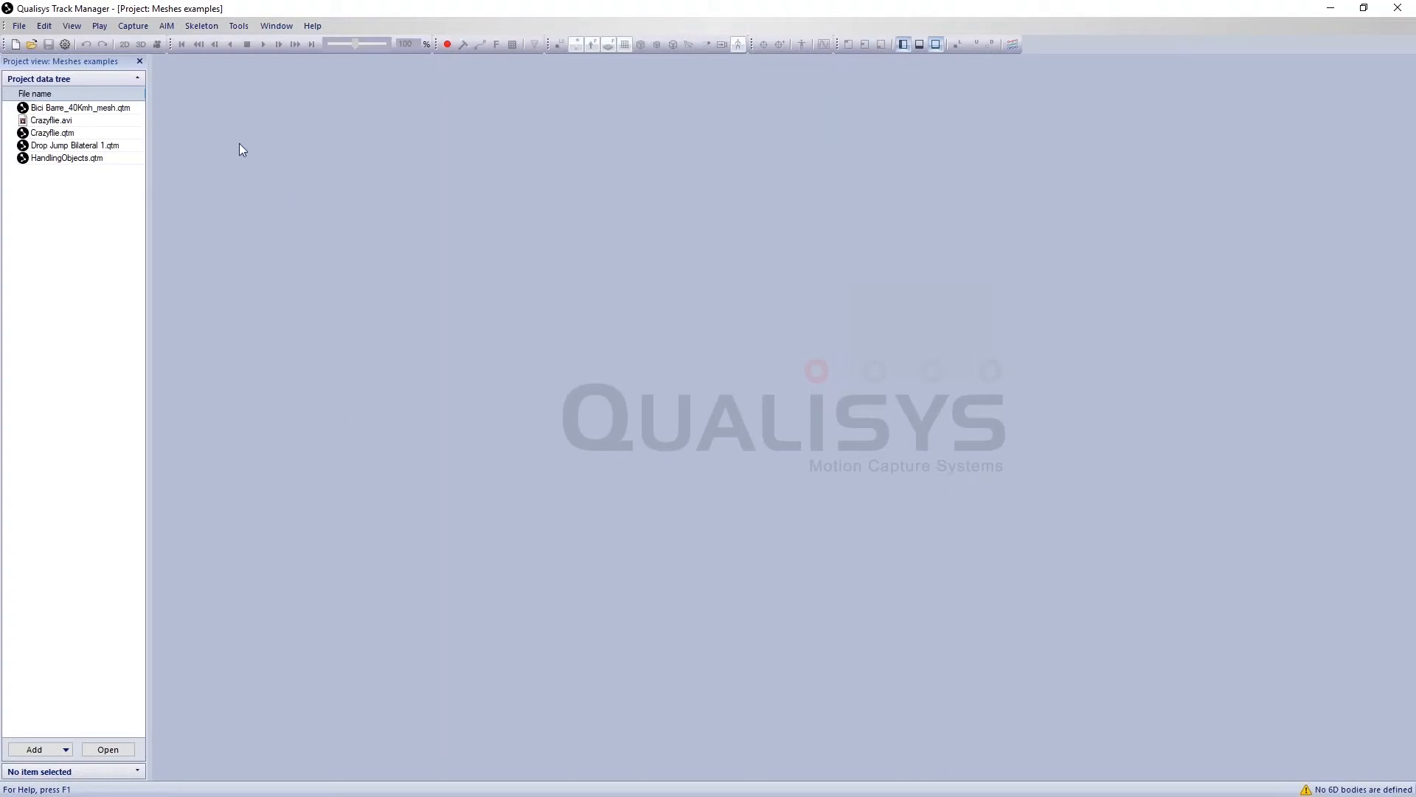
# Switch to Qualisys Track Manager and start adding a static mesh object in the project options
pyautogui.click(239, 25)
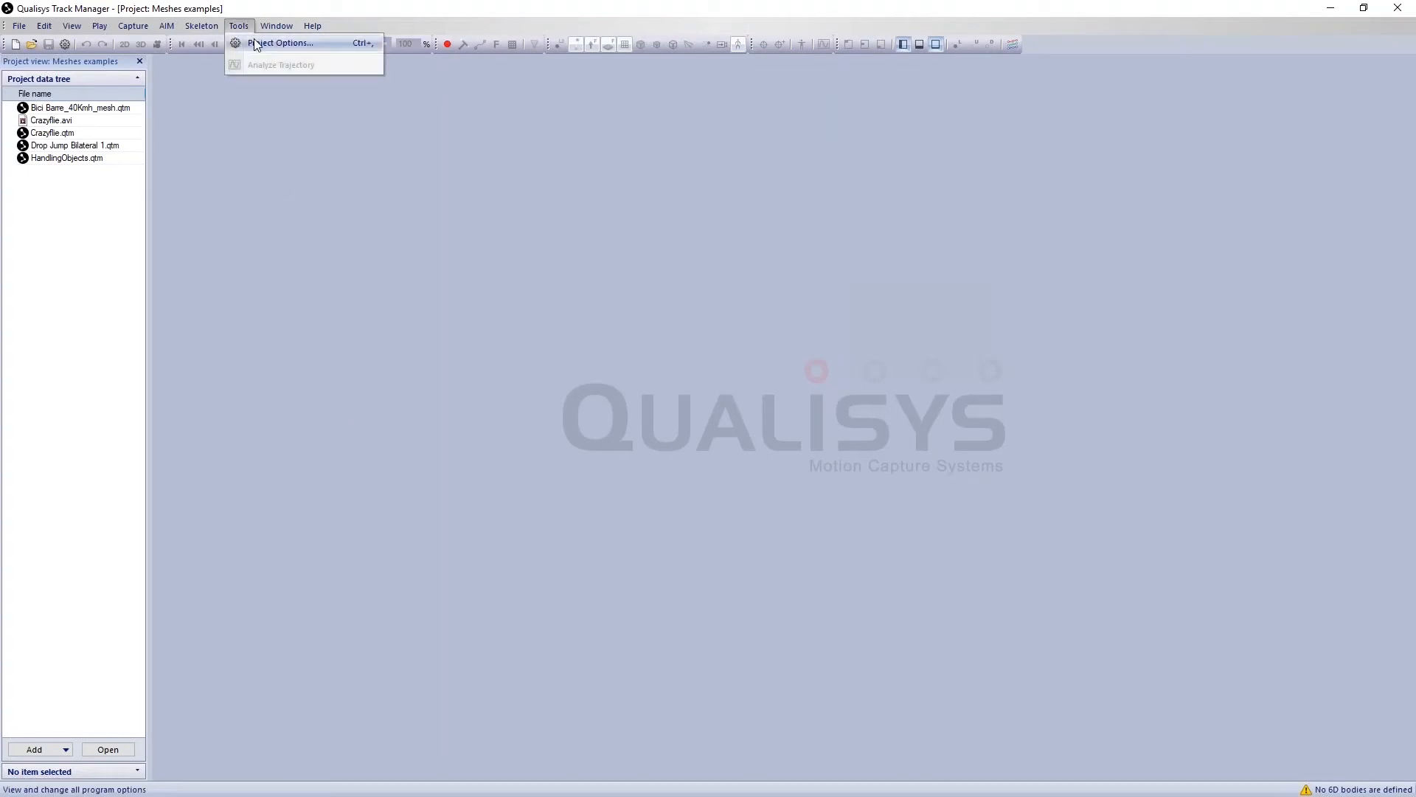
pyautogui.click(256, 44)
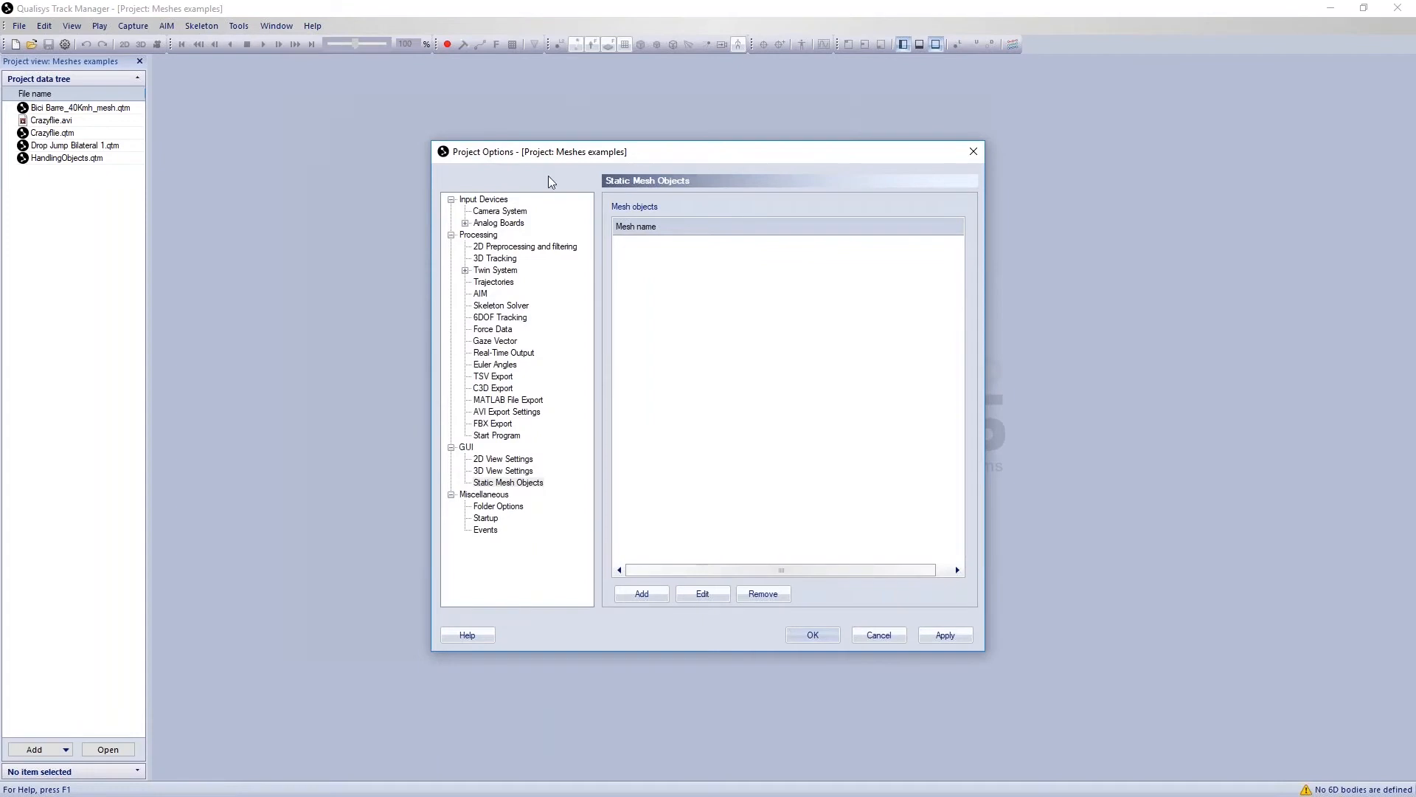
pyautogui.moveTo(596, 152); pyautogui.dragTo(570, 151)
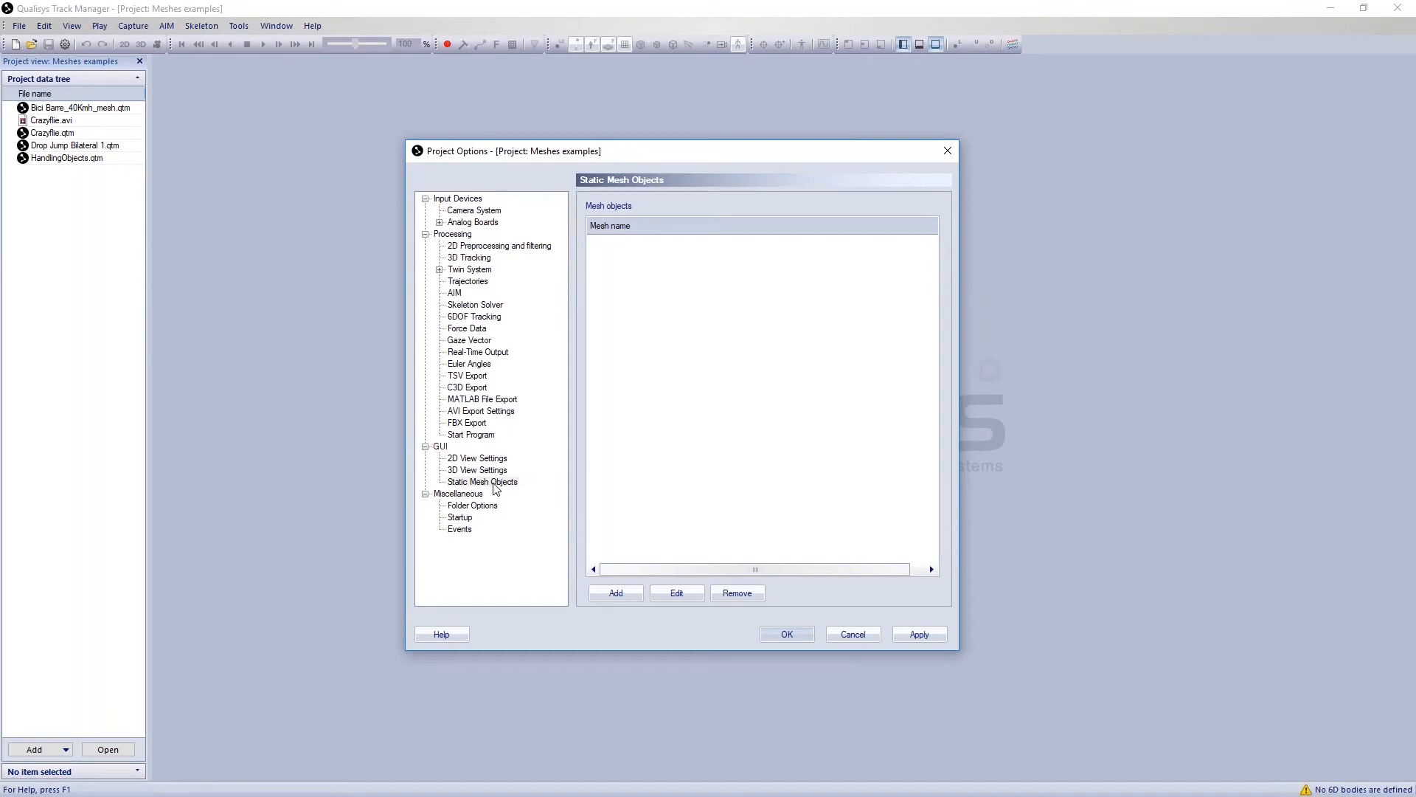
pyautogui.click(617, 593)
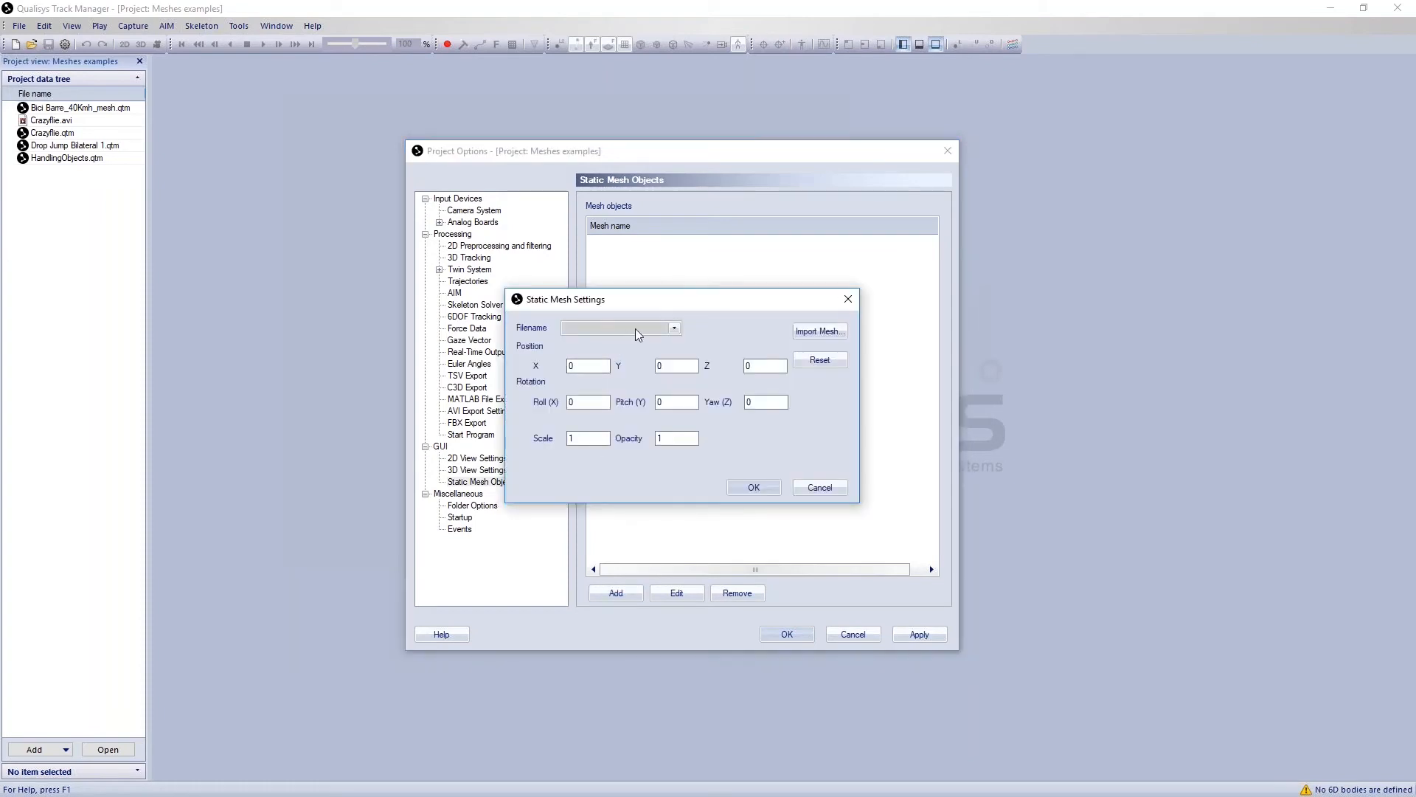
# Import Room.obj from Meshes Webinar > Mesh files into the project's available meshes
pyautogui.click(826, 329)
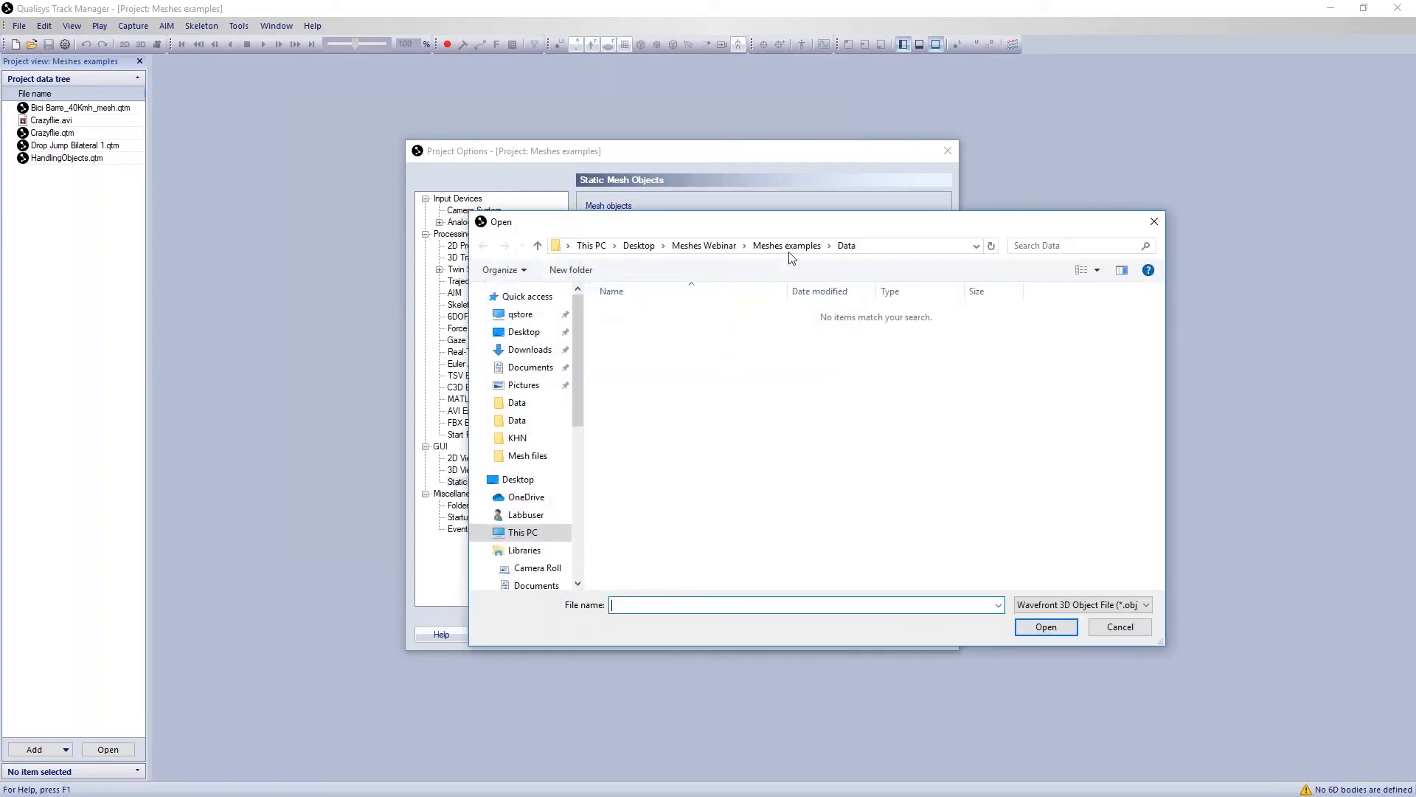
pyautogui.click(742, 247)
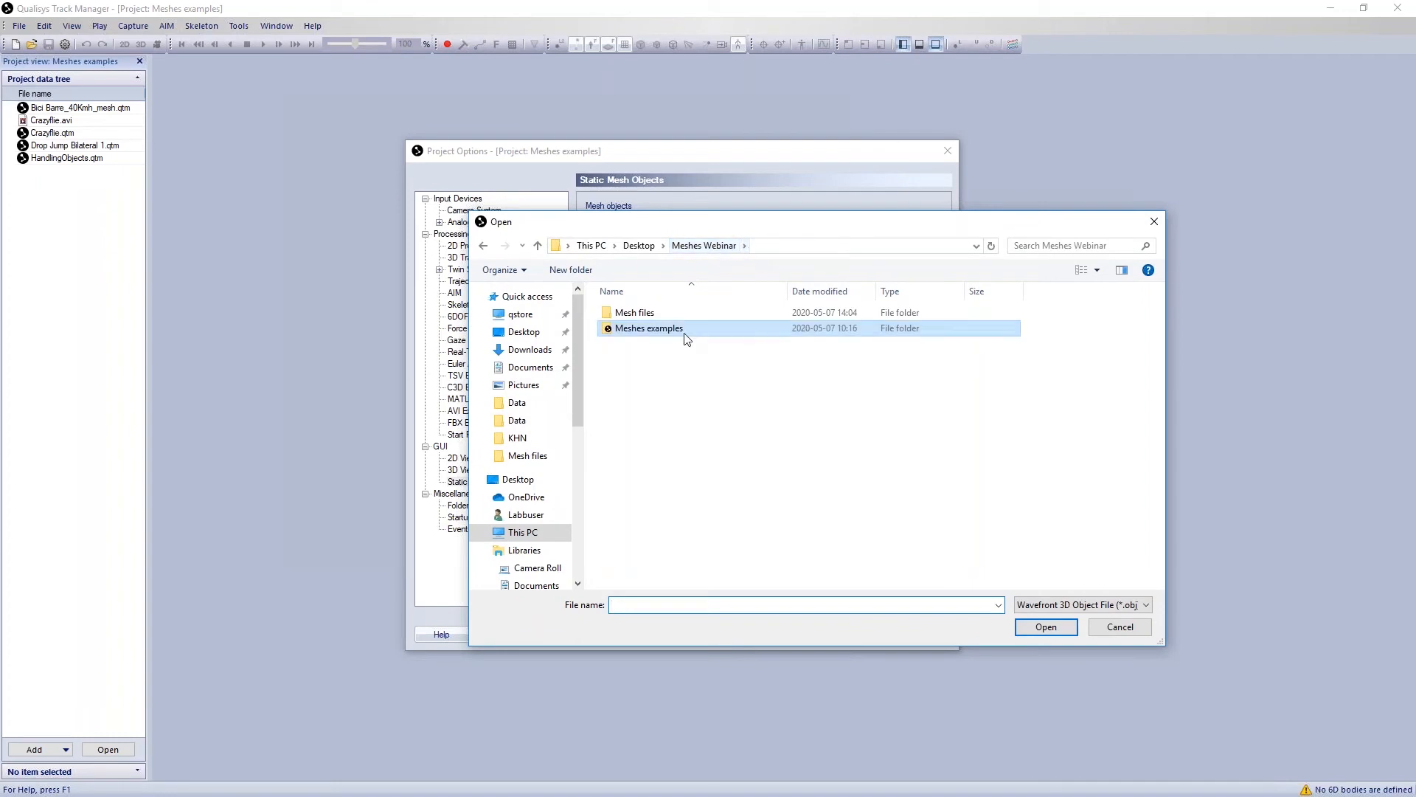
pyautogui.doubleClick(636, 313)
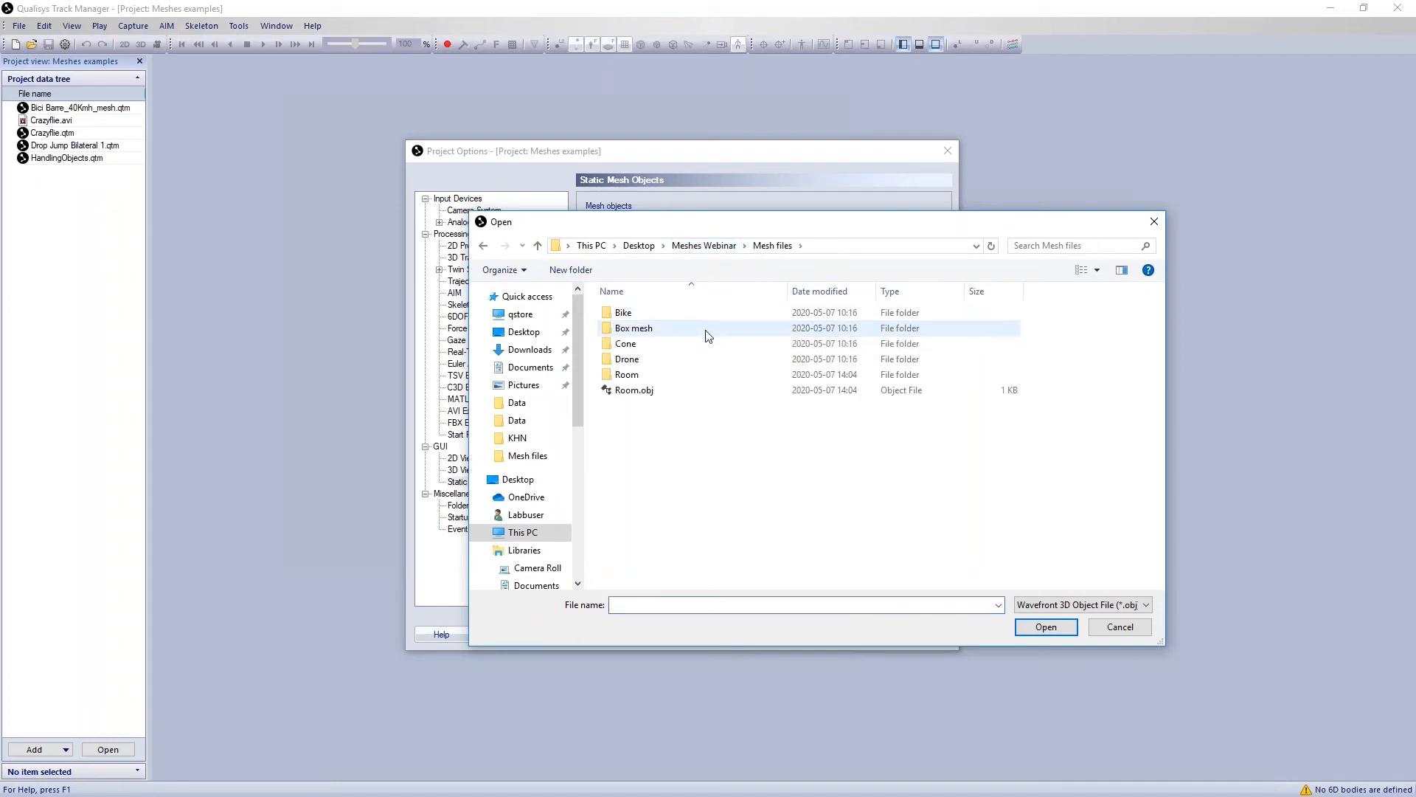
pyautogui.click(633, 392)
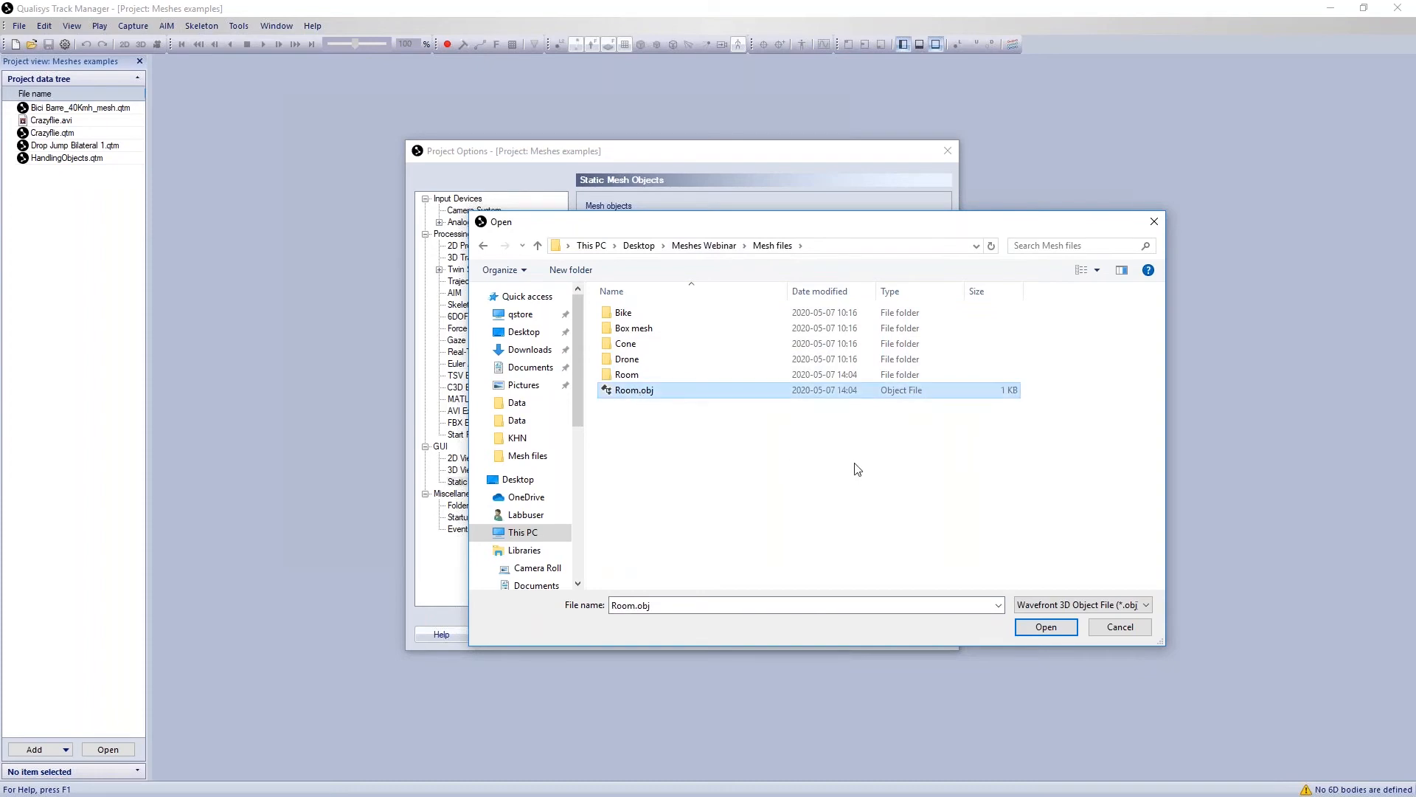
pyautogui.click(1046, 626)
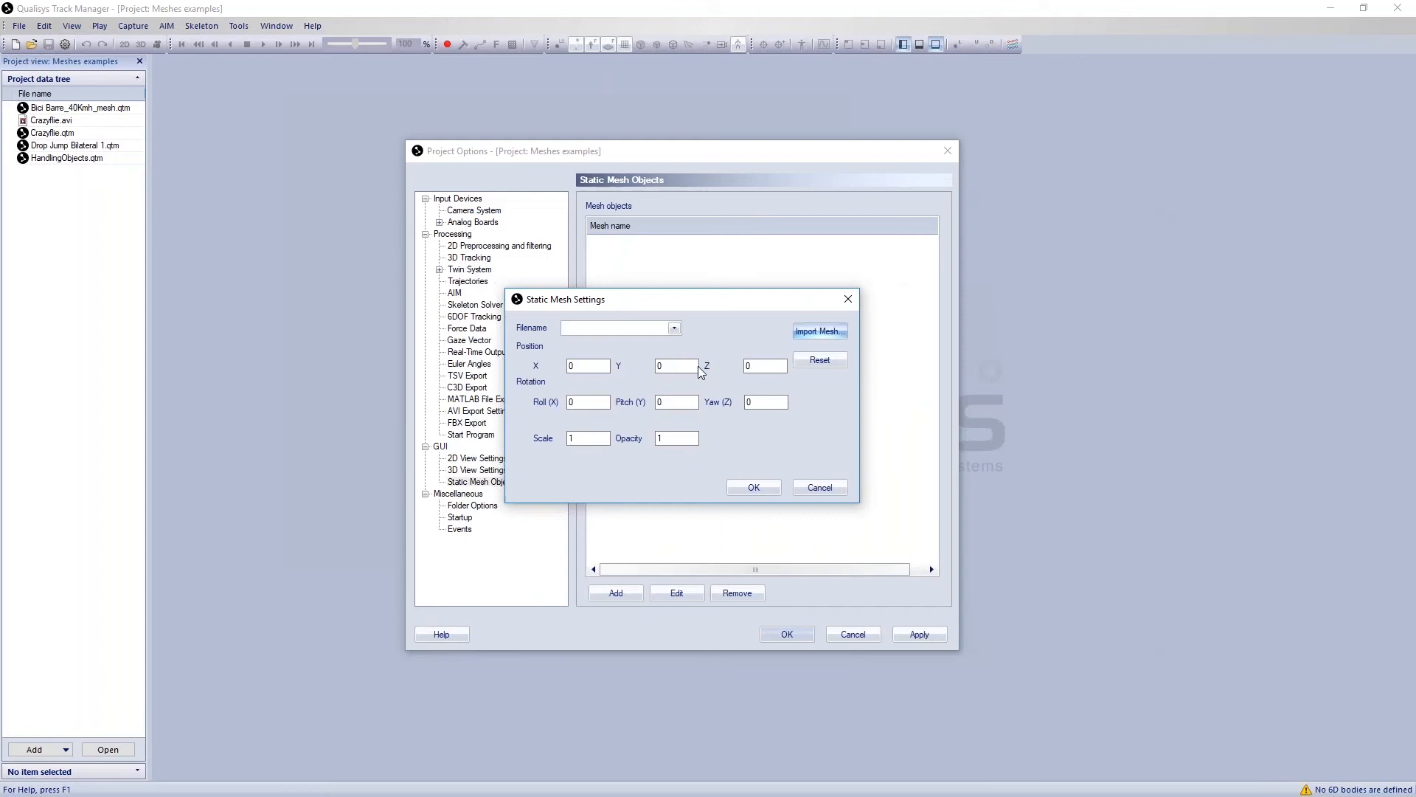
pyautogui.click(673, 329)
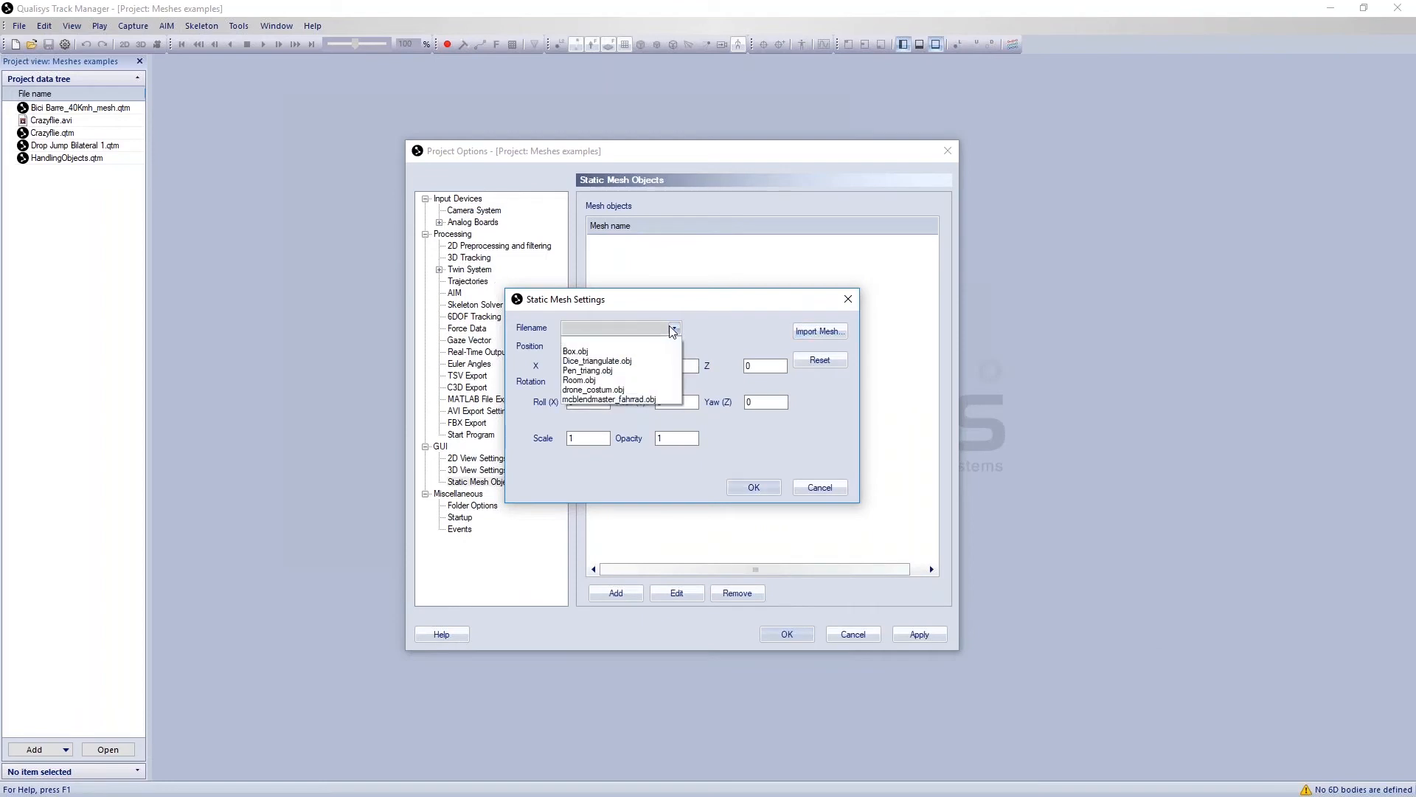
pyautogui.click(713, 304)
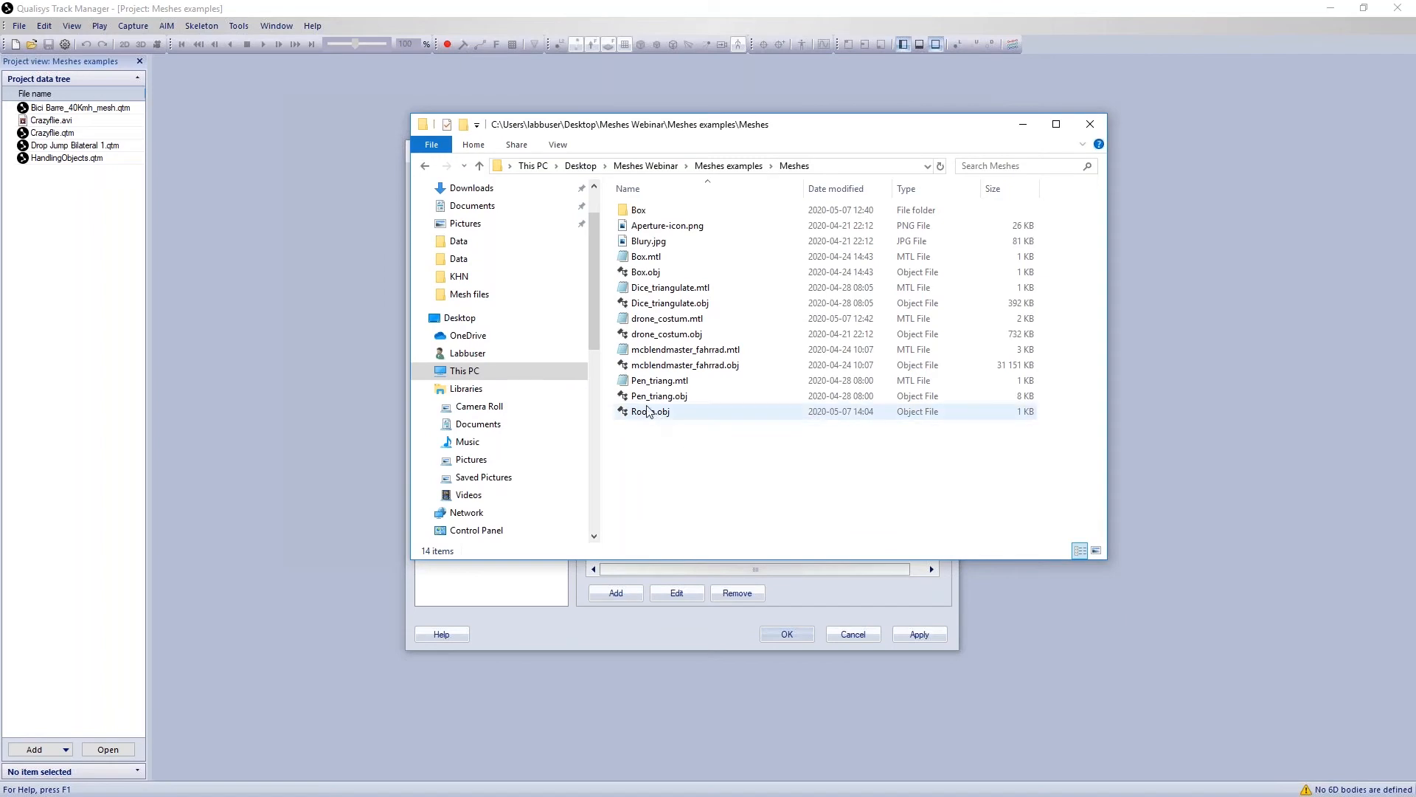
# Switch to File Explorer and examine the exported material file and texture images in Mesh files and its Room folder
pyautogui.click(642, 167)
pyautogui.doubleClick(671, 209)
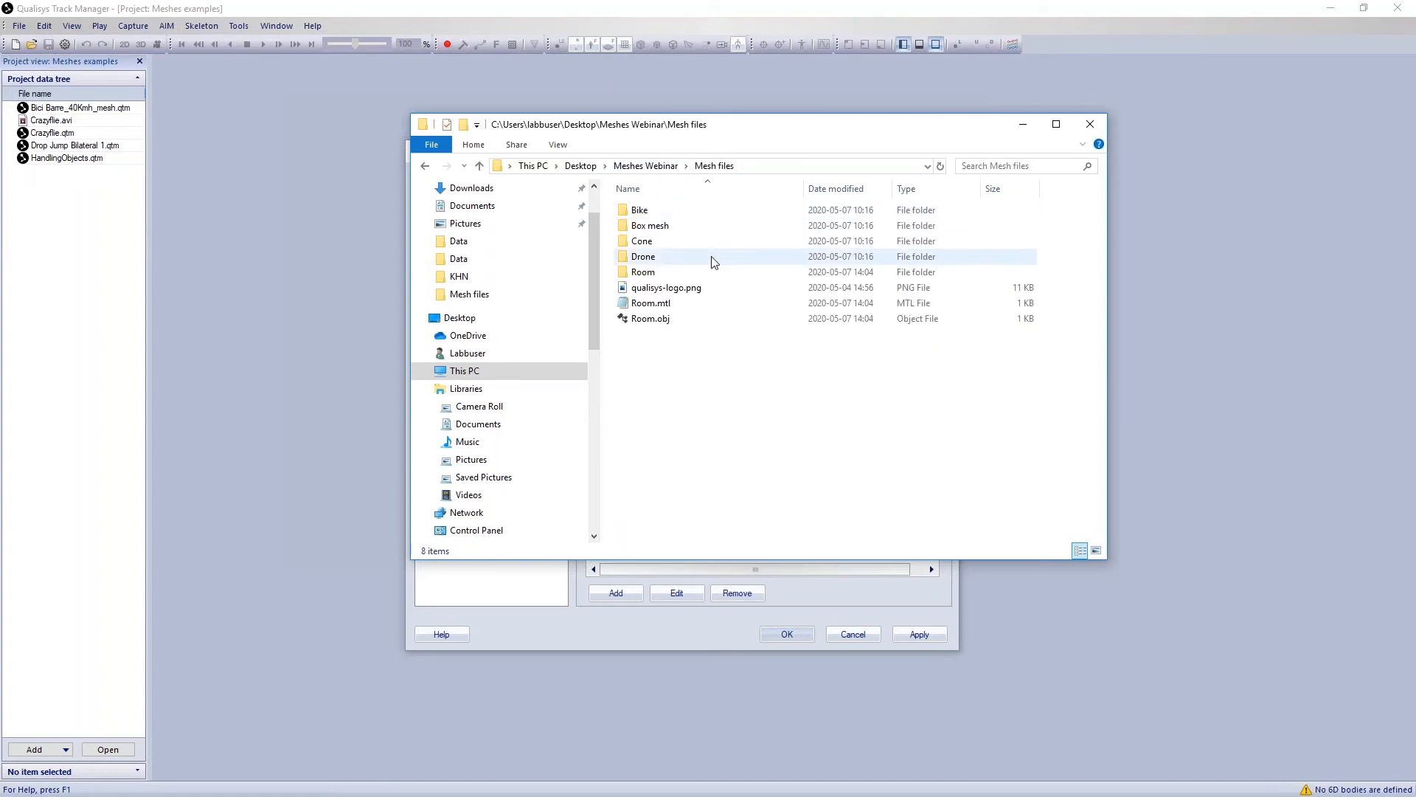
pyautogui.click(670, 303)
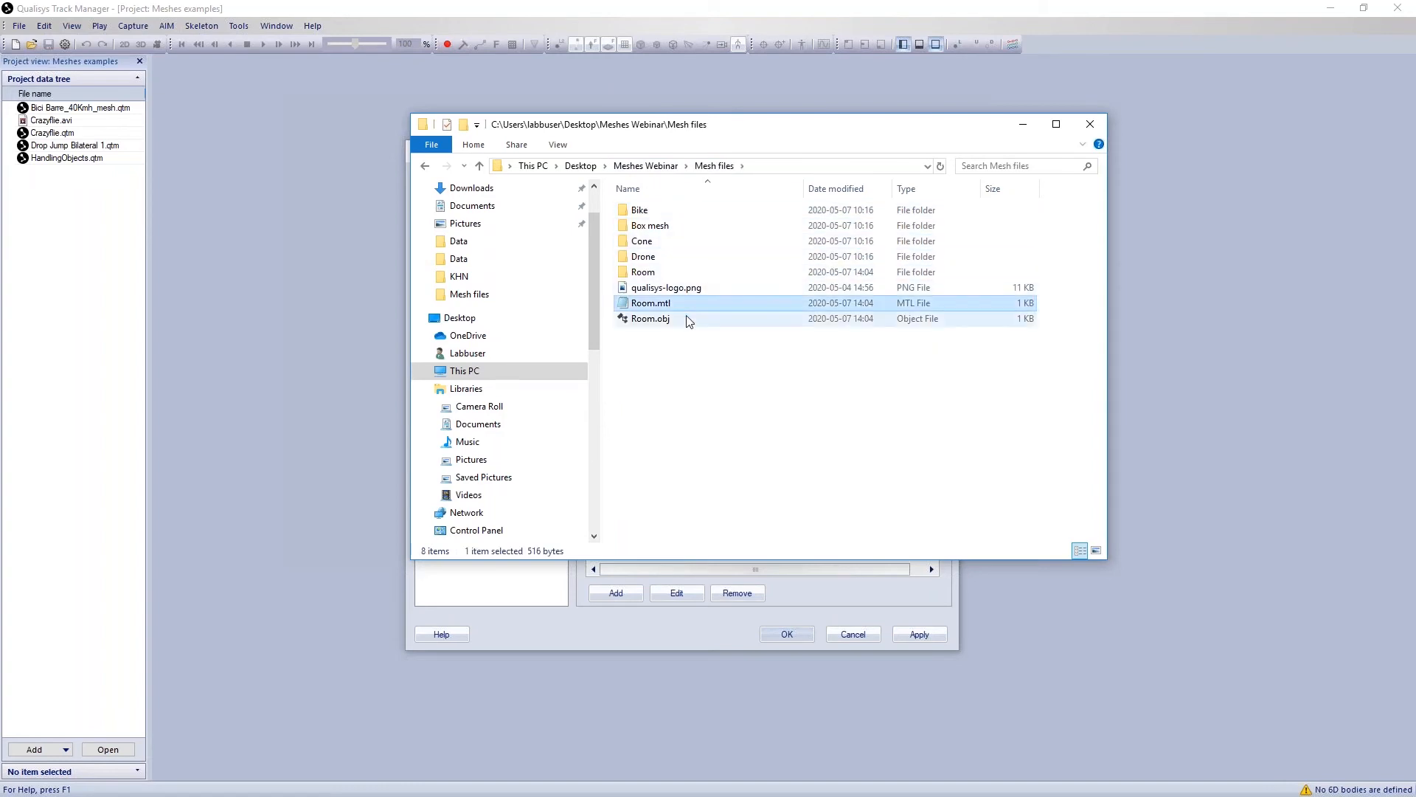
pyautogui.keyDown('ctrl'); pyautogui.click(661, 273); pyautogui.keyUp('ctrl')
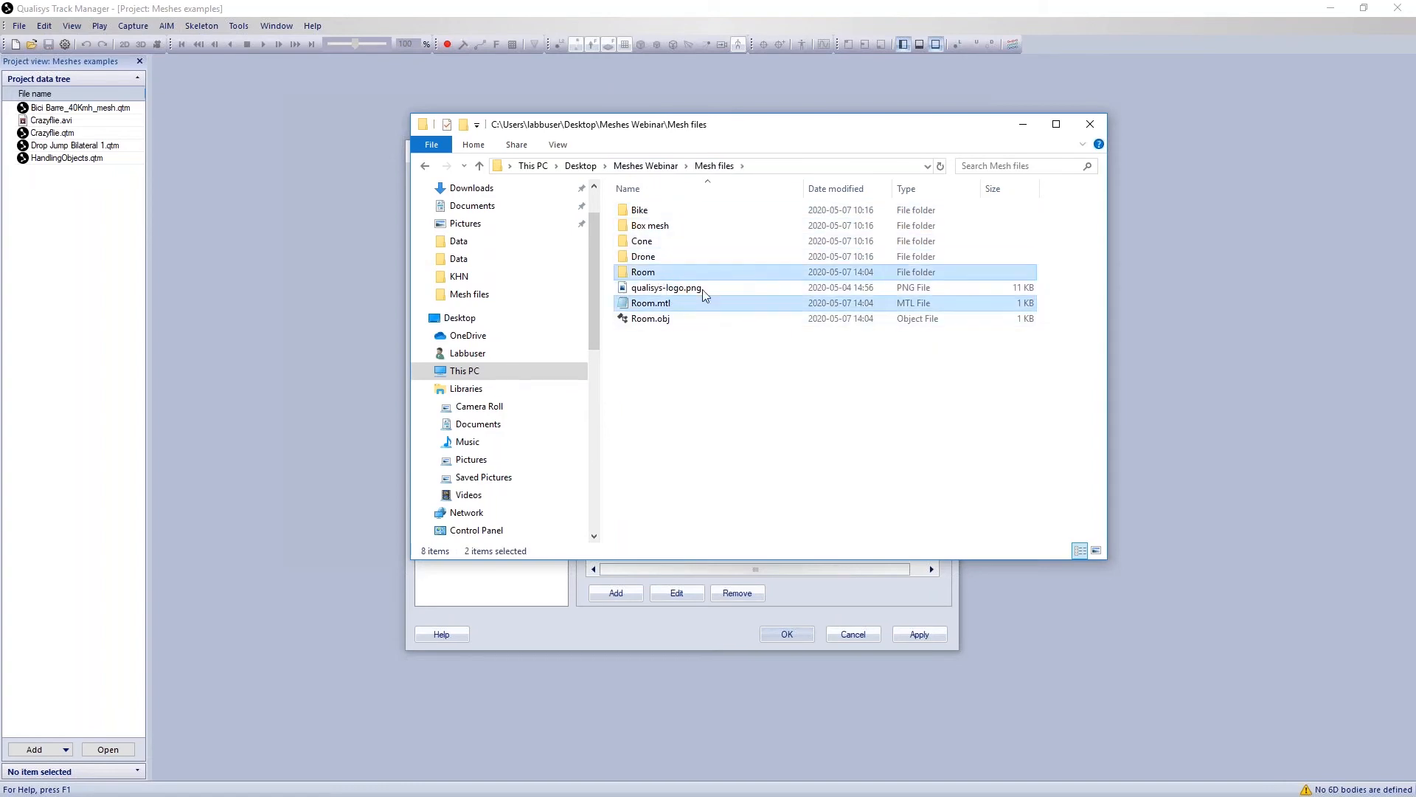
pyautogui.doubleClick(678, 272)
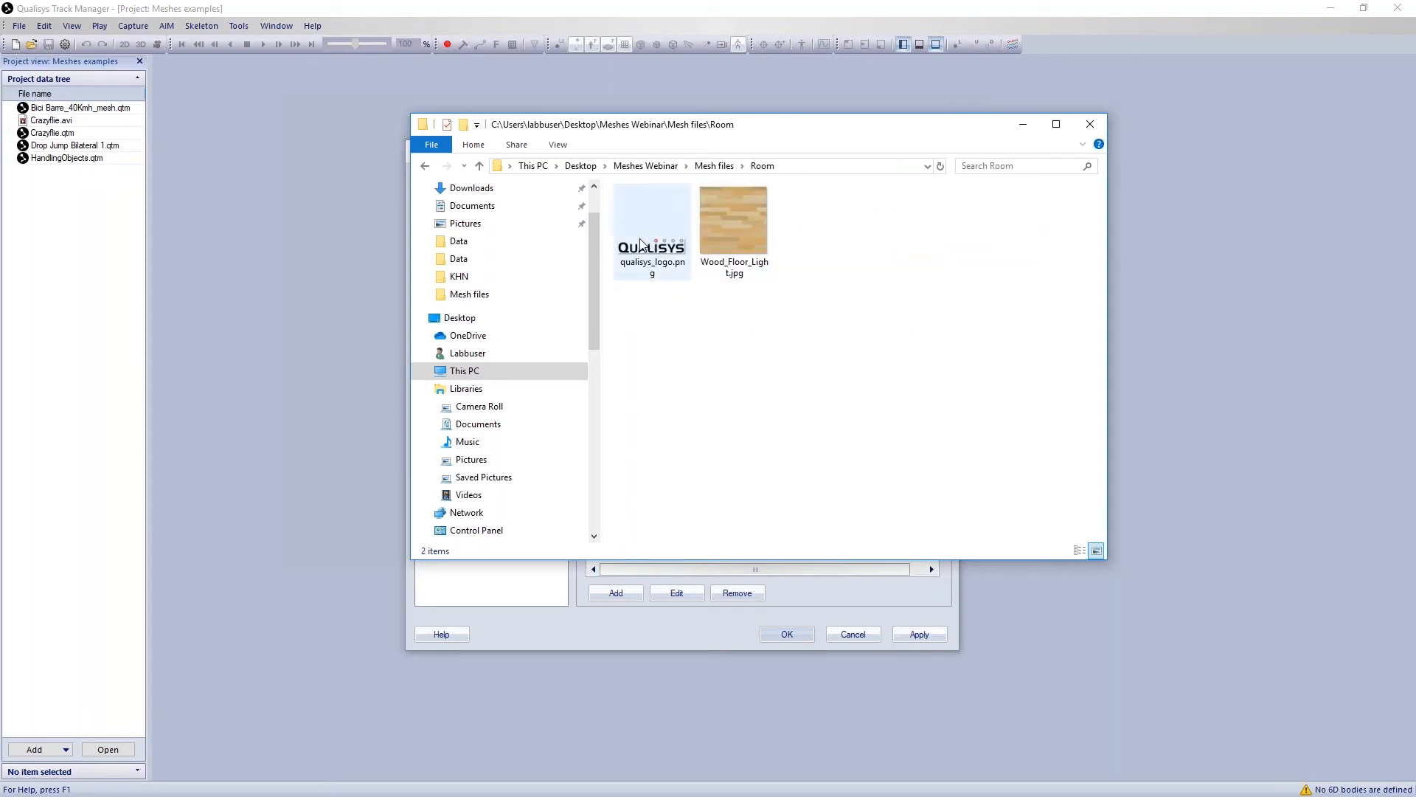
pyautogui.click(714, 166)
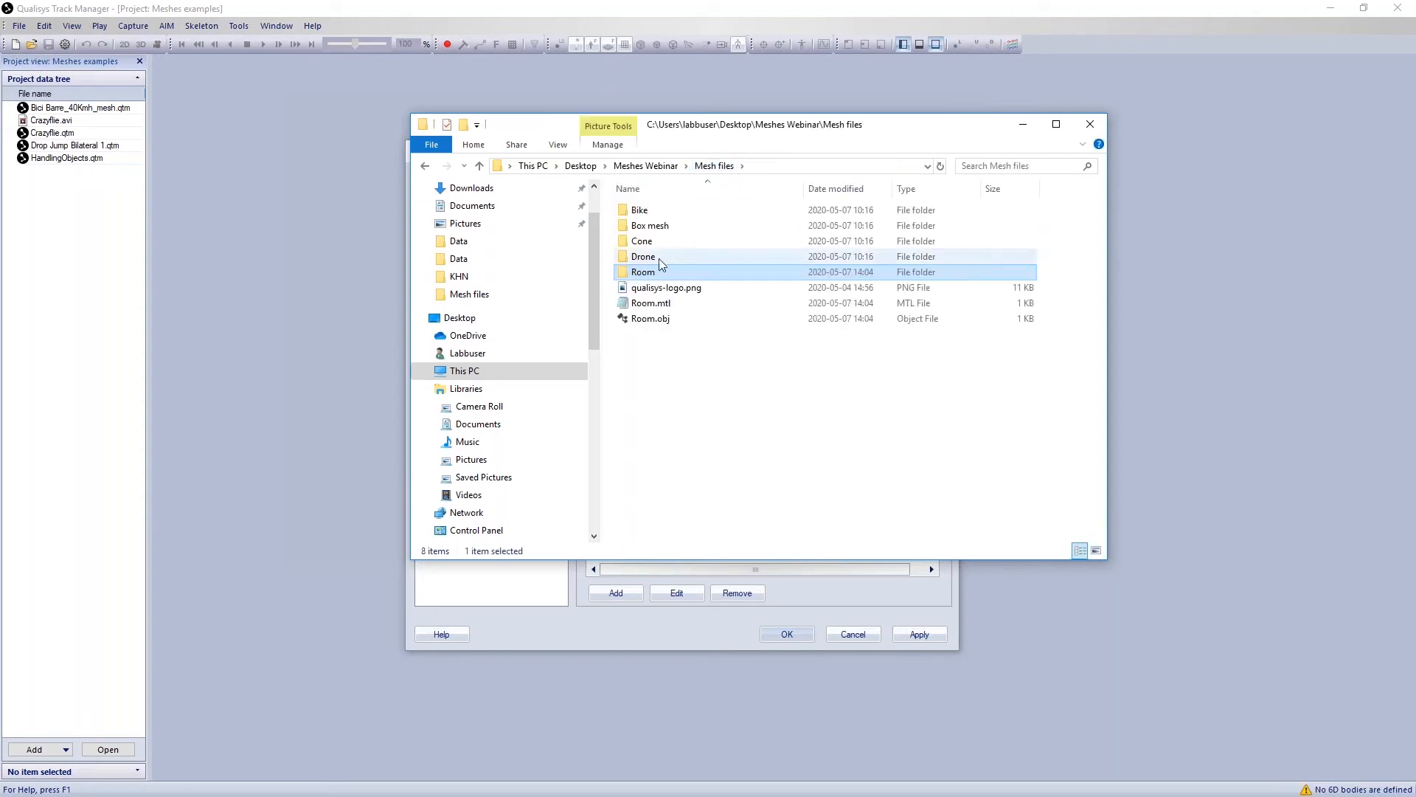
# Copy the Room folder and Room.mtl from Mesh files into the Meshes examples > Meshes folder
pyautogui.click(682, 290)
pyautogui.click(645, 273)
pyautogui.keyDown('ctrl'); pyautogui.click(651, 303); pyautogui.keyUp('ctrl')
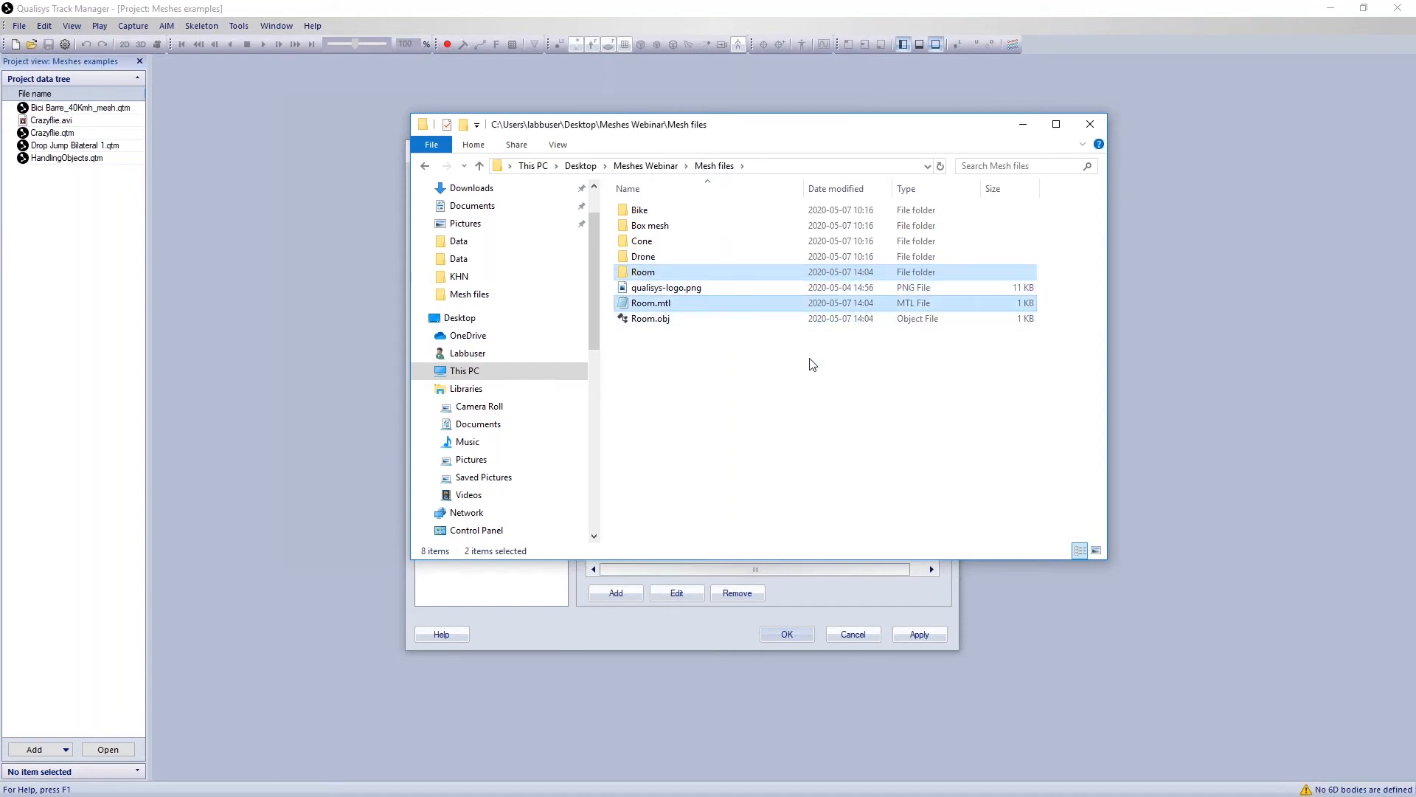
pyautogui.click(646, 166)
pyautogui.doubleClick(664, 225)
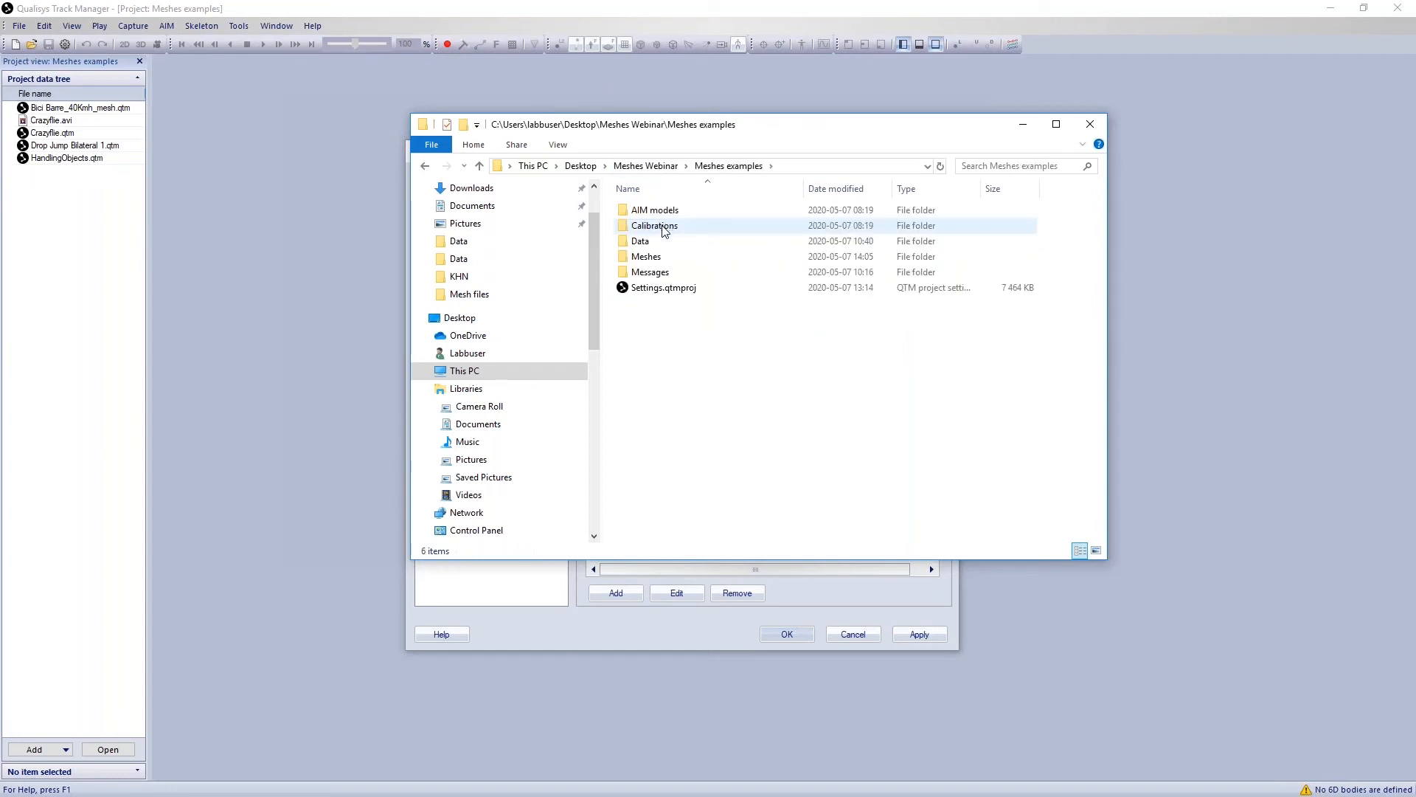
pyautogui.doubleClick(662, 260)
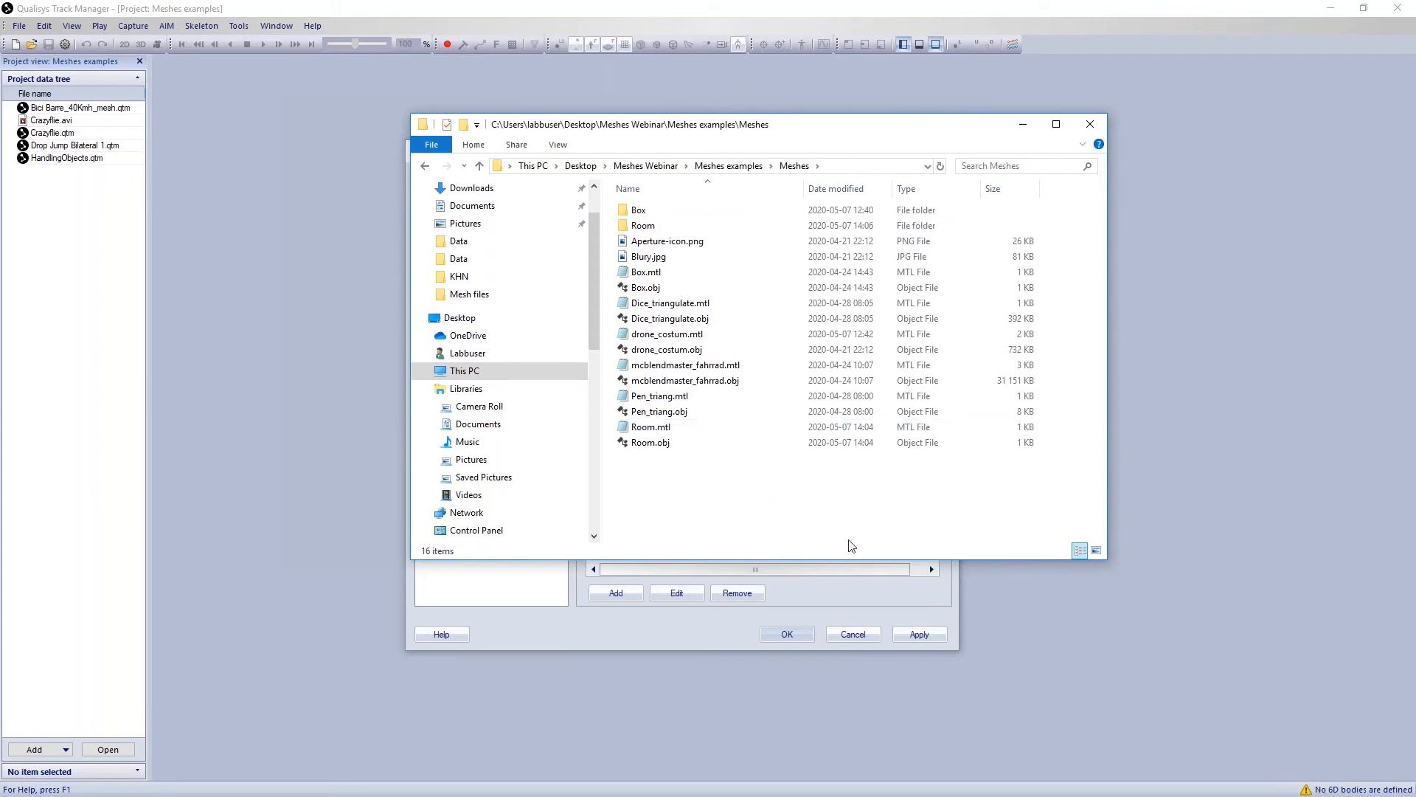
# Return to Qualisys Track Manager and choose Room.obj as the file for the new static mesh
pyautogui.click(835, 595)
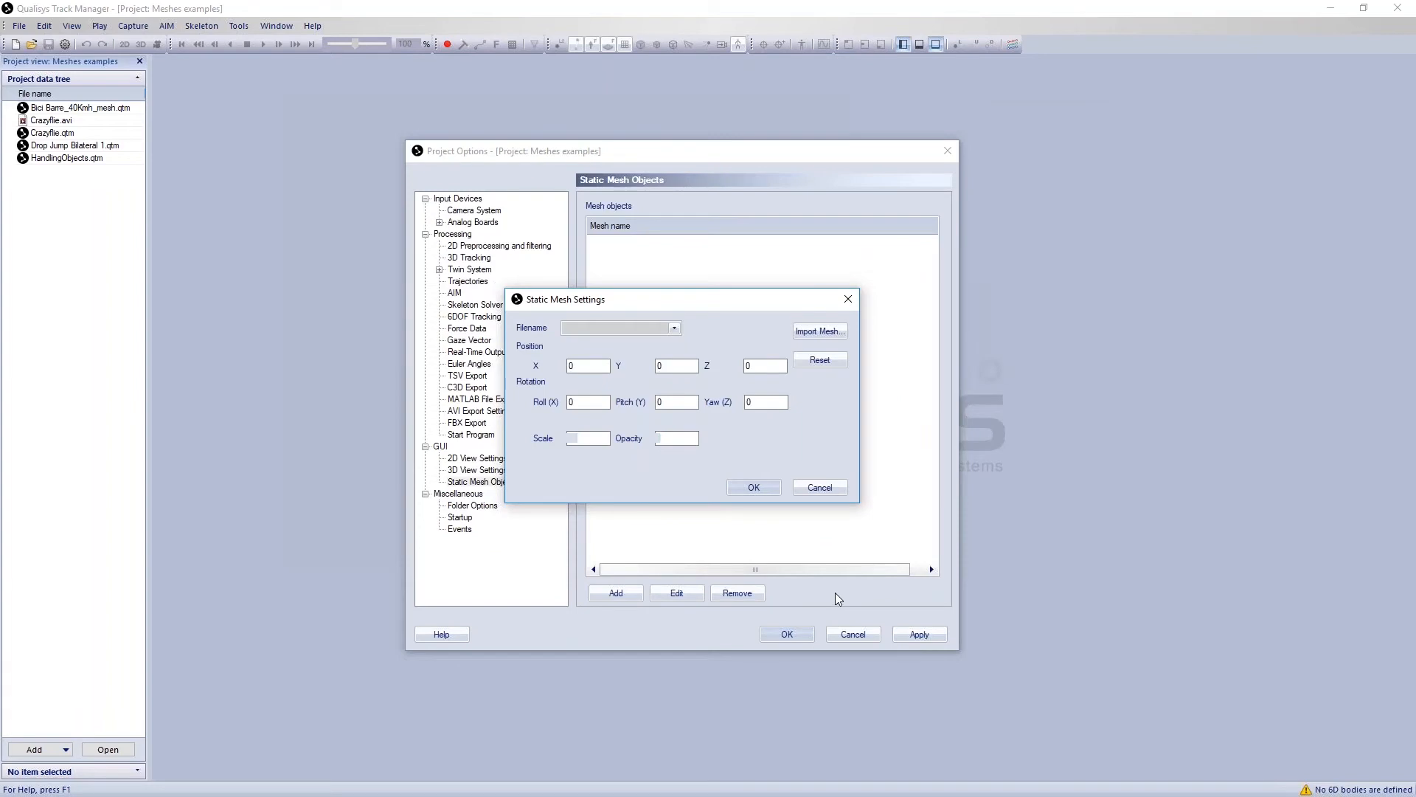
pyautogui.click(674, 329)
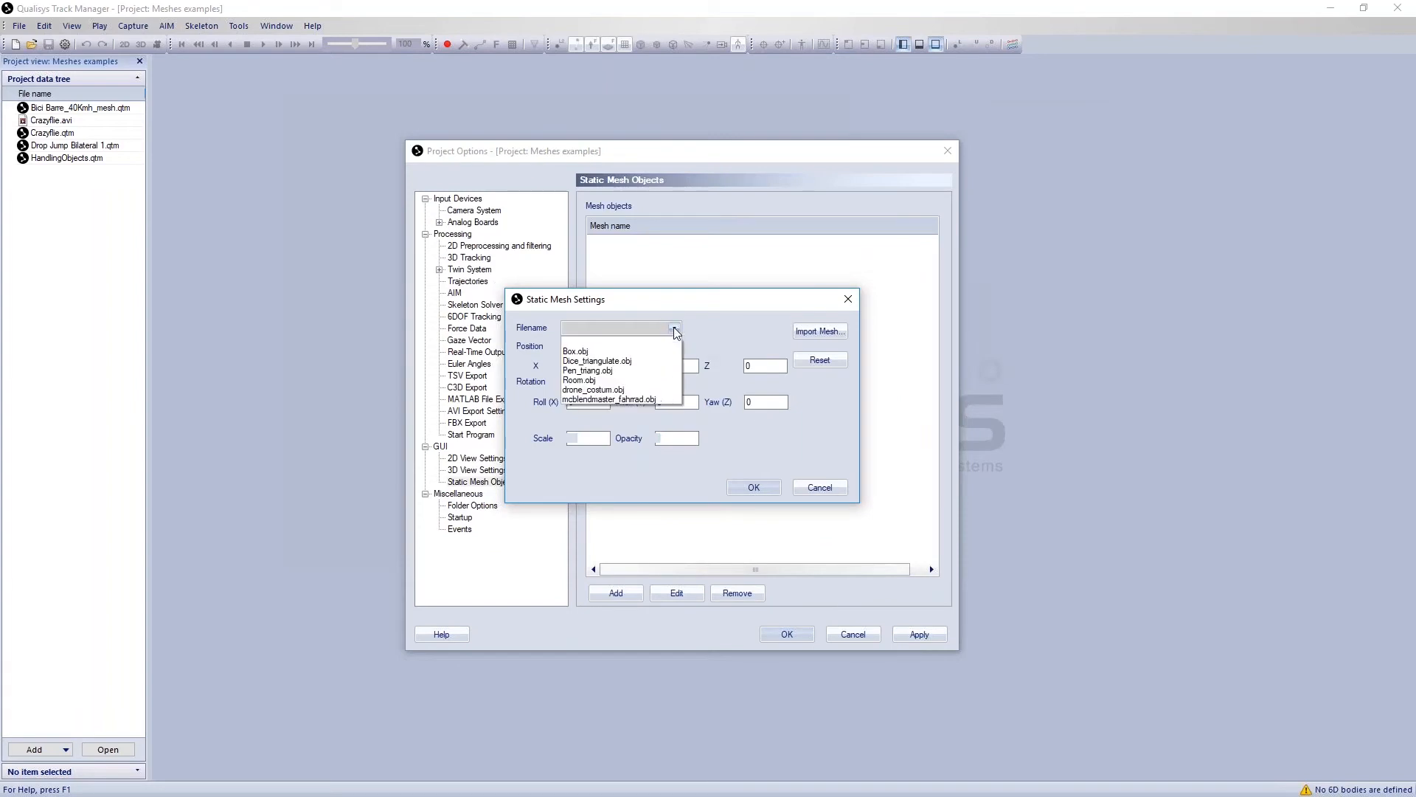
pyautogui.click(645, 380)
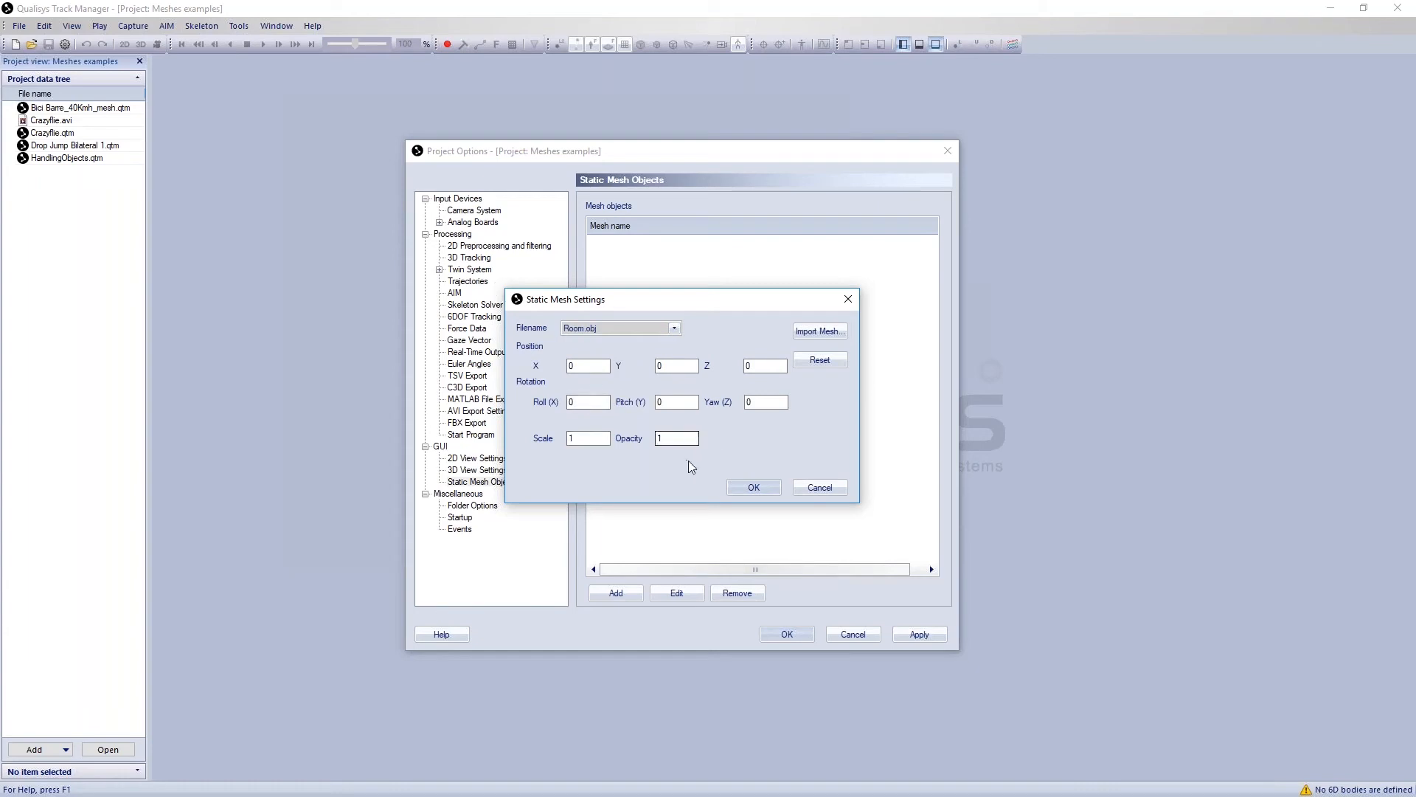
# Add Room.obj as a static mesh with default settings and open Drop Jump Bilateral 1.qtm to view it in 3D
pyautogui.click(760, 485)
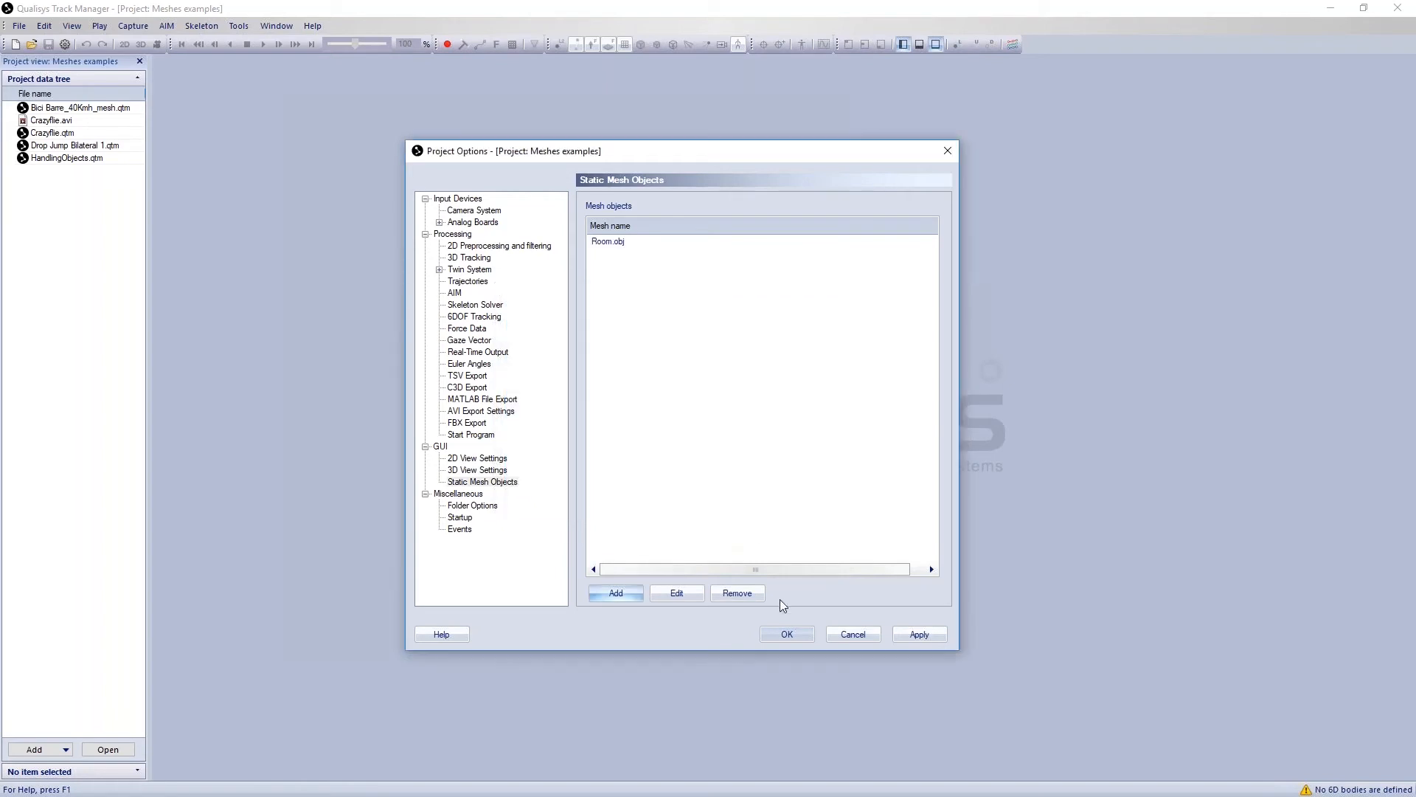
pyautogui.click(780, 637)
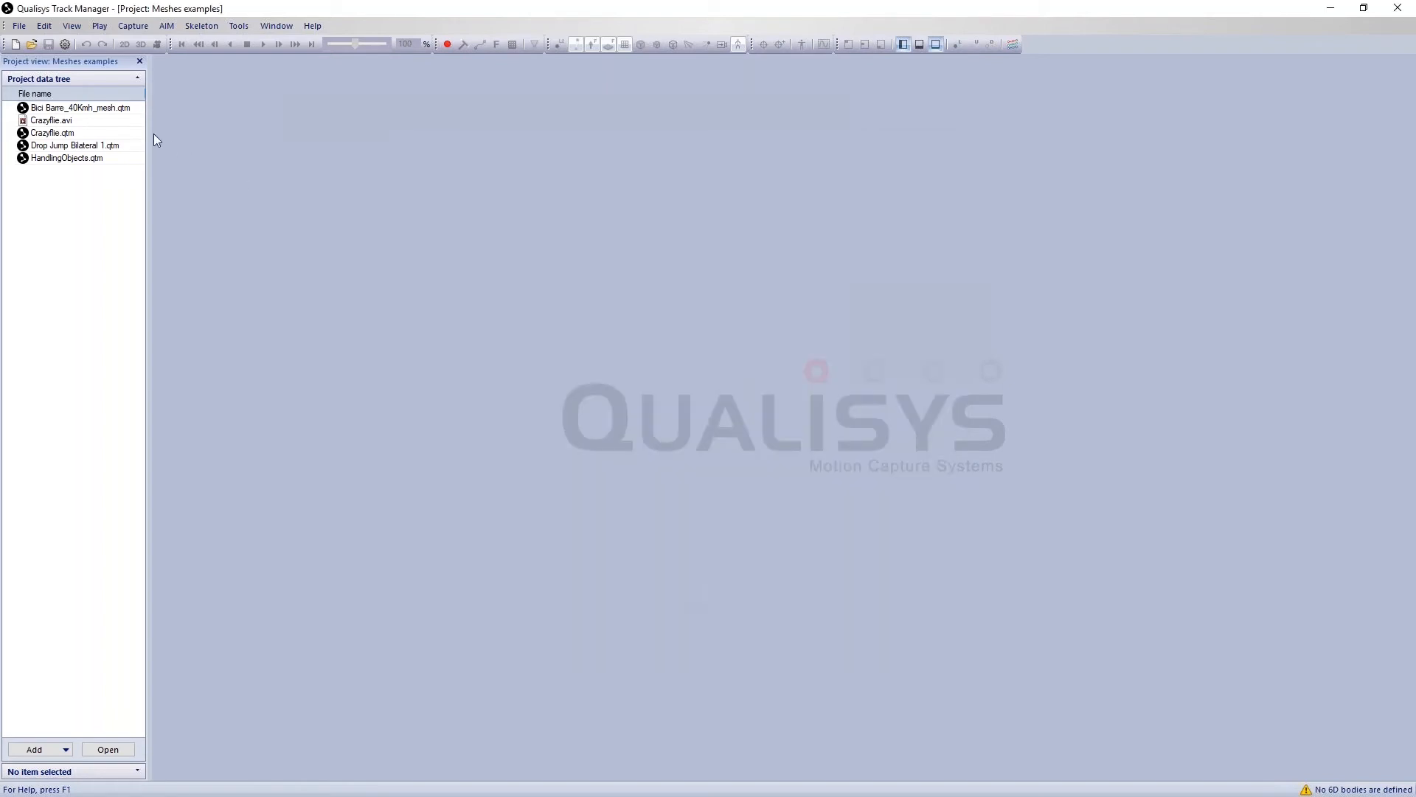
pyautogui.doubleClick(79, 146)
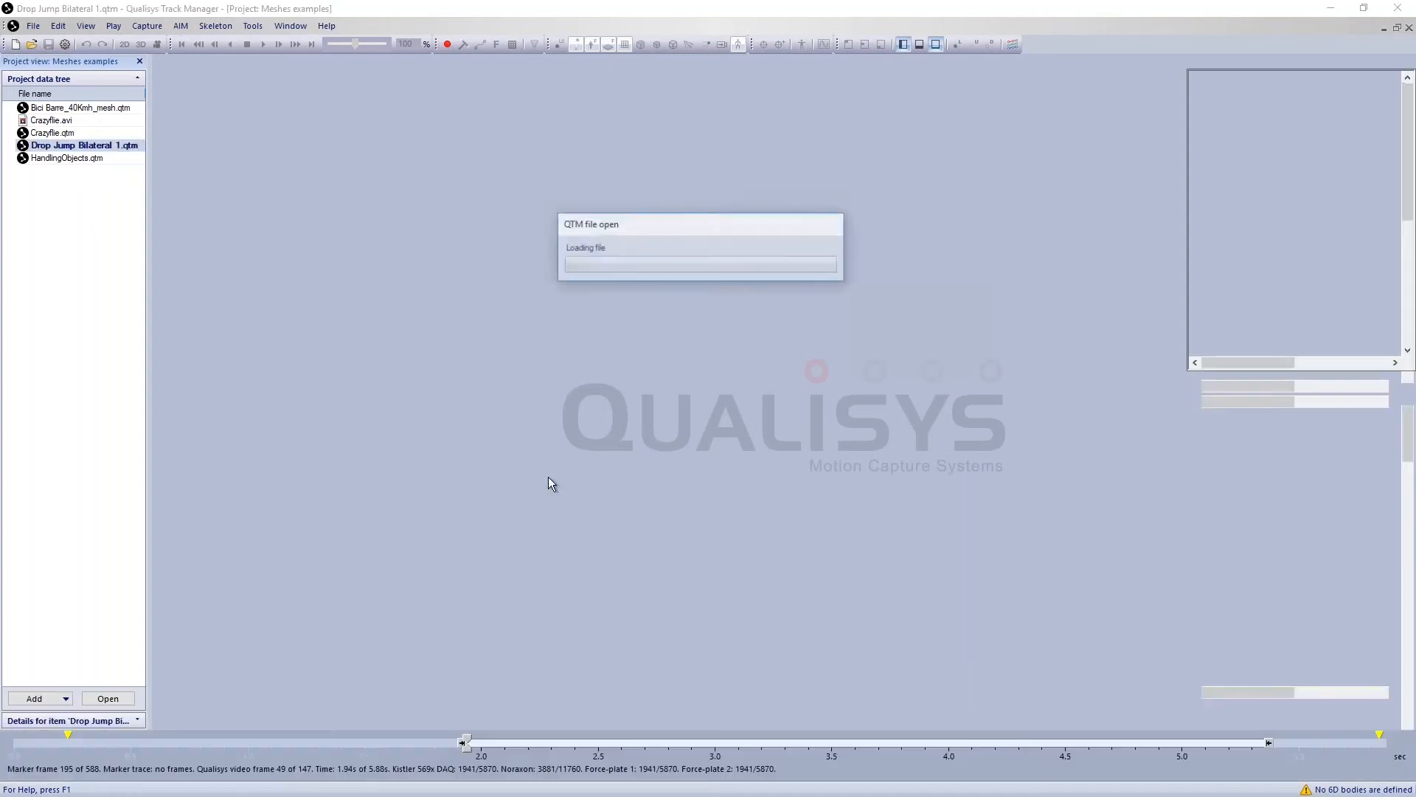
pyautogui.moveTo(391, 398); pyautogui.dragTo(509, 558)
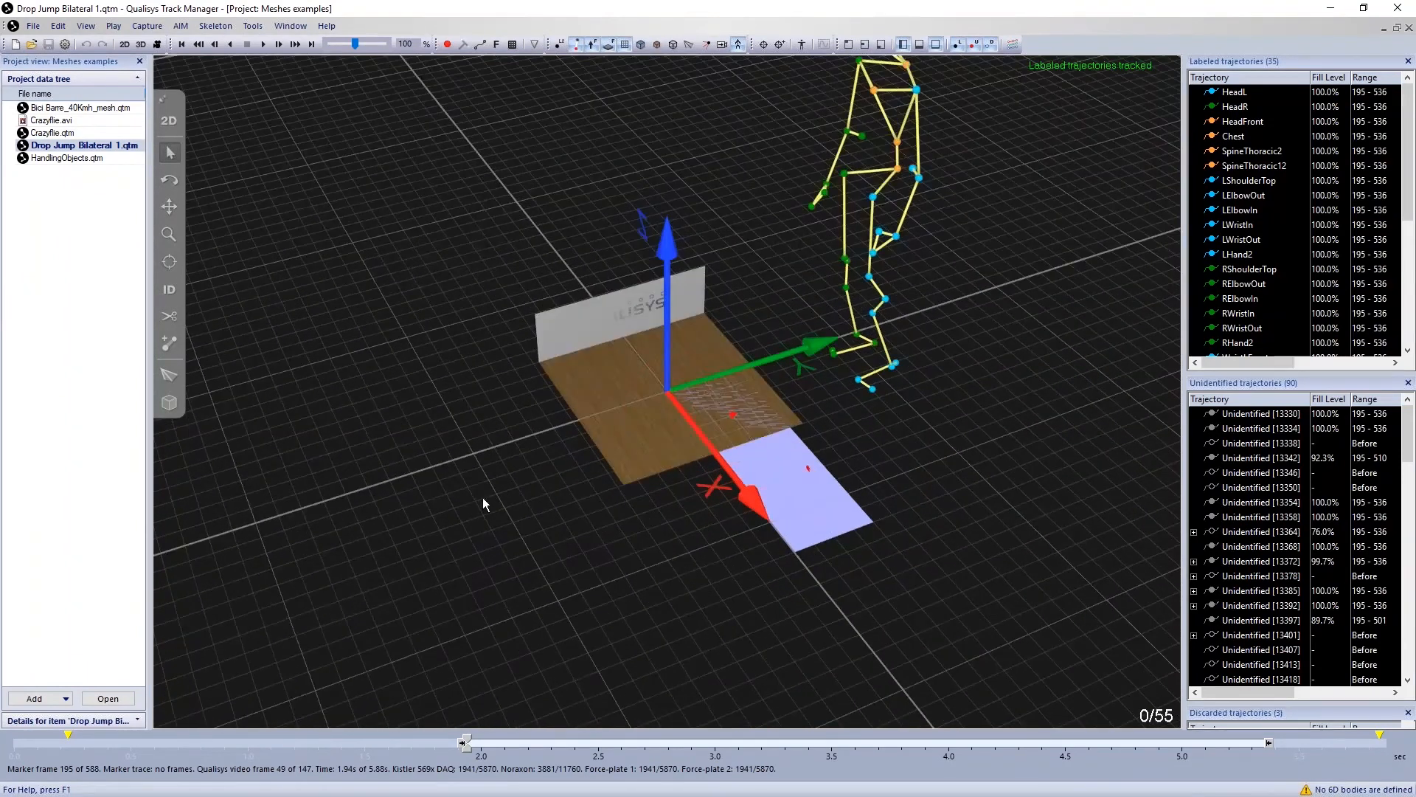
pyautogui.moveTo(484, 489); pyautogui.dragTo(439, 535)
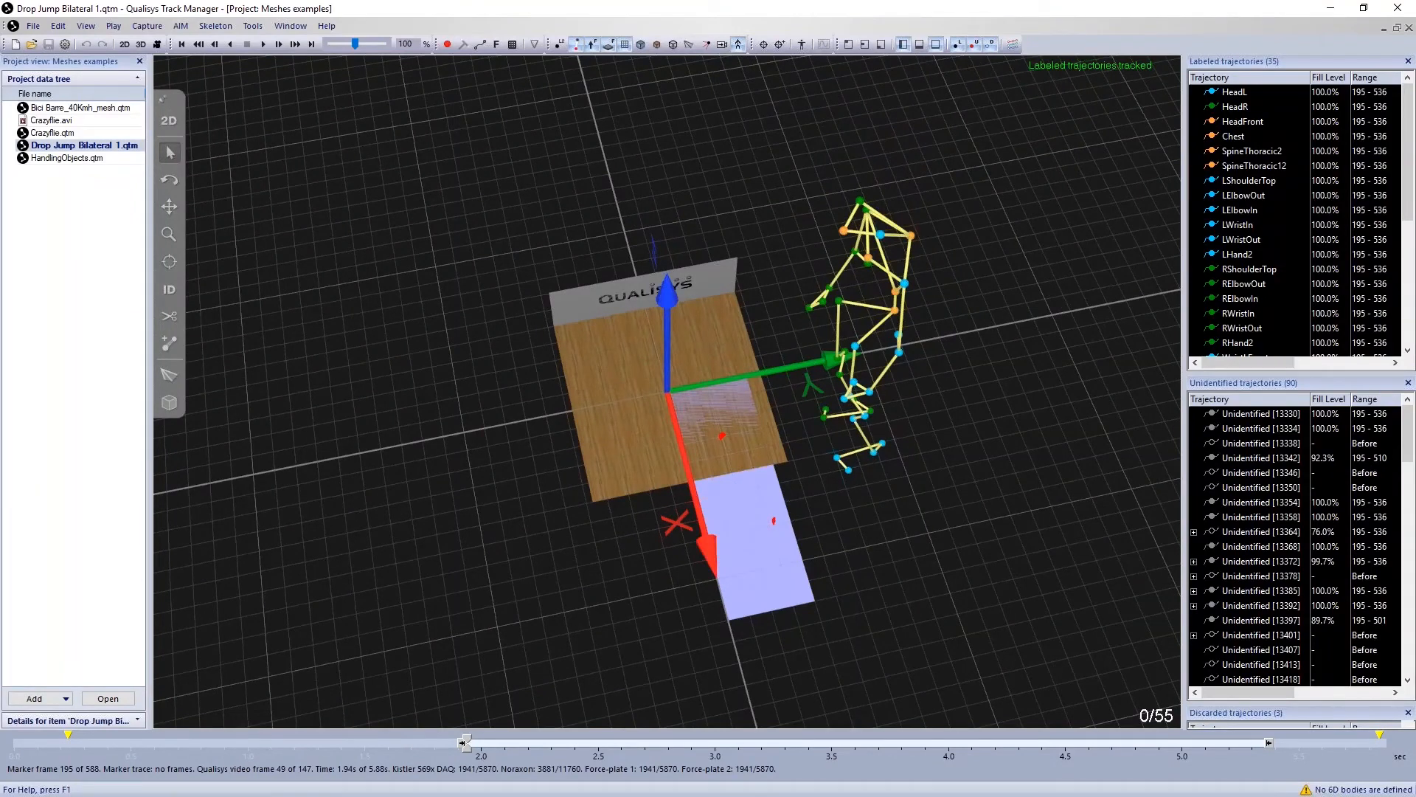
pyautogui.moveTo(453, 517); pyautogui.dragTo(466, 459)
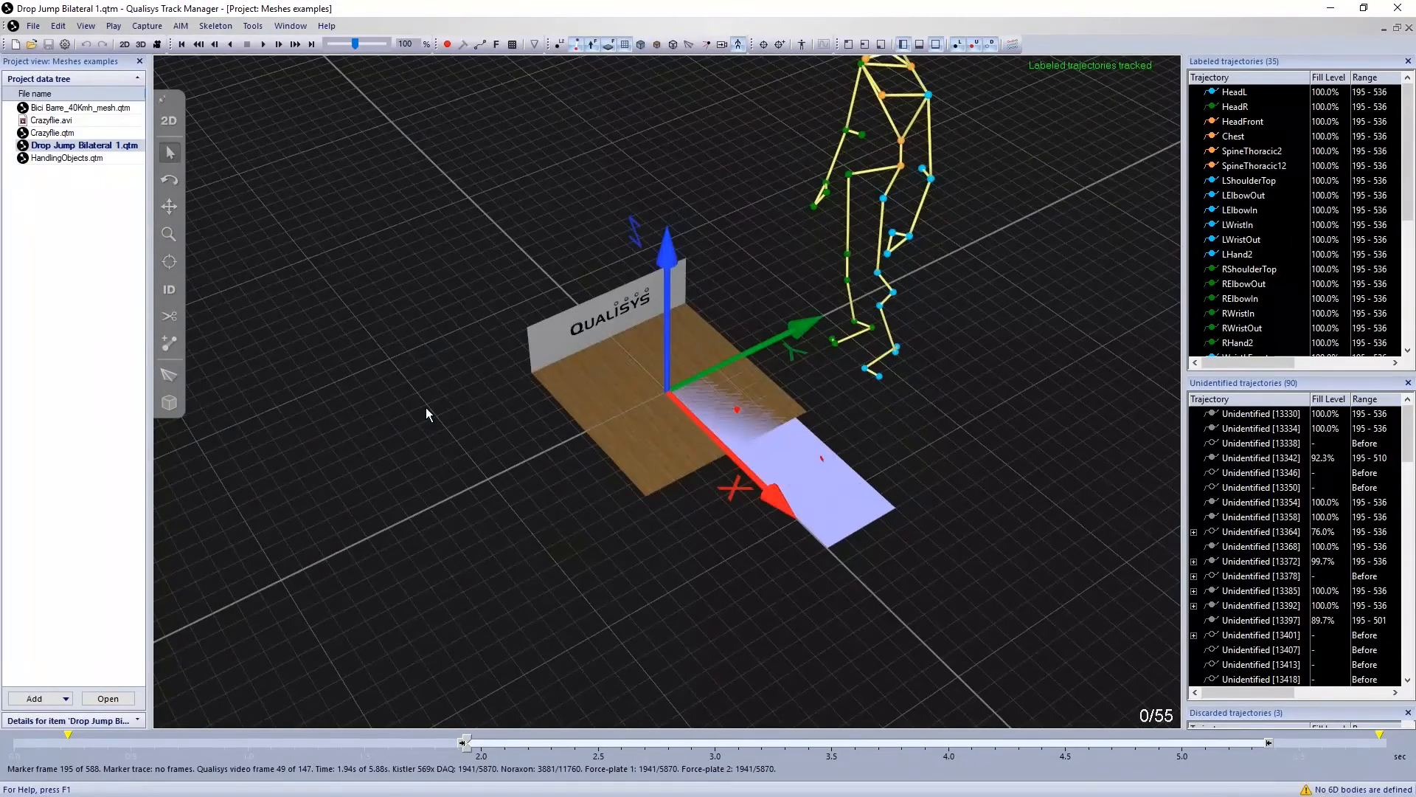
# Edit the Room.obj static mesh, setting its scale to 10 and opacity to 0.7, and apply the project options
pyautogui.click(254, 26)
pyautogui.click(268, 44)
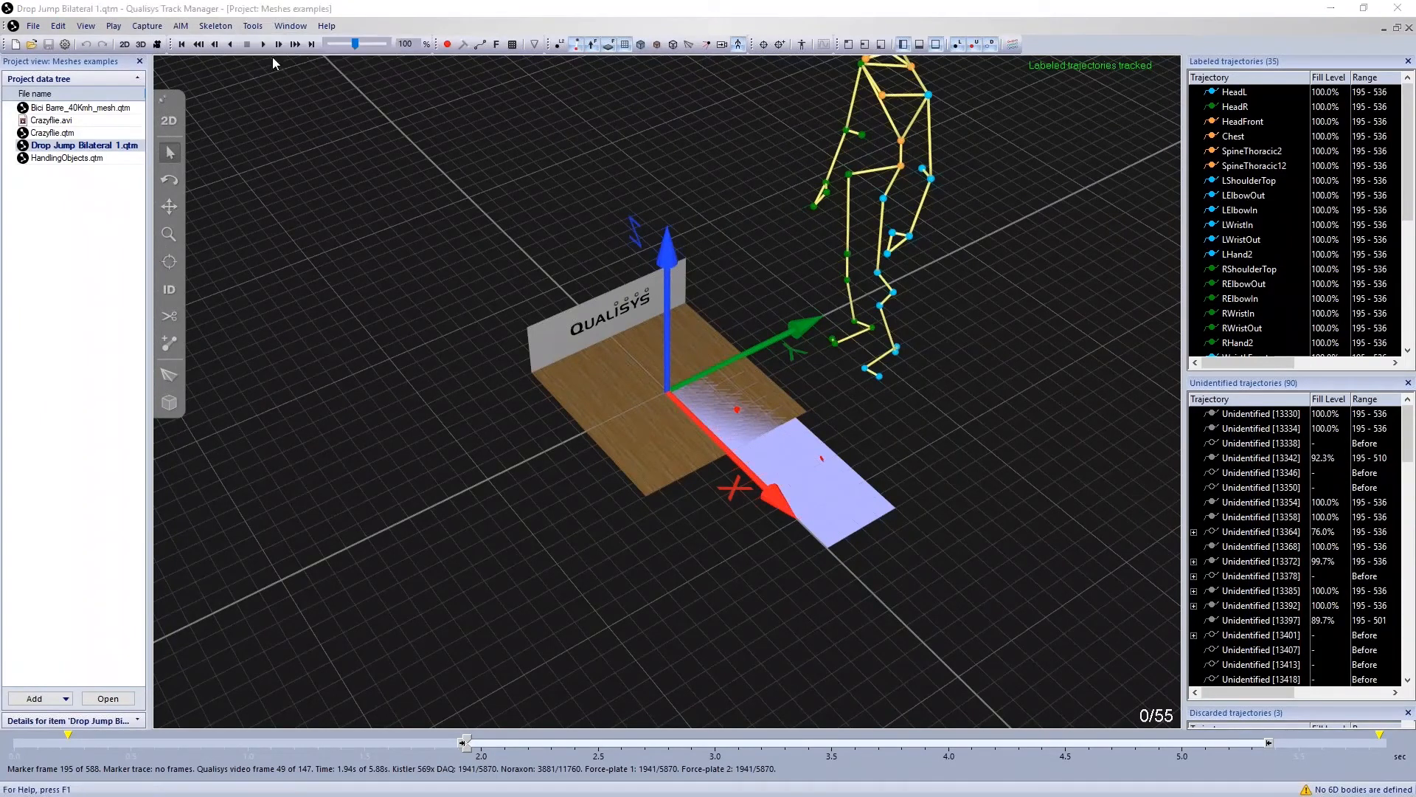
pyautogui.moveTo(529, 148); pyautogui.dragTo(363, 129)
pyautogui.doubleClick(463, 222)
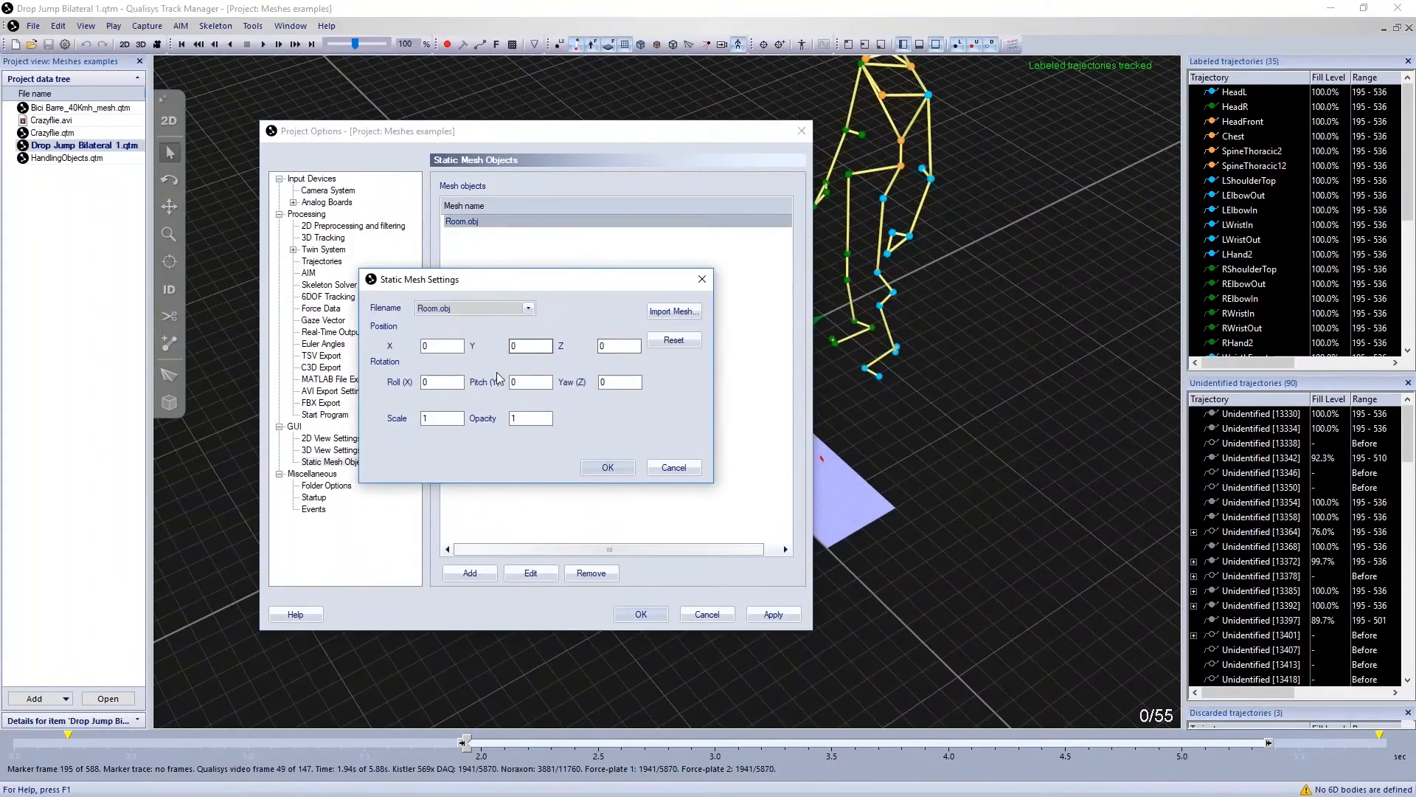
pyautogui.moveTo(447, 419); pyautogui.dragTo(392, 417)
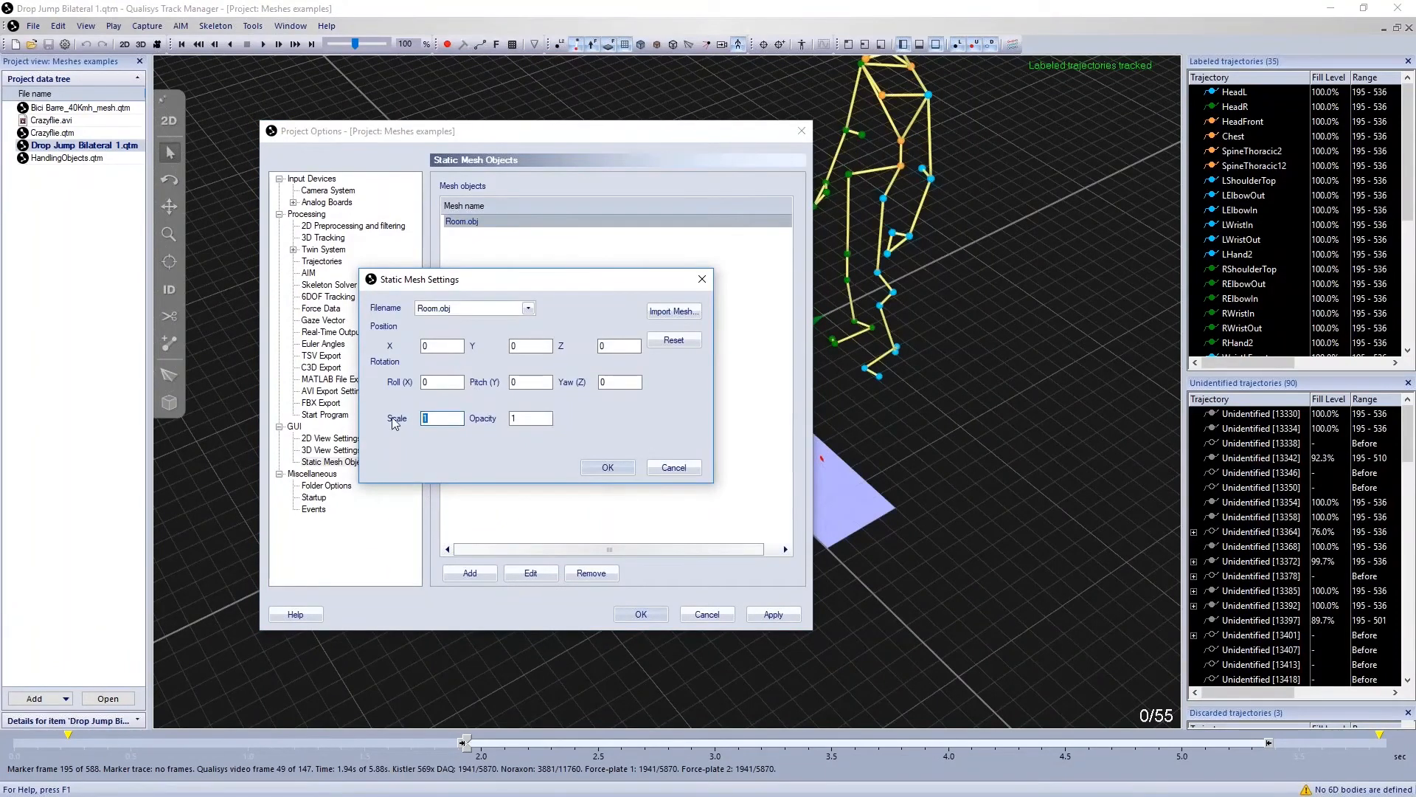
pyautogui.write('10')
pyautogui.moveTo(527, 419); pyautogui.dragTo(506, 419)
pyautogui.click(610, 467)
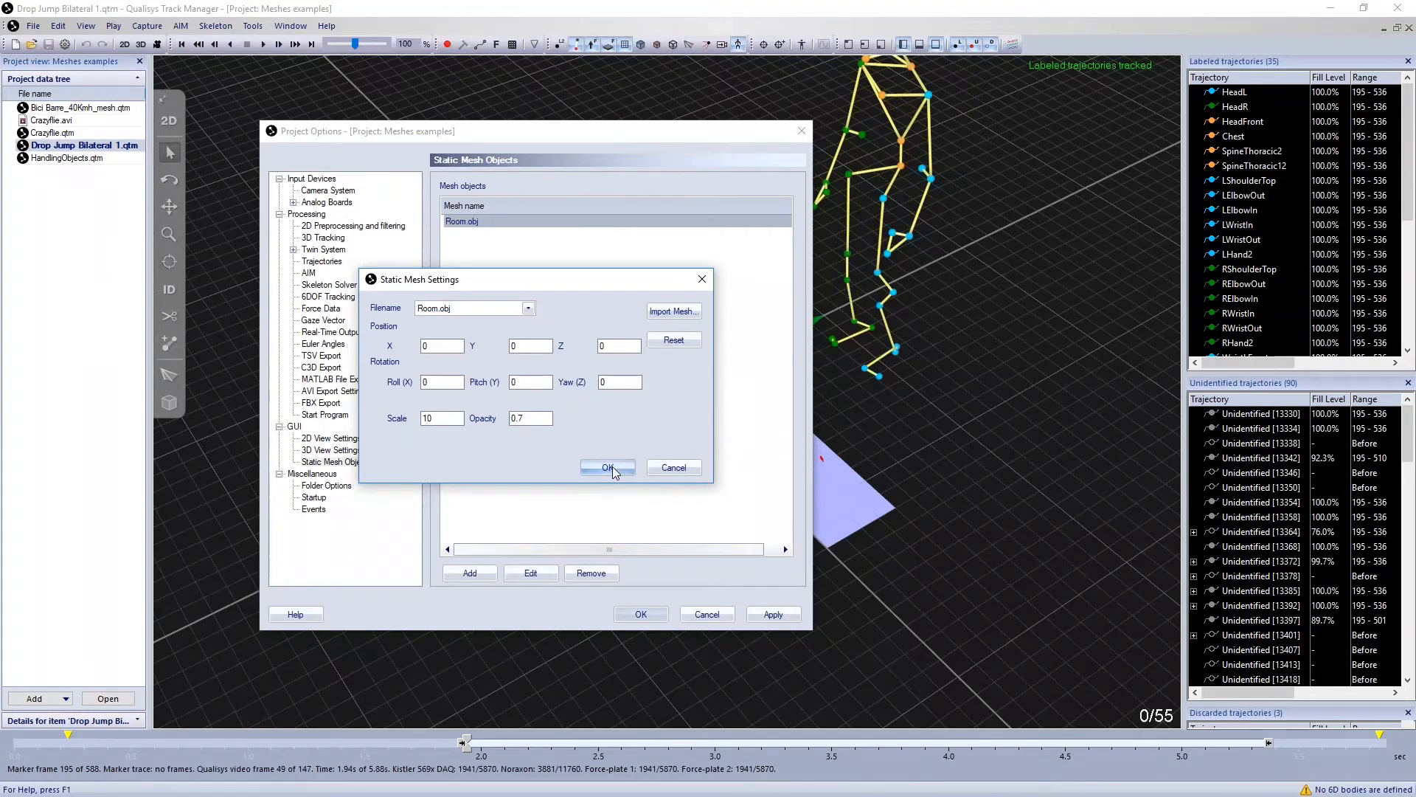
pyautogui.click(635, 613)
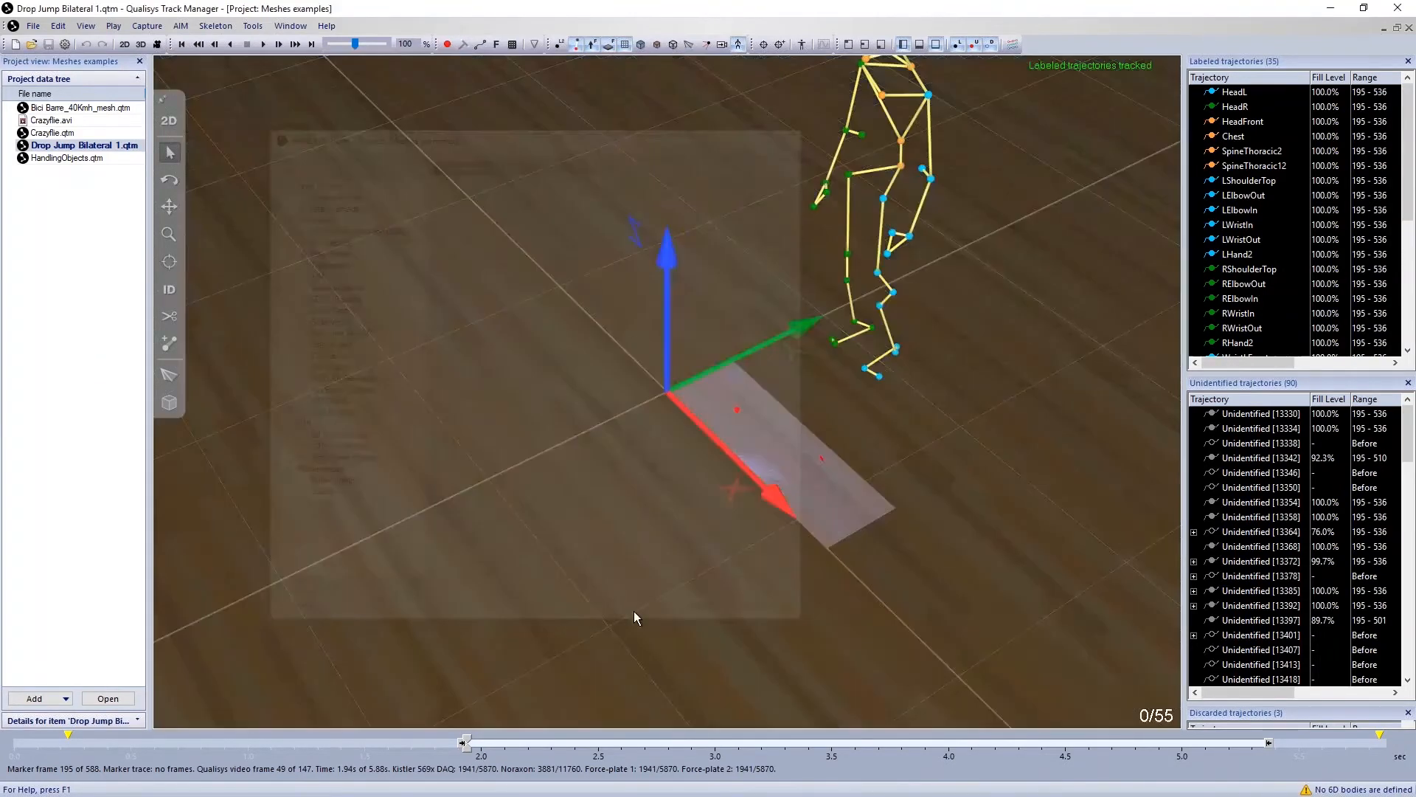
# Create another static mesh object in the project options using Box.obj as its file
pyautogui.scroll(-10, 552, 384)
pyautogui.moveTo(542, 440); pyautogui.dragTo(559, 394)
pyautogui.moveTo(572, 431); pyautogui.dragTo(550, 501)
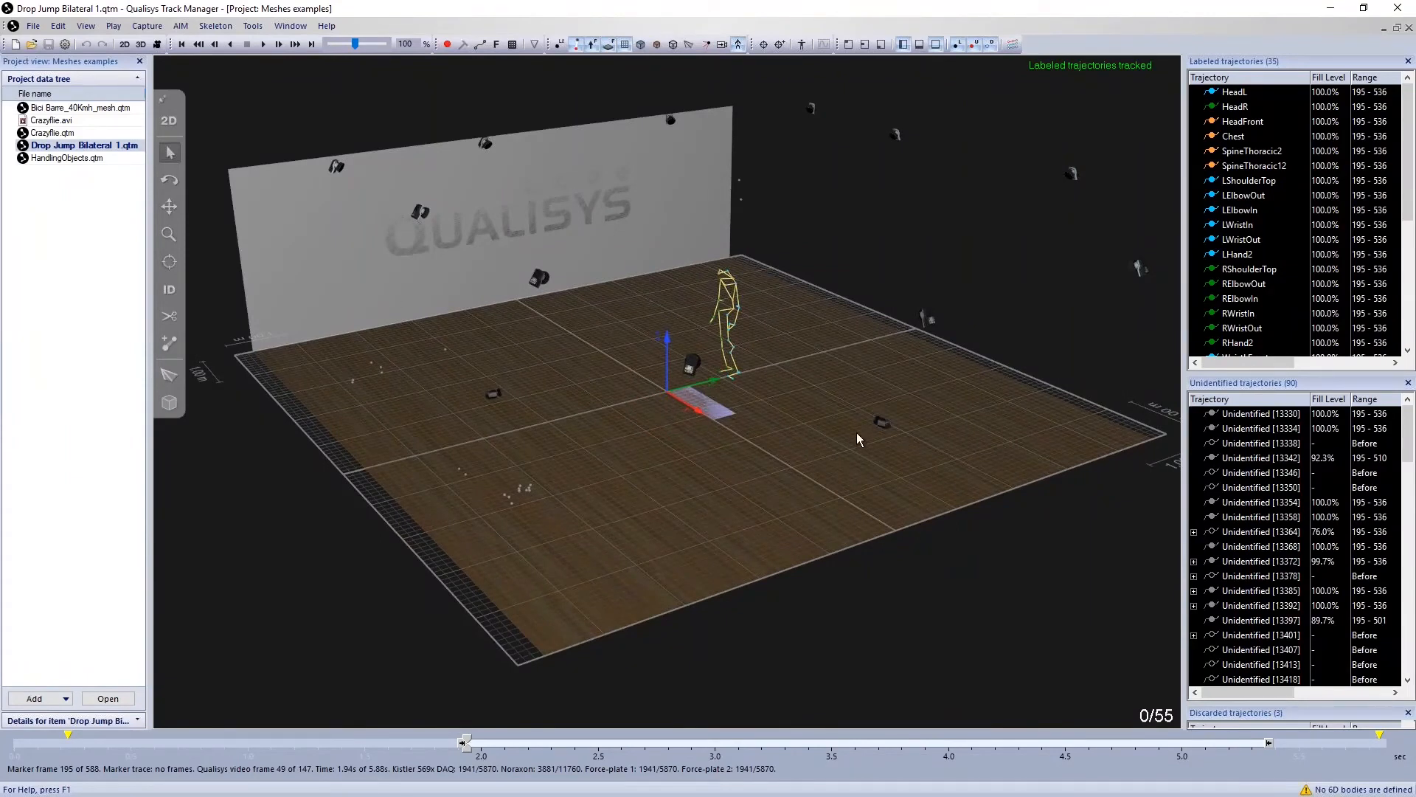
pyautogui.moveTo(603, 385); pyautogui.dragTo(590, 353)
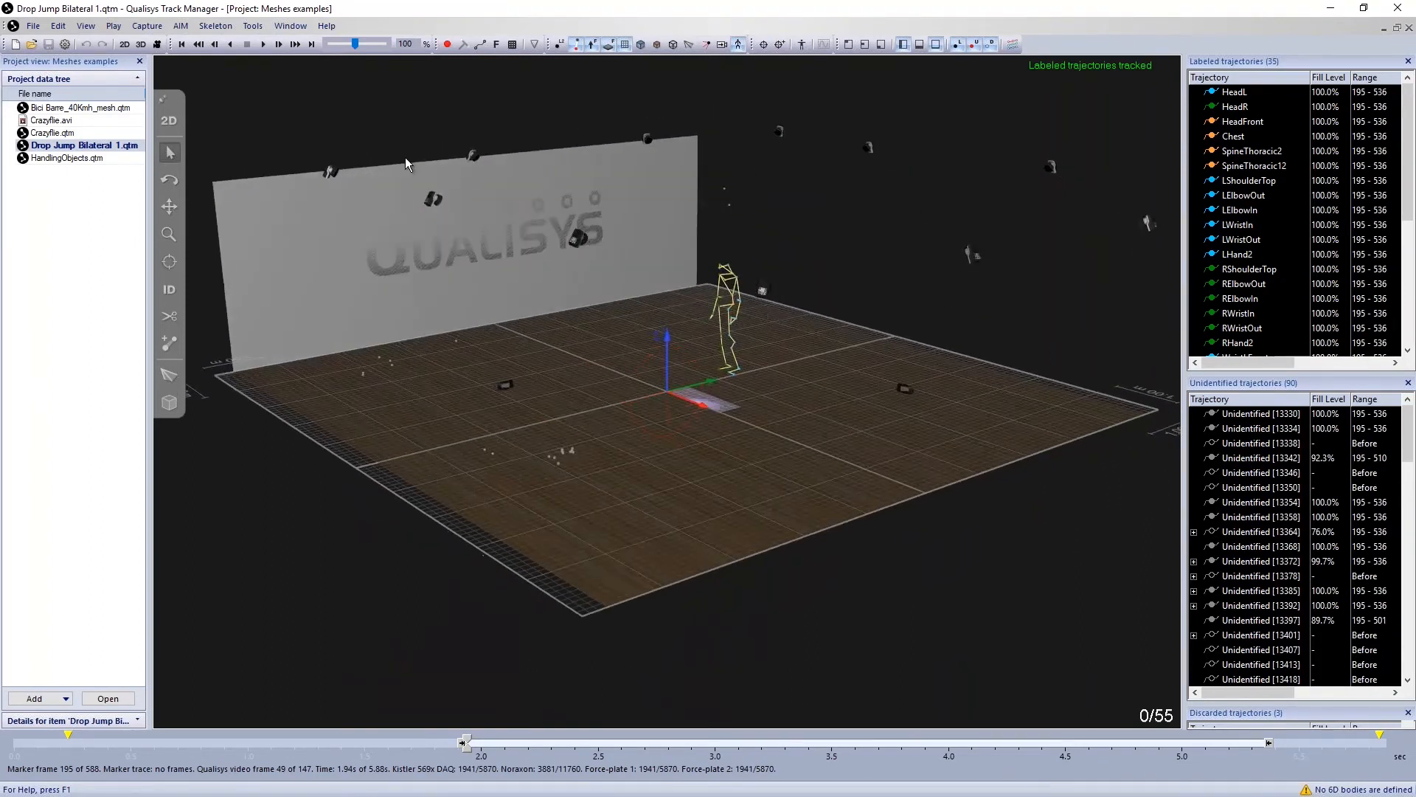
pyautogui.click(253, 25)
pyautogui.click(284, 44)
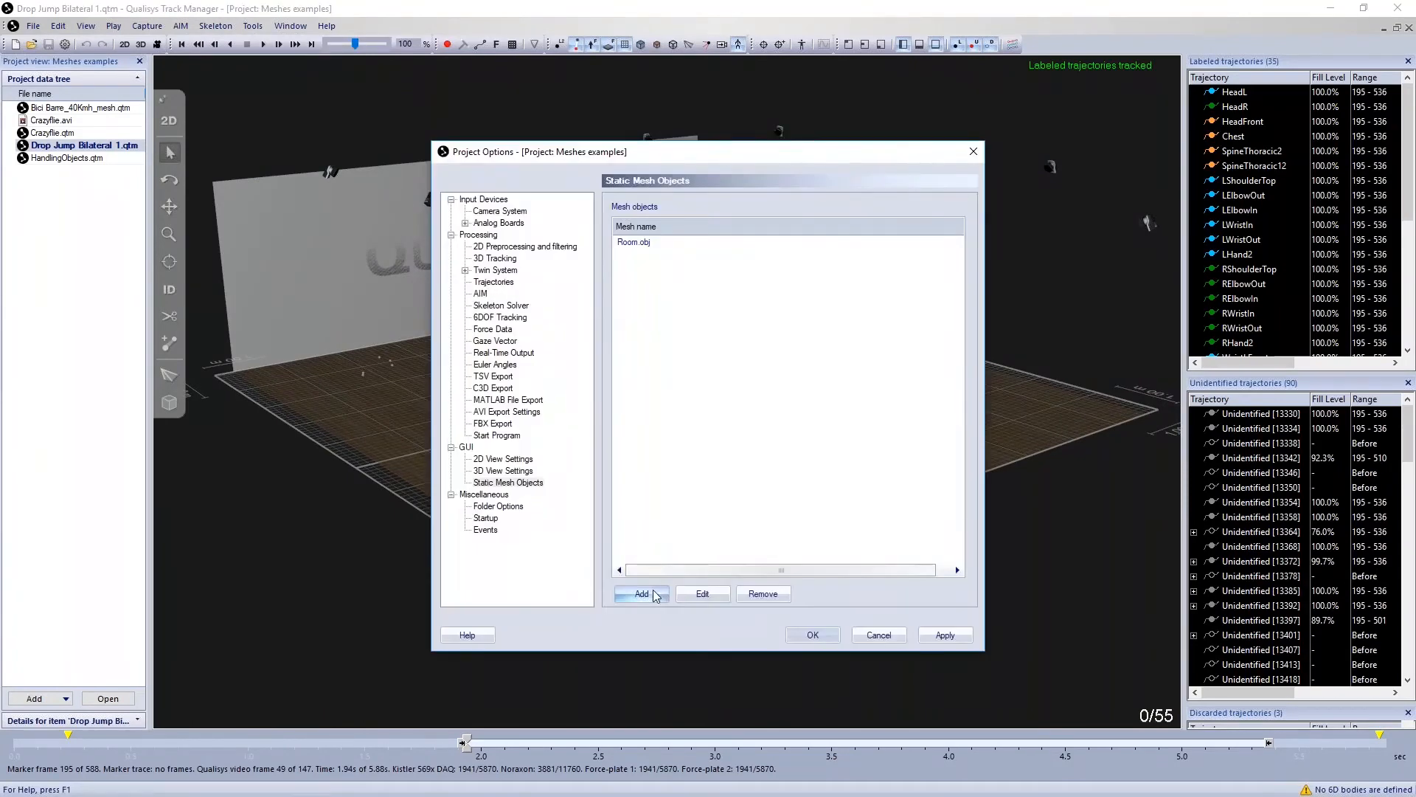
pyautogui.click(643, 594)
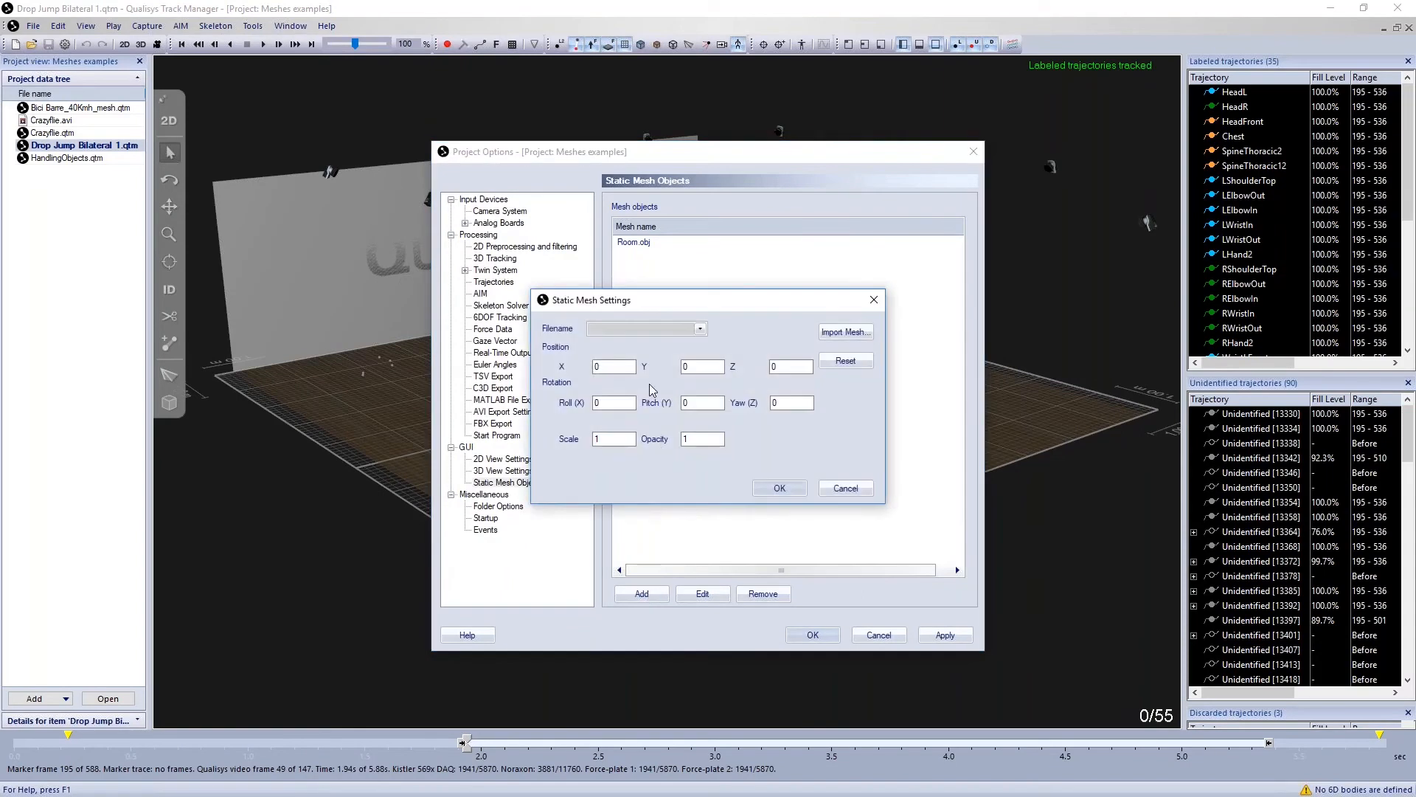
pyautogui.click(670, 330)
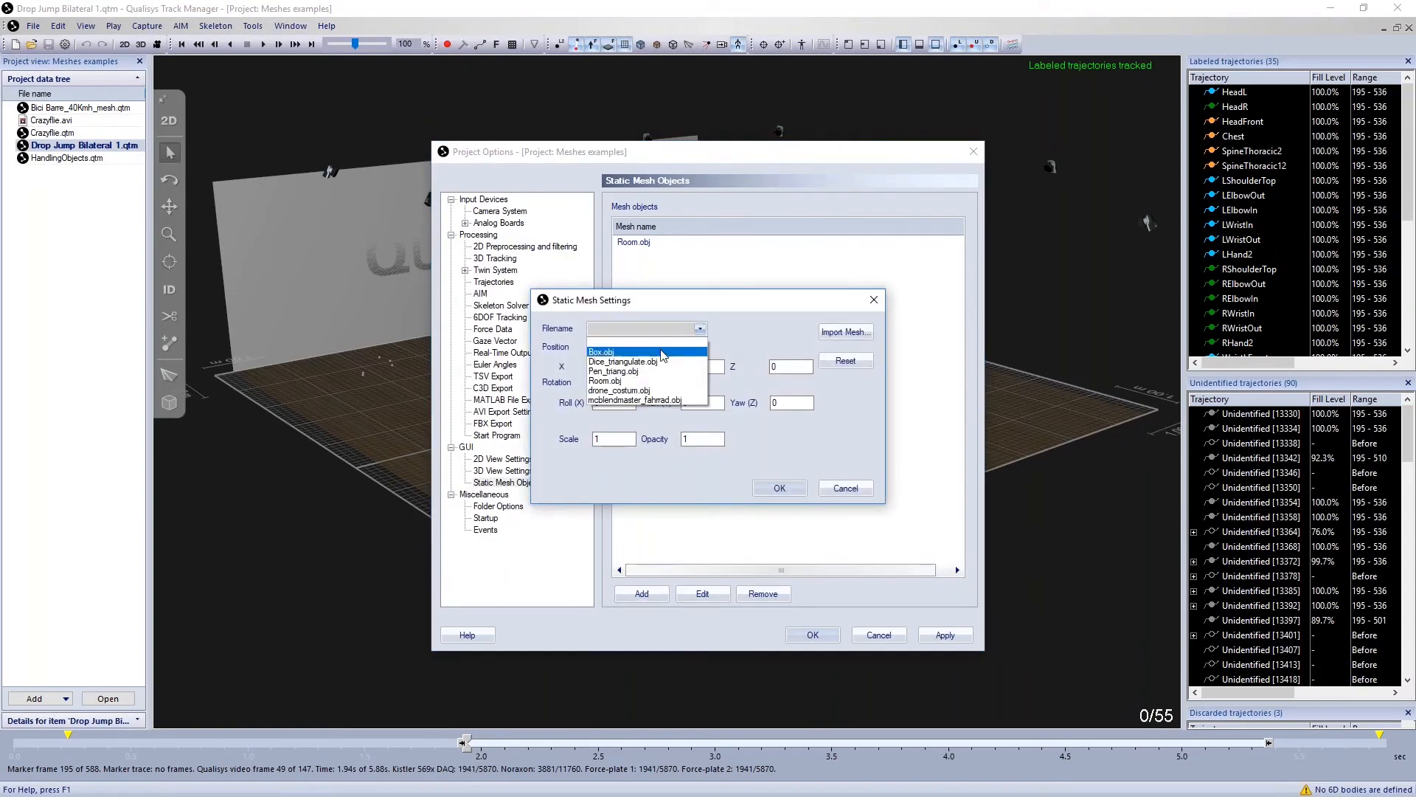
pyautogui.click(666, 353)
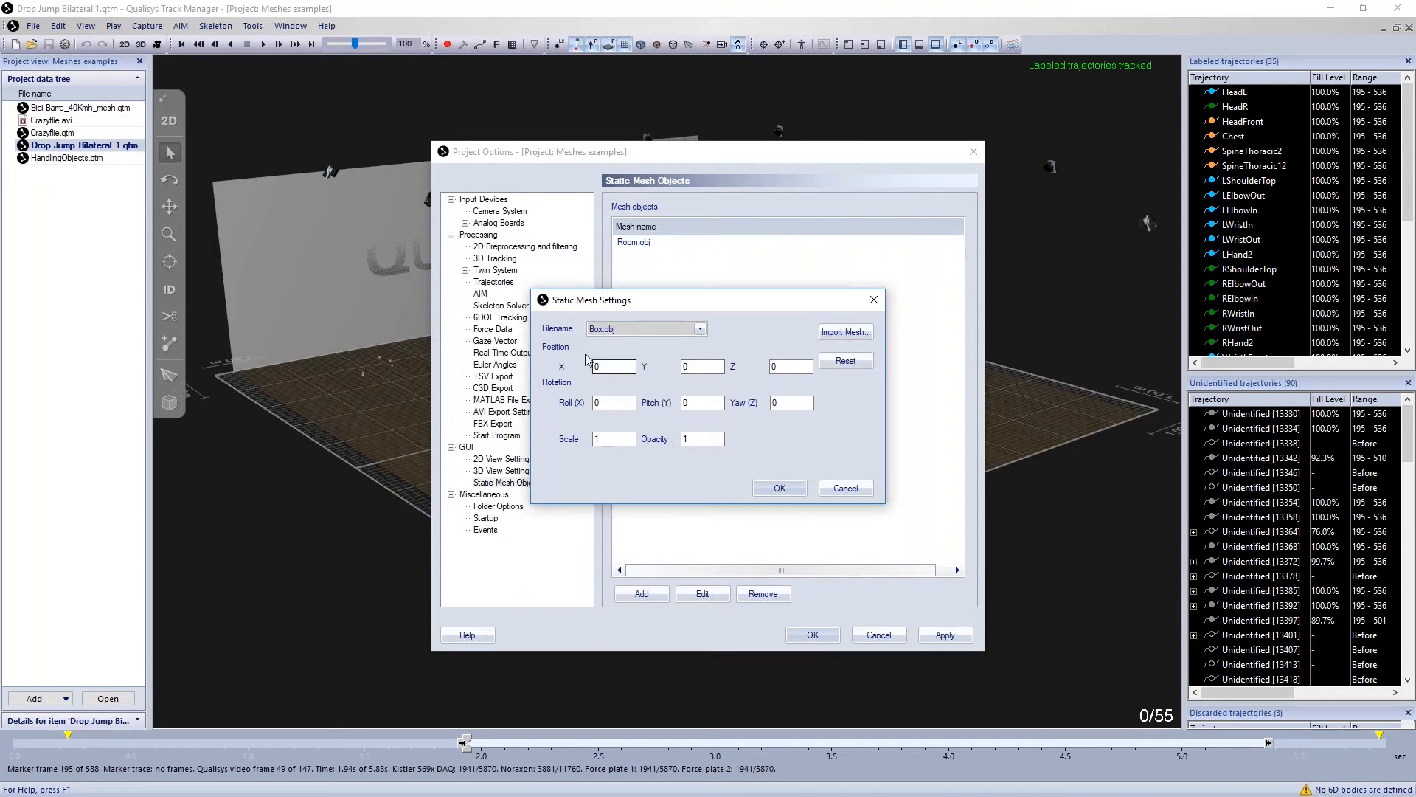
# Position the box mesh at X 600 and Y 700 with scale 0.45, and apply the project options
pyautogui.doubleClick(616, 367)
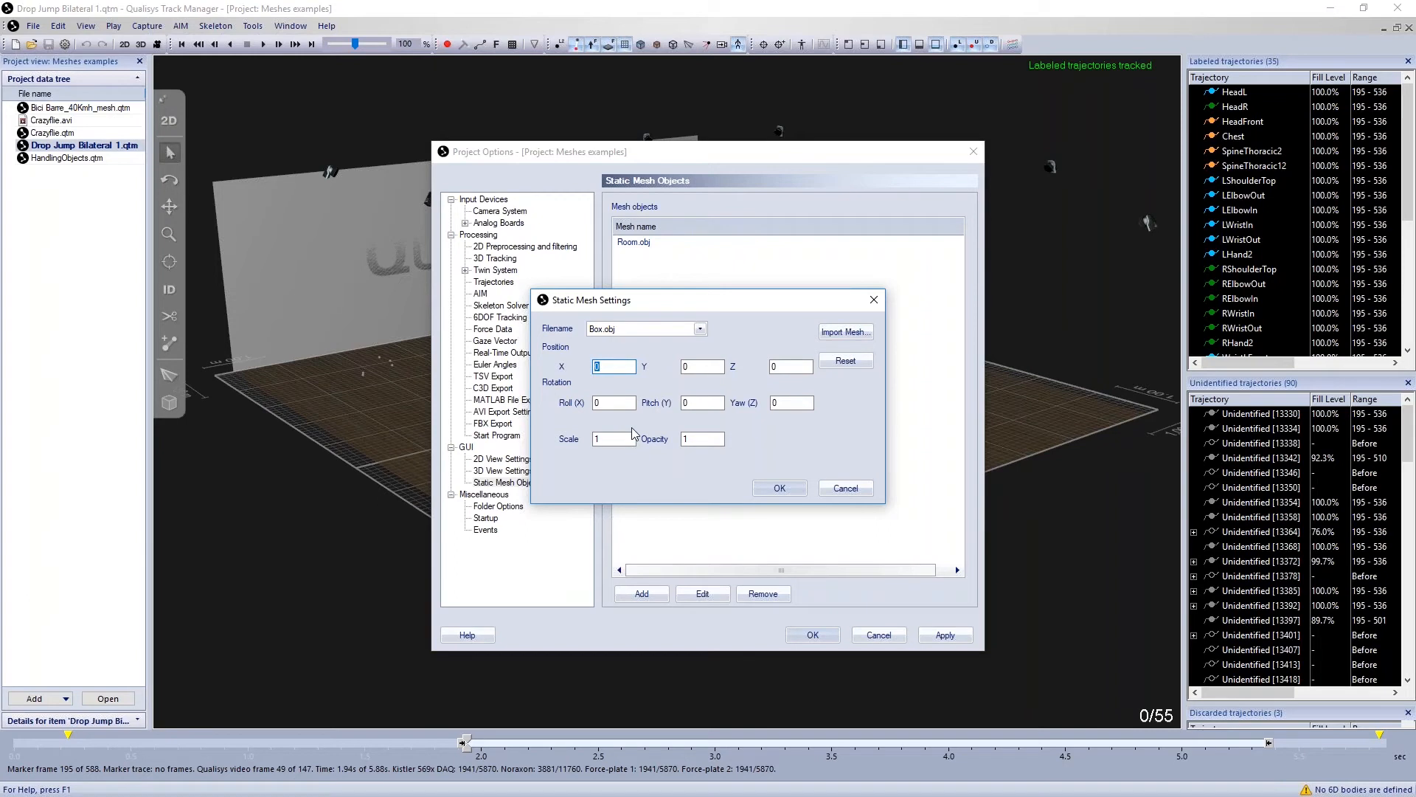
pyautogui.write('600')
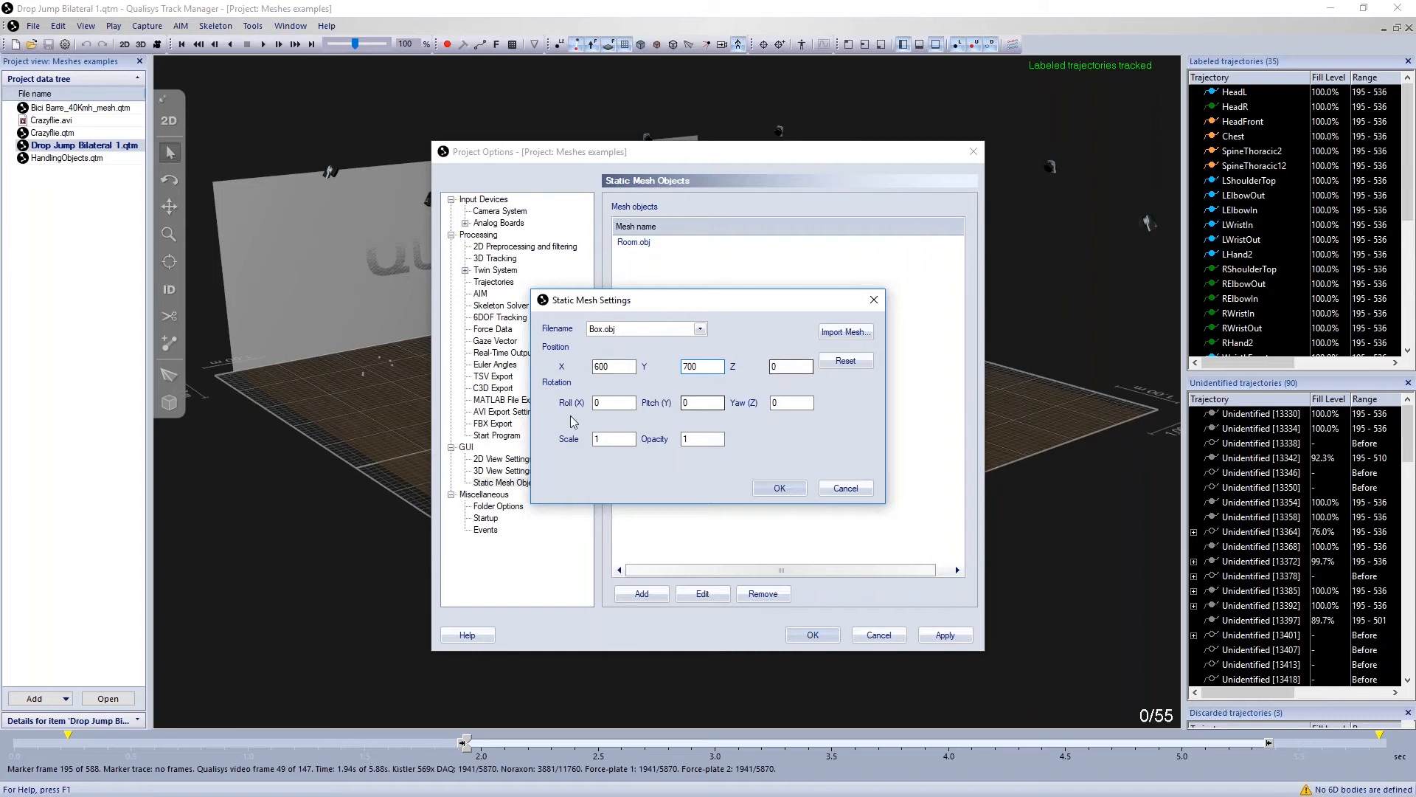
pyautogui.click(609, 400)
pyautogui.doubleClick(614, 441)
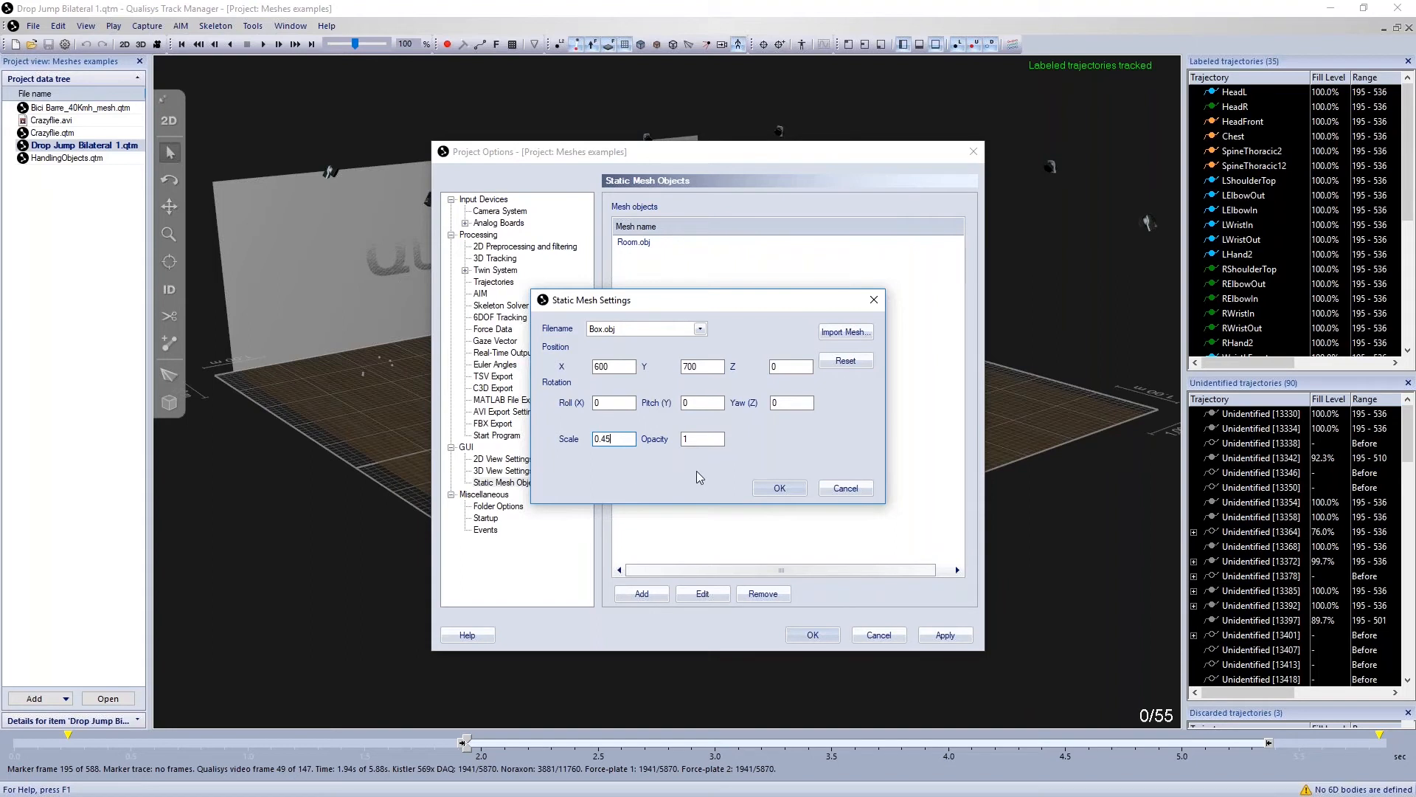
pyautogui.click(790, 489)
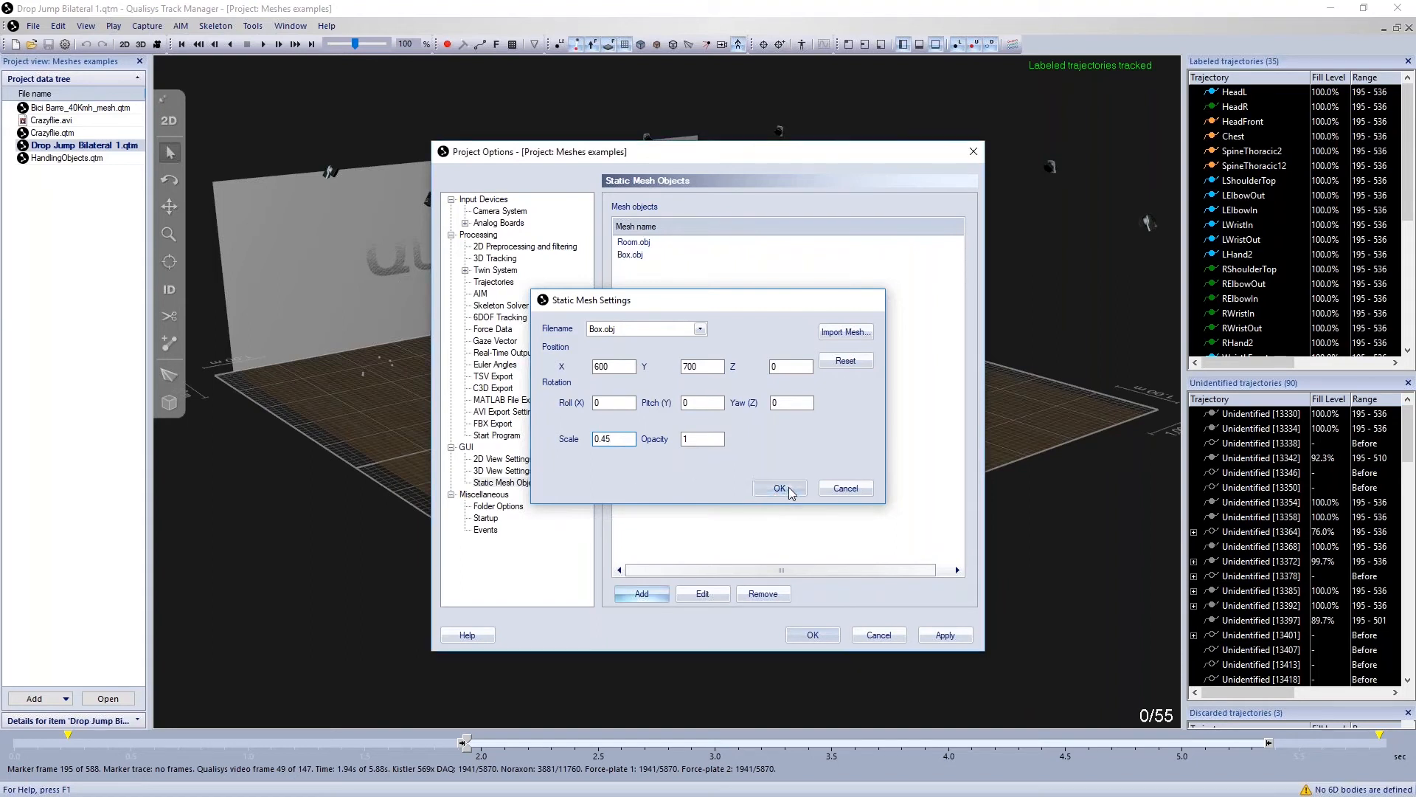
pyautogui.click(822, 639)
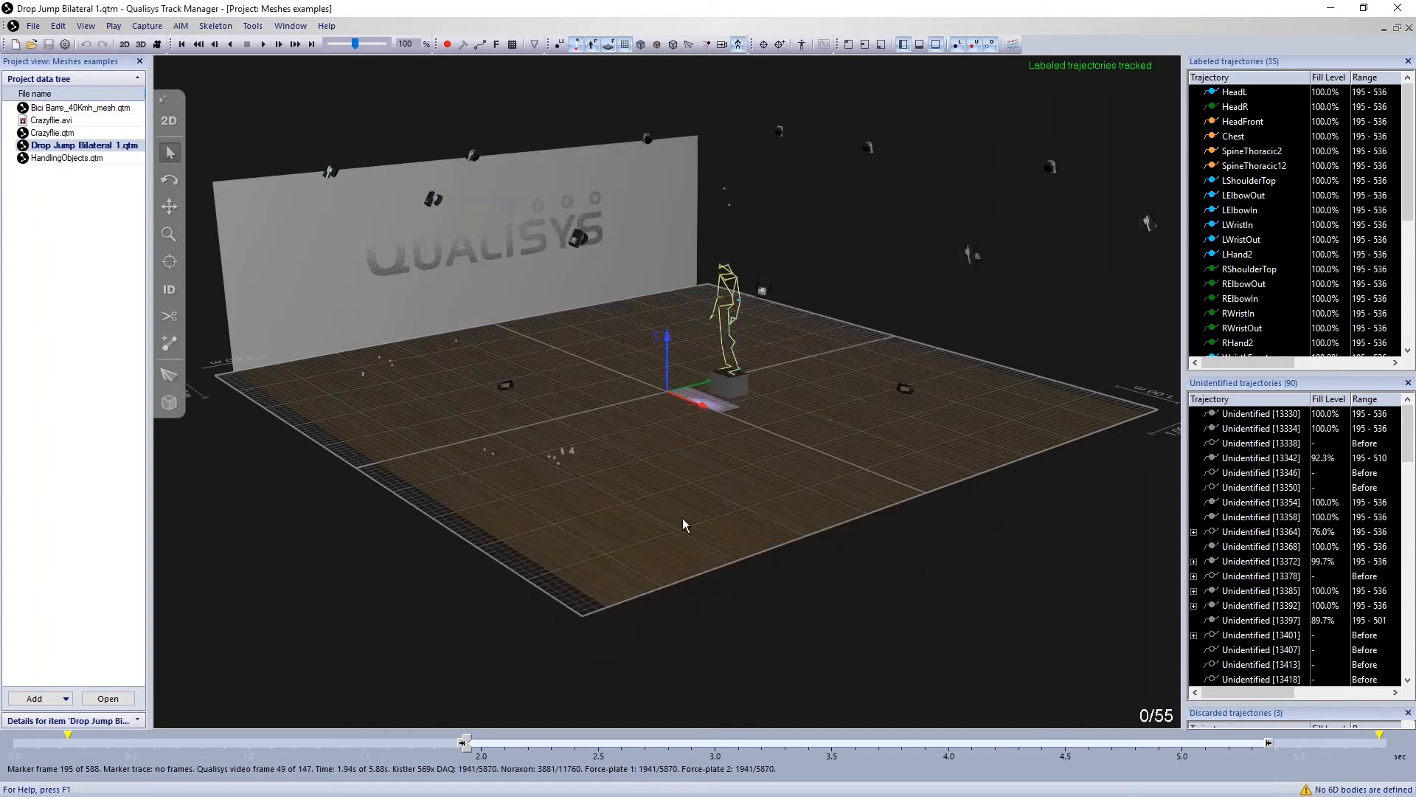
# Play back the drop jump recording and view the subject's movement relative to the box and room meshes
pyautogui.moveTo(743, 461); pyautogui.dragTo(710, 475)
pyautogui.press('space')
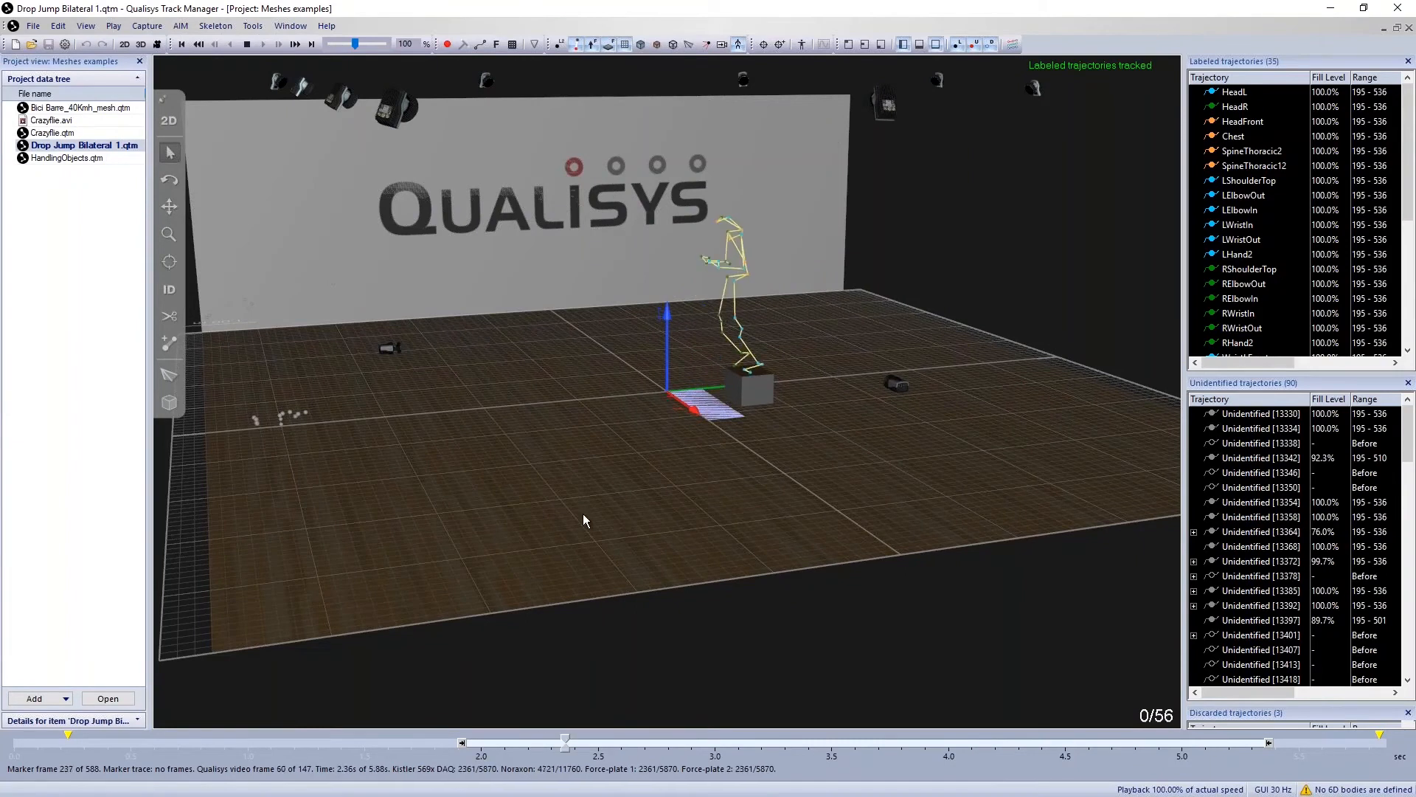
pyautogui.moveTo(582, 514); pyautogui.dragTo(561, 451)
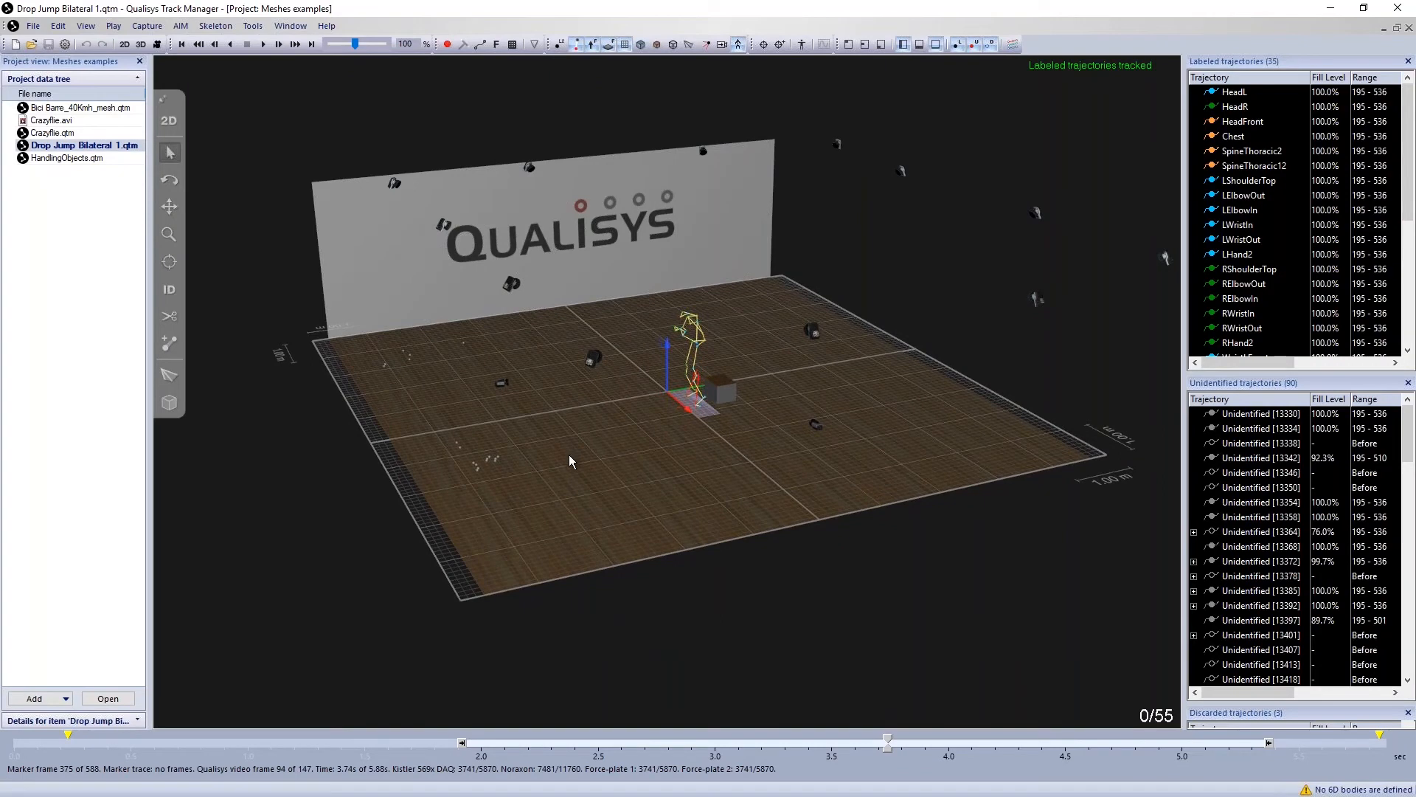
pyautogui.moveTo(545, 447); pyautogui.dragTo(535, 431)
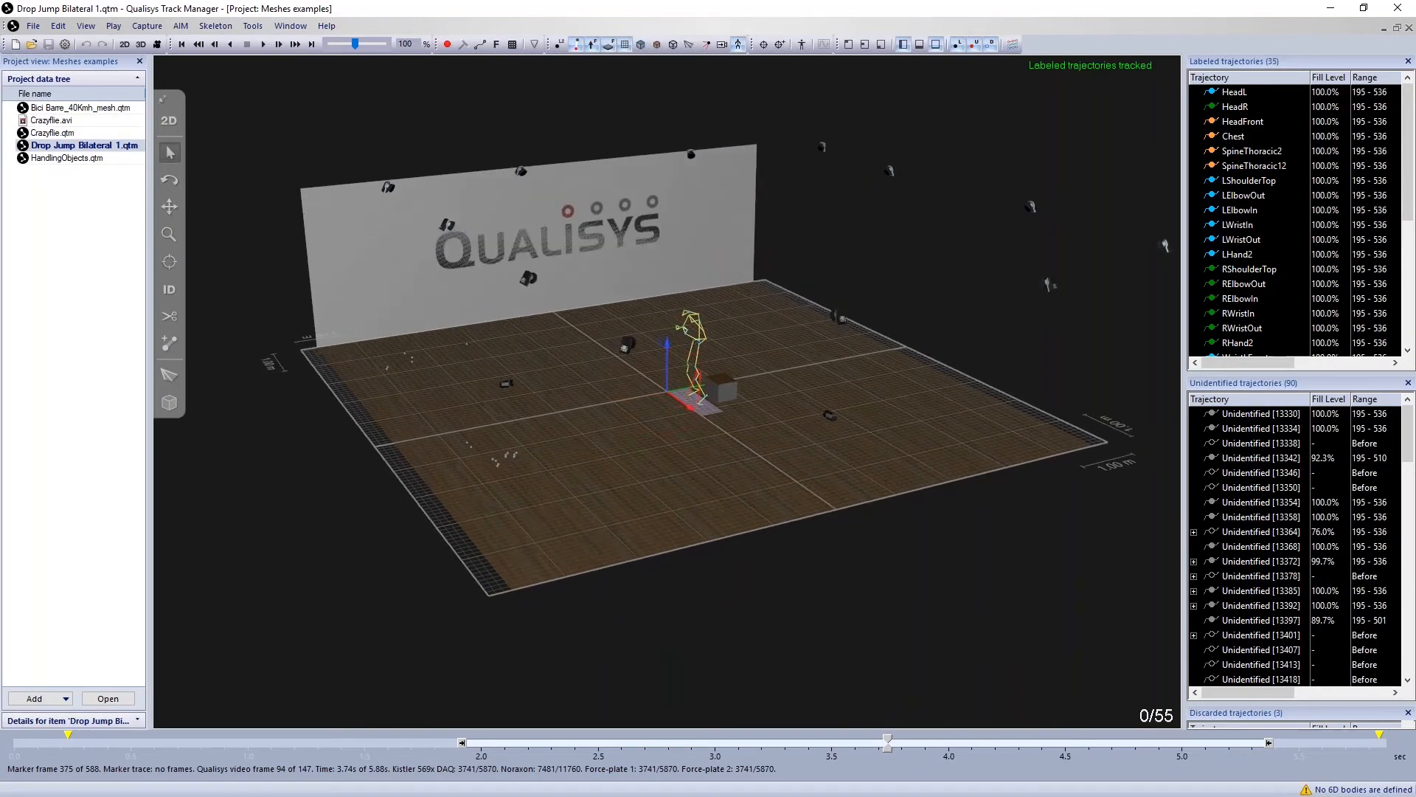
# Open Bici Barre_40Kmh_mesh.qtm and remove the Box.obj static mesh from the project
pyautogui.doubleClick(88, 110)
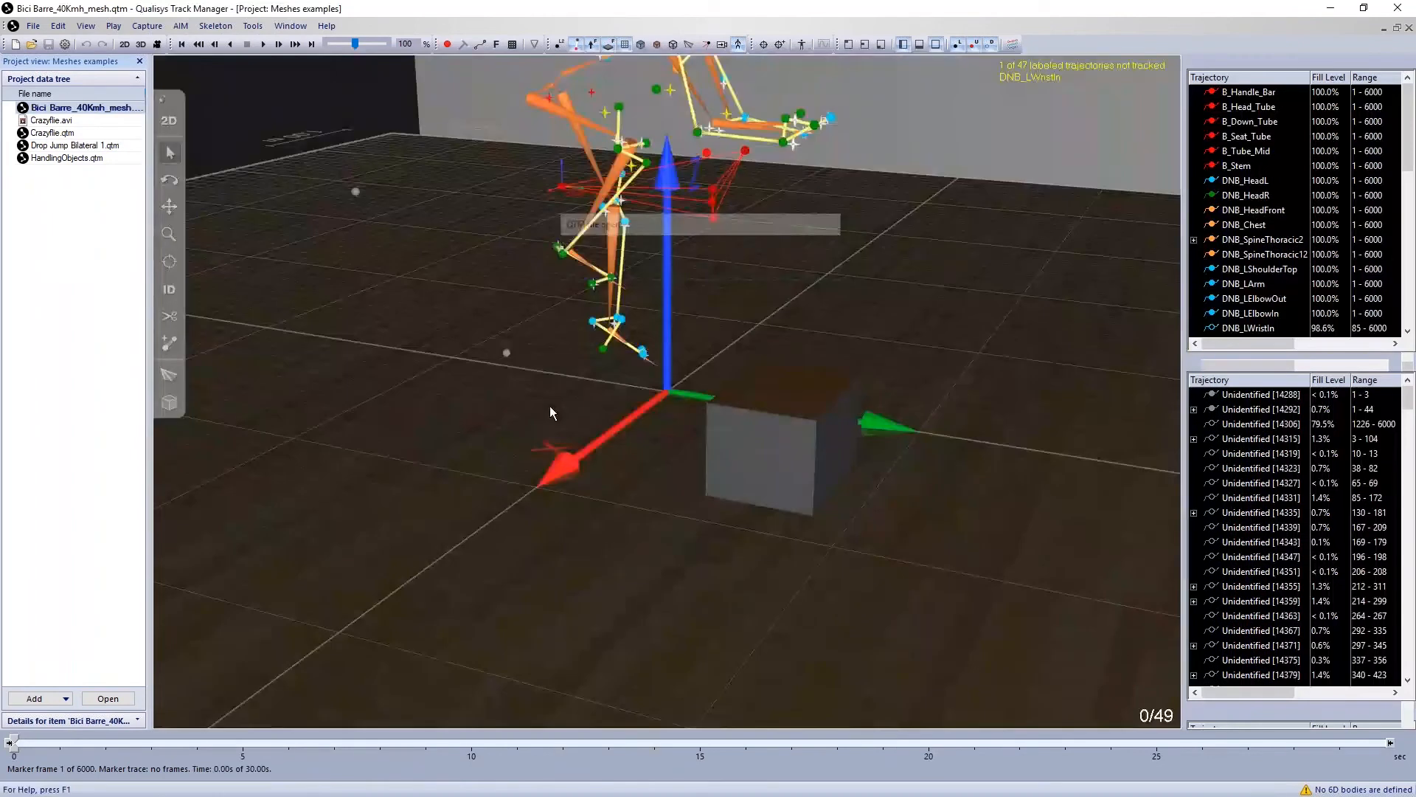
pyautogui.moveTo(582, 428); pyautogui.dragTo(521, 474)
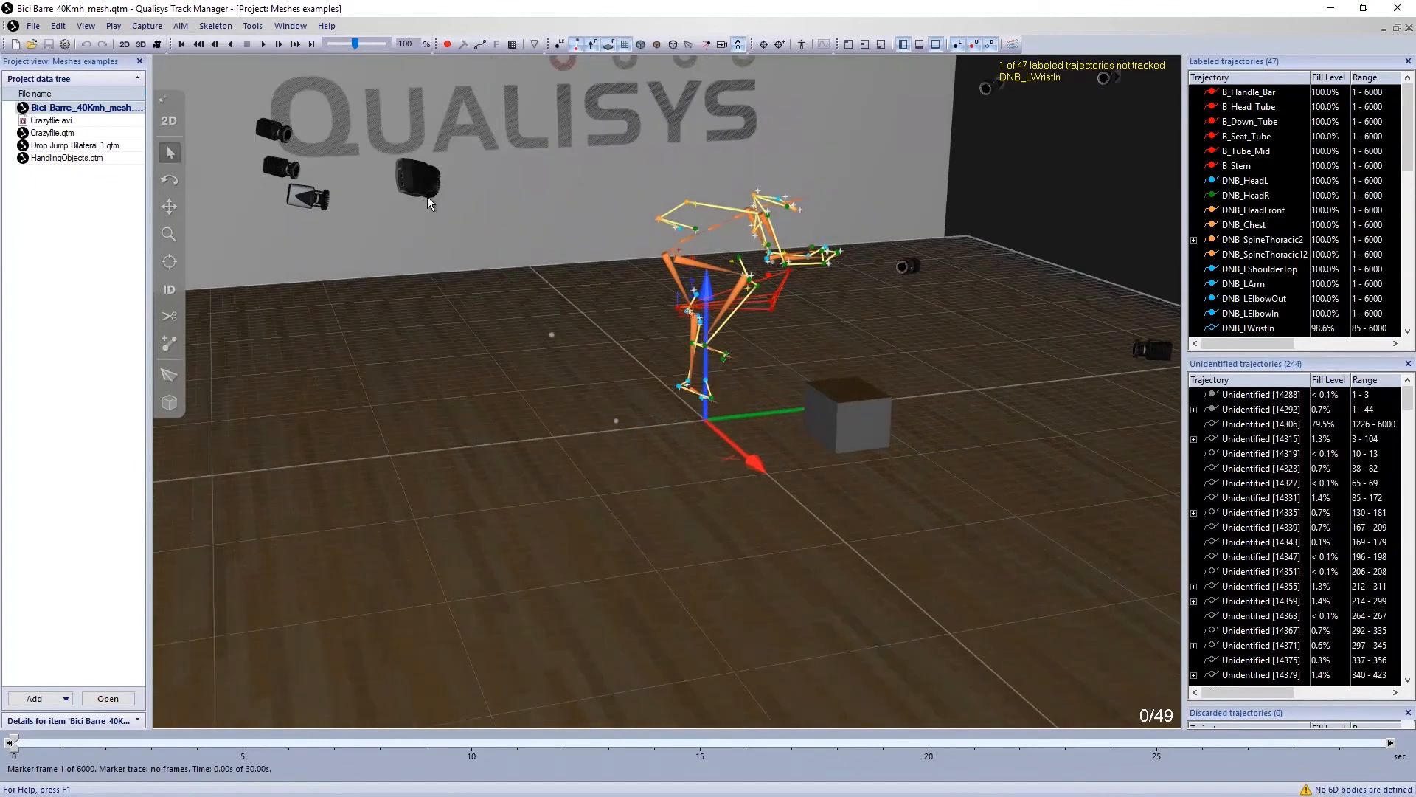
pyautogui.doubleClick(546, 332)
pyautogui.click(631, 254)
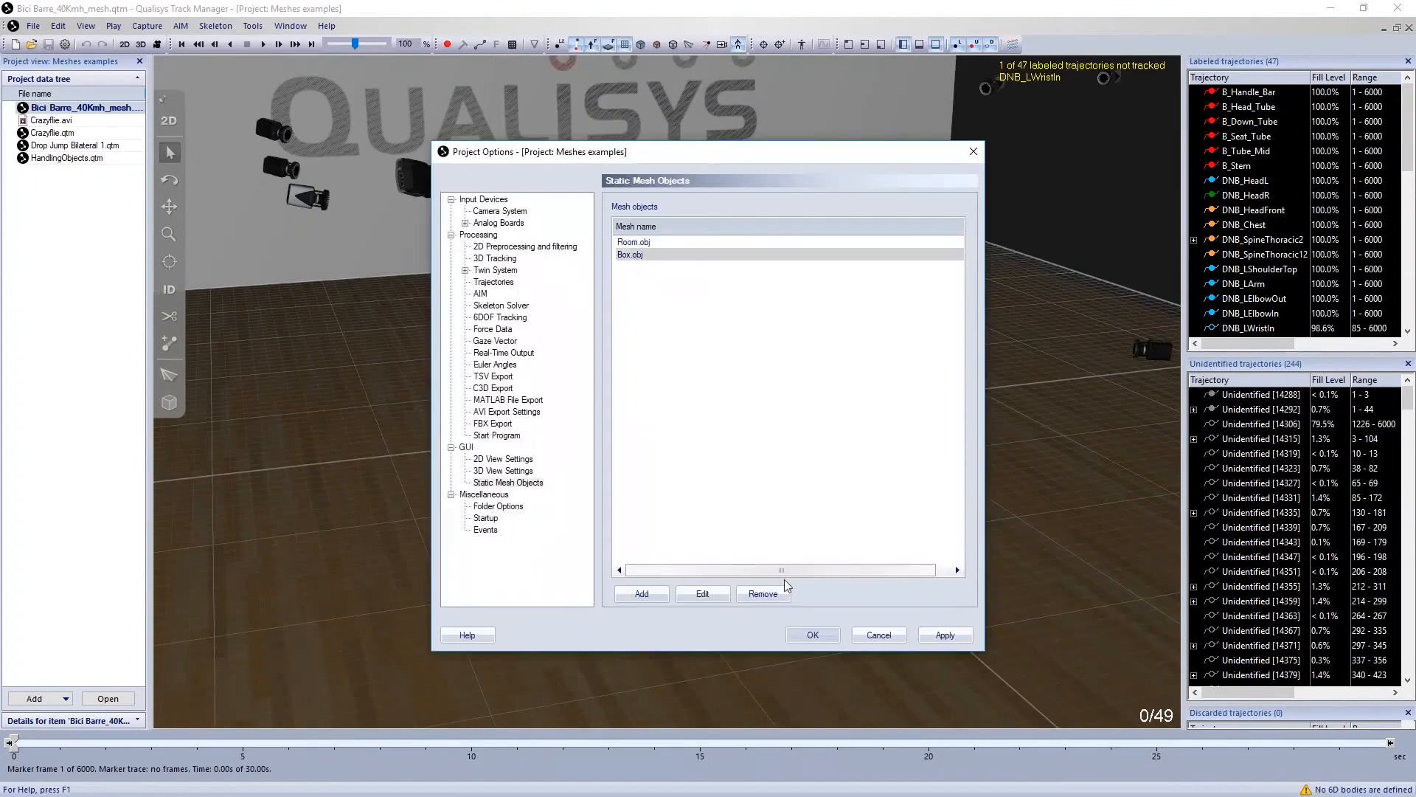
pyautogui.click(764, 594)
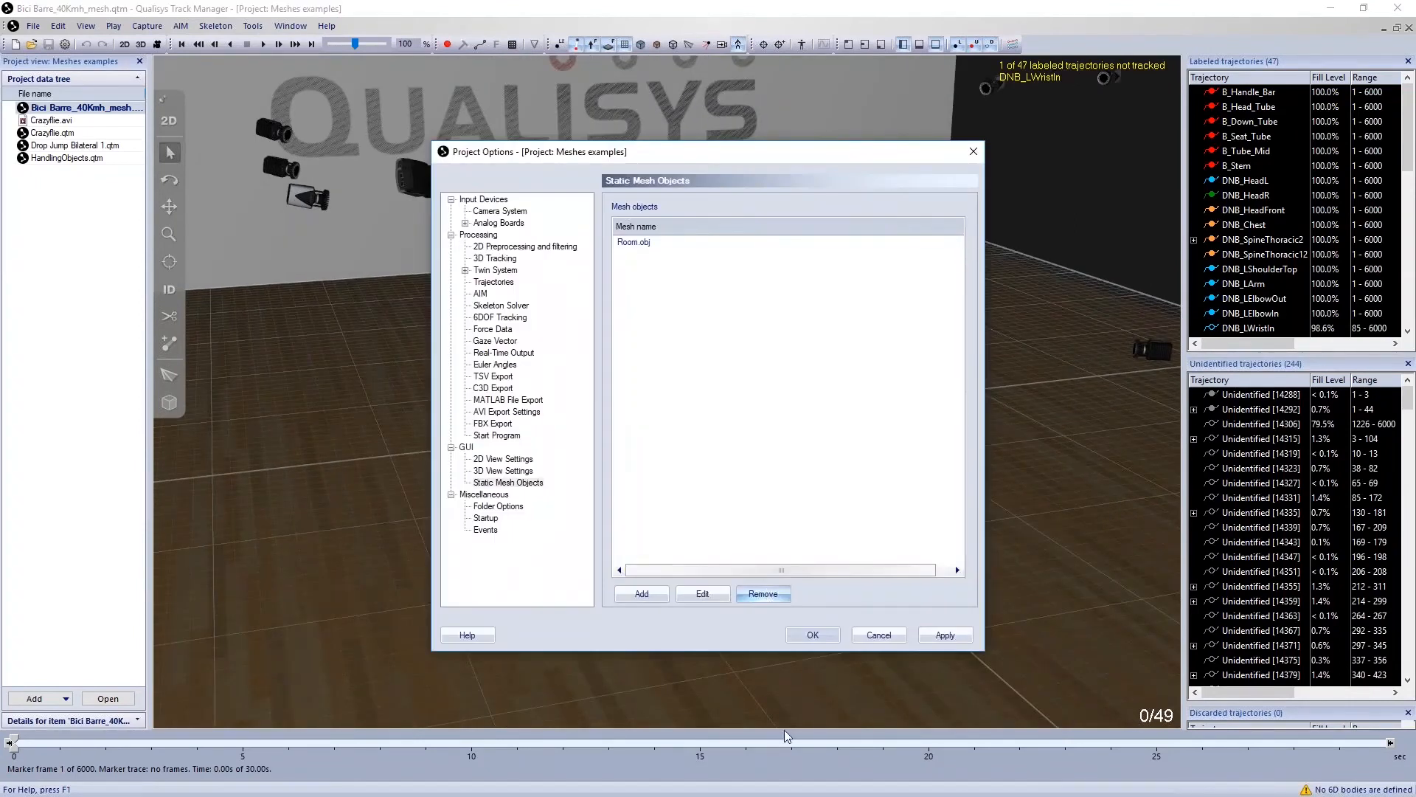
pyautogui.click(812, 635)
# Add mcblendmaster_fahrrad.obj as a static mesh object in the project options with default position, rotation and scale
pyautogui.moveTo(626, 521); pyautogui.dragTo(679, 466)
pyautogui.scroll(-6, 619, 509)
pyautogui.scroll(6, 653, 472)
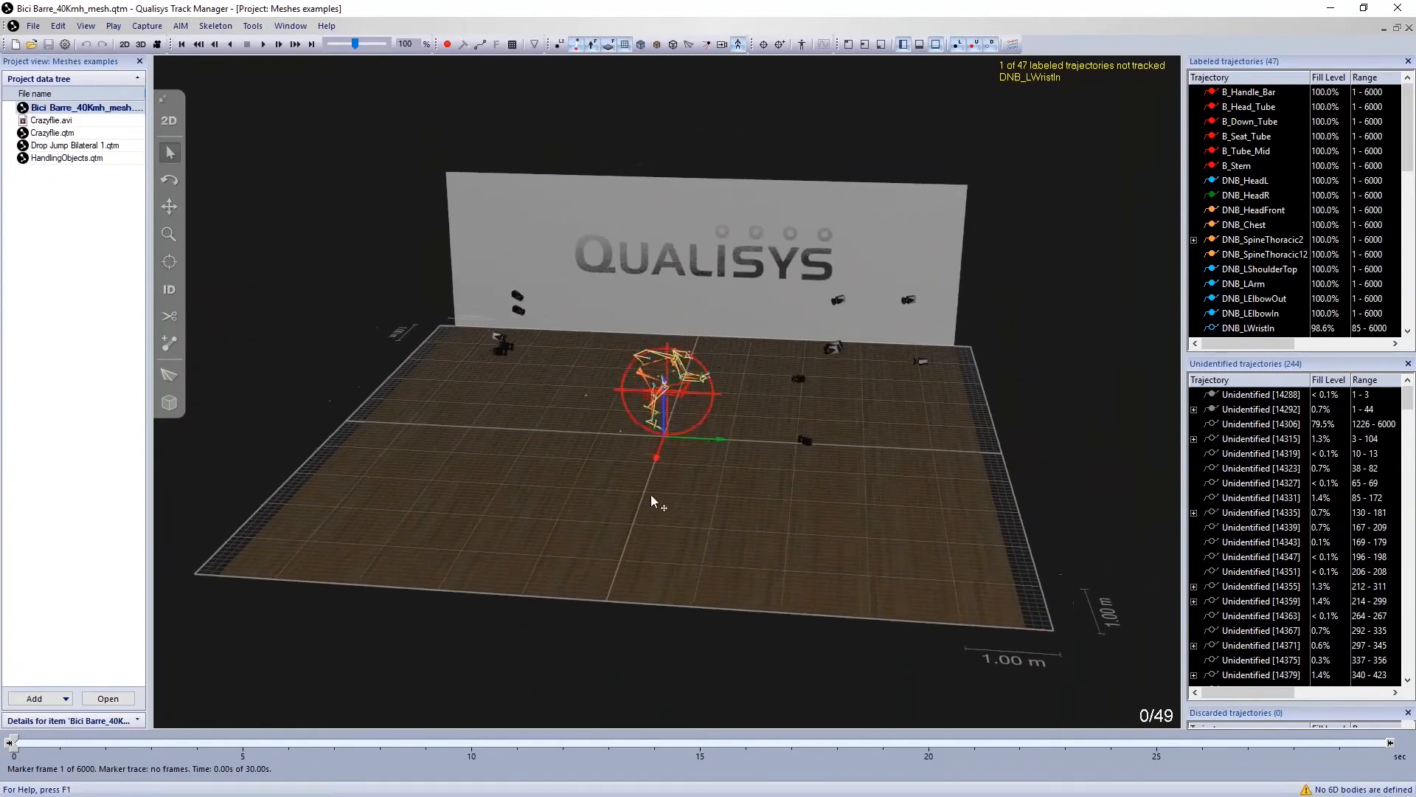
pyautogui.moveTo(493, 503); pyautogui.dragTo(441, 472)
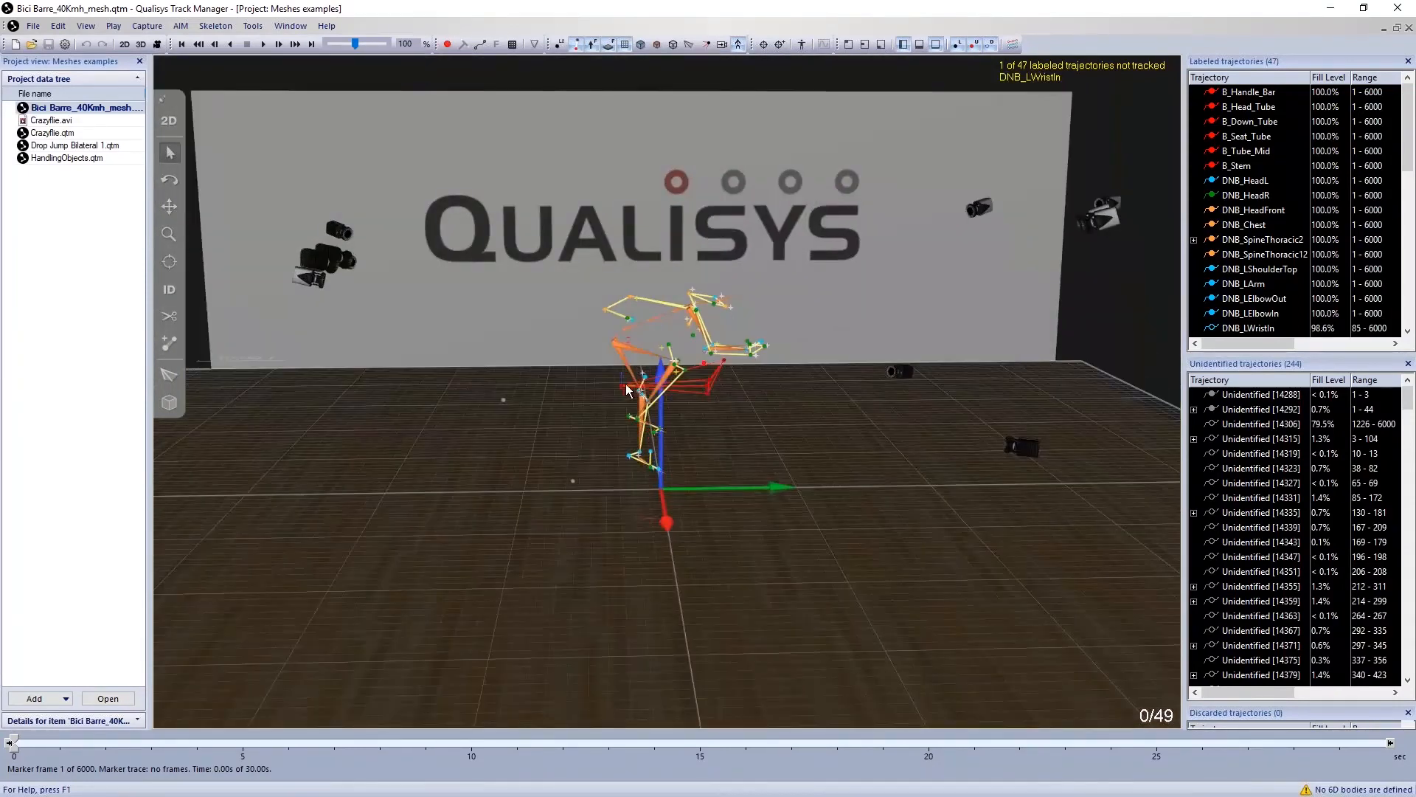
pyautogui.moveTo(603, 543); pyautogui.dragTo(472, 376)
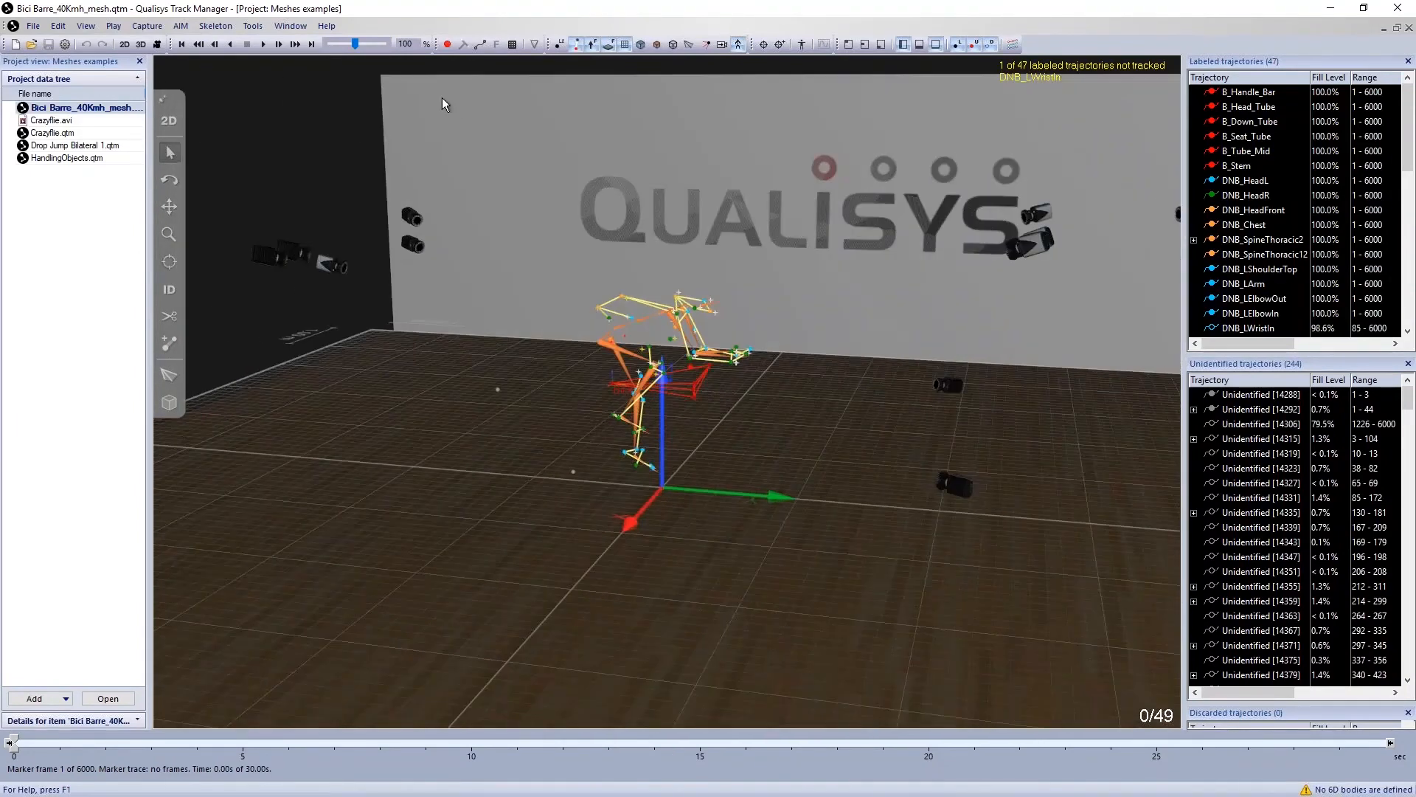
pyautogui.click(253, 26)
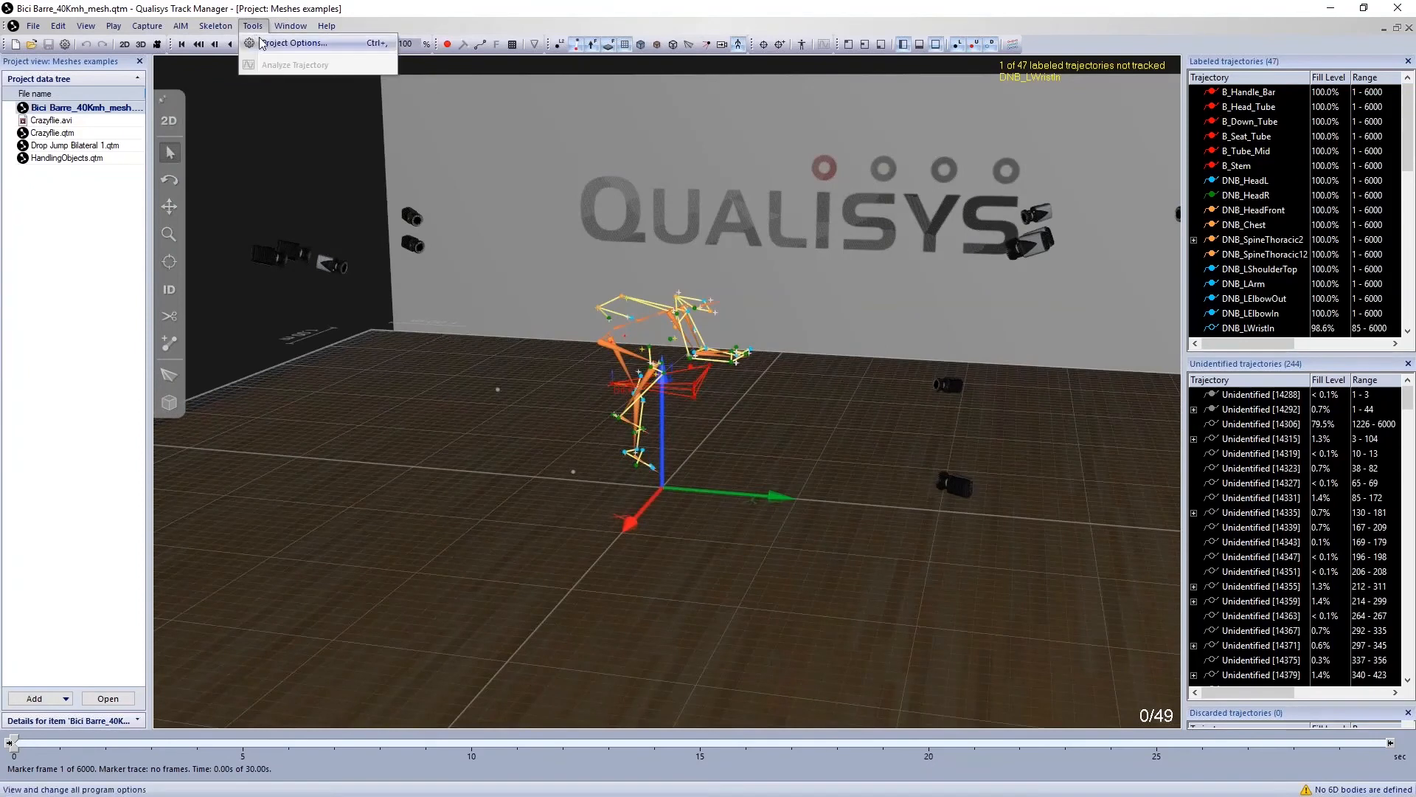
pyautogui.click(262, 43)
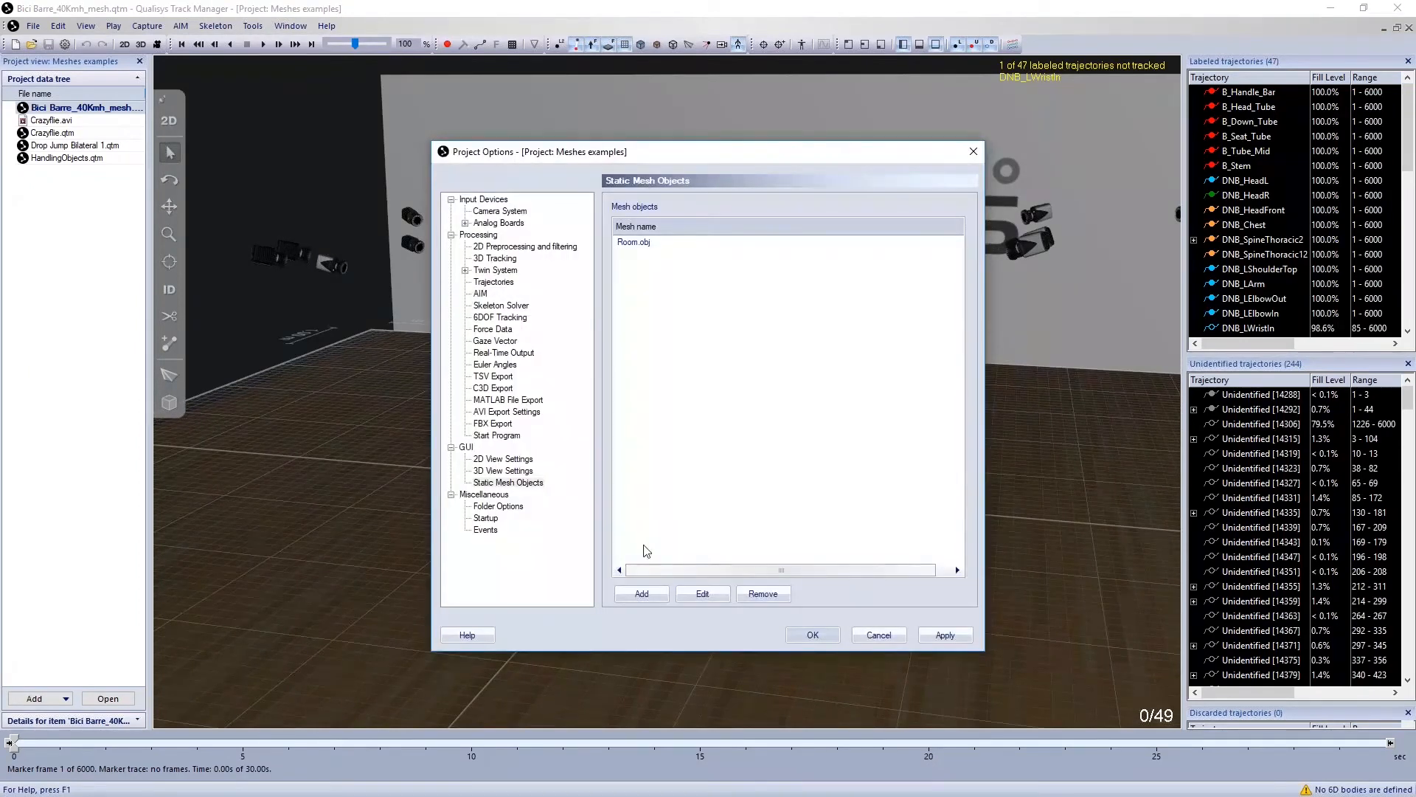
pyautogui.click(643, 595)
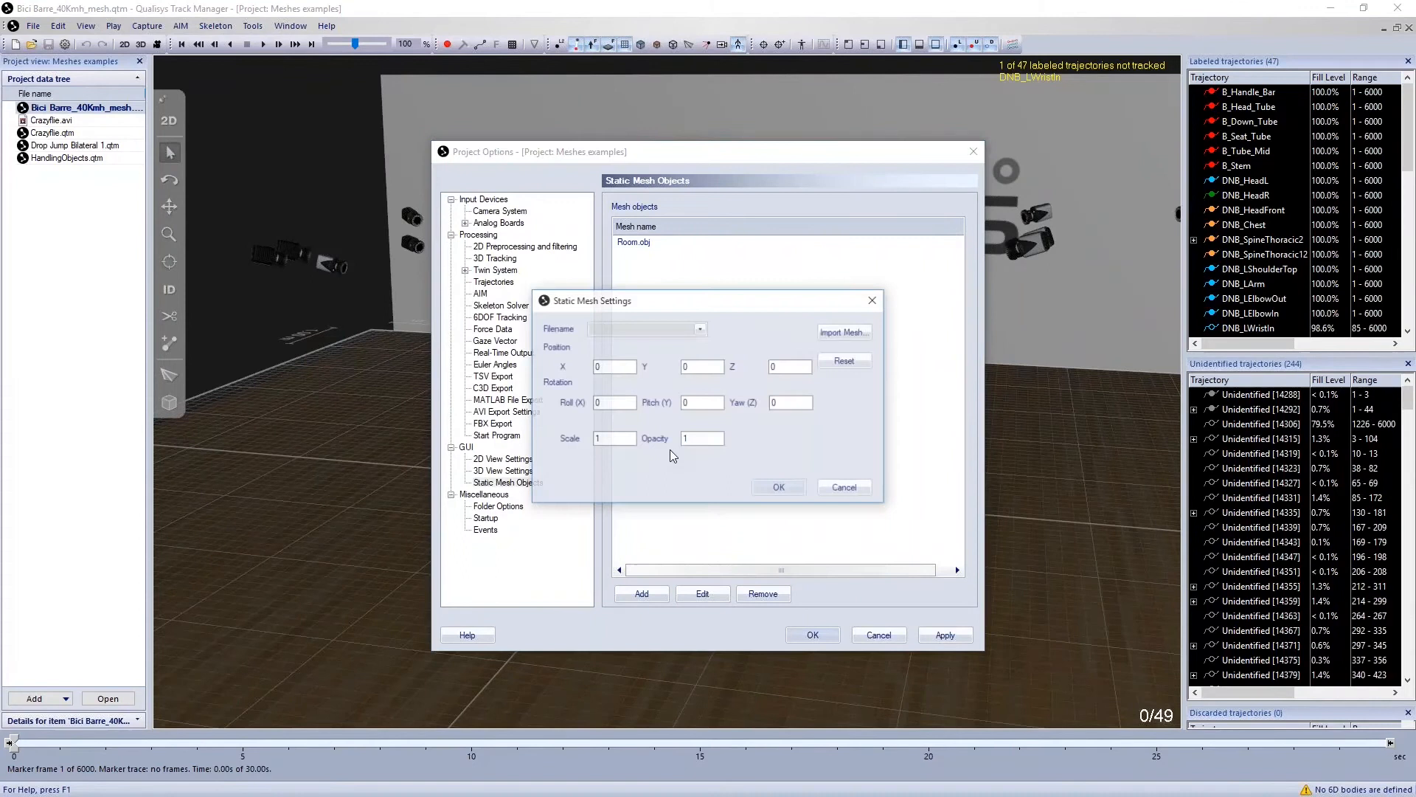
pyautogui.click(685, 332)
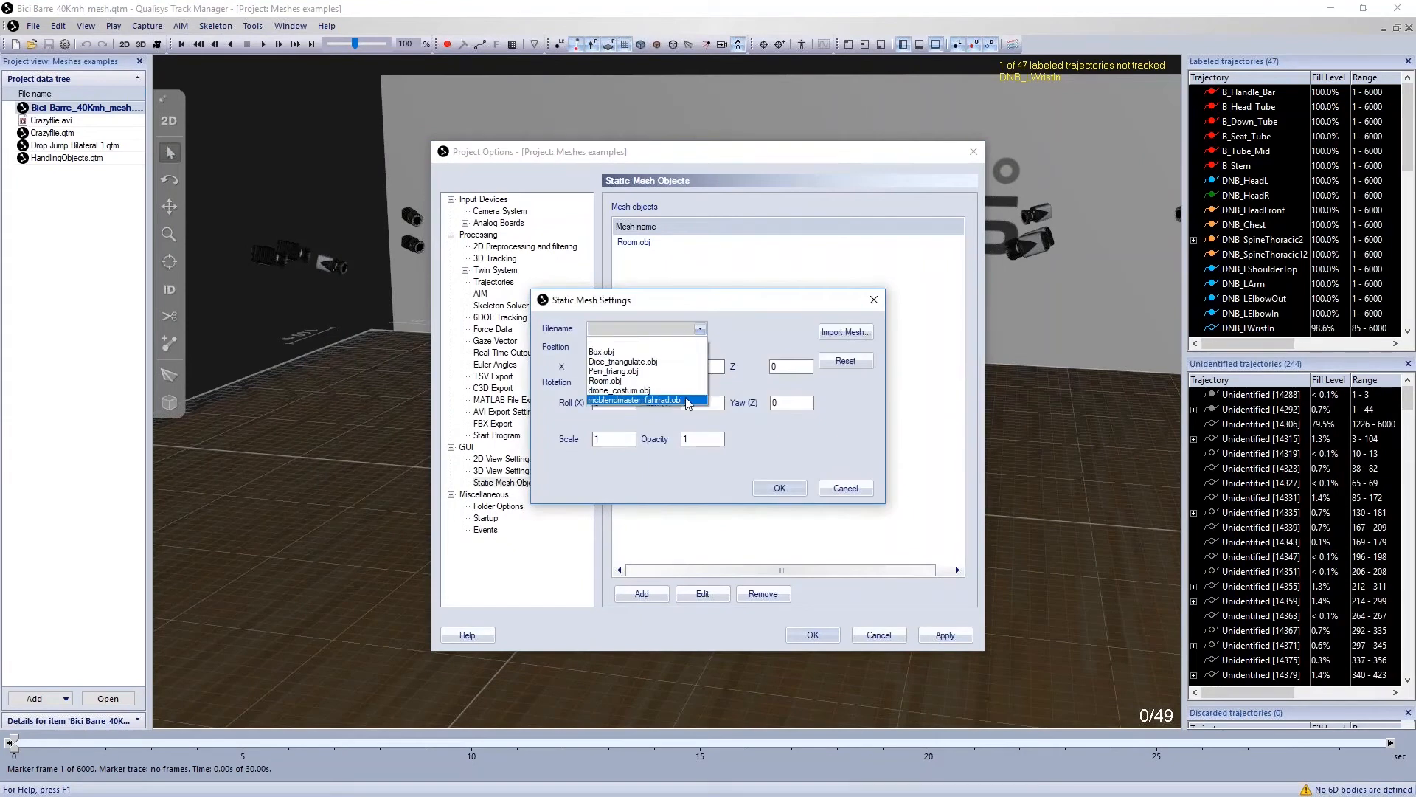
pyautogui.click(685, 401)
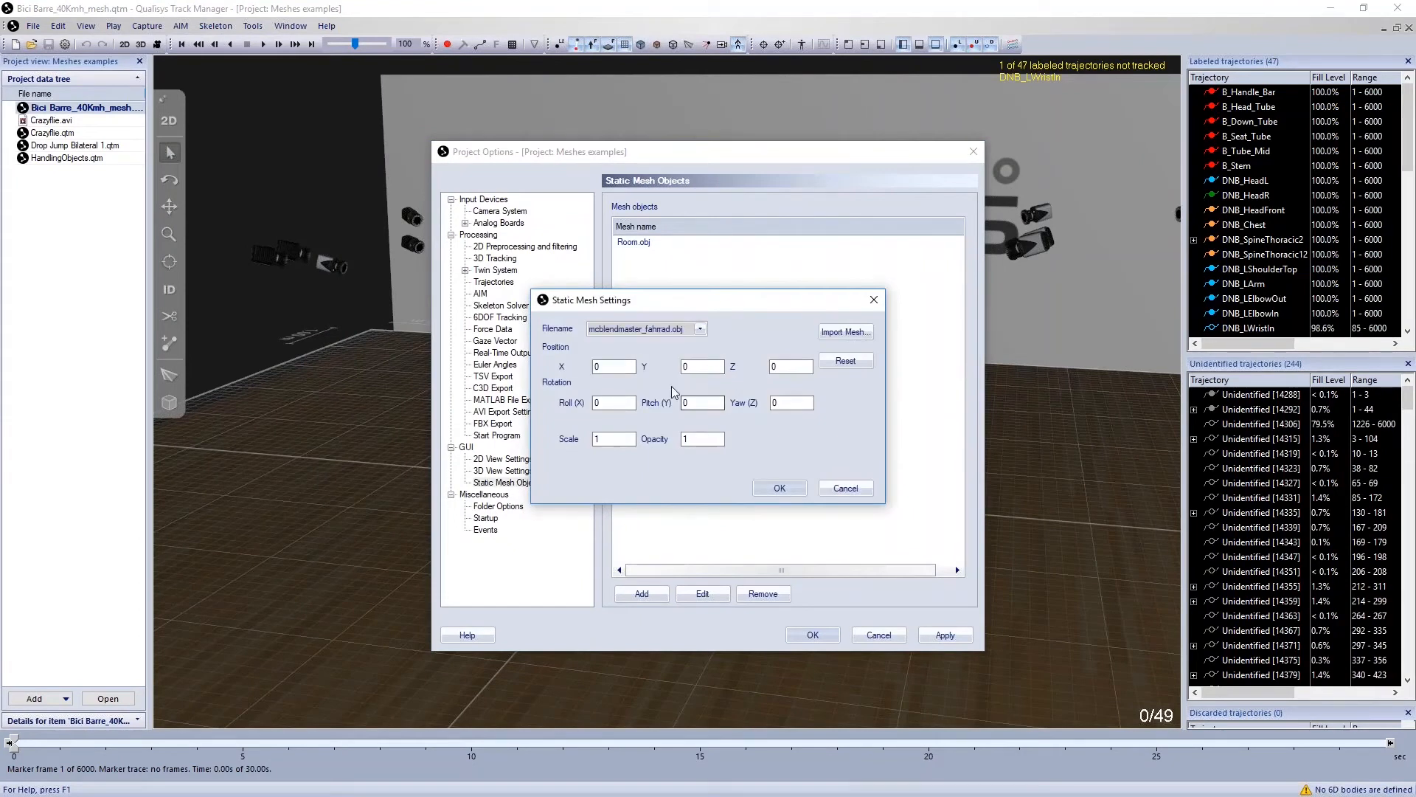
pyautogui.click(780, 488)
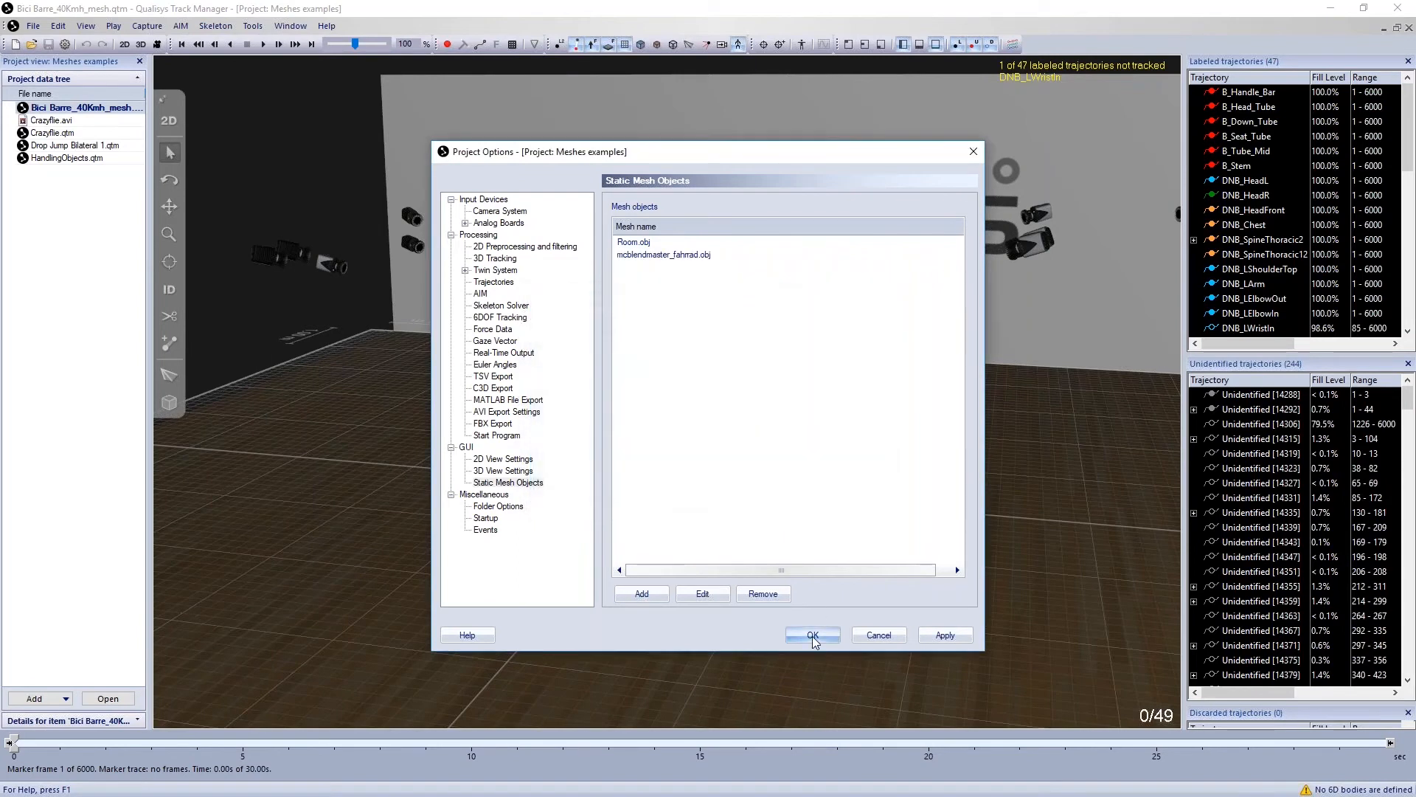
pyautogui.click(813, 636)
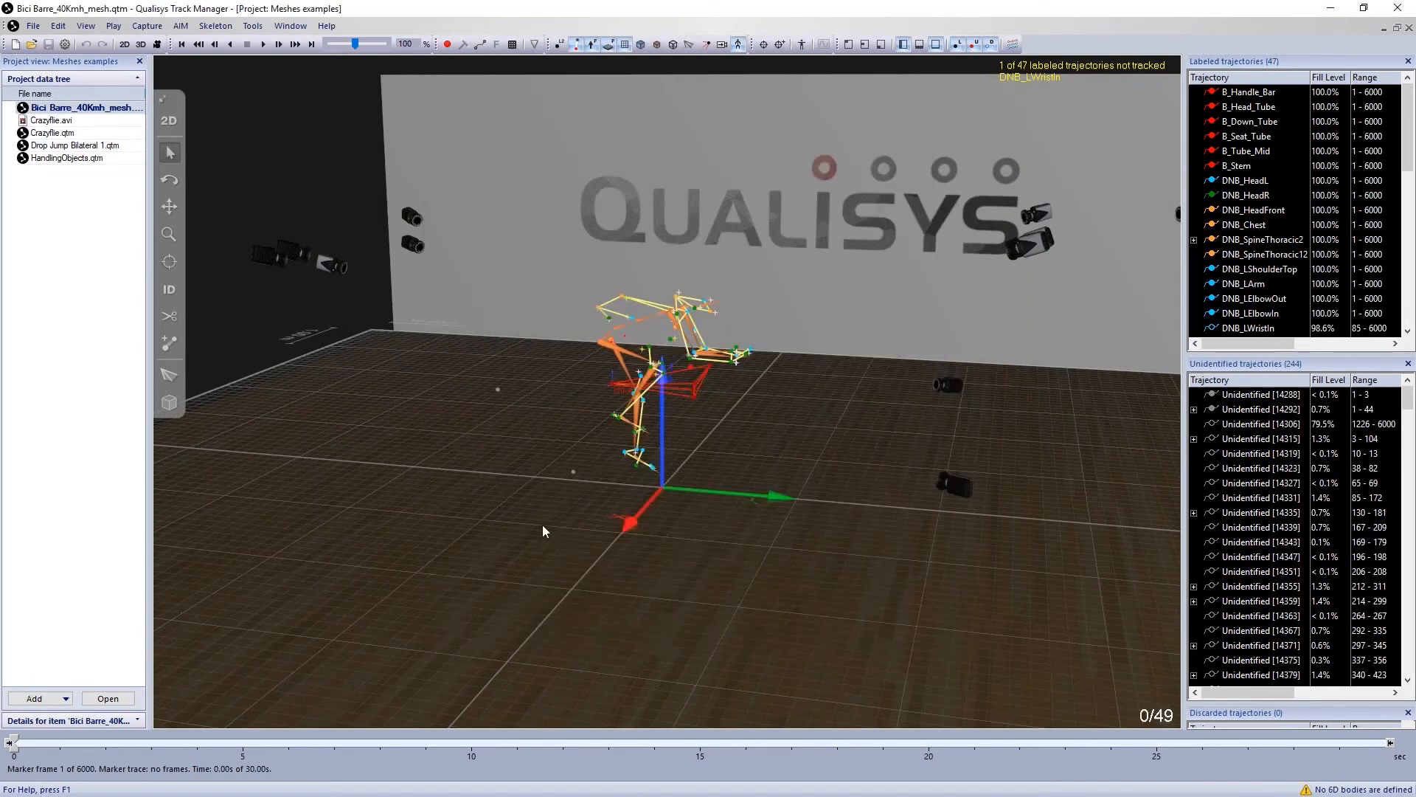
# Remove the mcblendmaster_fahrrad.obj static mesh in the project options and check the project's 6DOF tracking settings
pyautogui.moveTo(510, 526); pyautogui.dragTo(693, 492)
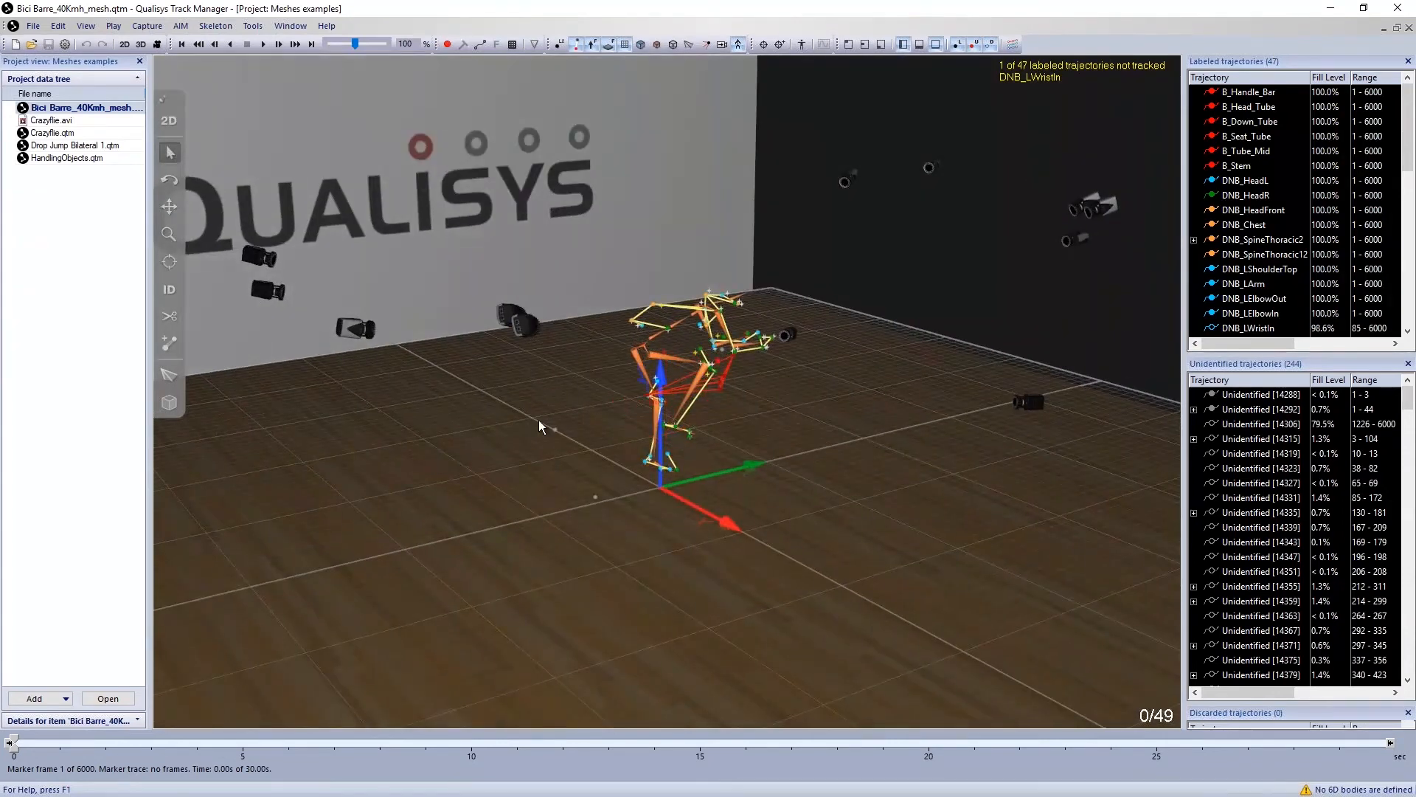
pyautogui.moveTo(539, 422); pyautogui.dragTo(389, 453)
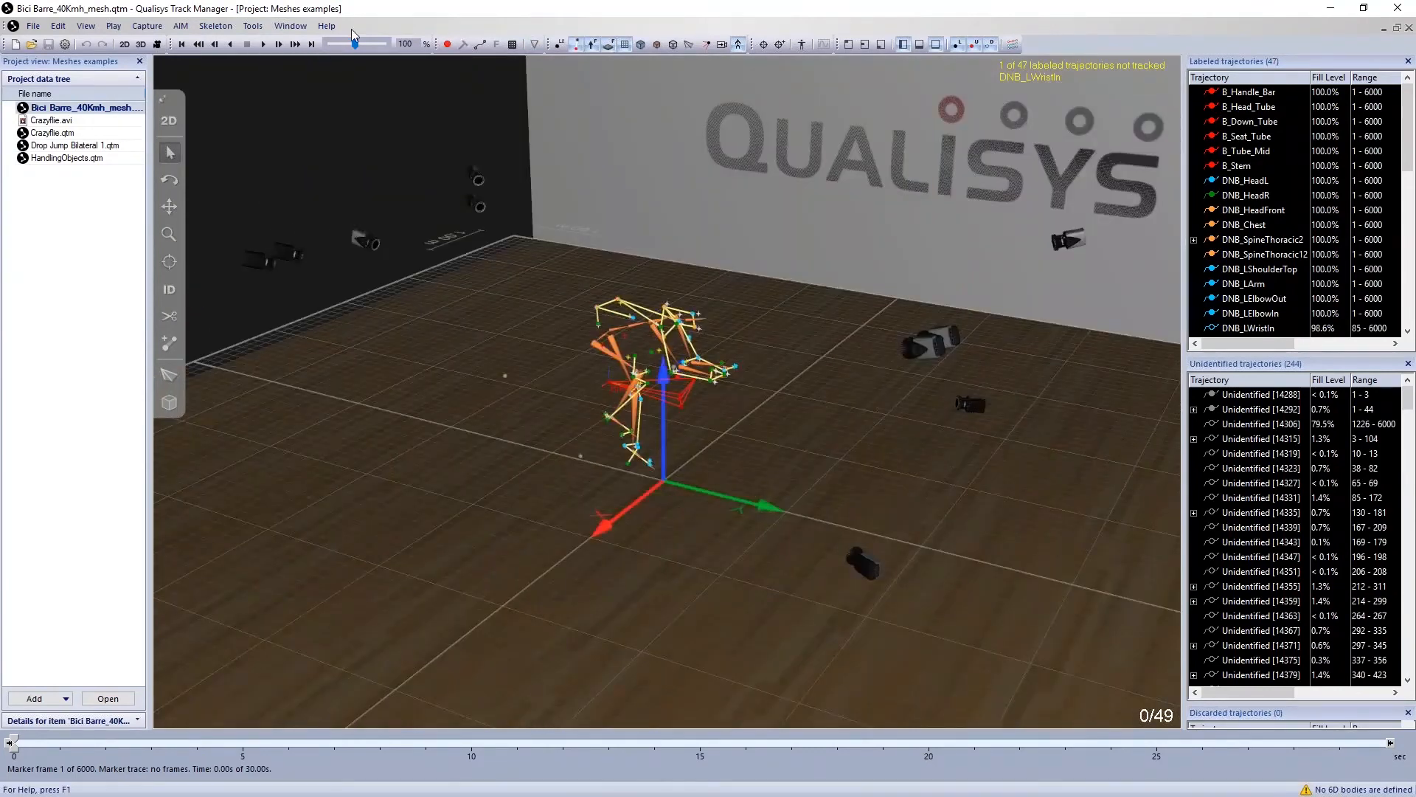
pyautogui.click(260, 29)
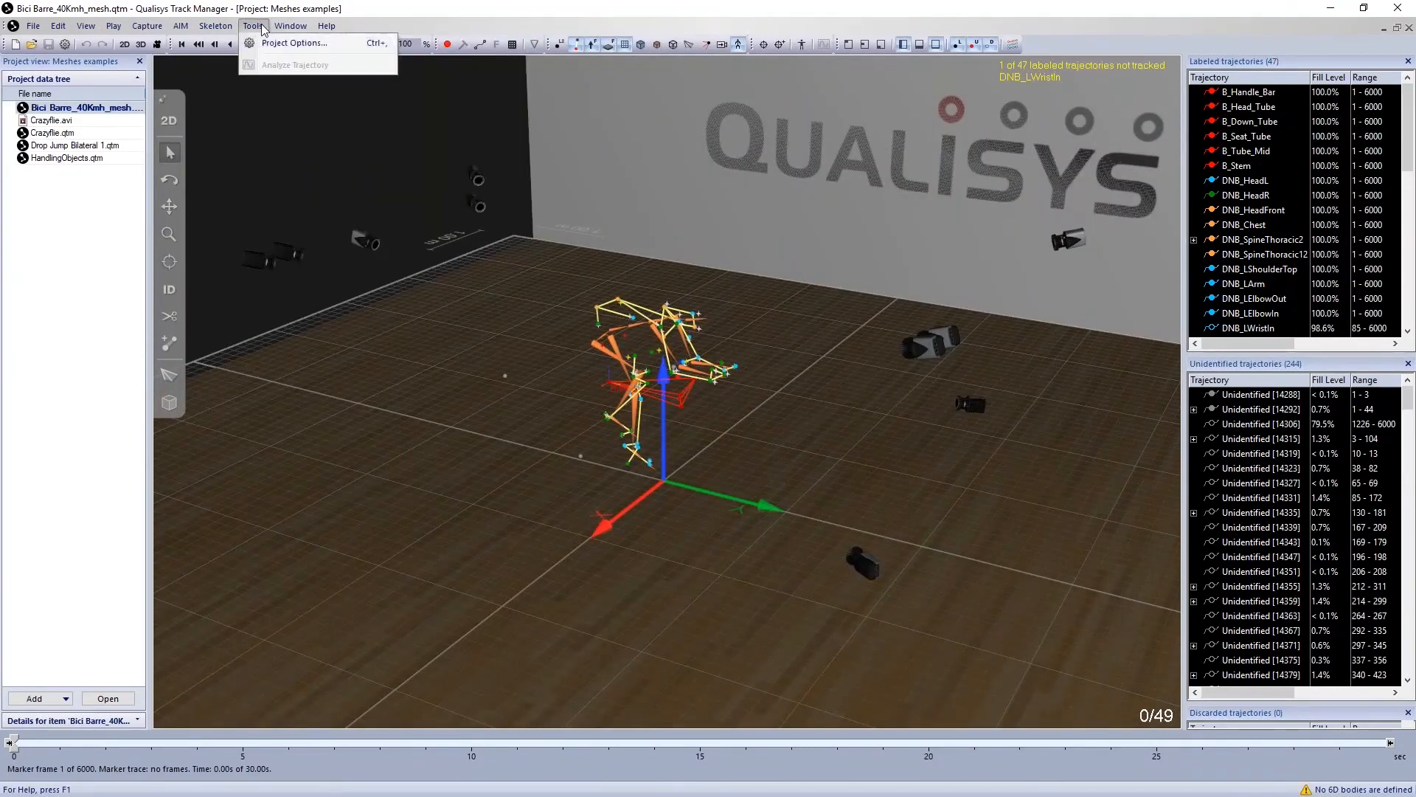
pyautogui.press('Down')
pyautogui.press('Return')
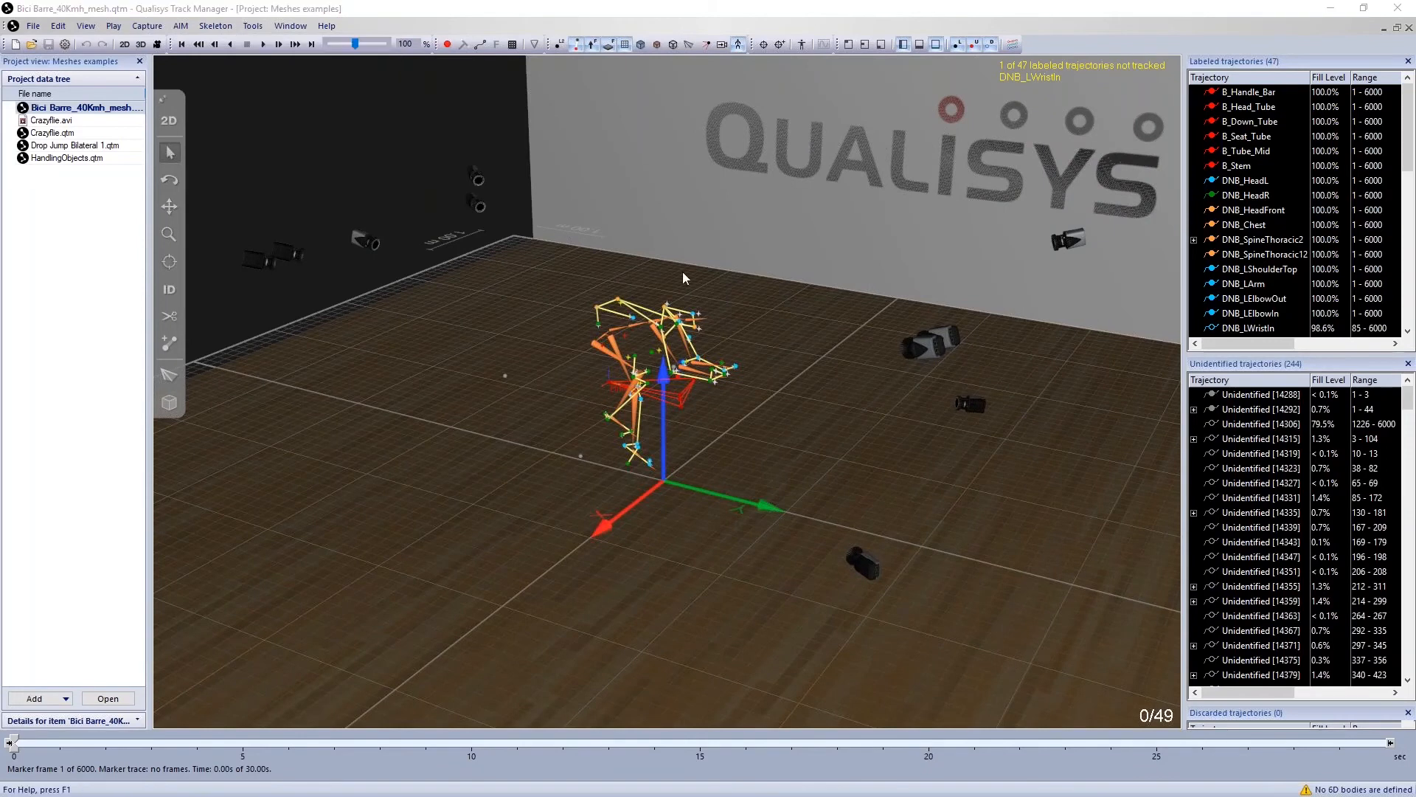
pyautogui.click(698, 255)
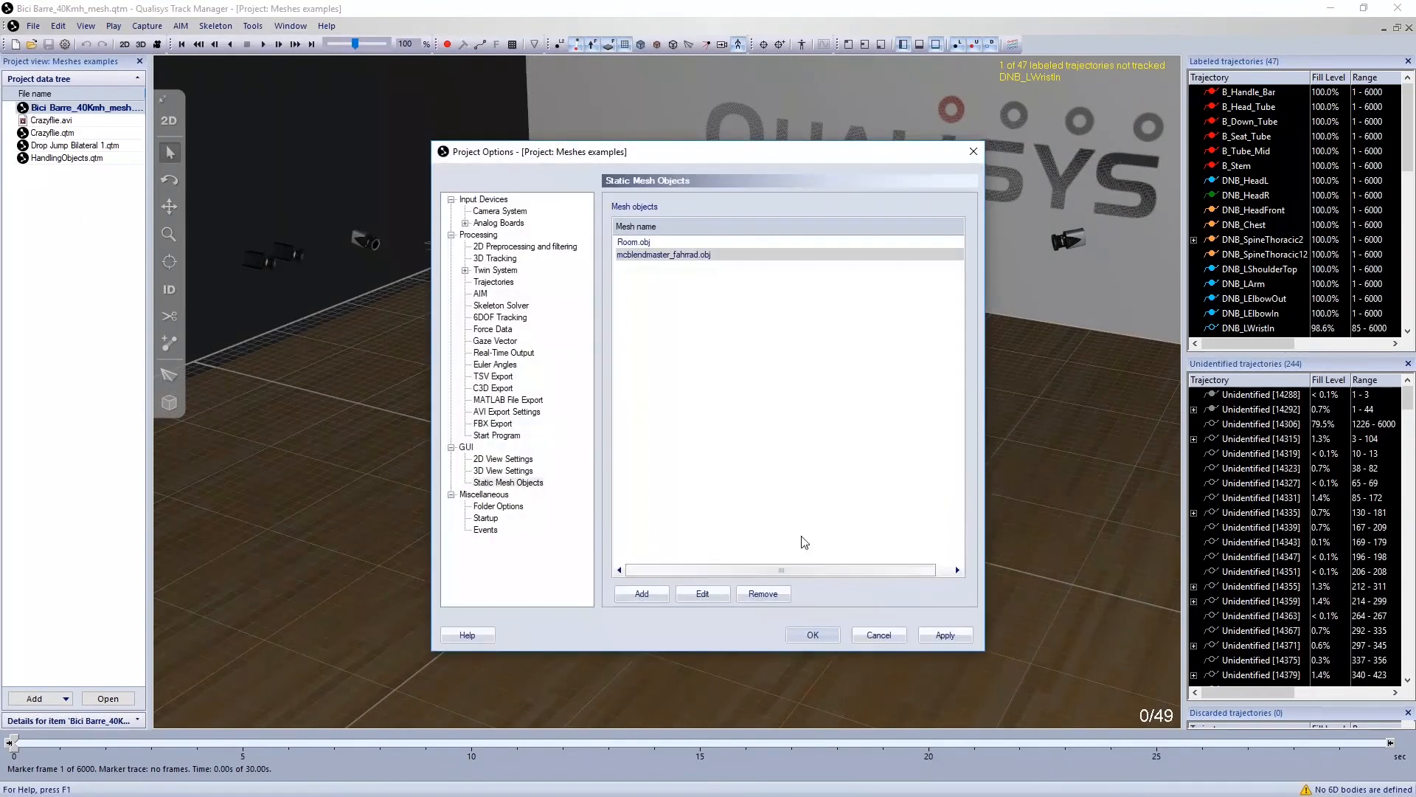
pyautogui.click(746, 594)
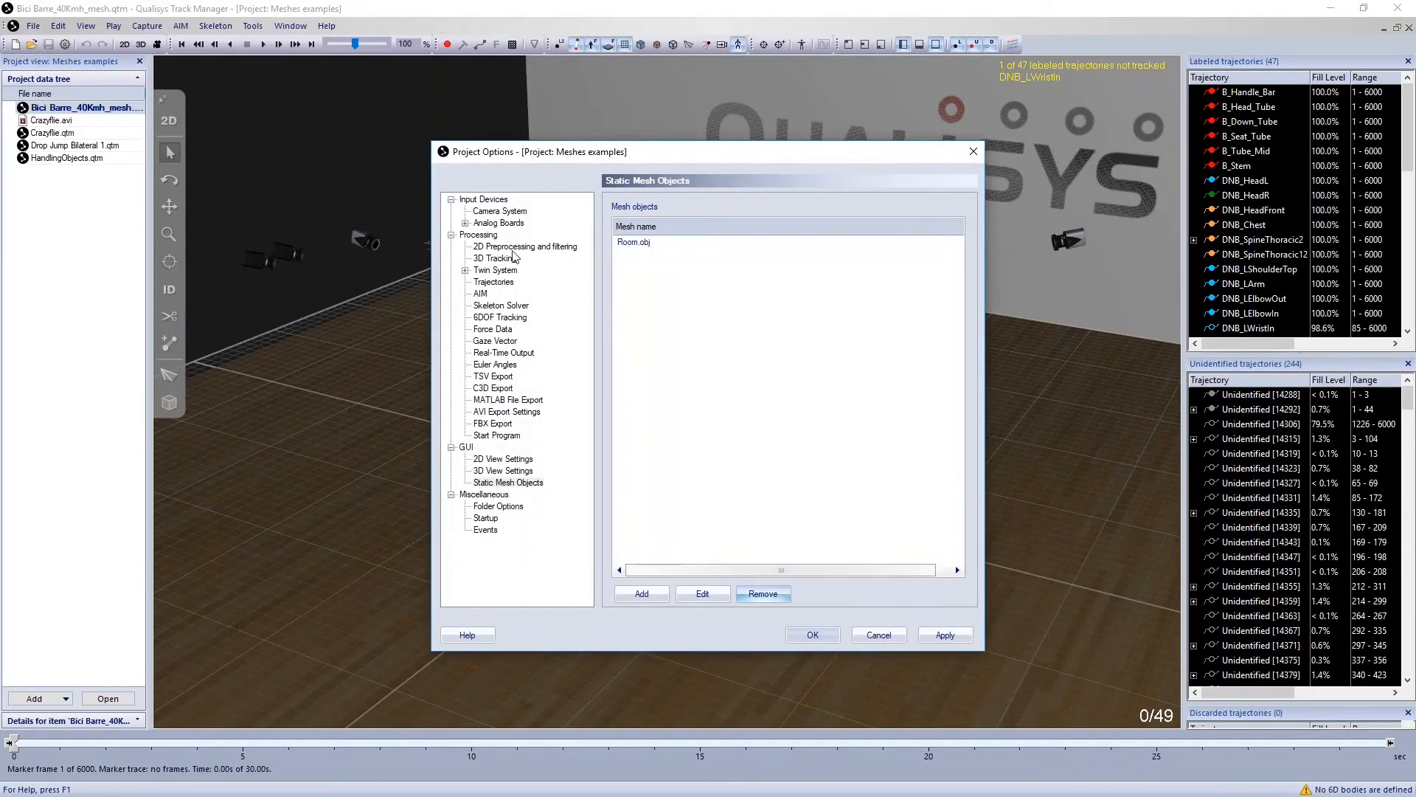
pyautogui.click(523, 319)
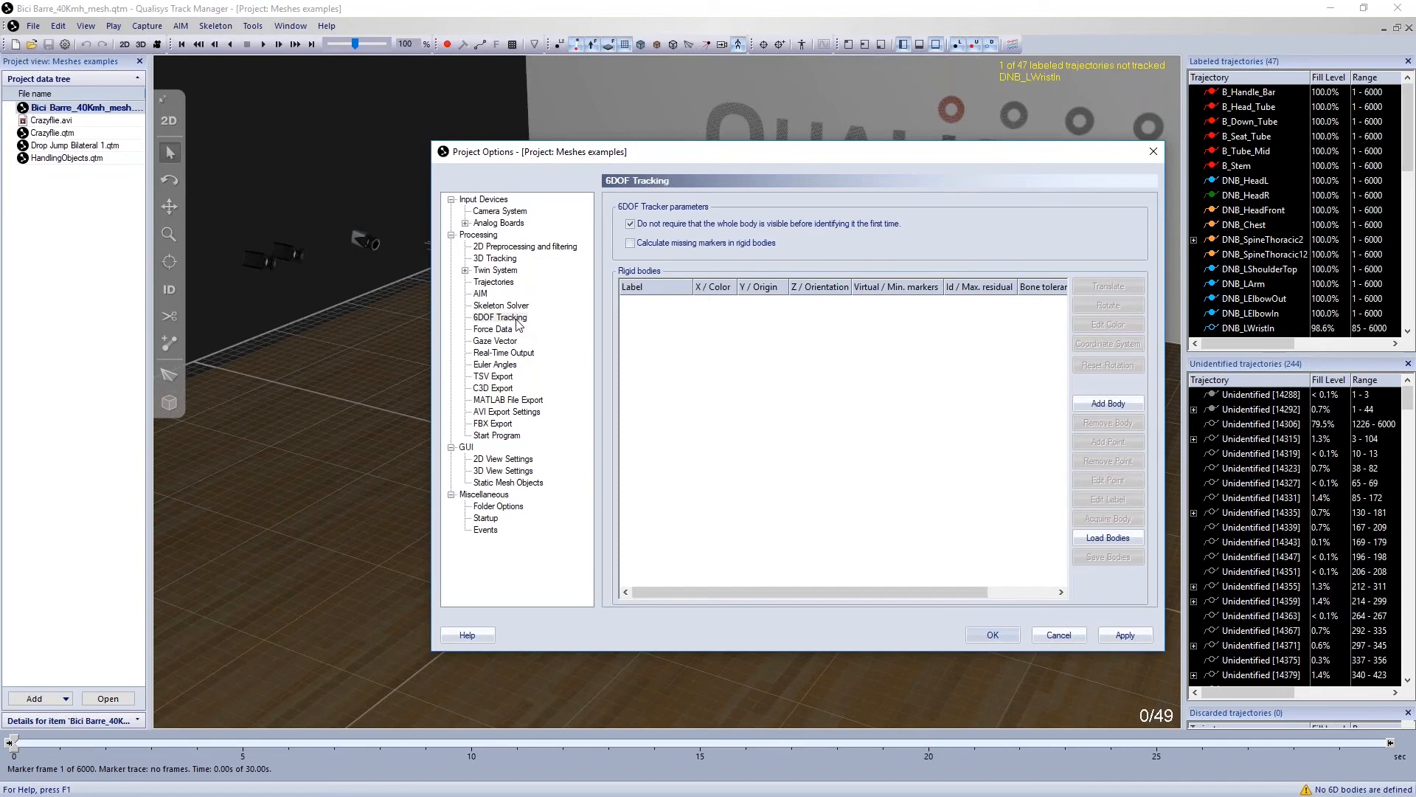
pyautogui.click(1060, 635)
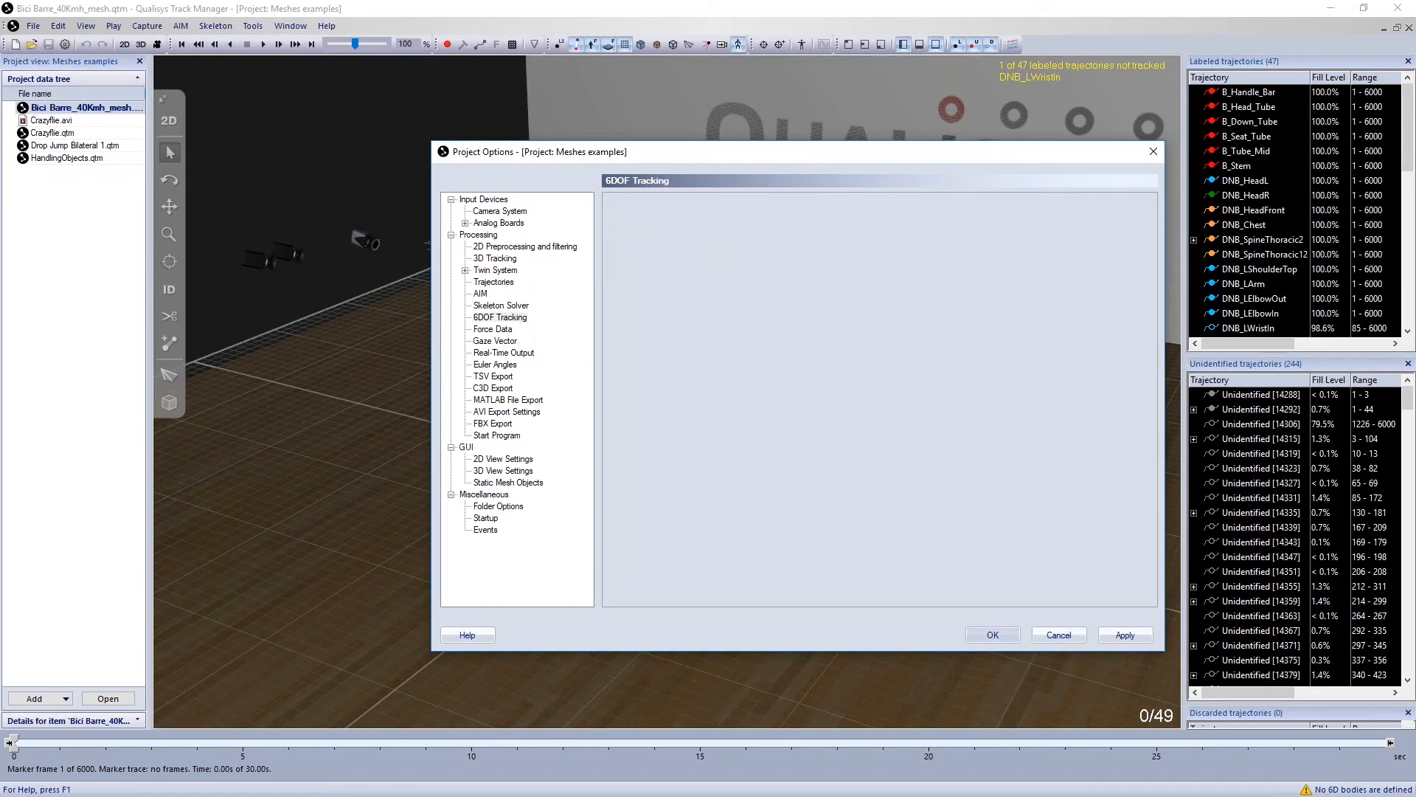
# Assign mcblendmaster_fahrrad.obj as the Bike rigid body's mesh in the recording's 6DOF tracking settings and reprocess the file
pyautogui.click(481, 44)
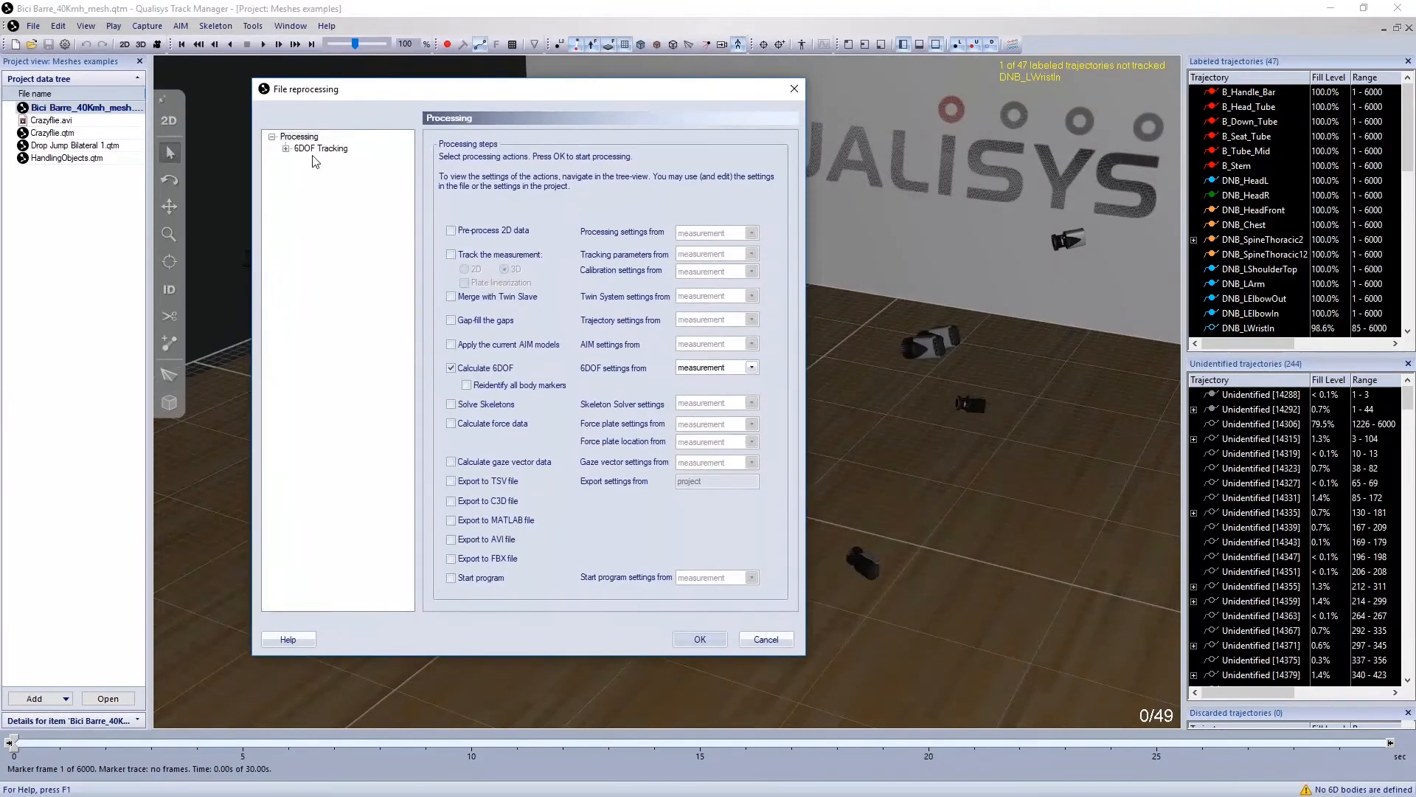
pyautogui.click(309, 149)
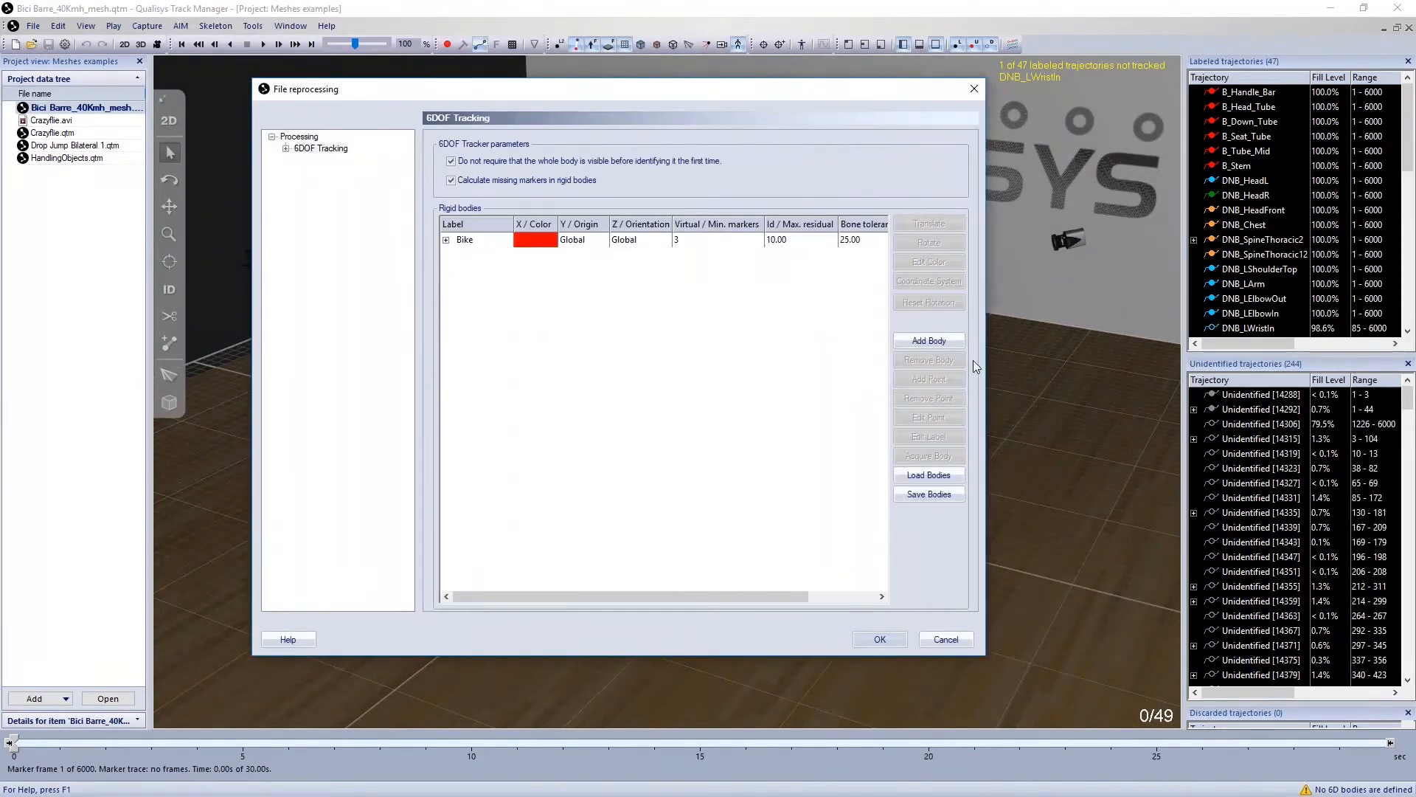
pyautogui.moveTo(986, 360); pyautogui.dragTo(1112, 360)
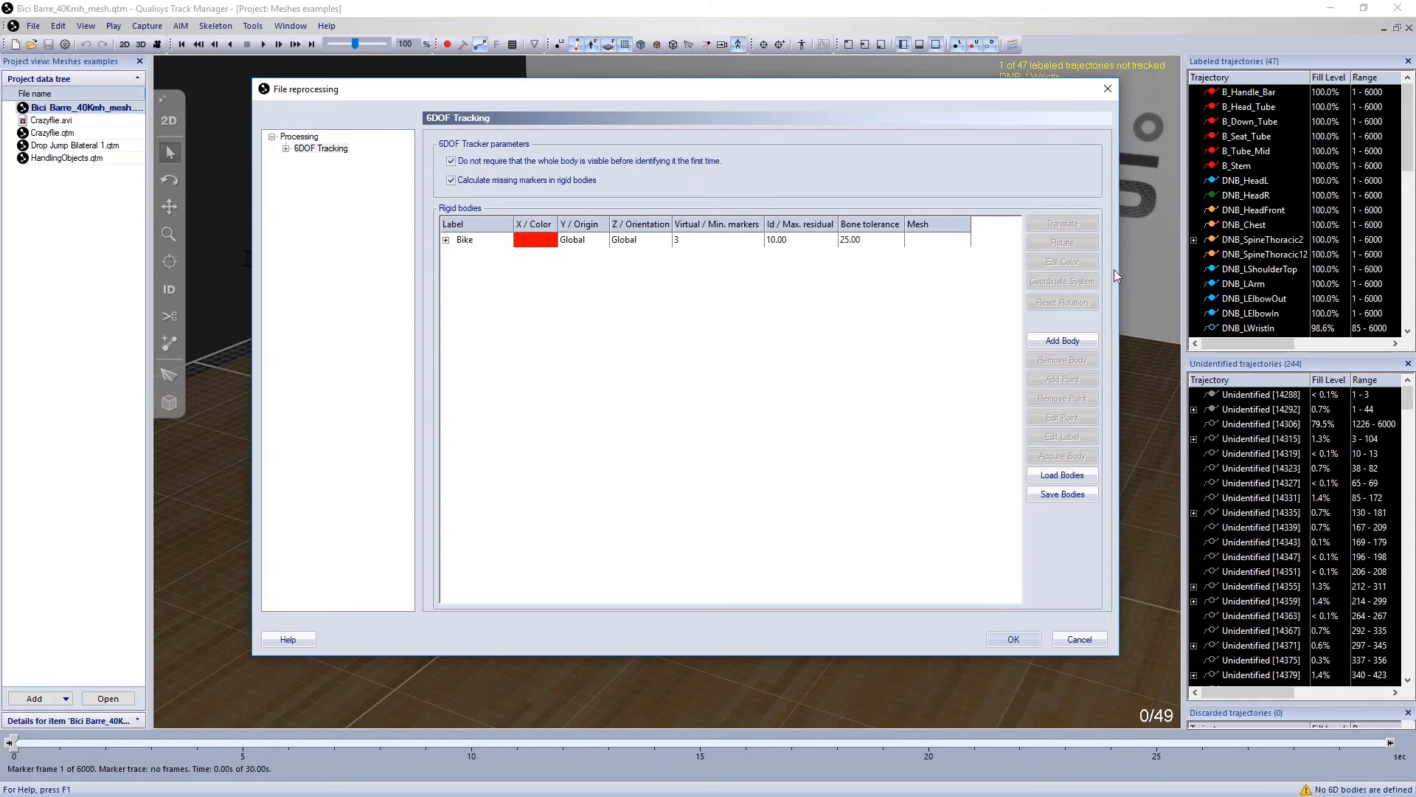
pyautogui.doubleClick(929, 243)
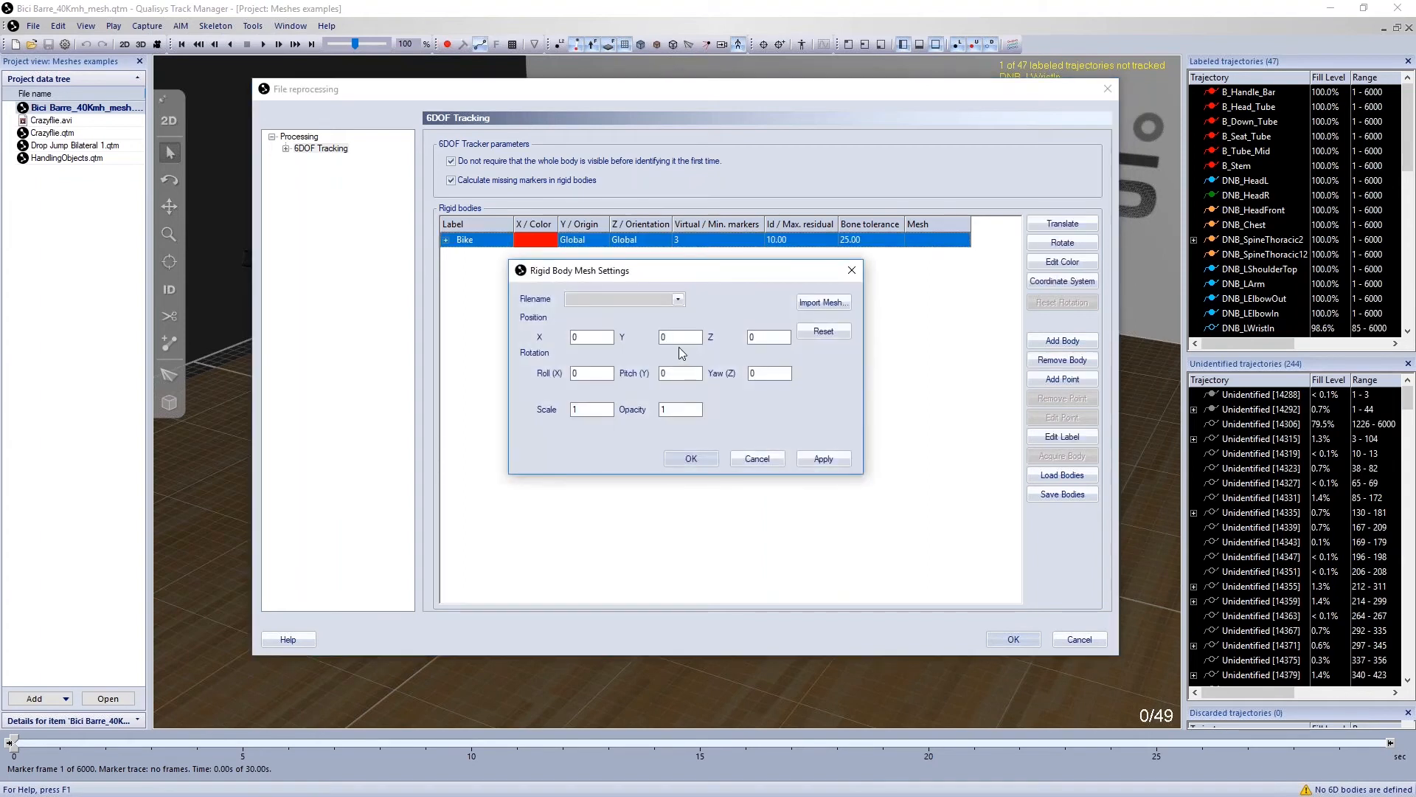
pyautogui.moveTo(651, 273); pyautogui.dragTo(697, 285)
pyautogui.click(725, 312)
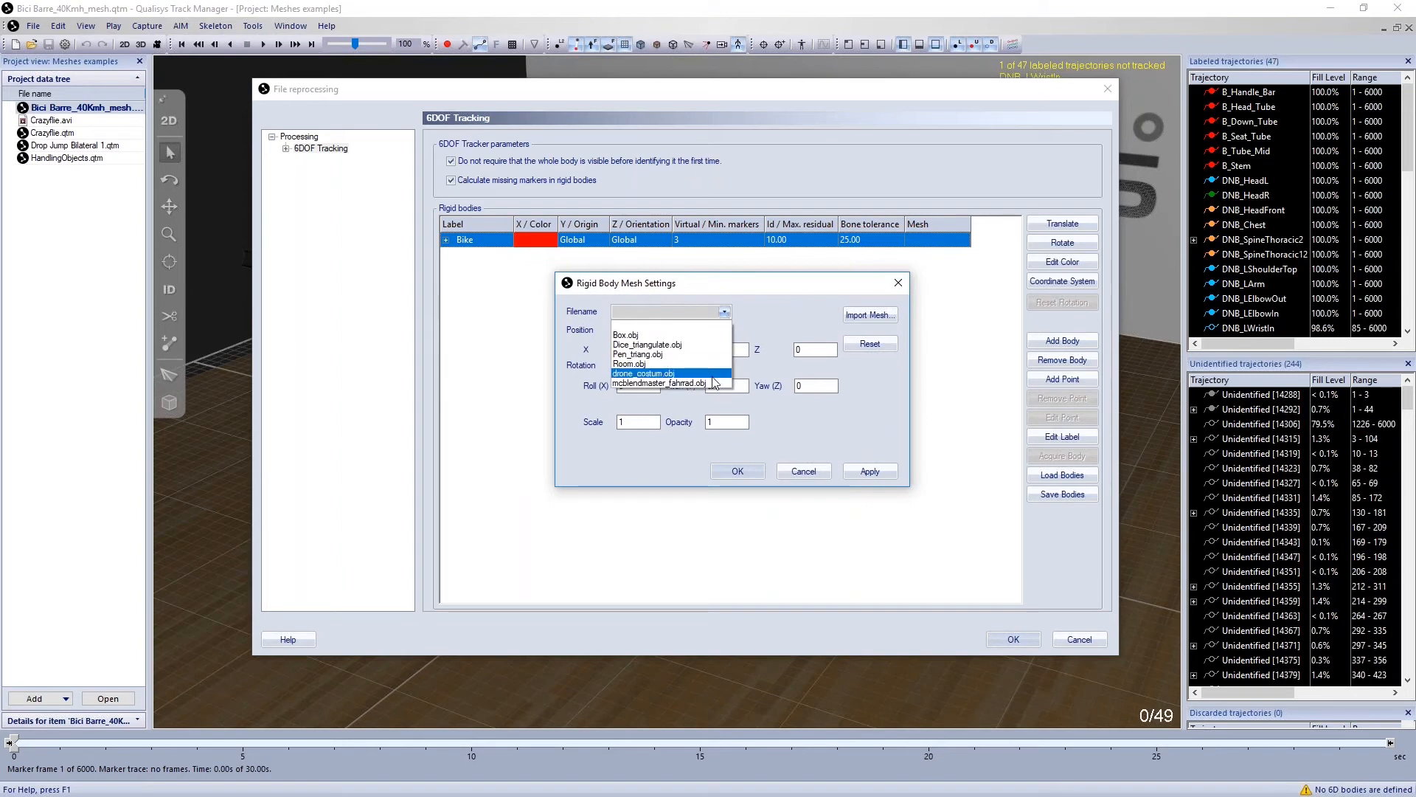
pyautogui.click(701, 383)
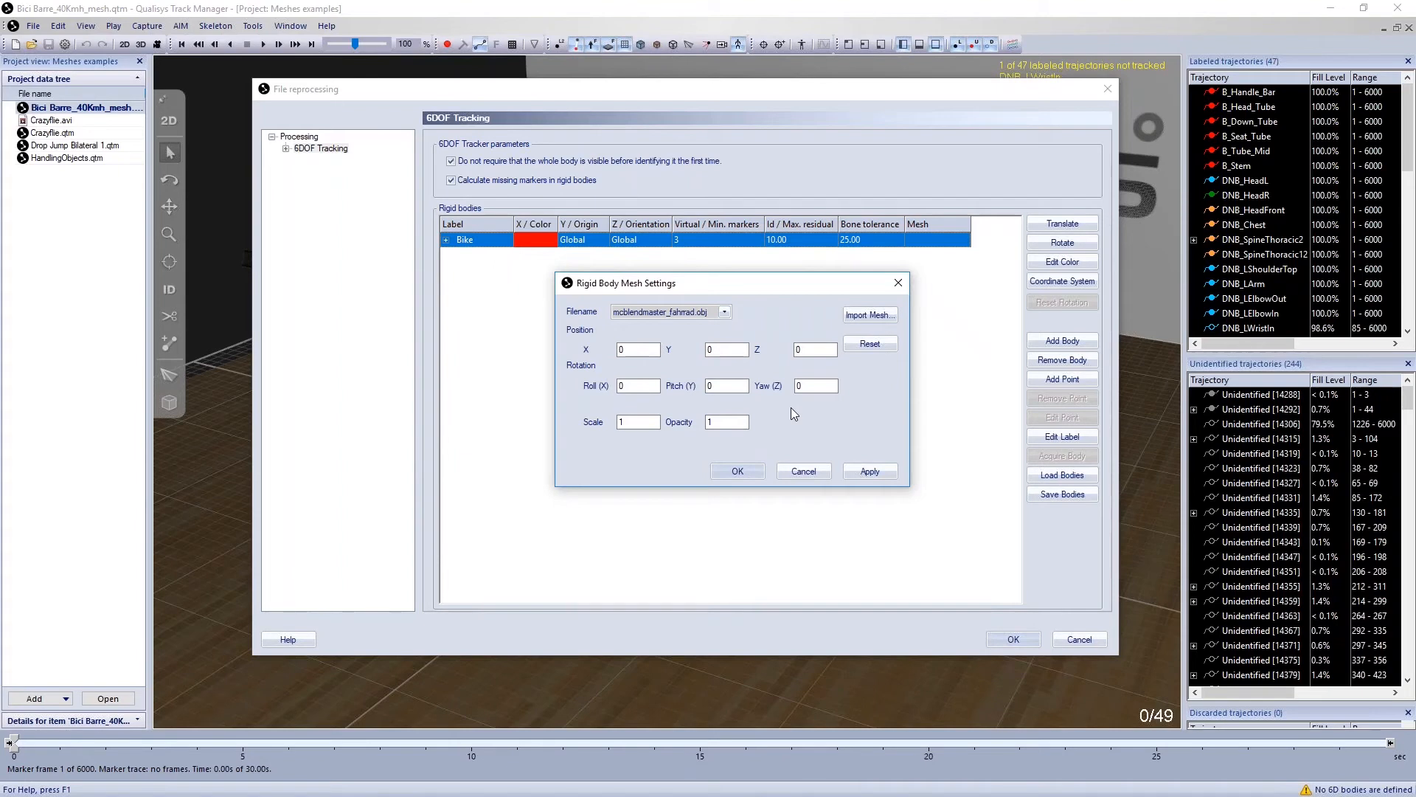
pyautogui.click(742, 469)
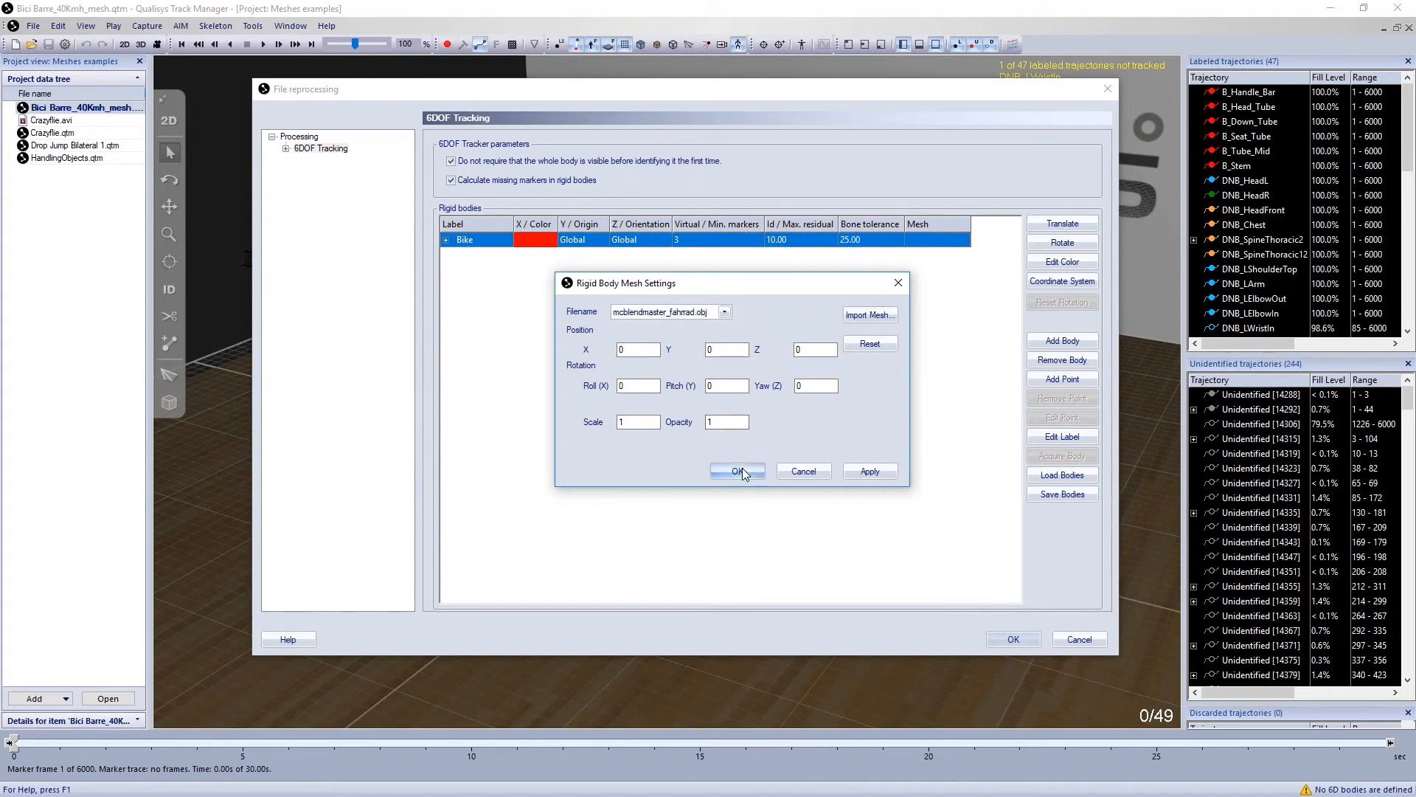
pyautogui.click(1010, 640)
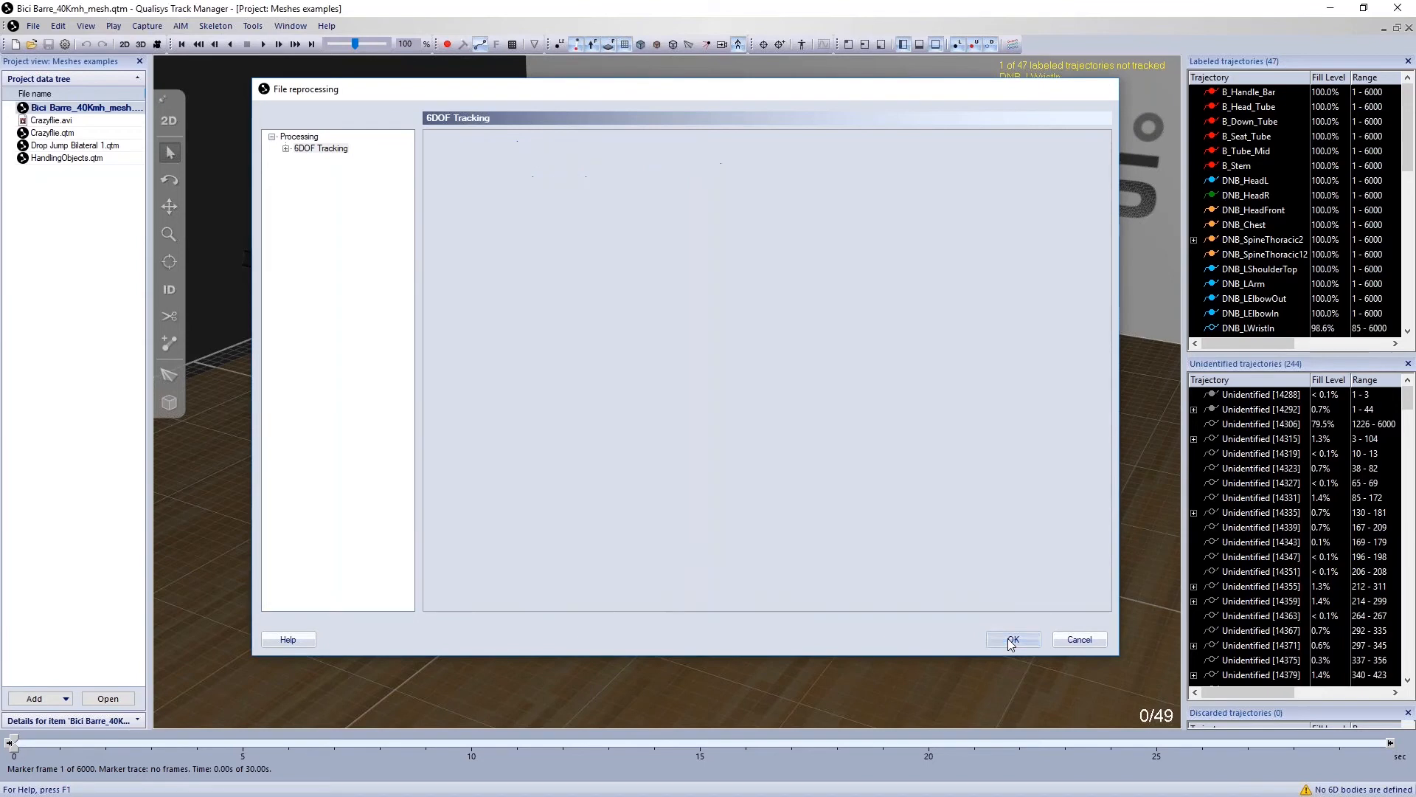
# Set the Bike rigid body mesh's roll (X) rotation to 90 and apply it
pyautogui.moveTo(710, 546); pyautogui.dragTo(768, 548)
pyautogui.scroll(3, 649, 572)
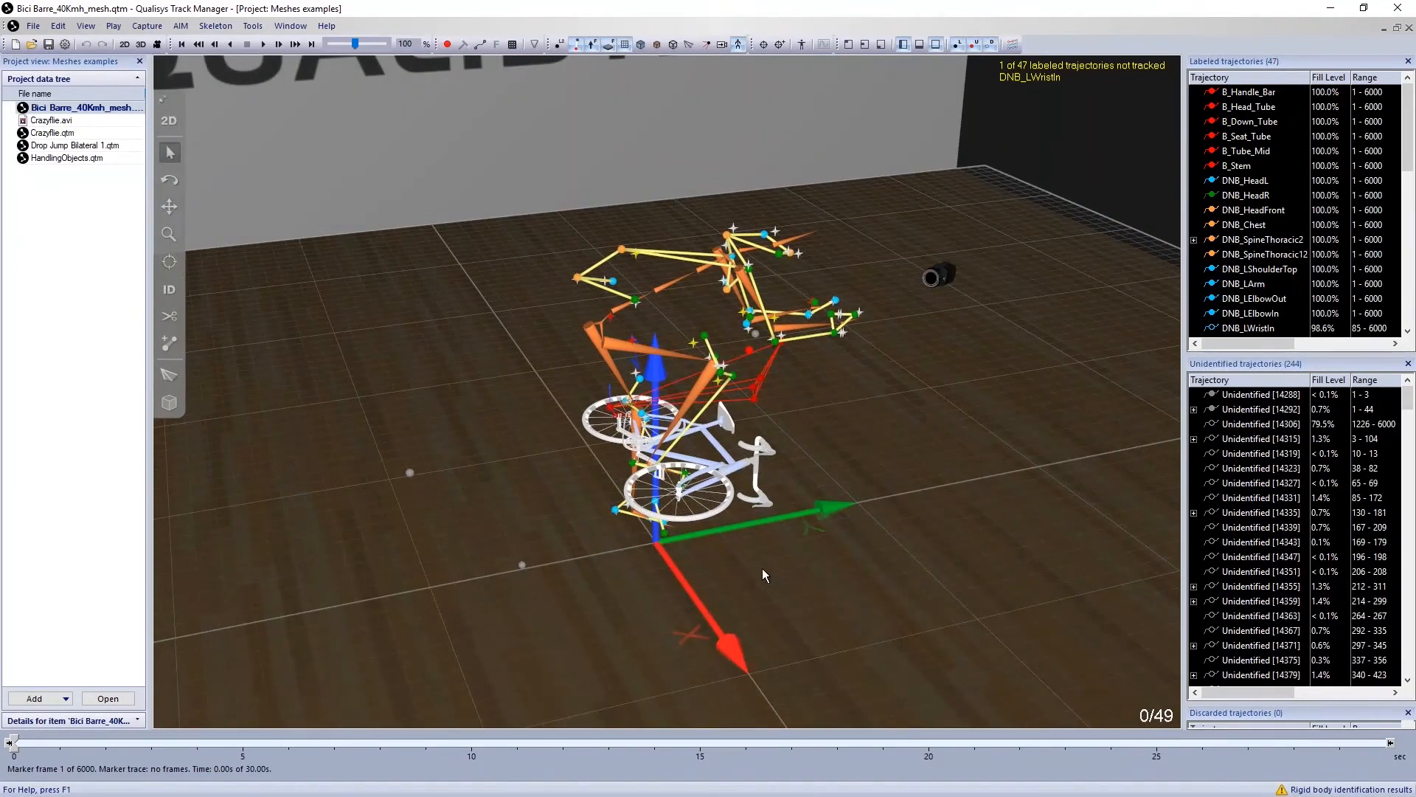
pyautogui.moveTo(766, 573); pyautogui.dragTo(801, 595)
pyautogui.moveTo(922, 427); pyautogui.dragTo(852, 400)
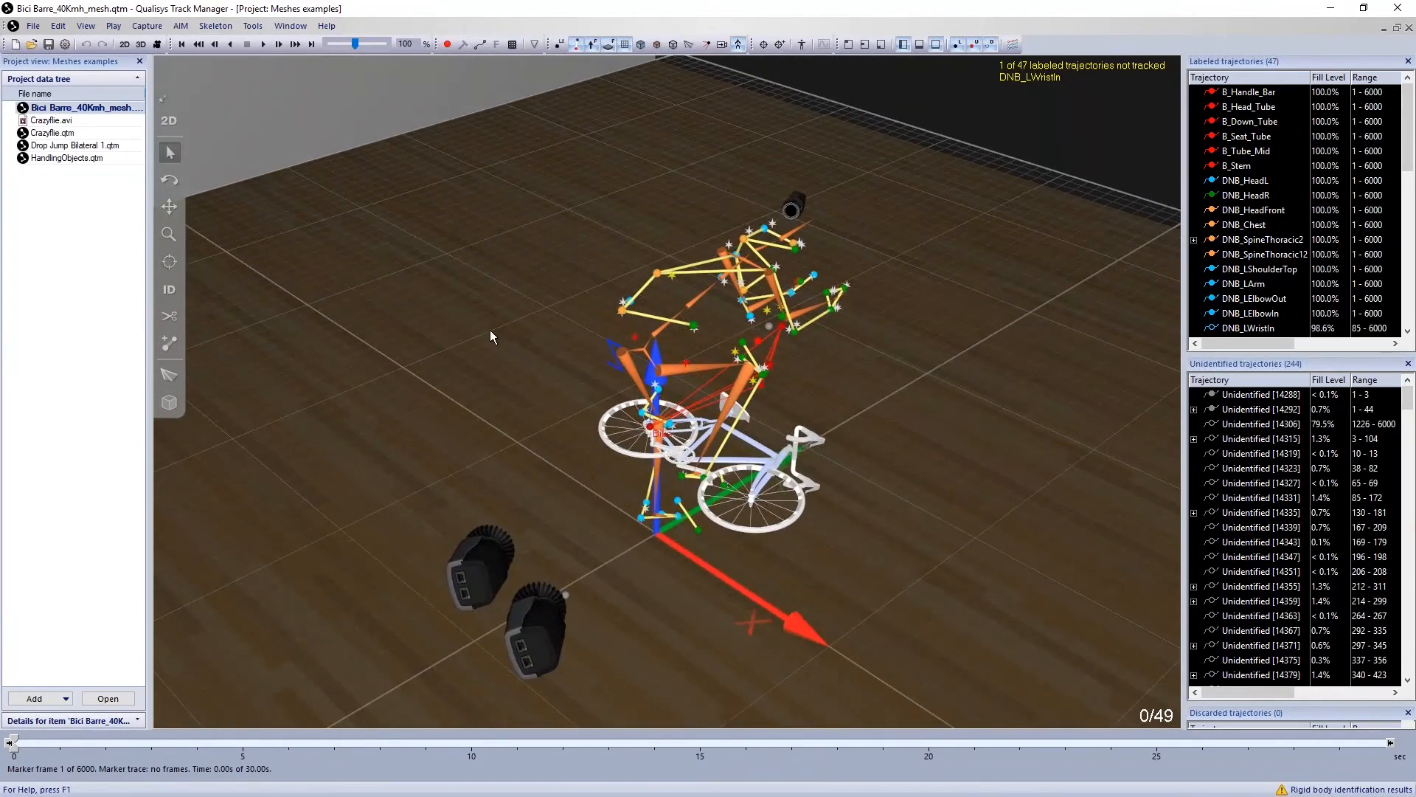
pyautogui.moveTo(525, 356); pyautogui.dragTo(273, 337)
pyautogui.moveTo(577, 444); pyautogui.dragTo(688, 409)
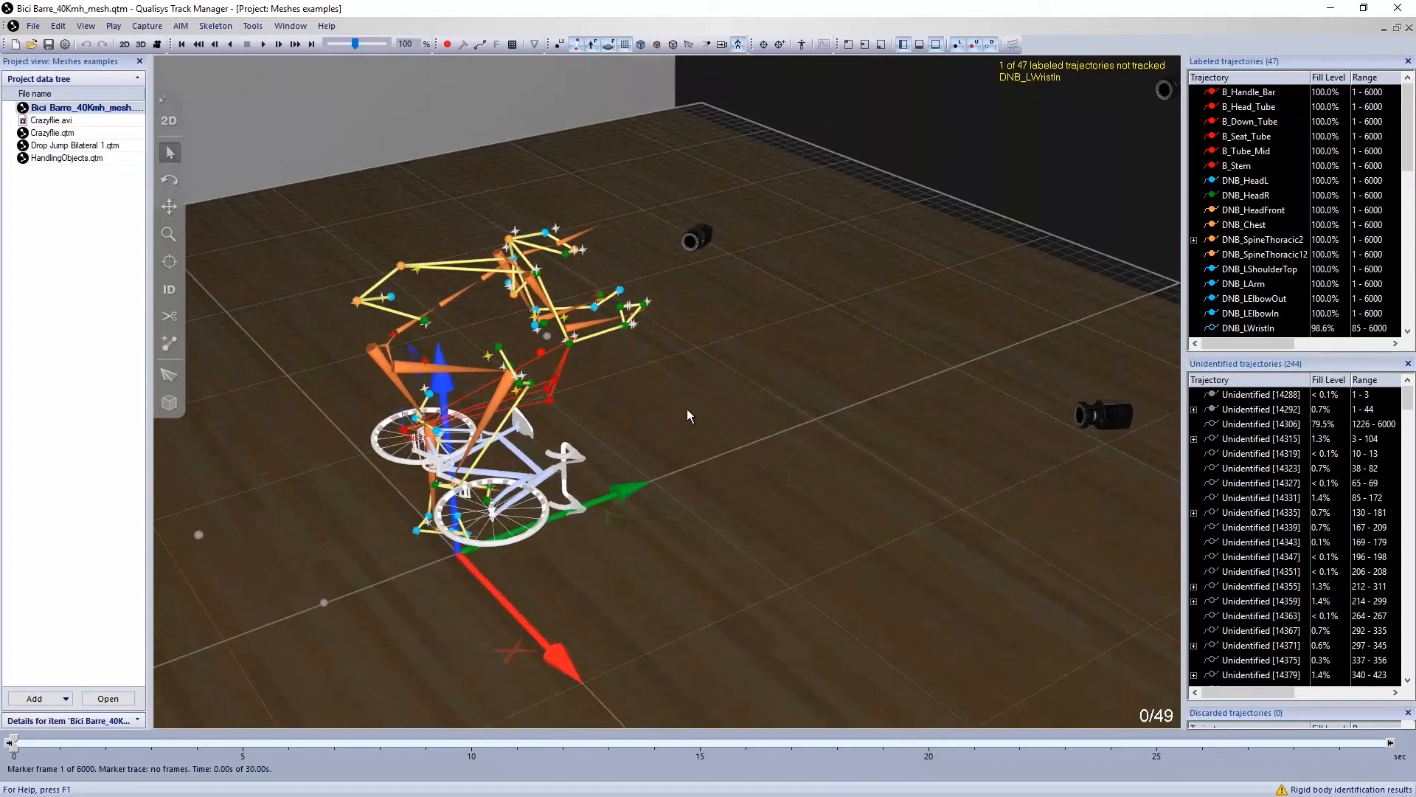
pyautogui.rightClick(688, 410)
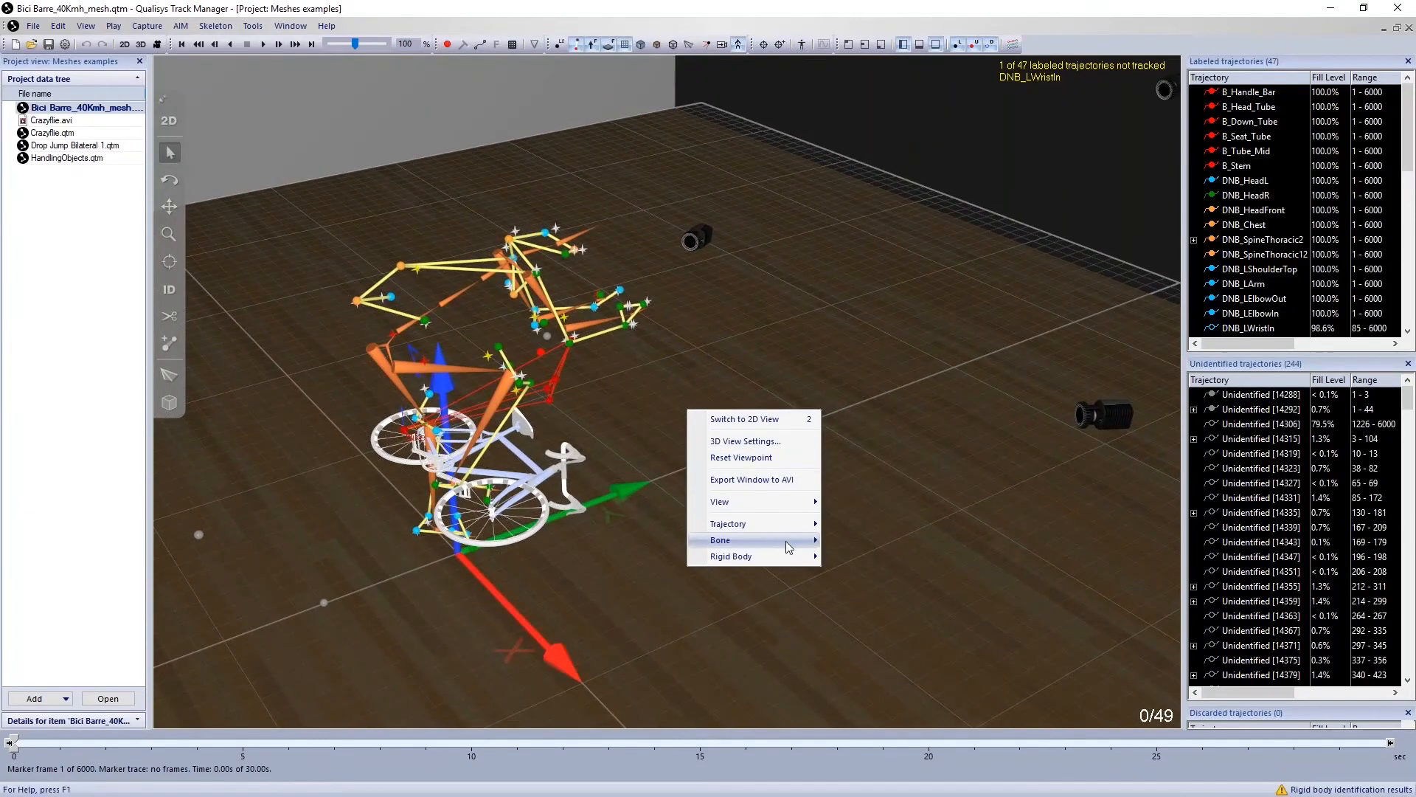
pyautogui.moveTo(789, 560)
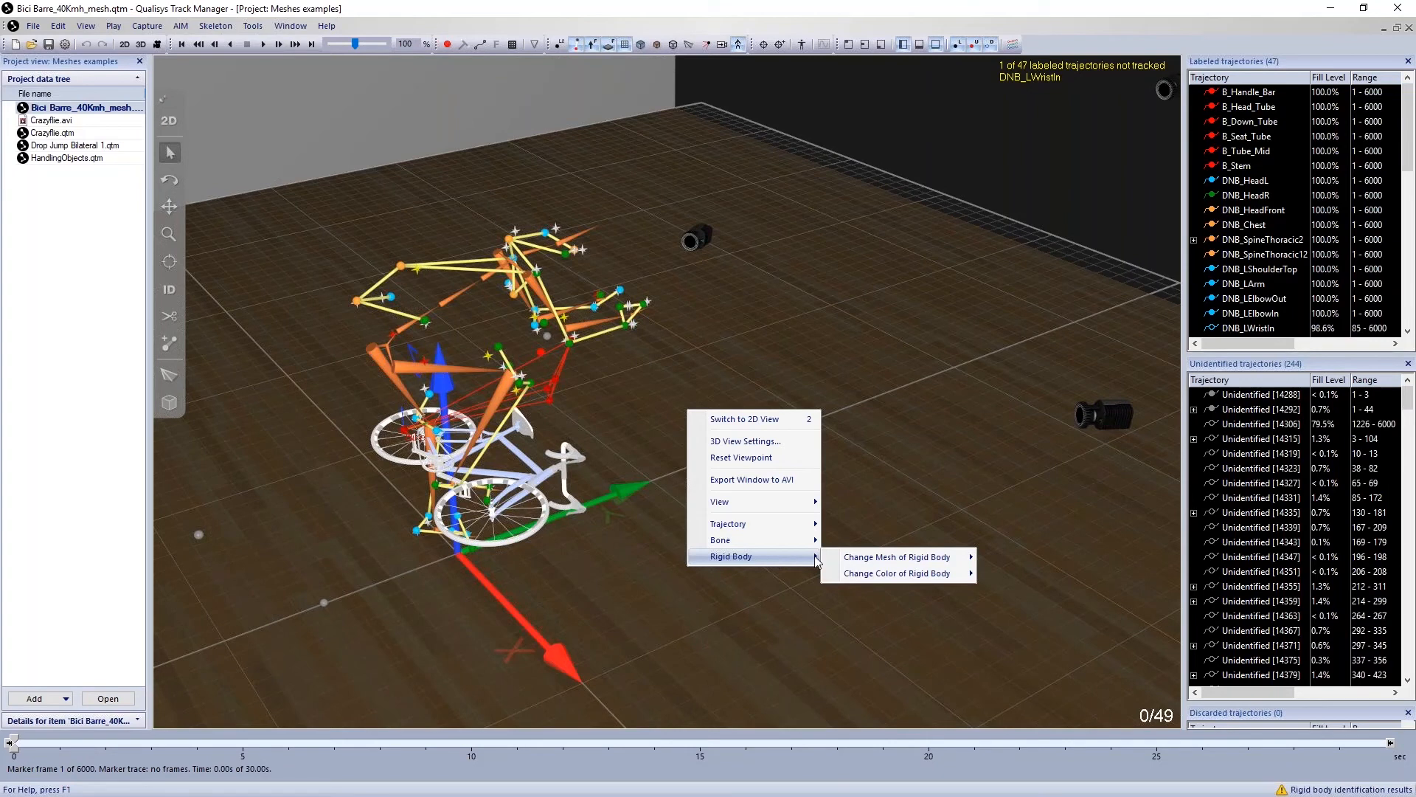
pyautogui.moveTo(881, 562)
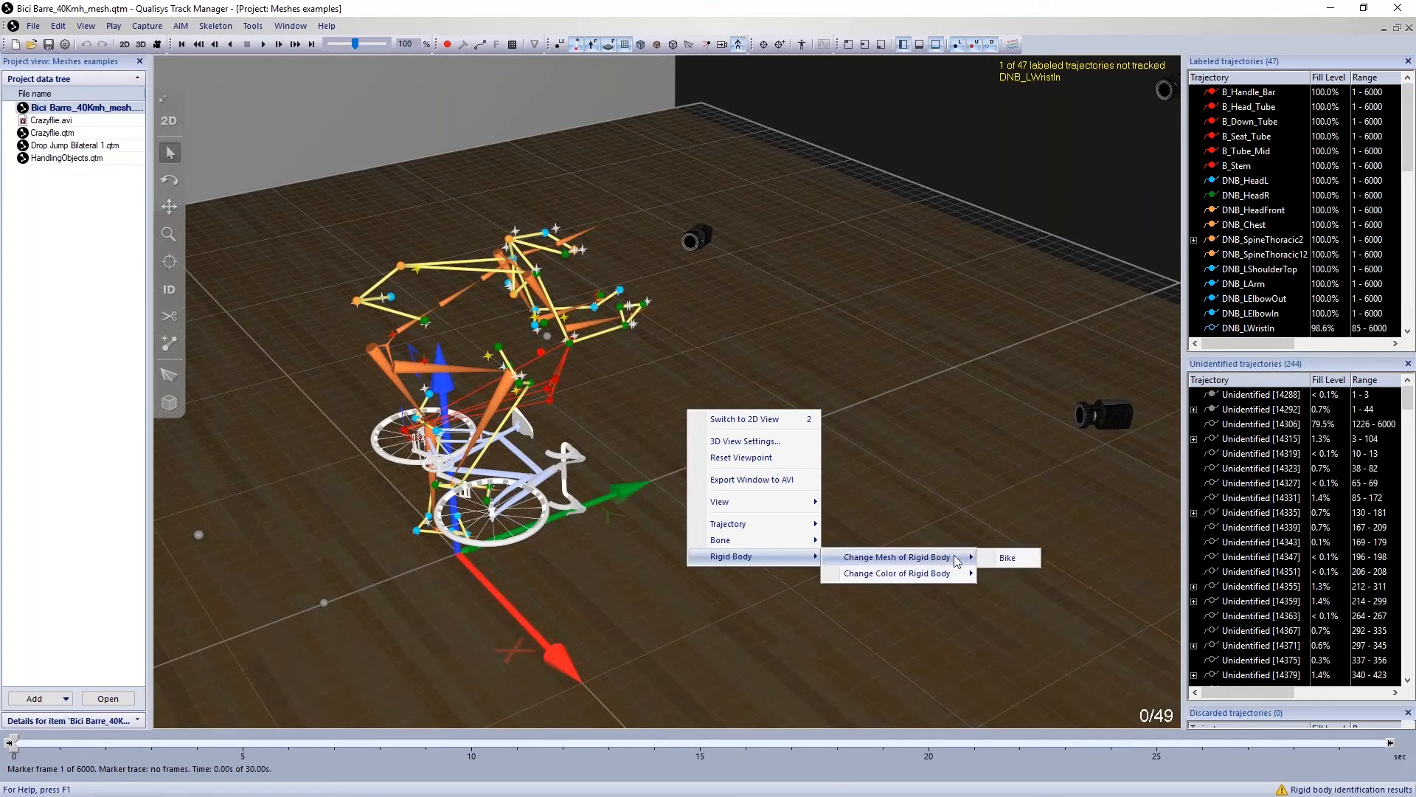
pyautogui.click(1006, 560)
pyautogui.moveTo(740, 294); pyautogui.dragTo(930, 297)
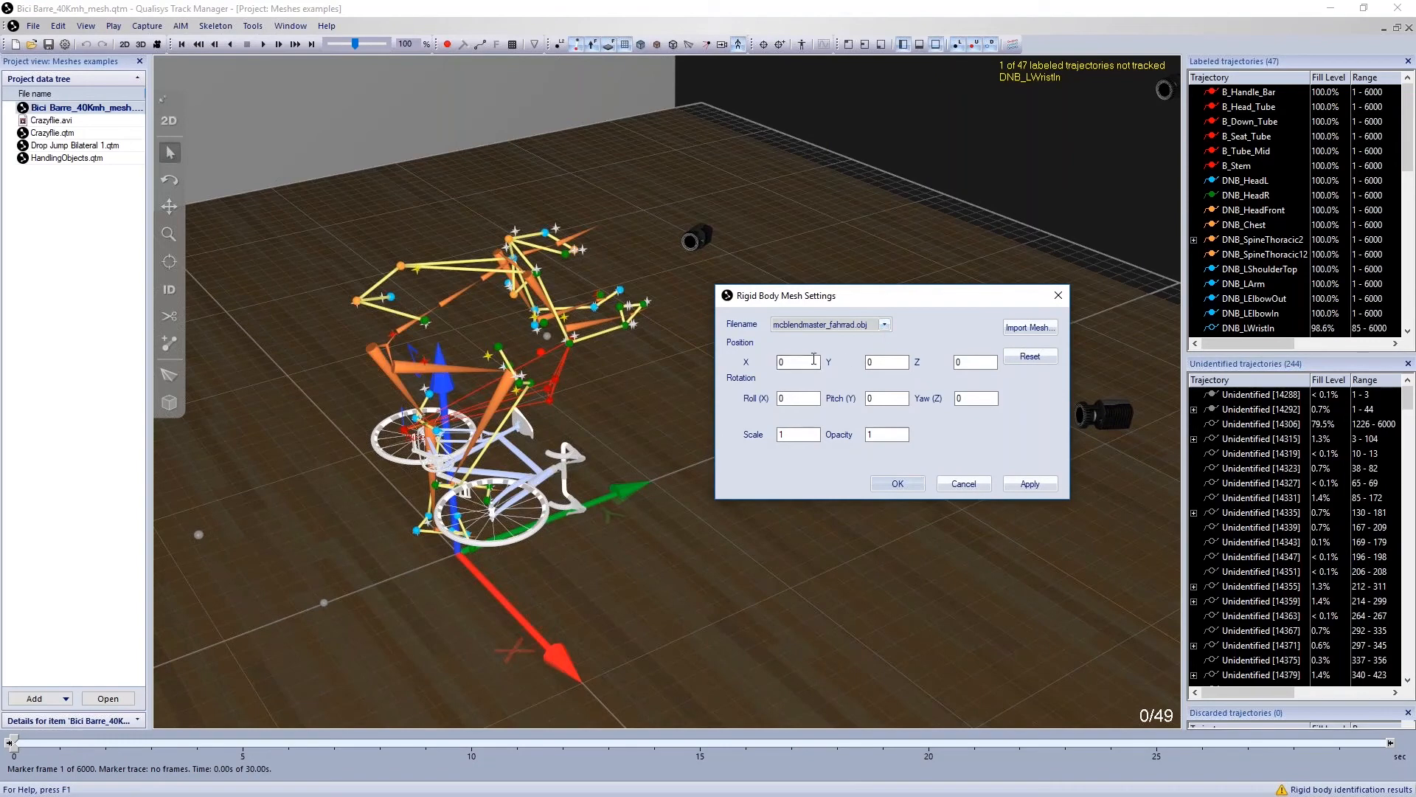
pyautogui.doubleClick(803, 397)
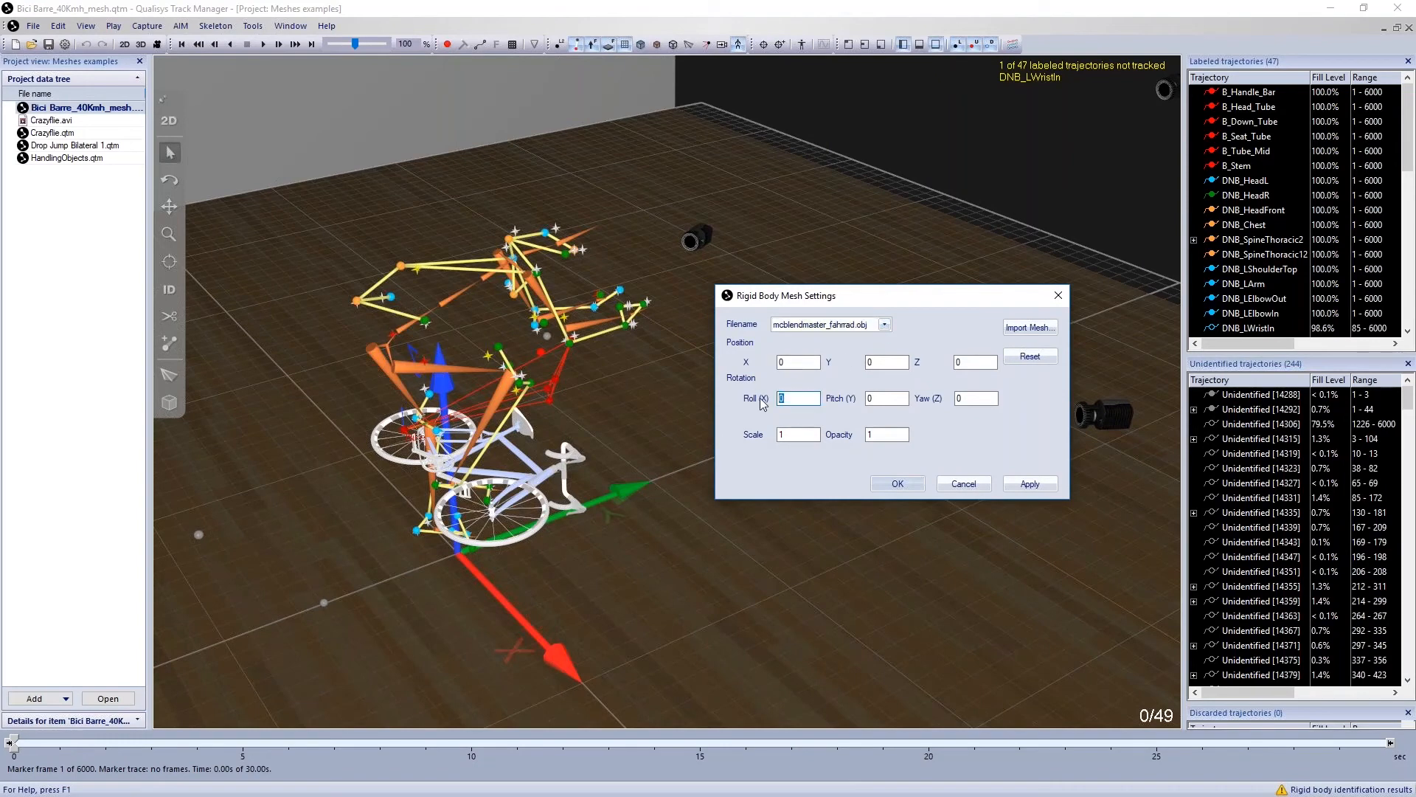
pyautogui.write('90')
pyautogui.click(1030, 484)
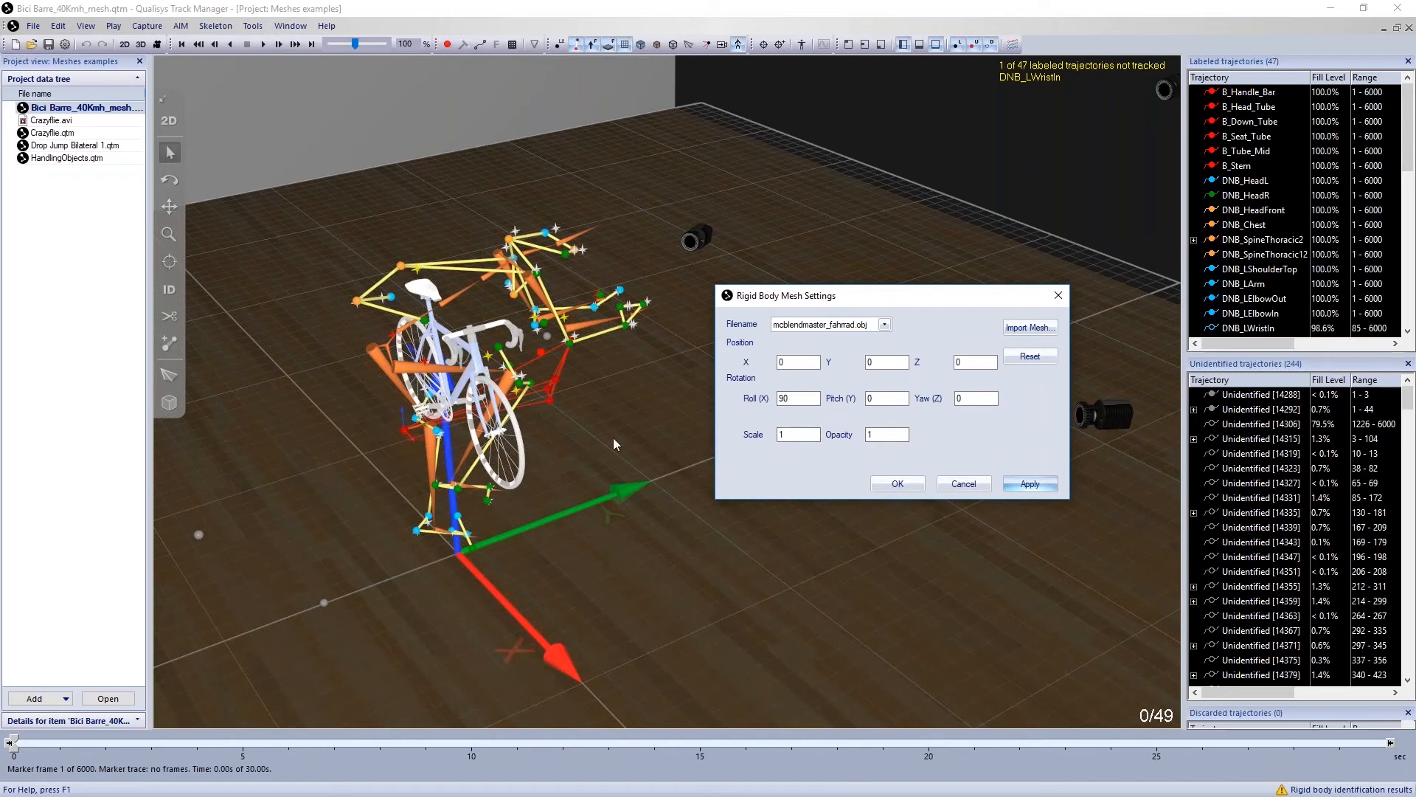
# Set the Bike rigid body mesh's yaw (Z) rotation to 90 and accept the mesh settings
pyautogui.doubleClick(962, 399)
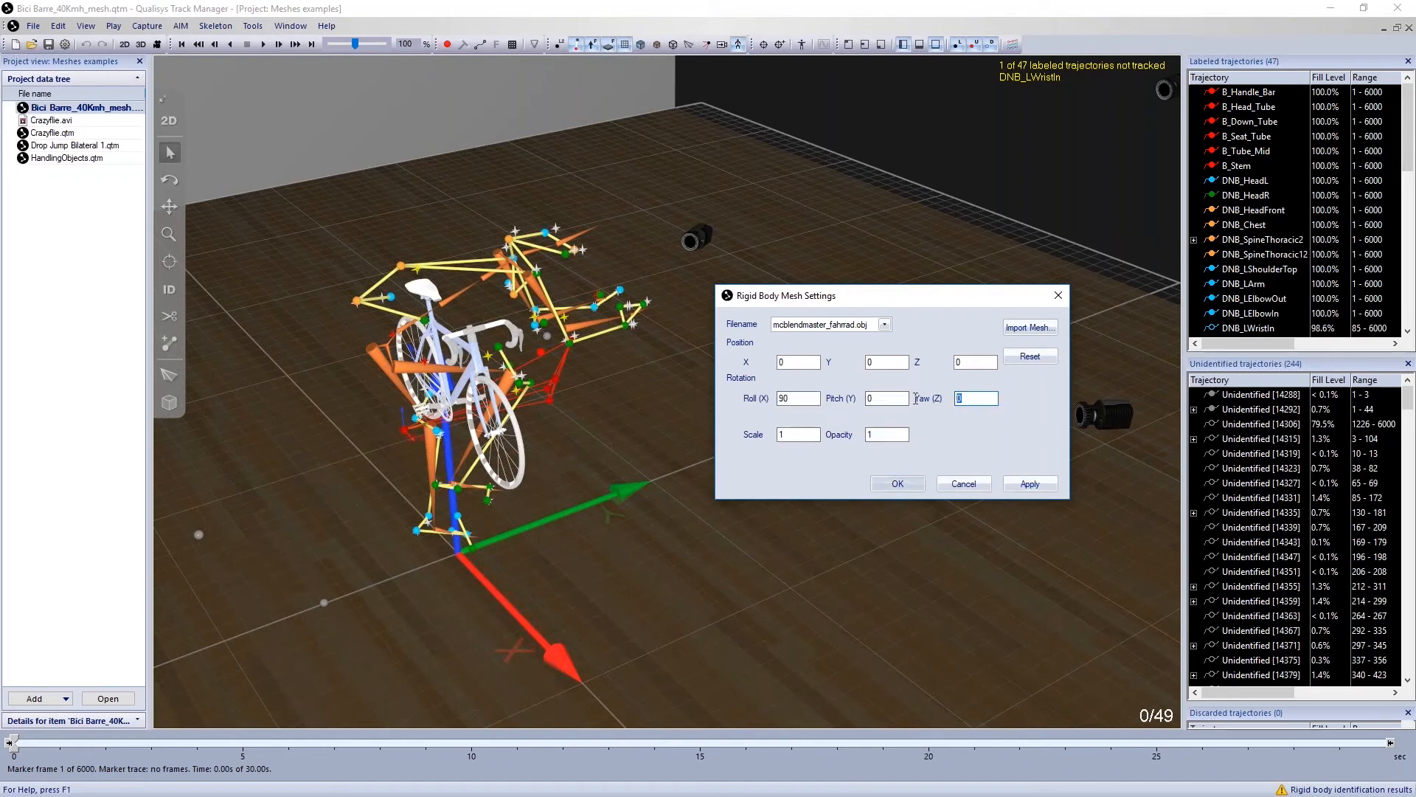
pyautogui.write('90')
pyautogui.click(1046, 481)
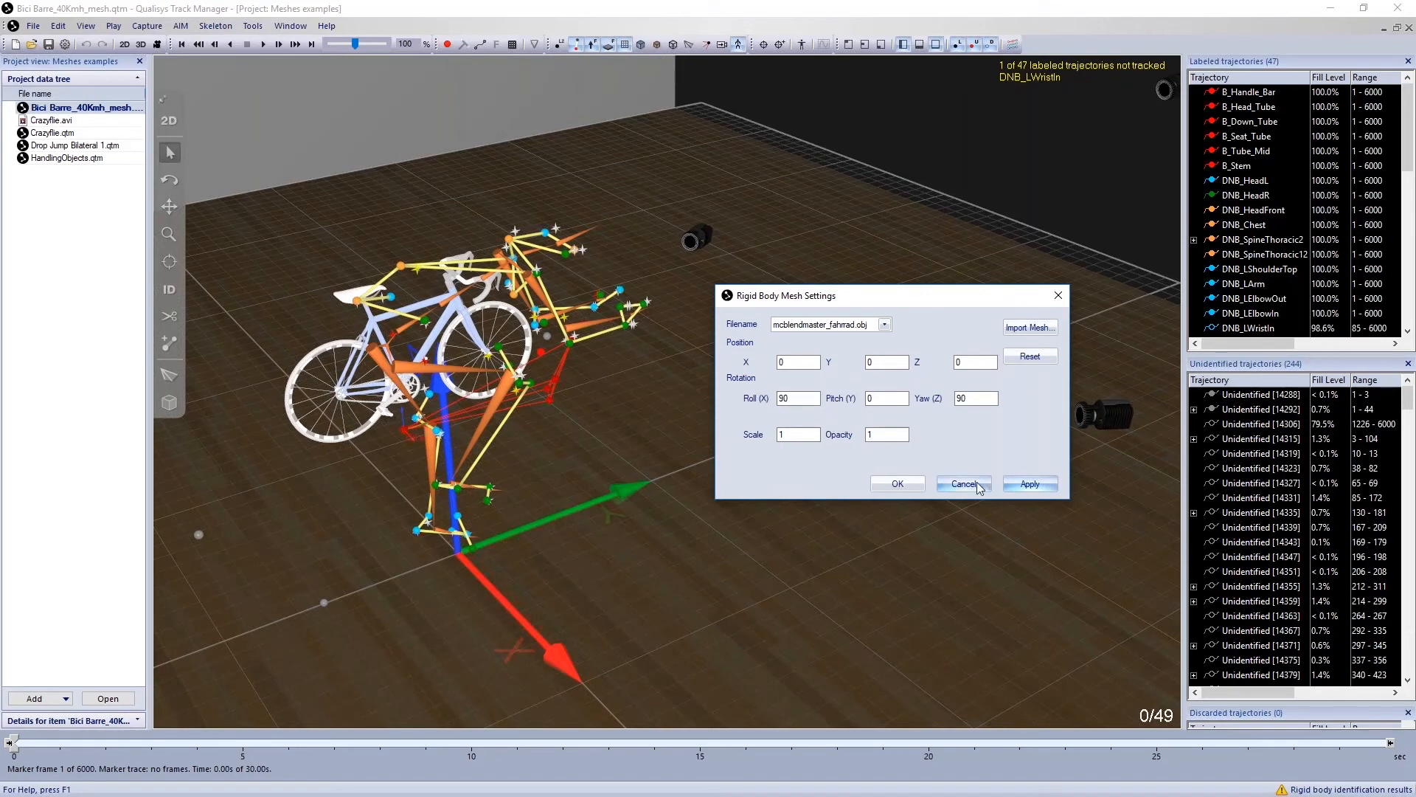
pyautogui.click(896, 484)
# Reopen the Bike rigid body's mesh settings and set the mesh scale to 1.7
pyautogui.moveTo(552, 438); pyautogui.dragTo(646, 406)
pyautogui.rightClick(647, 405)
pyautogui.moveTo(731, 554)
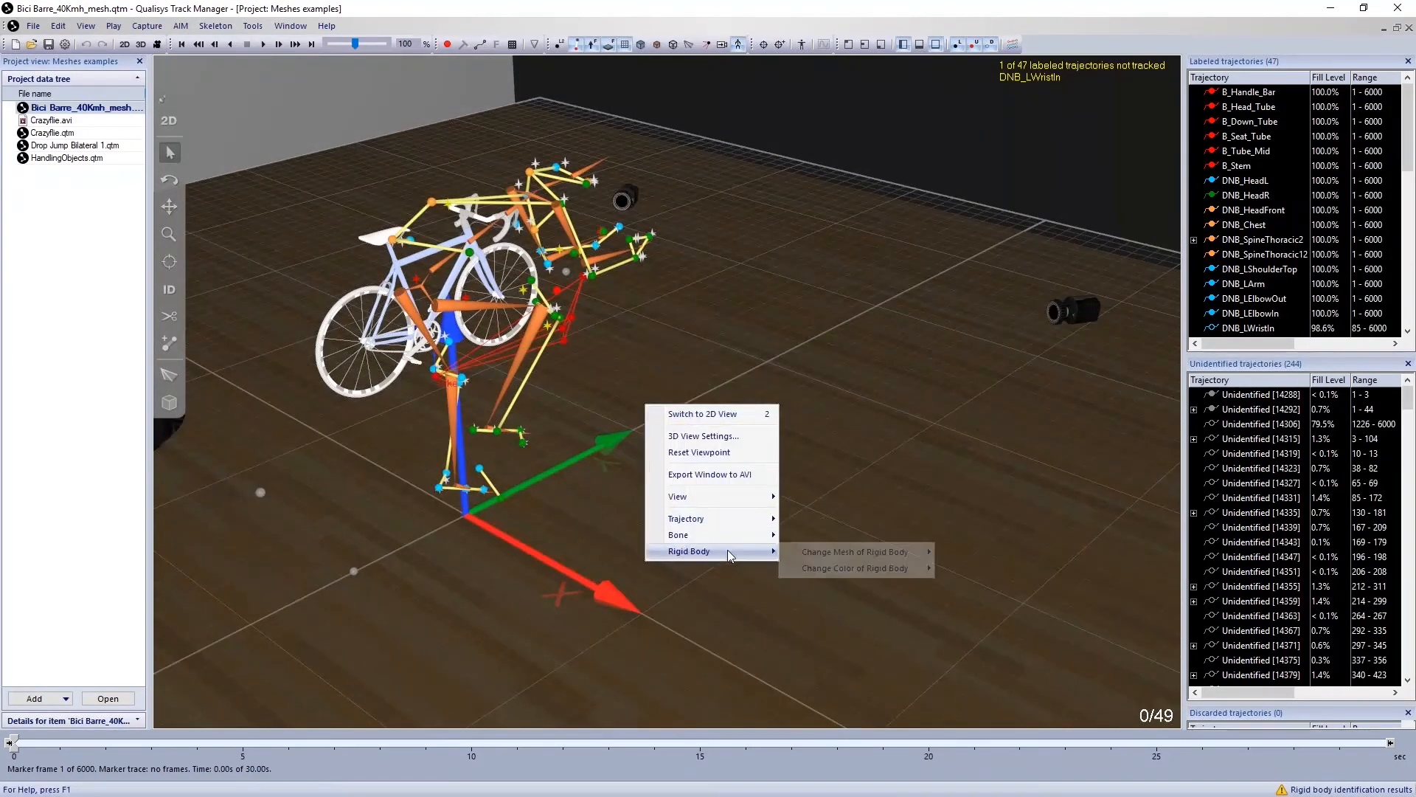
pyautogui.click(976, 553)
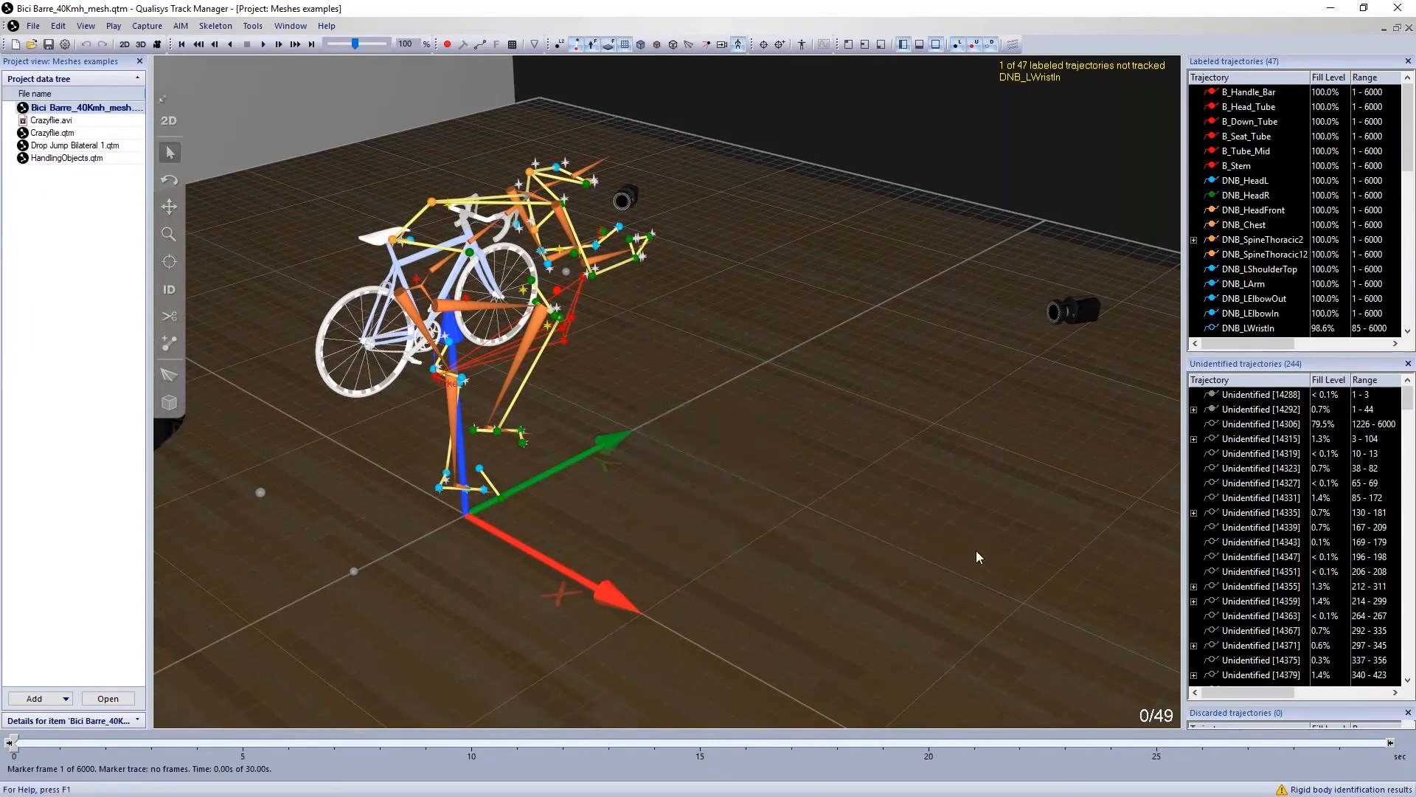
pyautogui.moveTo(705, 310); pyautogui.dragTo(896, 313)
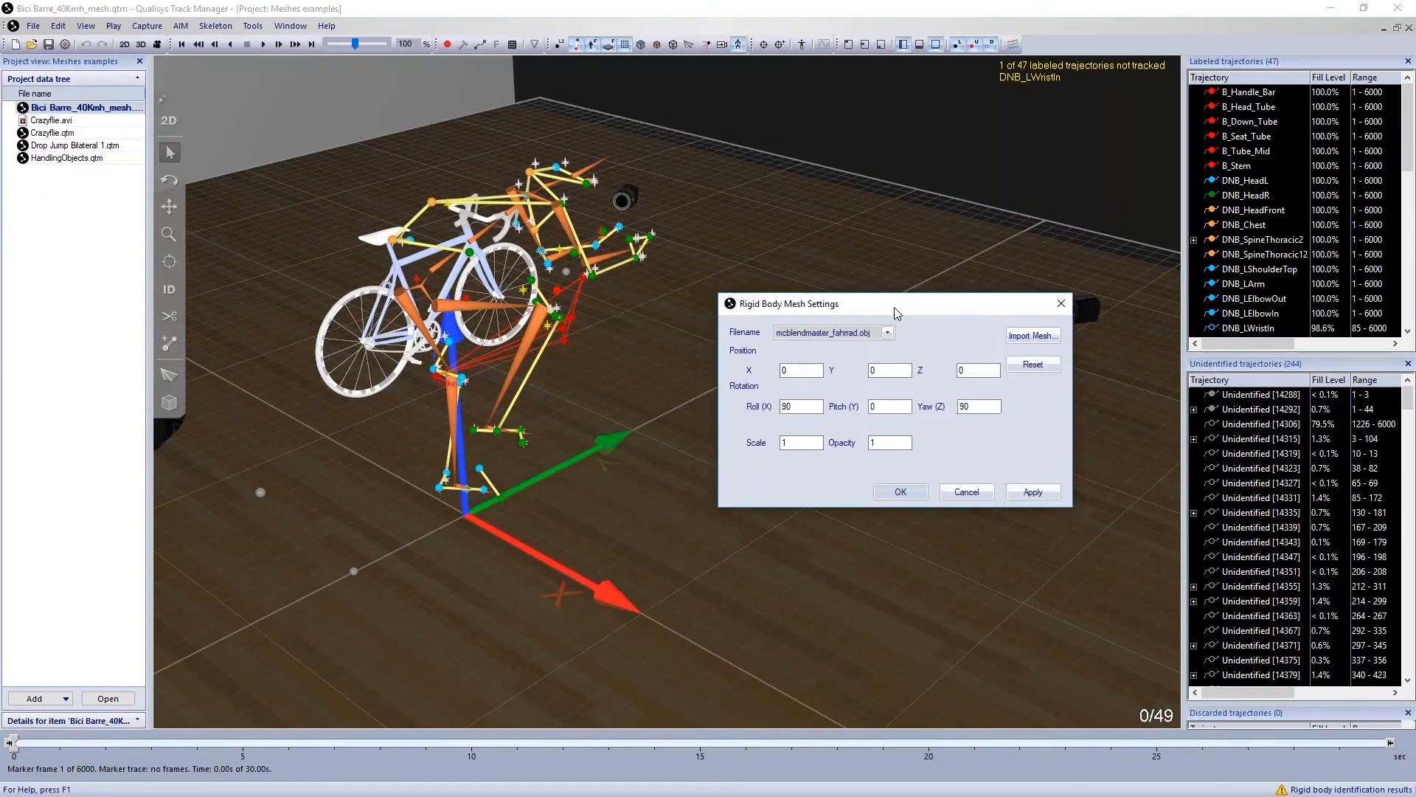
pyautogui.click(809, 444)
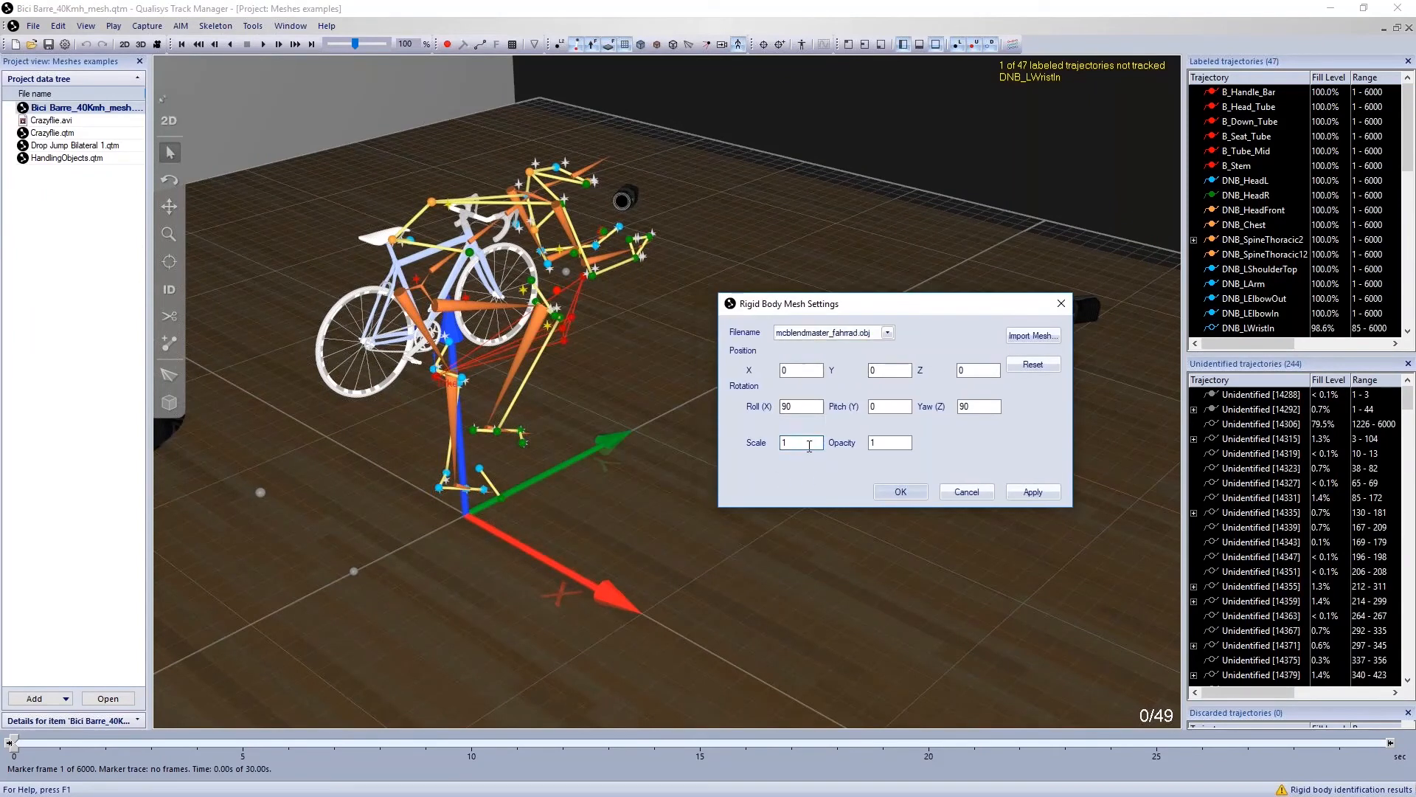
pyautogui.write('.7')
pyautogui.click(1047, 494)
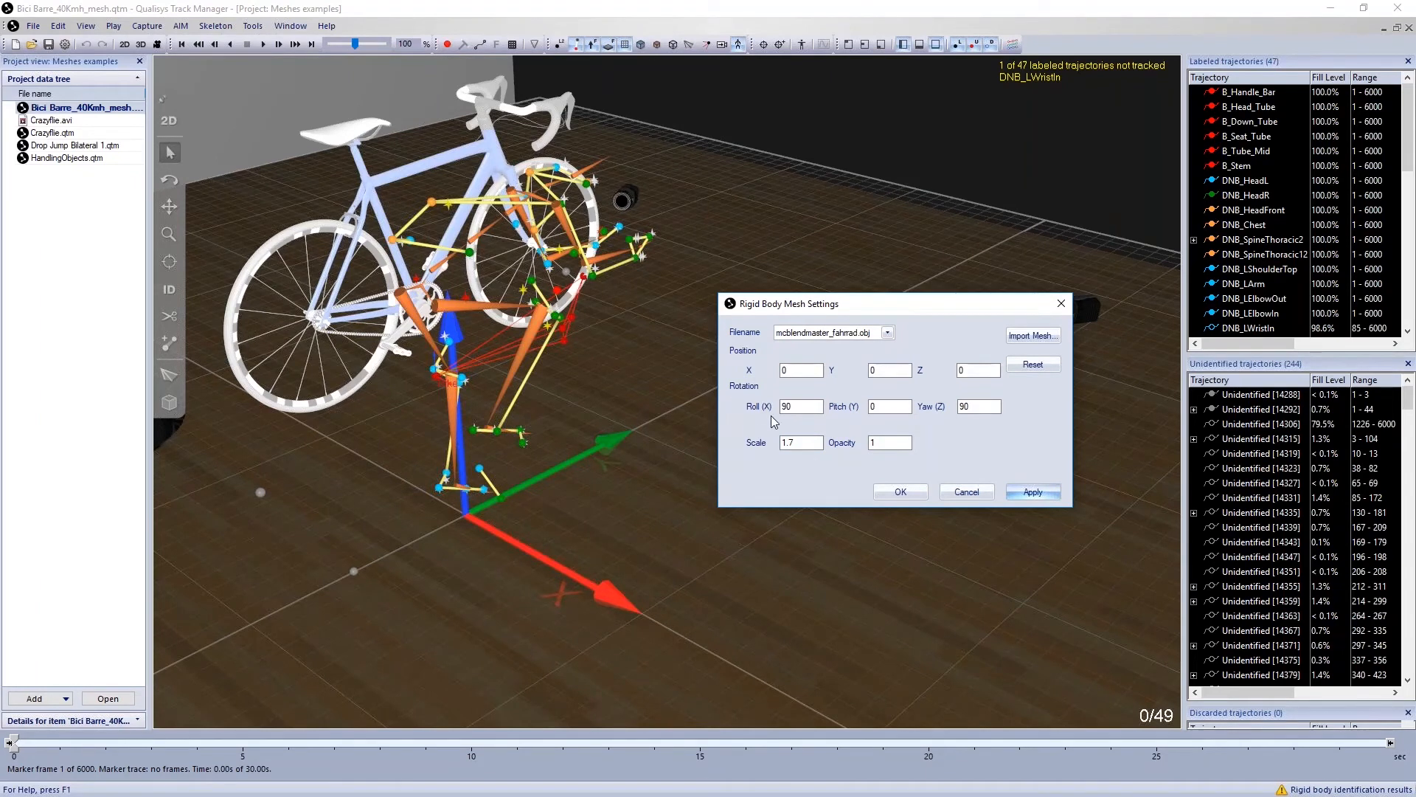
# Try the bike mesh at position X 300 and Z -500 relative to its rigid body
pyautogui.moveTo(826, 311); pyautogui.dragTo(834, 300)
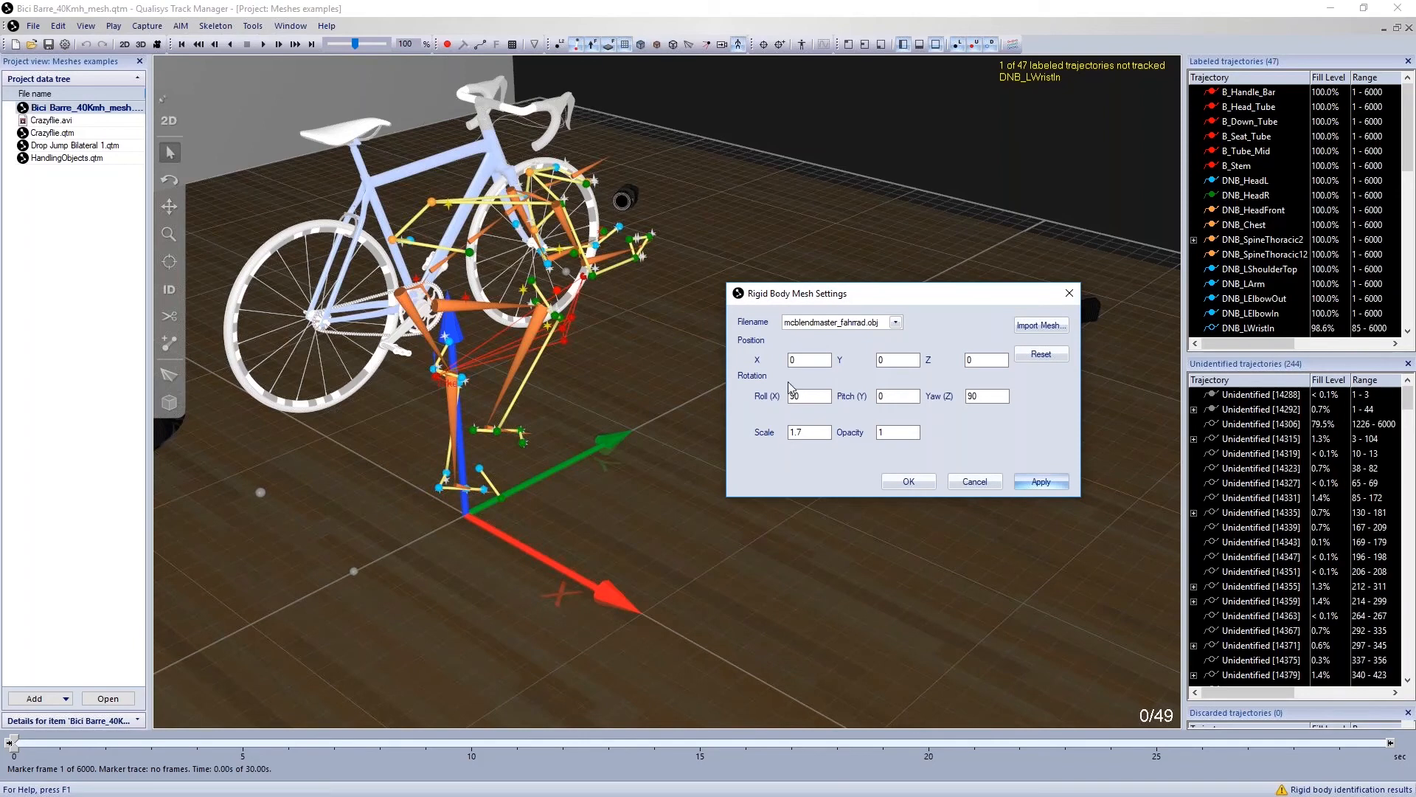
pyautogui.click(813, 360)
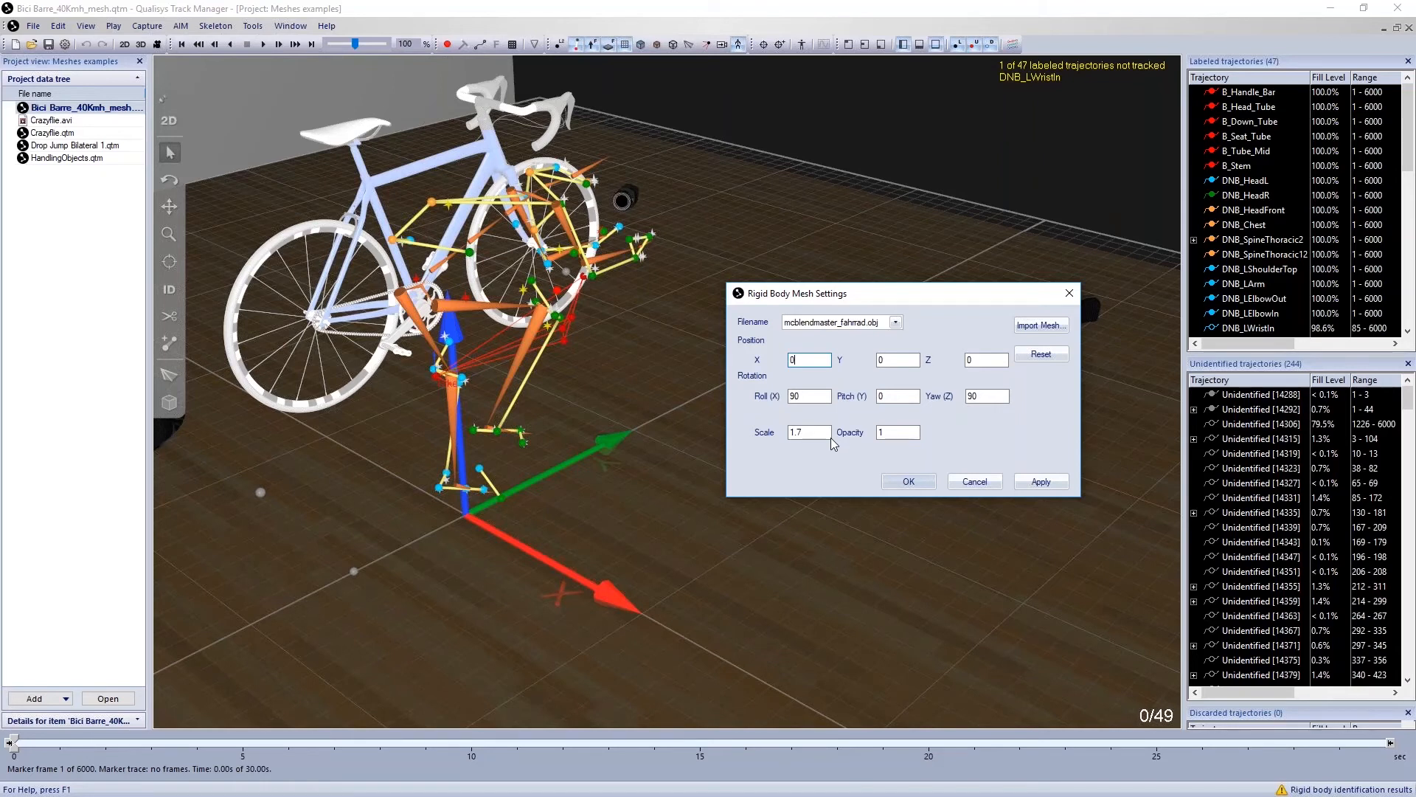
pyautogui.write('100')
pyautogui.press('BackSpace')
pyautogui.press('BackSpace')
pyautogui.press('BackSpace')
pyautogui.press('BackSpace')
pyautogui.write('300')
pyautogui.press('Tab')
pyautogui.press('Tab')
pyautogui.write('-500')
pyautogui.click(1062, 481)
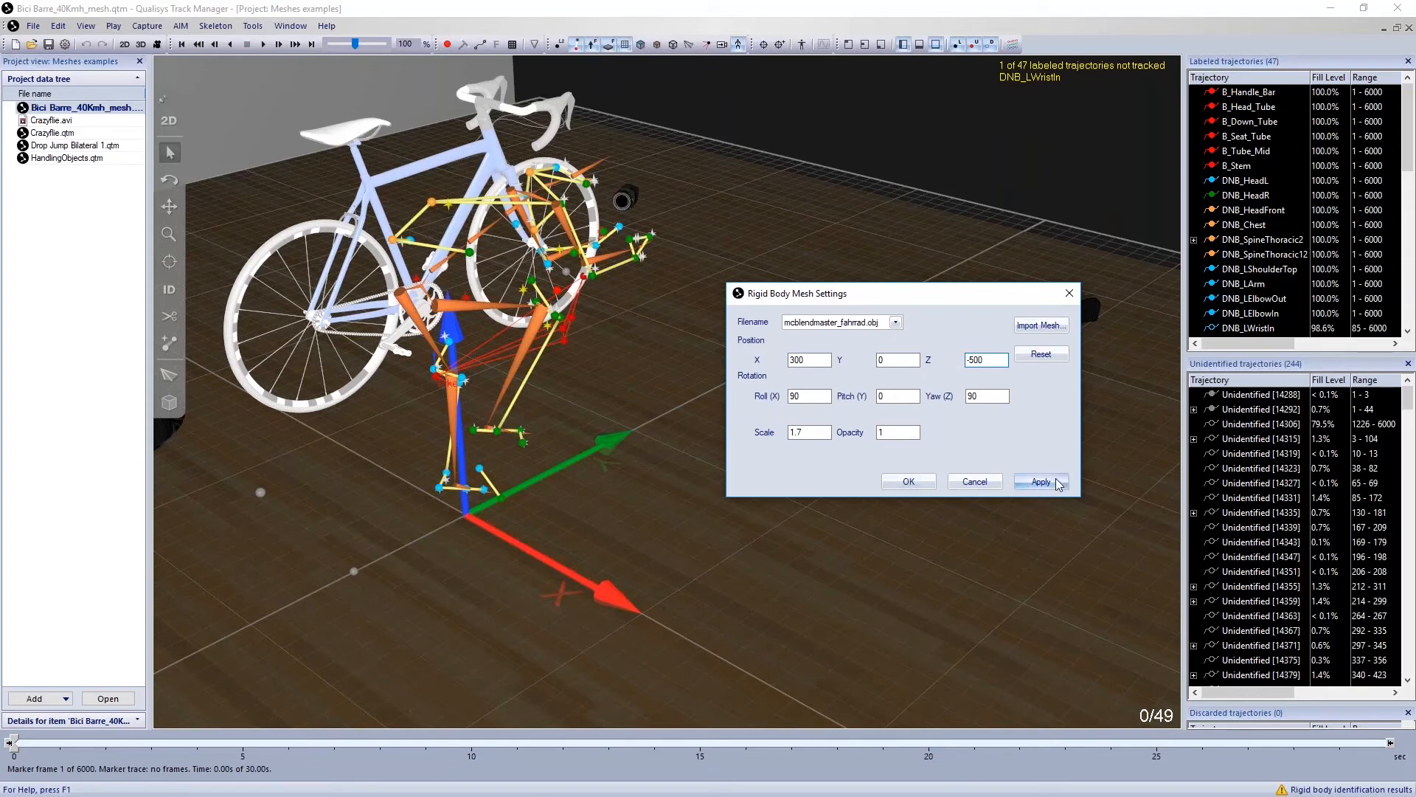
# Set the bike mesh's position to X 280, Y 100 and Z -650 and accept the mesh settings
pyautogui.moveTo(824, 303); pyautogui.dragTo(908, 305)
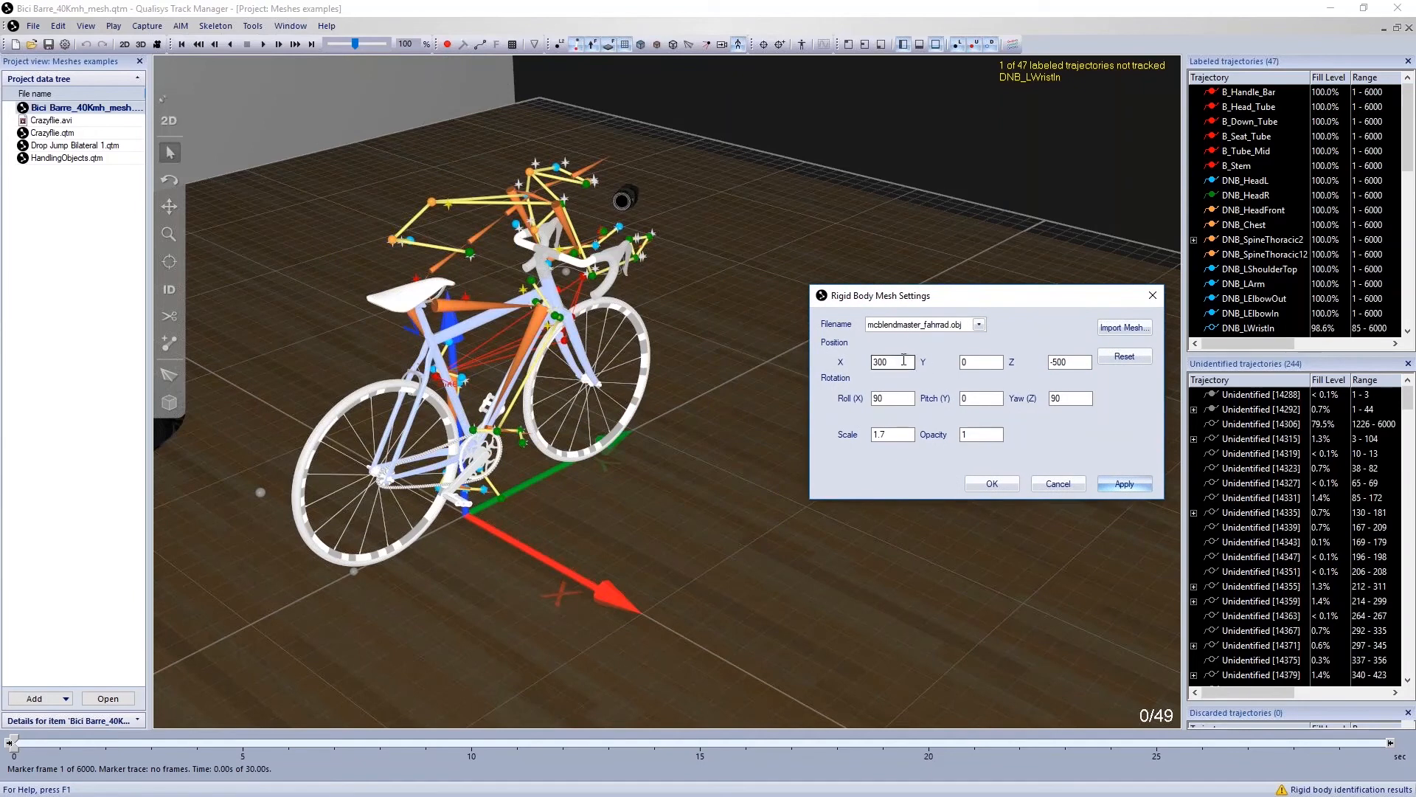
pyautogui.moveTo(901, 360); pyautogui.dragTo(837, 359)
pyautogui.write('280')
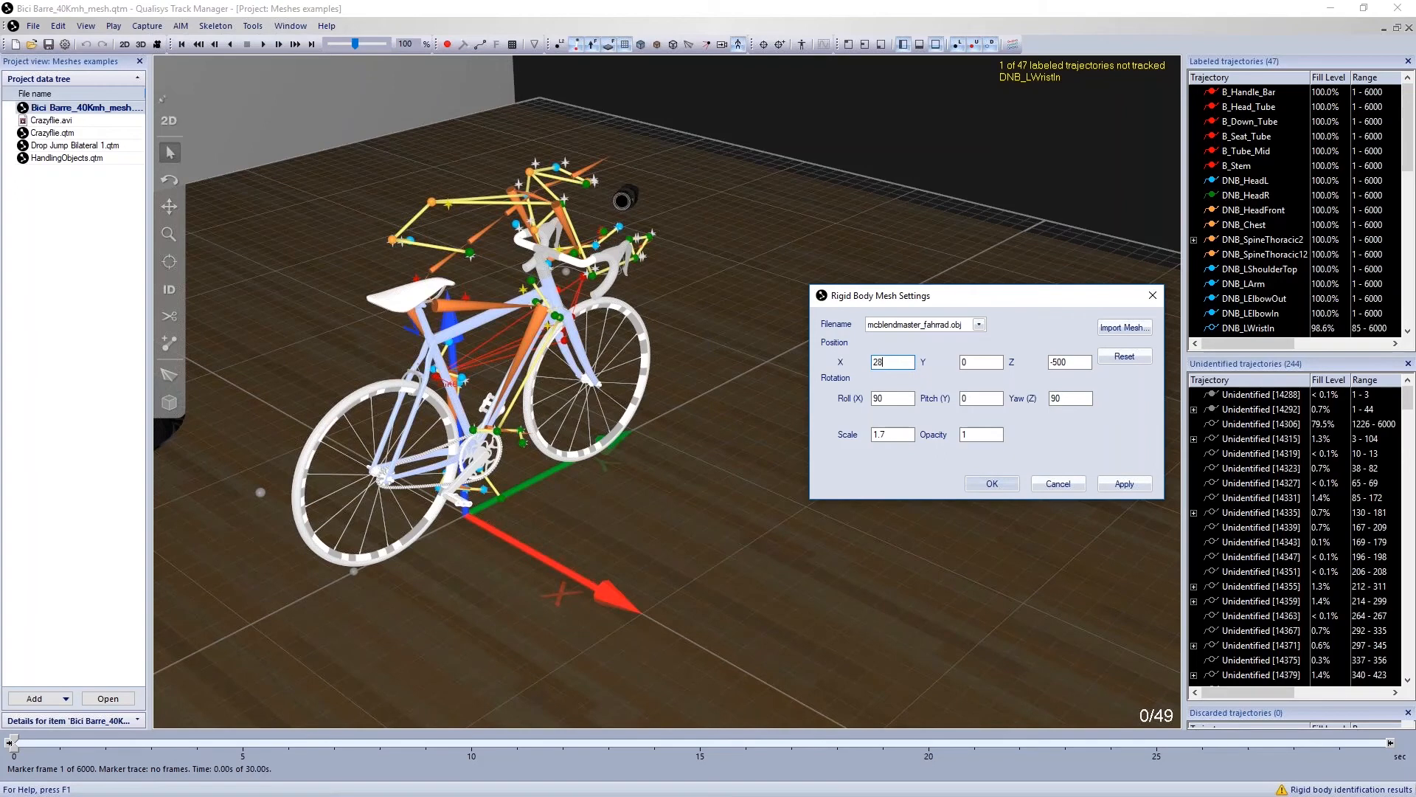
pyautogui.press('Tab')
pyautogui.write('100')
pyautogui.click(1074, 362)
pyautogui.press('BackSpace')
pyautogui.press('BackSpace')
pyautogui.press('BackSpace')
pyautogui.write('650')
pyautogui.click(1135, 489)
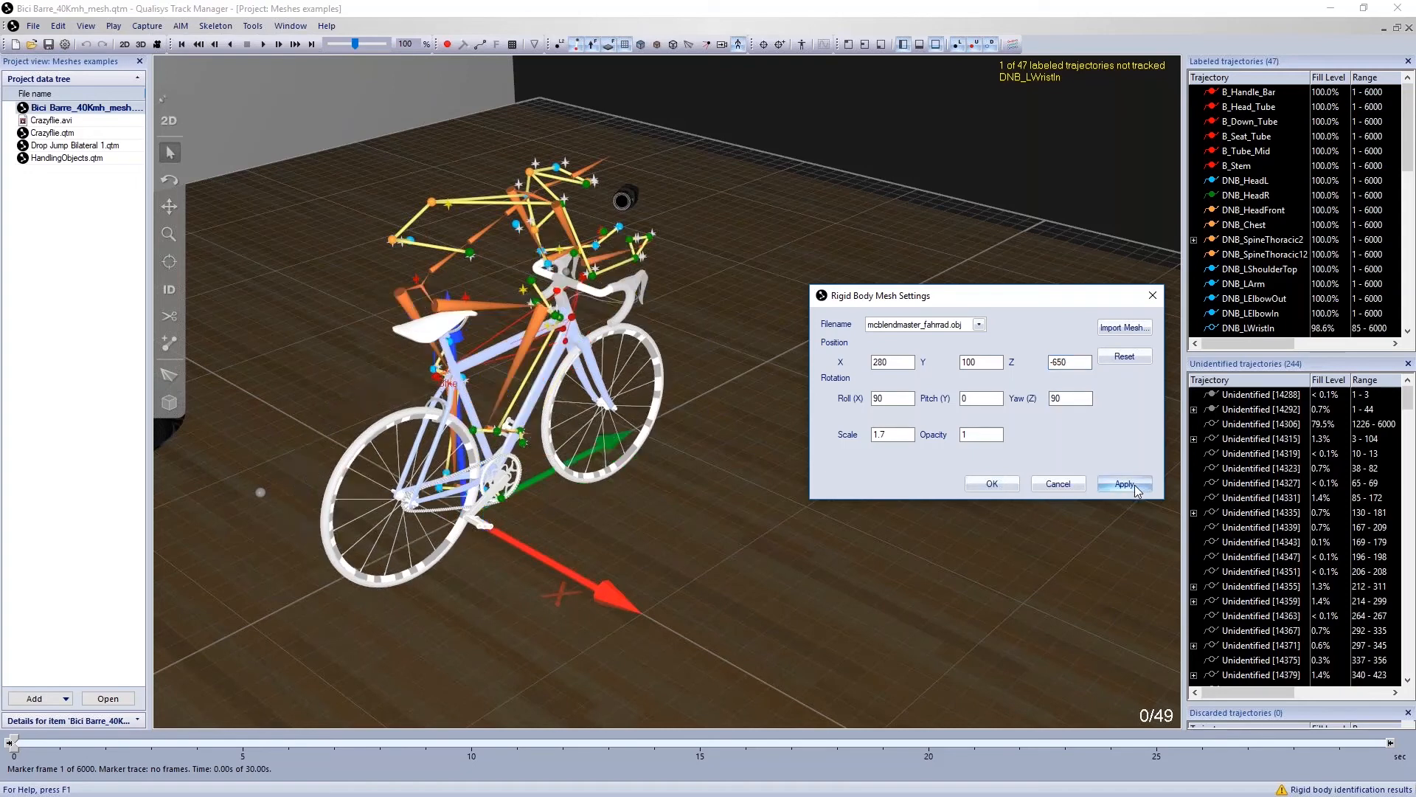
pyautogui.click(991, 484)
# Play back the cycling recording and check from several angles how the bike mesh fits the rider, then stop playback
pyautogui.moveTo(989, 489); pyautogui.dragTo(872, 529)
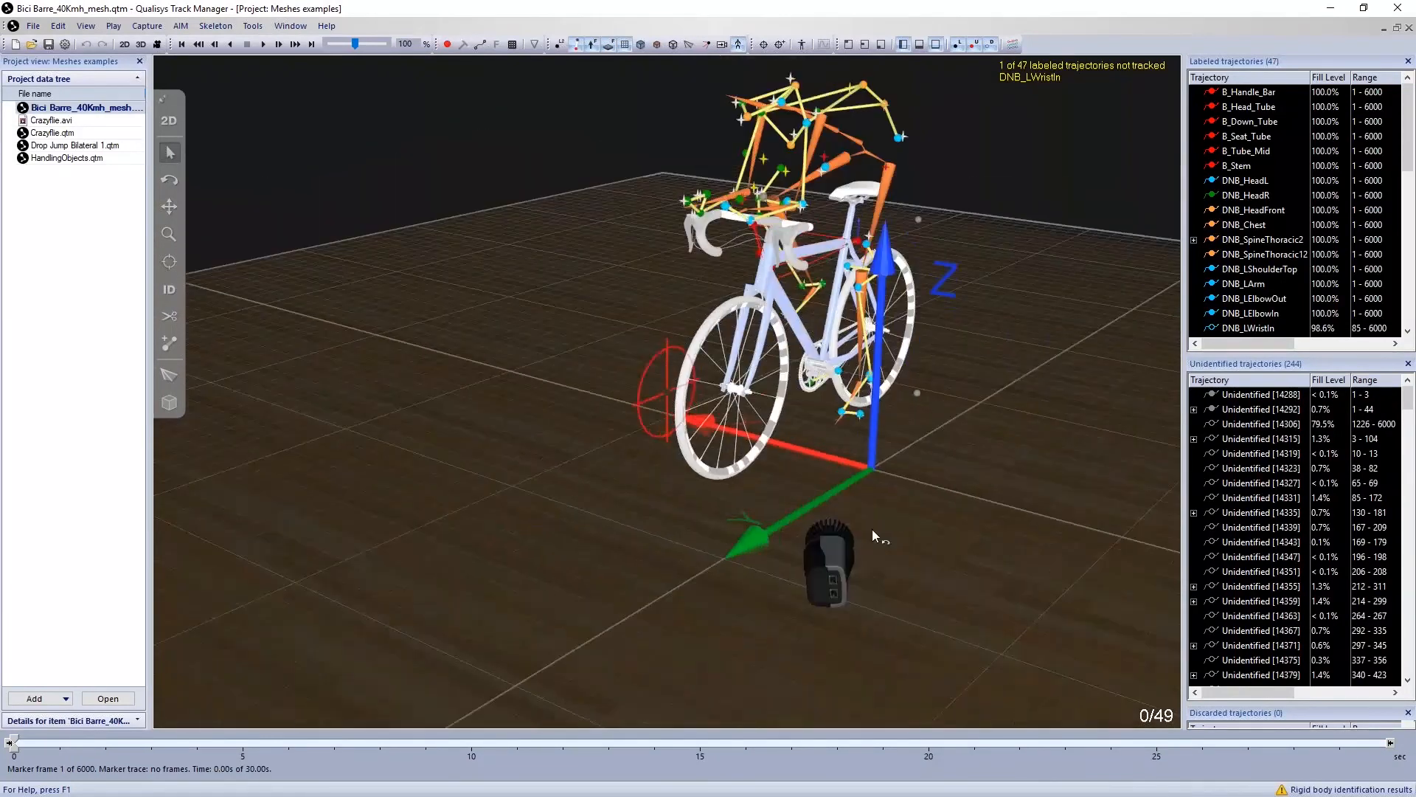
pyautogui.press('space')
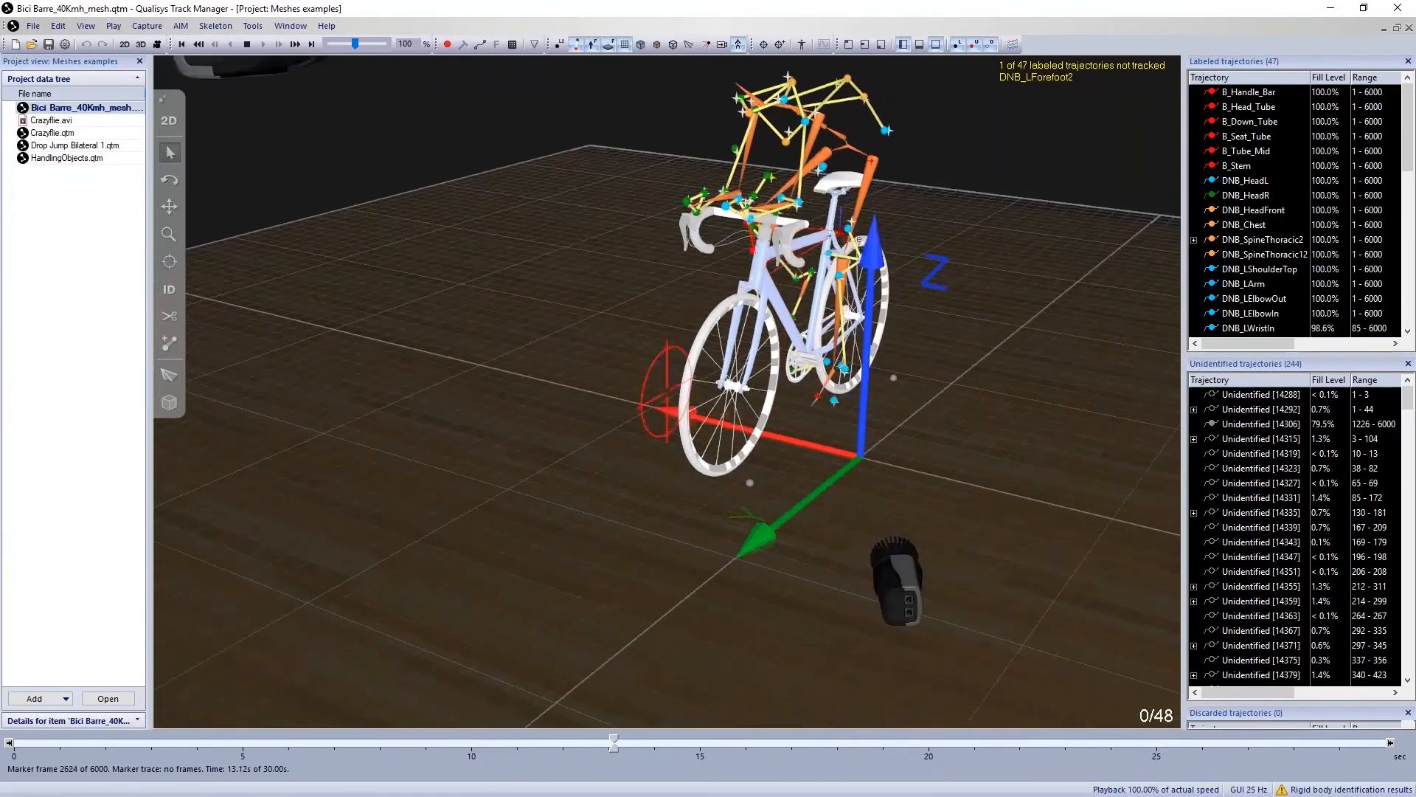
pyautogui.moveTo(794, 502)
pyautogui.mouseDown()
pyautogui.moveTo(840, 496)
pyautogui.moveTo(816, 489)
pyautogui.mouseUp()
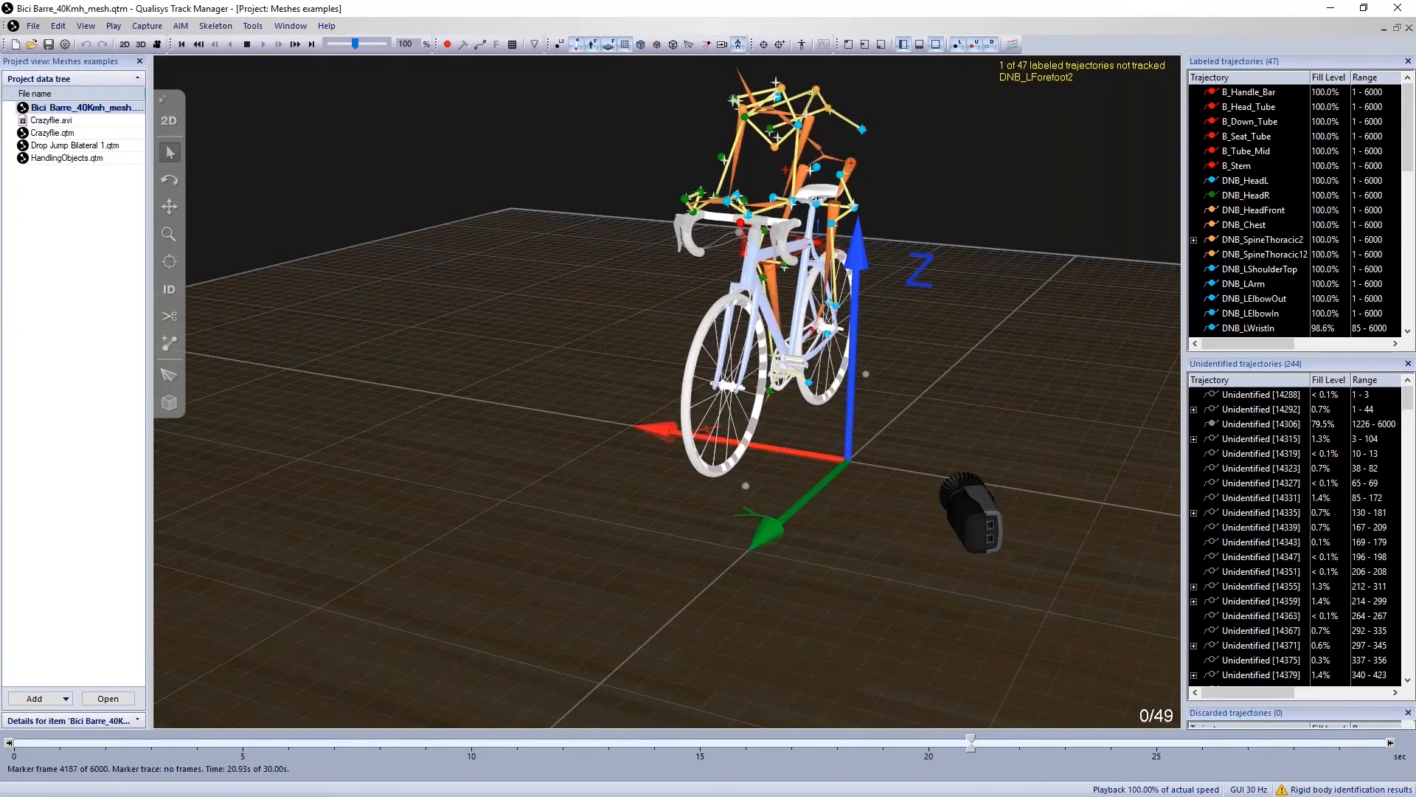
pyautogui.moveTo(1022, 455); pyautogui.dragTo(862, 481)
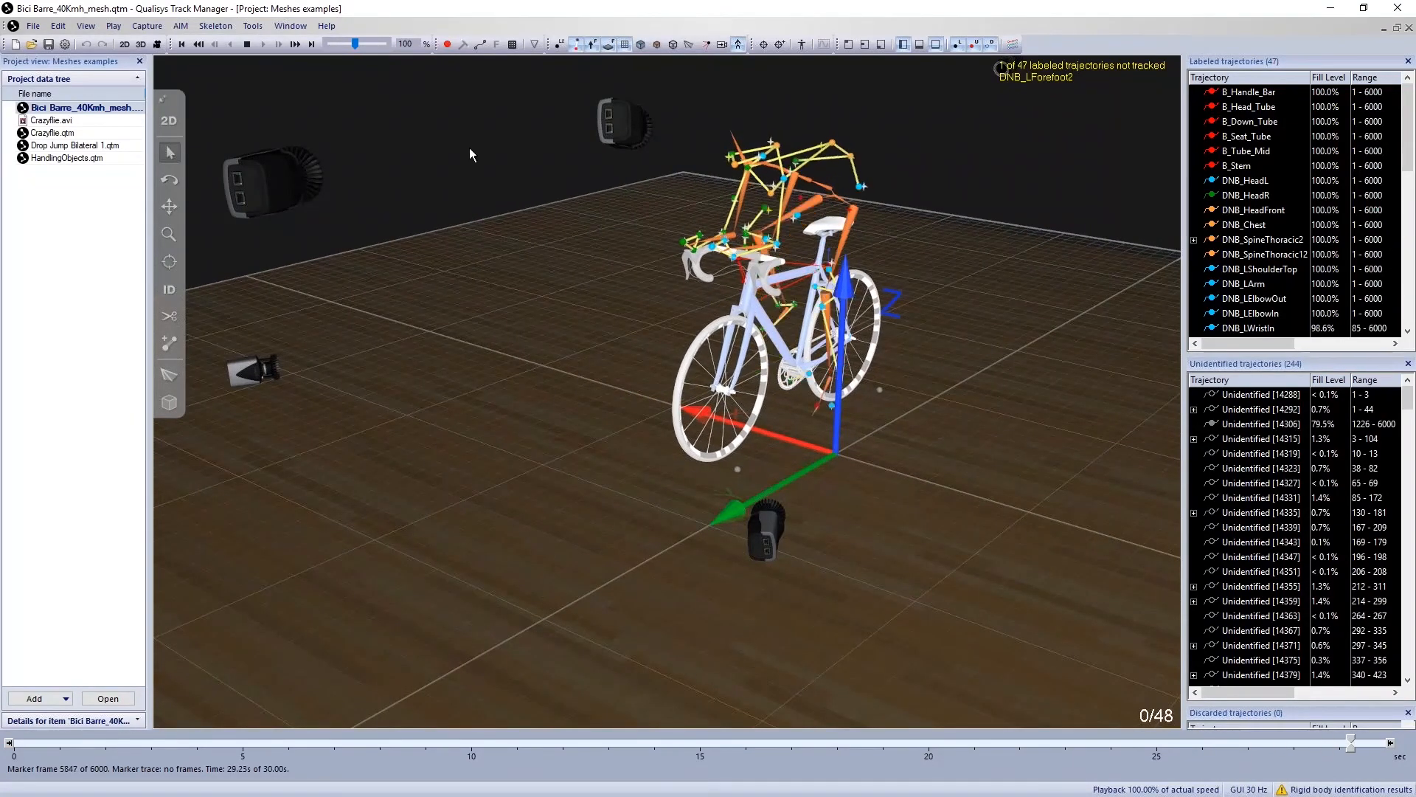
pyautogui.click(247, 45)
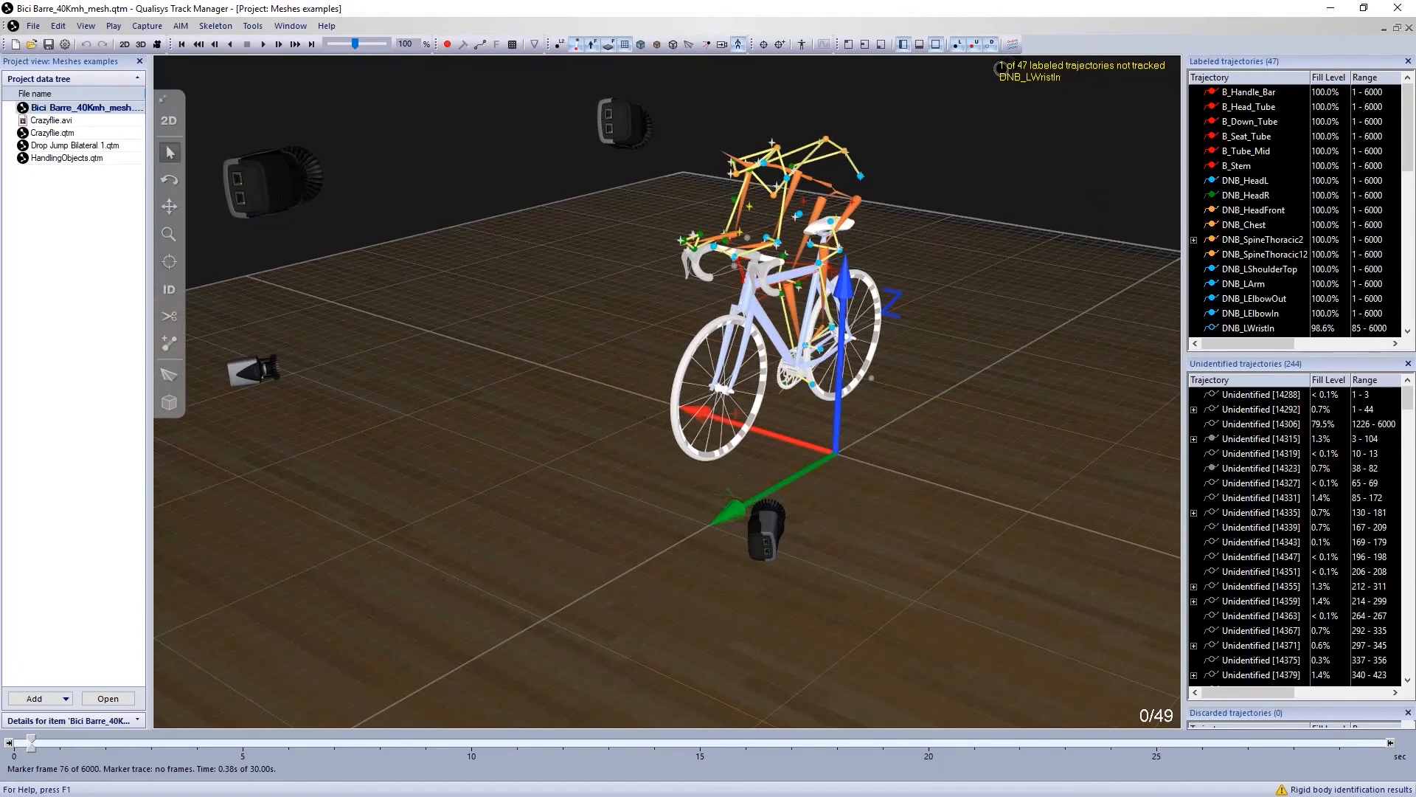
# Open the HandlingObjects.qtm recording and show the hands with the cube and pen rigid bodies in the 3D view
pyautogui.doubleClick(81, 160)
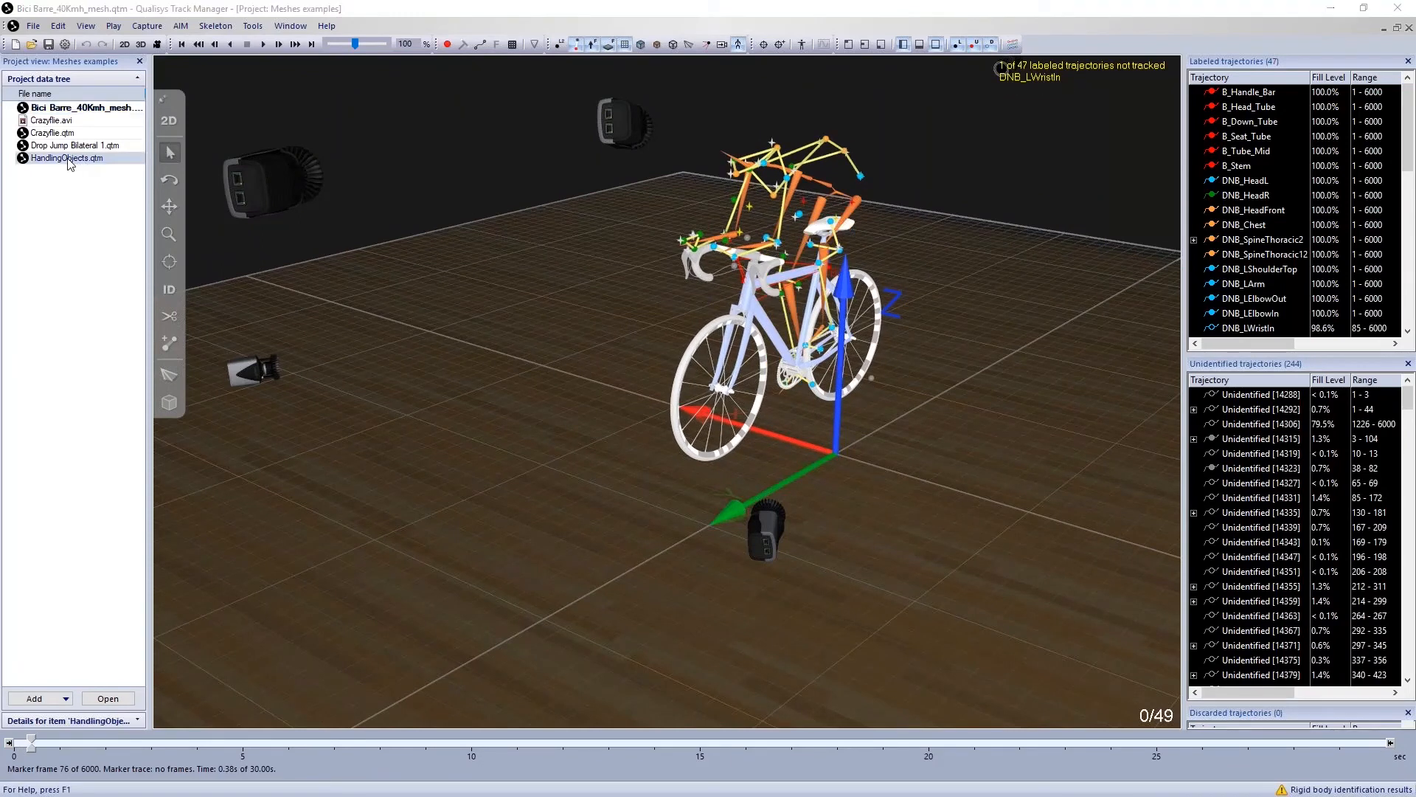
pyautogui.click(701, 449)
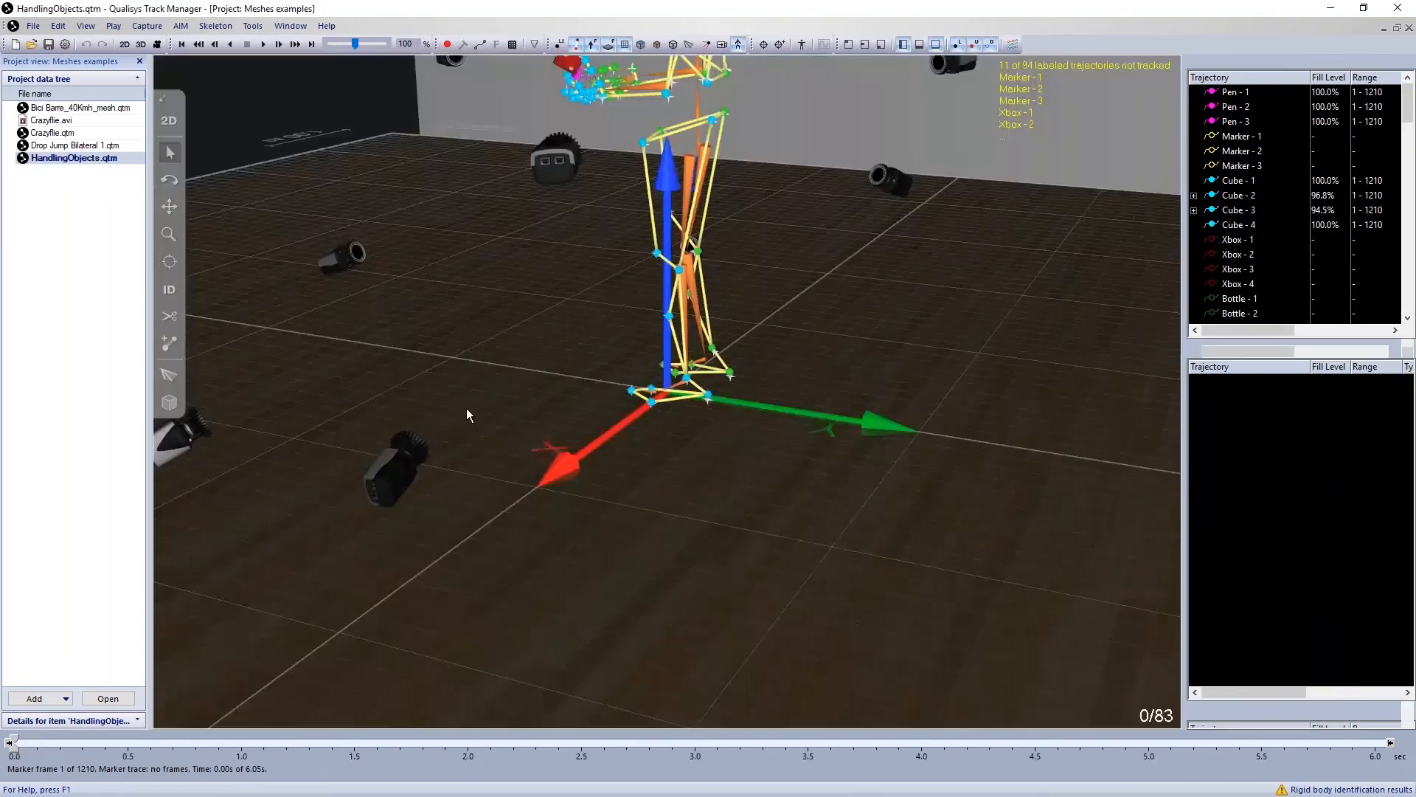
pyautogui.moveTo(450, 375); pyautogui.dragTo(657, 440)
pyautogui.scroll(-5, 738, 396)
pyautogui.scroll(3, 657, 439)
pyautogui.moveTo(657, 439); pyautogui.dragTo(655, 564, button='right')
pyautogui.scroll(3, 666, 349)
pyautogui.moveTo(726, 359)
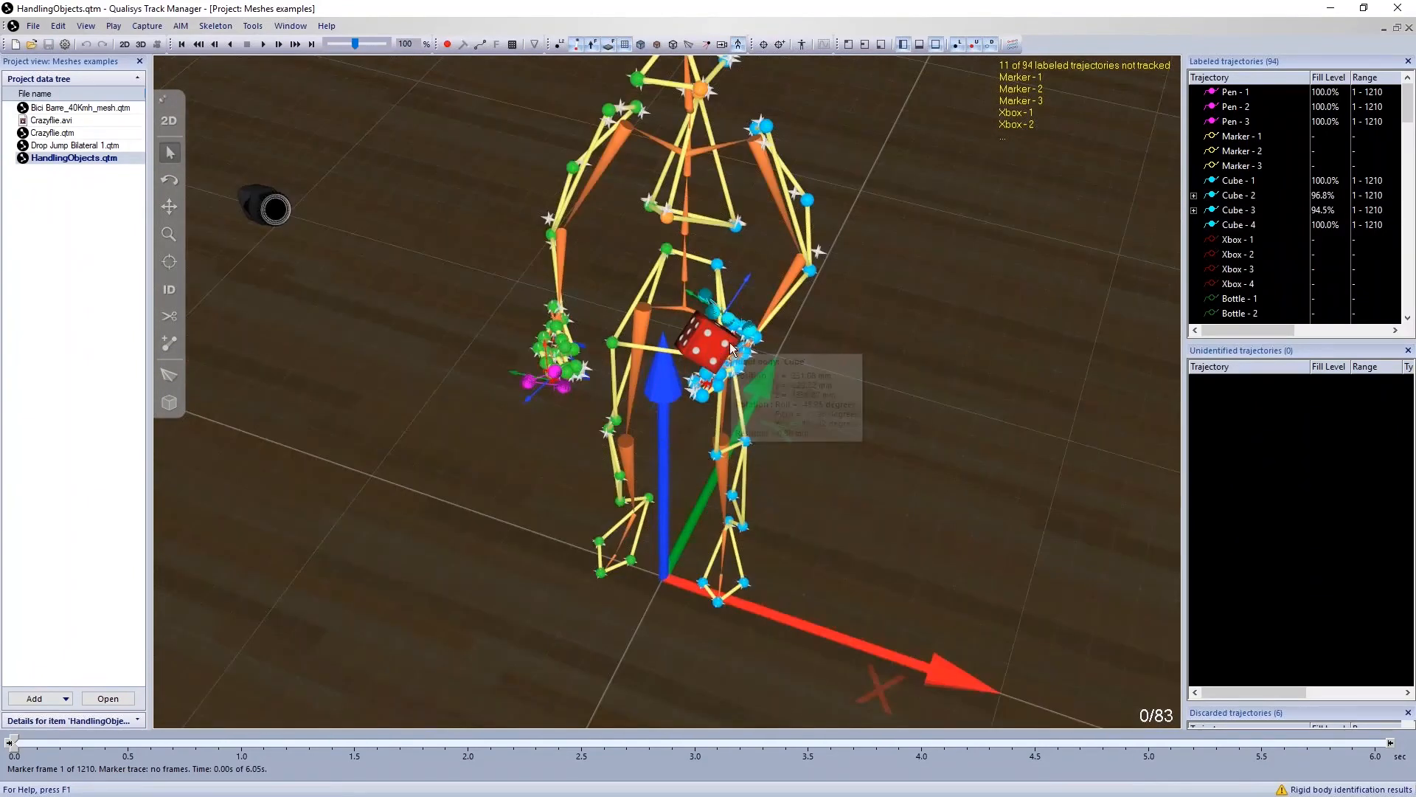
pyautogui.moveTo(810, 397); pyautogui.dragTo(435, 199)
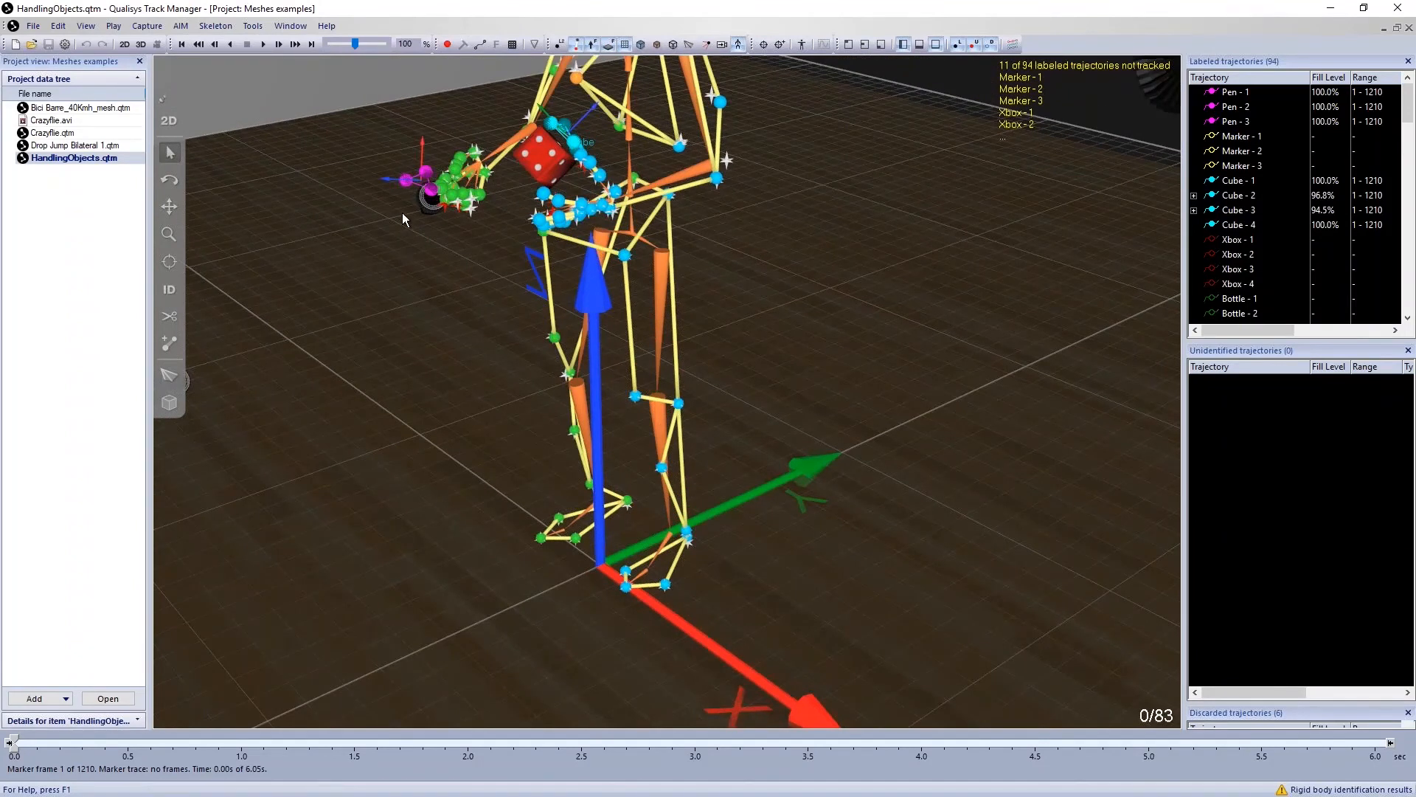
# Assign Pen_triang.obj as the Pen rigid body's mesh, keeping the preset position, rotation and scale
pyautogui.rightClick(402, 214)
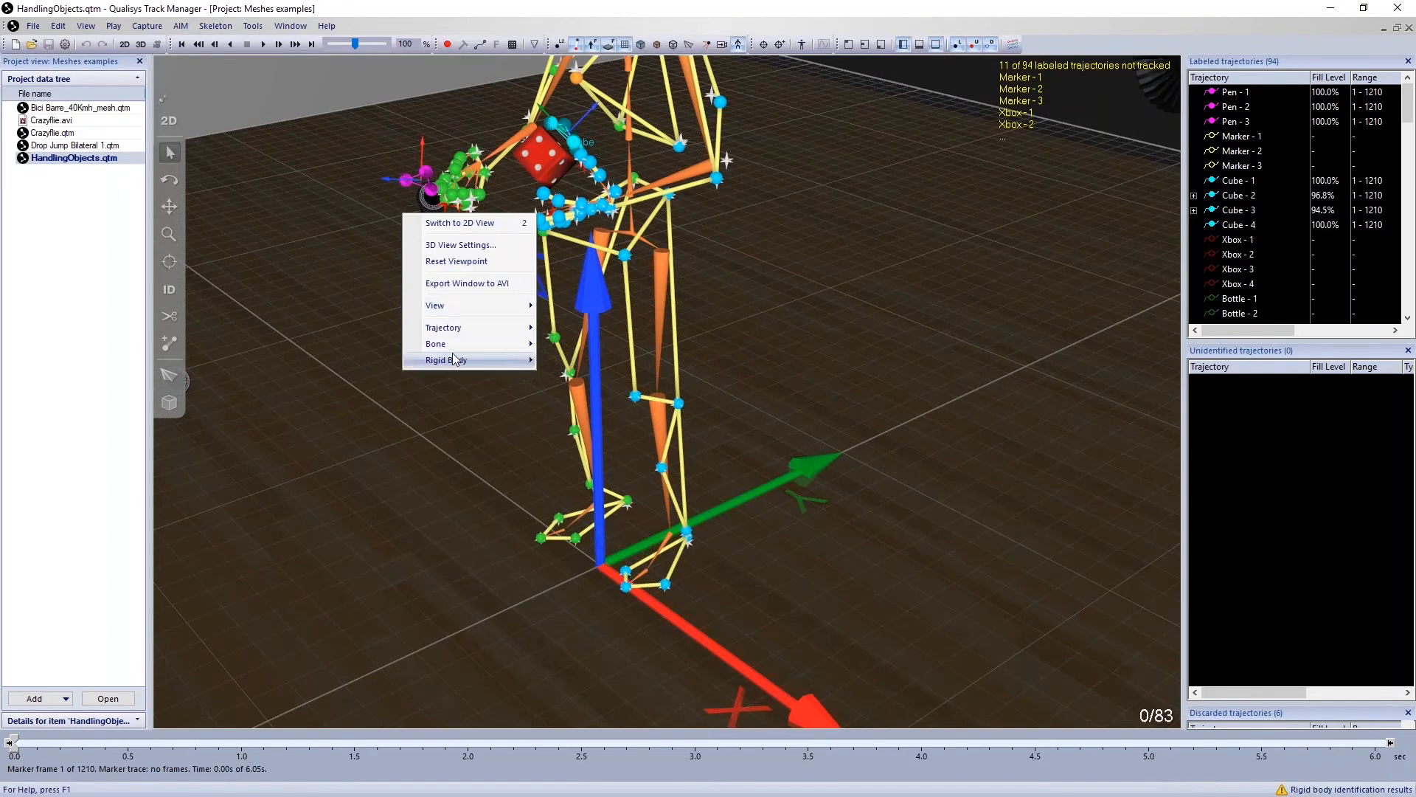
pyautogui.moveTo(463, 366)
pyautogui.moveTo(565, 363)
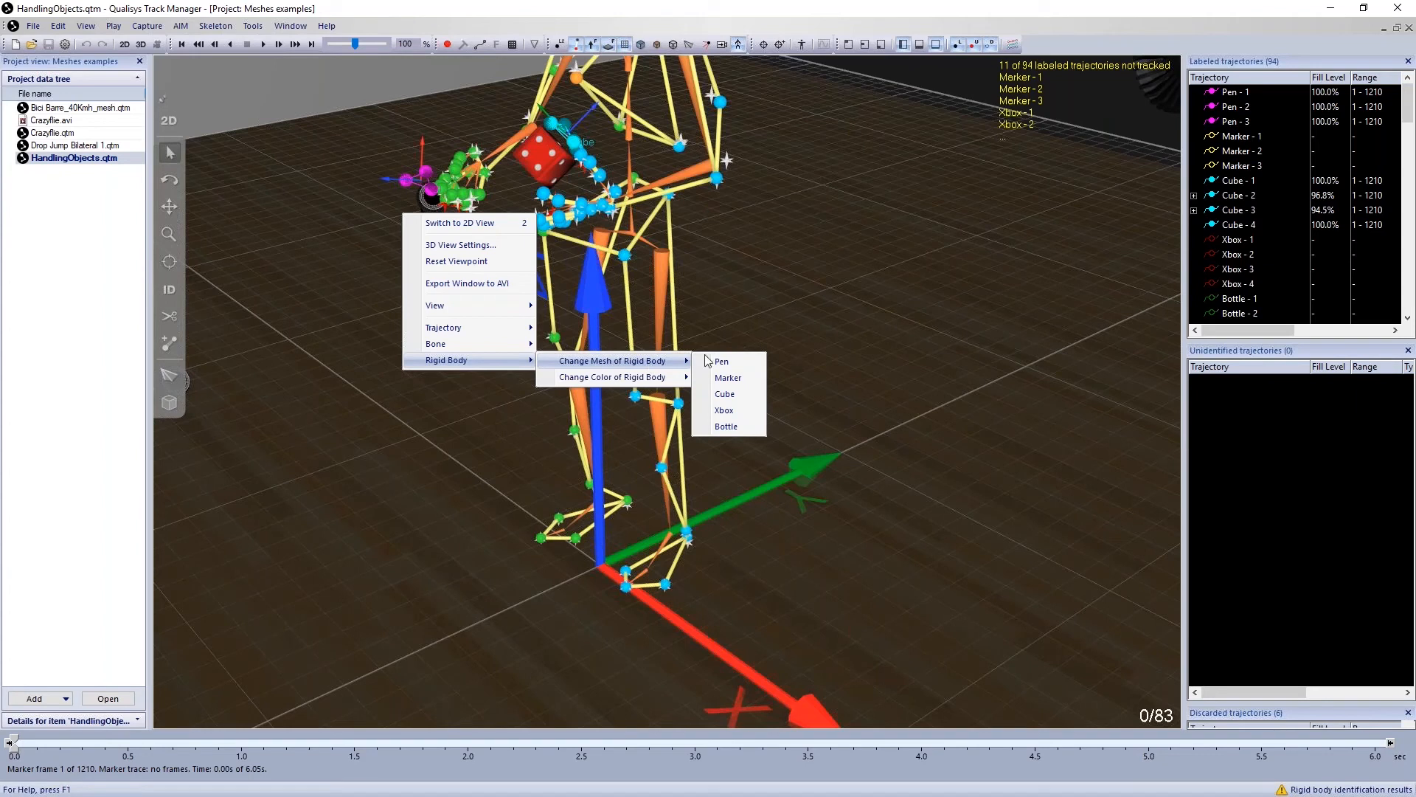
pyautogui.click(740, 362)
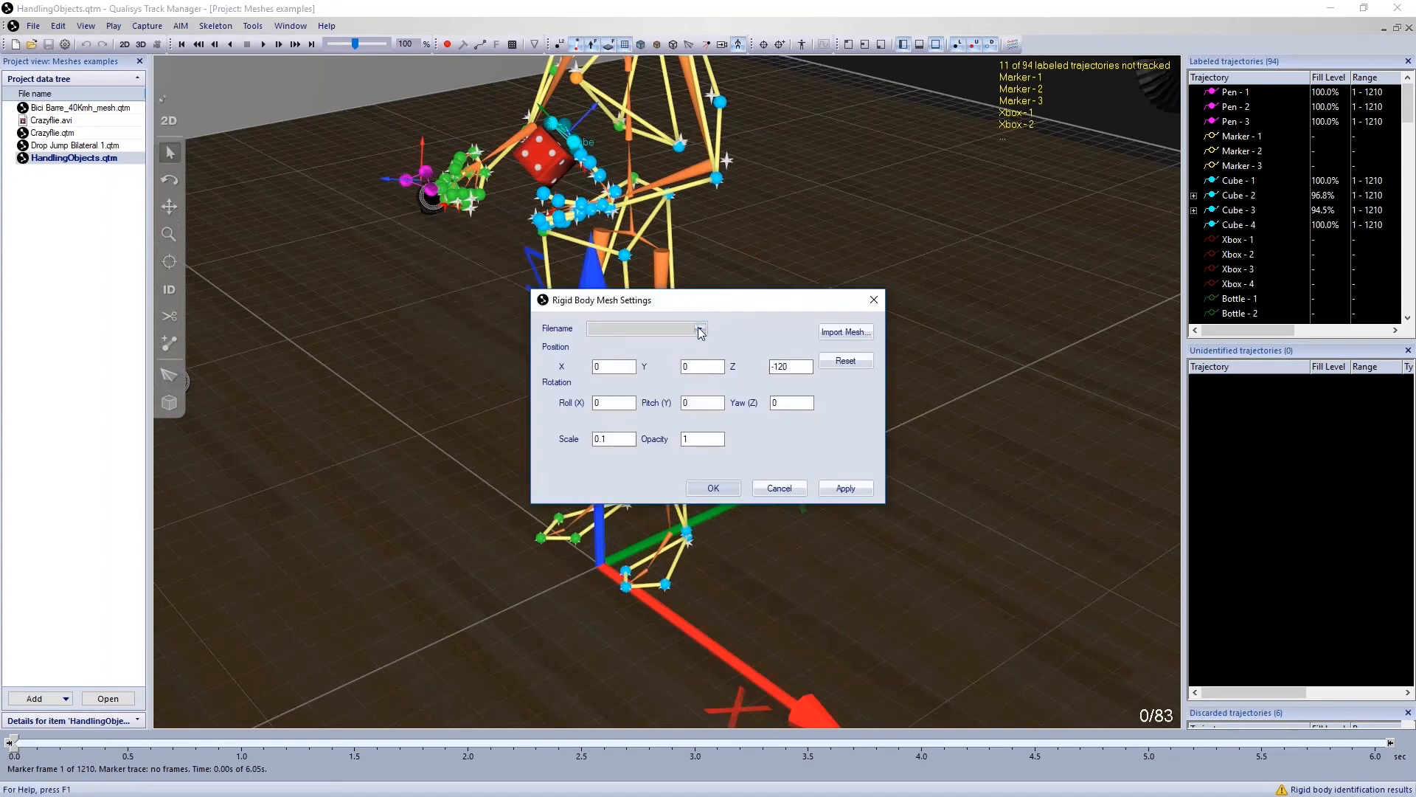
pyautogui.click(700, 329)
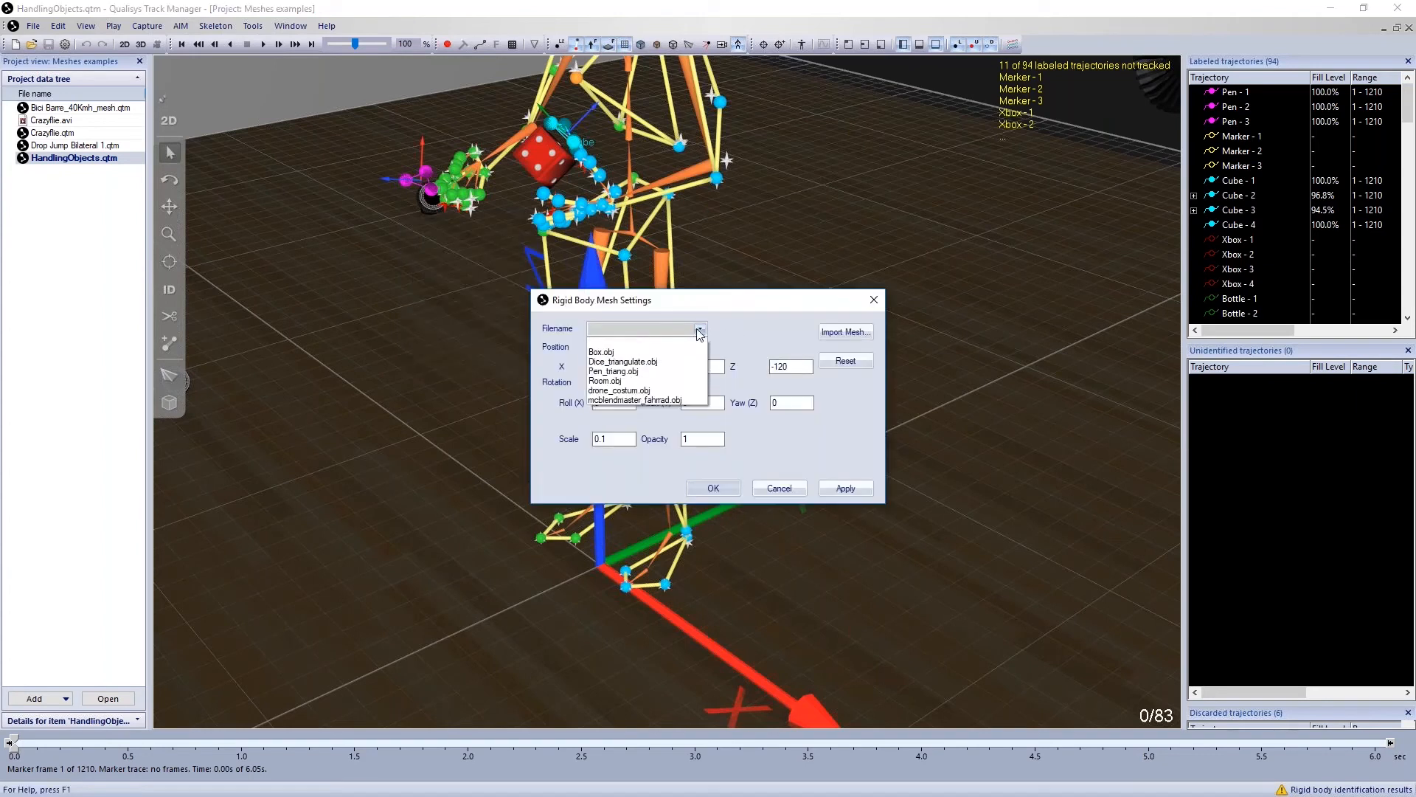
pyautogui.click(660, 373)
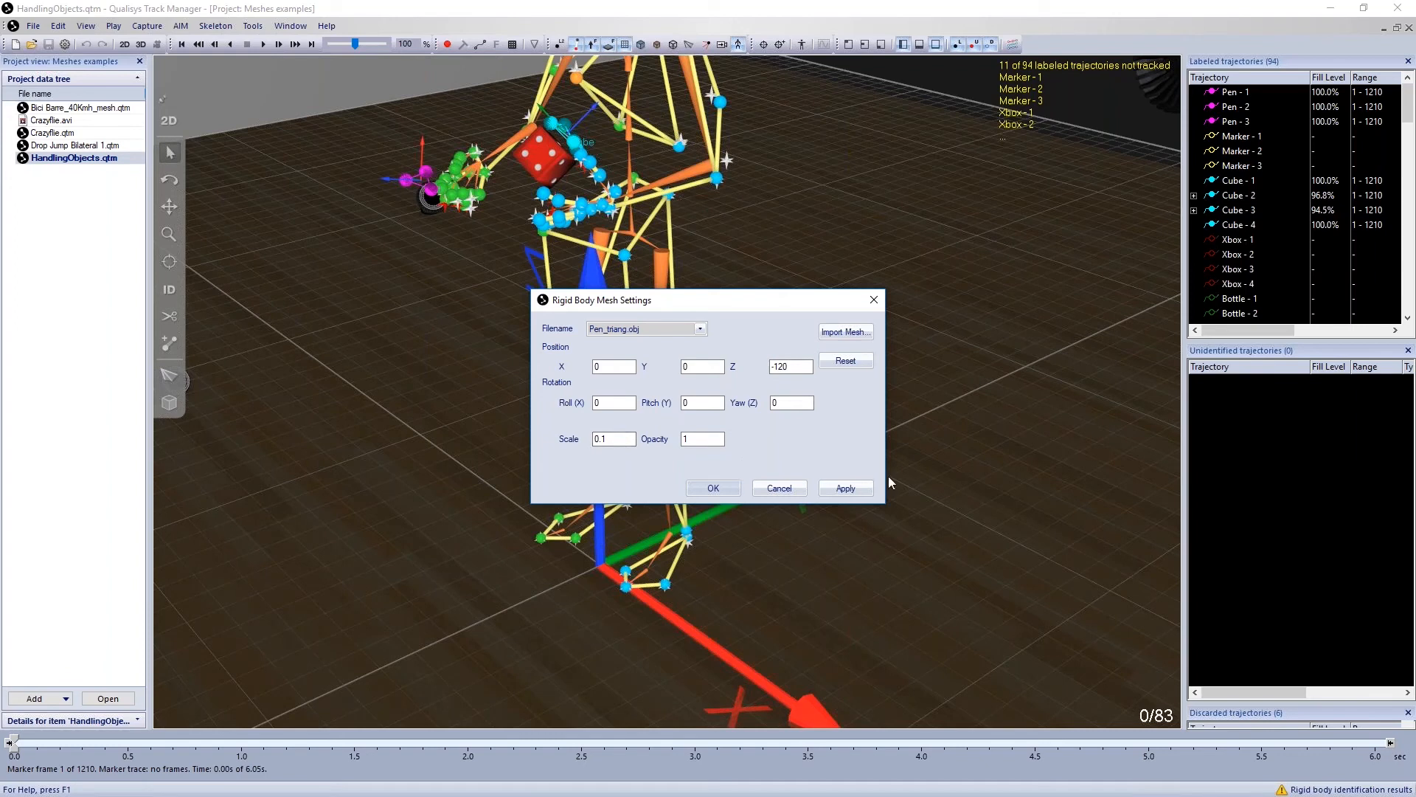
pyautogui.click(848, 487)
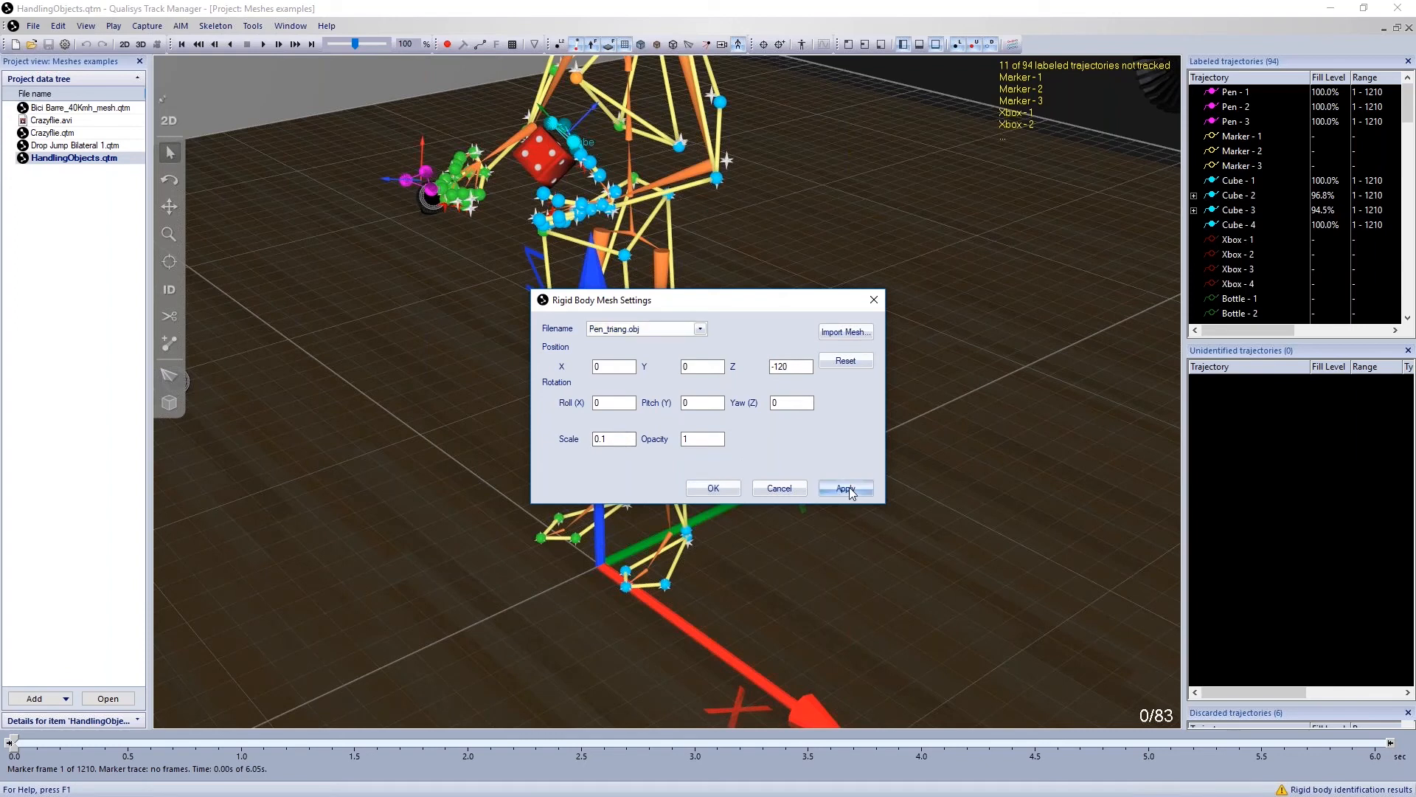
pyautogui.moveTo(854, 307); pyautogui.dragTo(1131, 305)
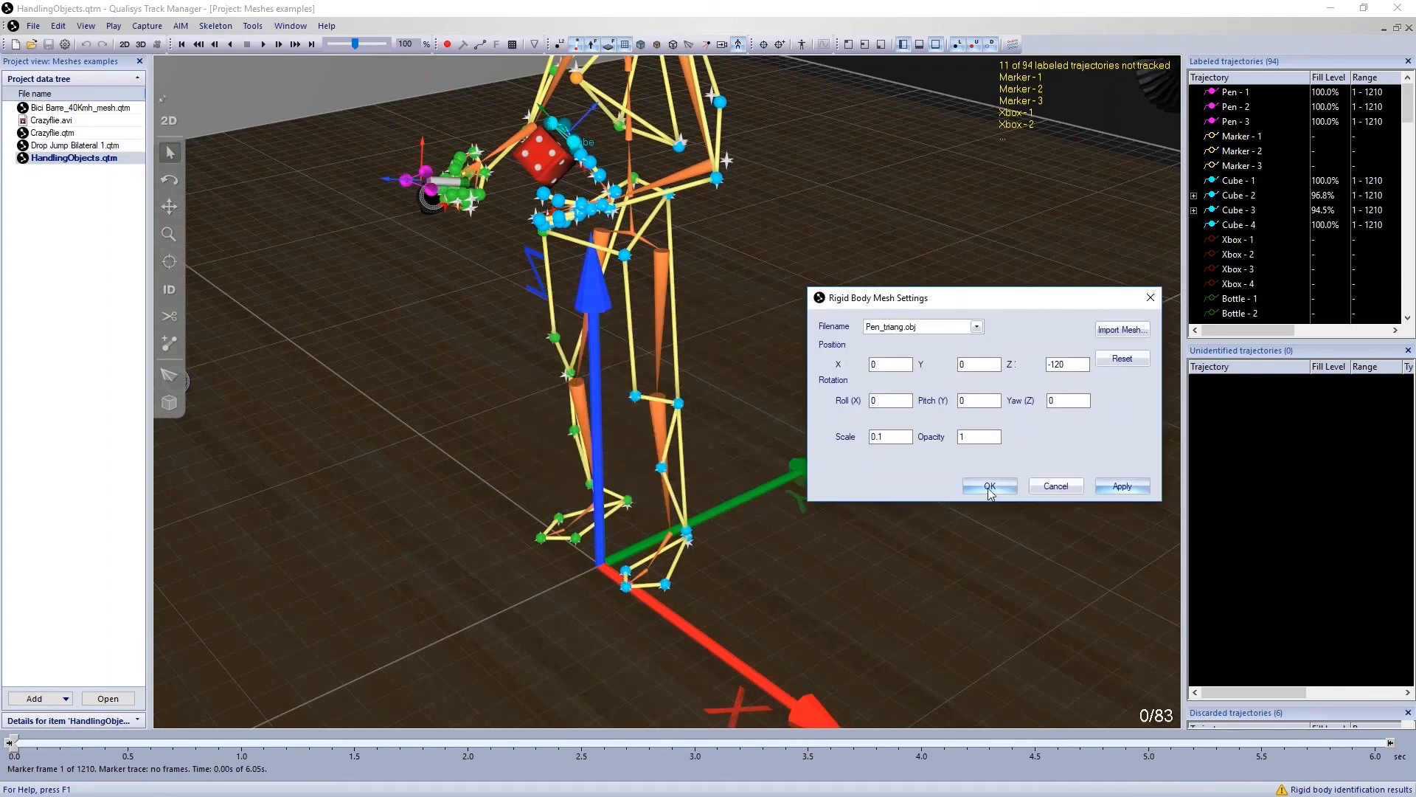
pyautogui.click(988, 486)
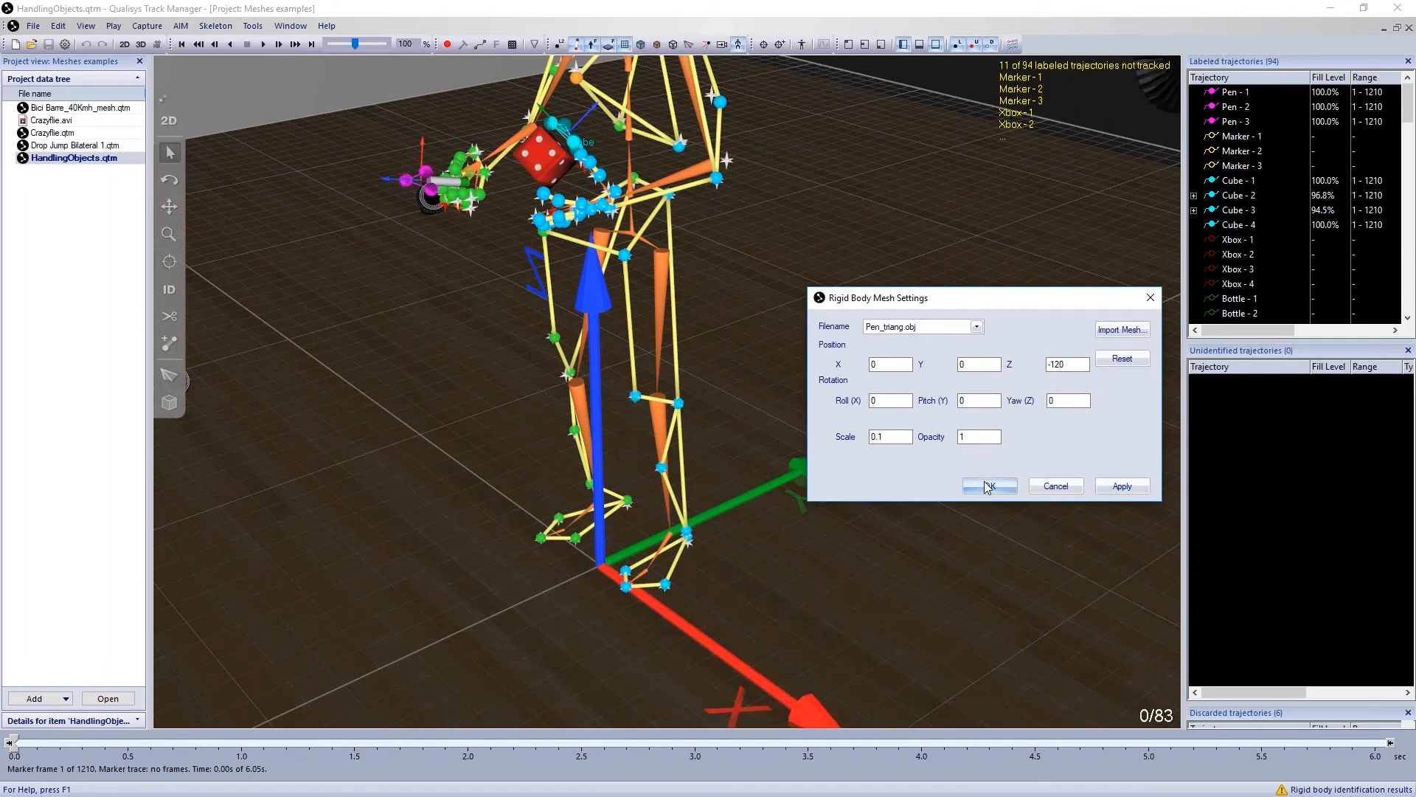
pyautogui.click(988, 489)
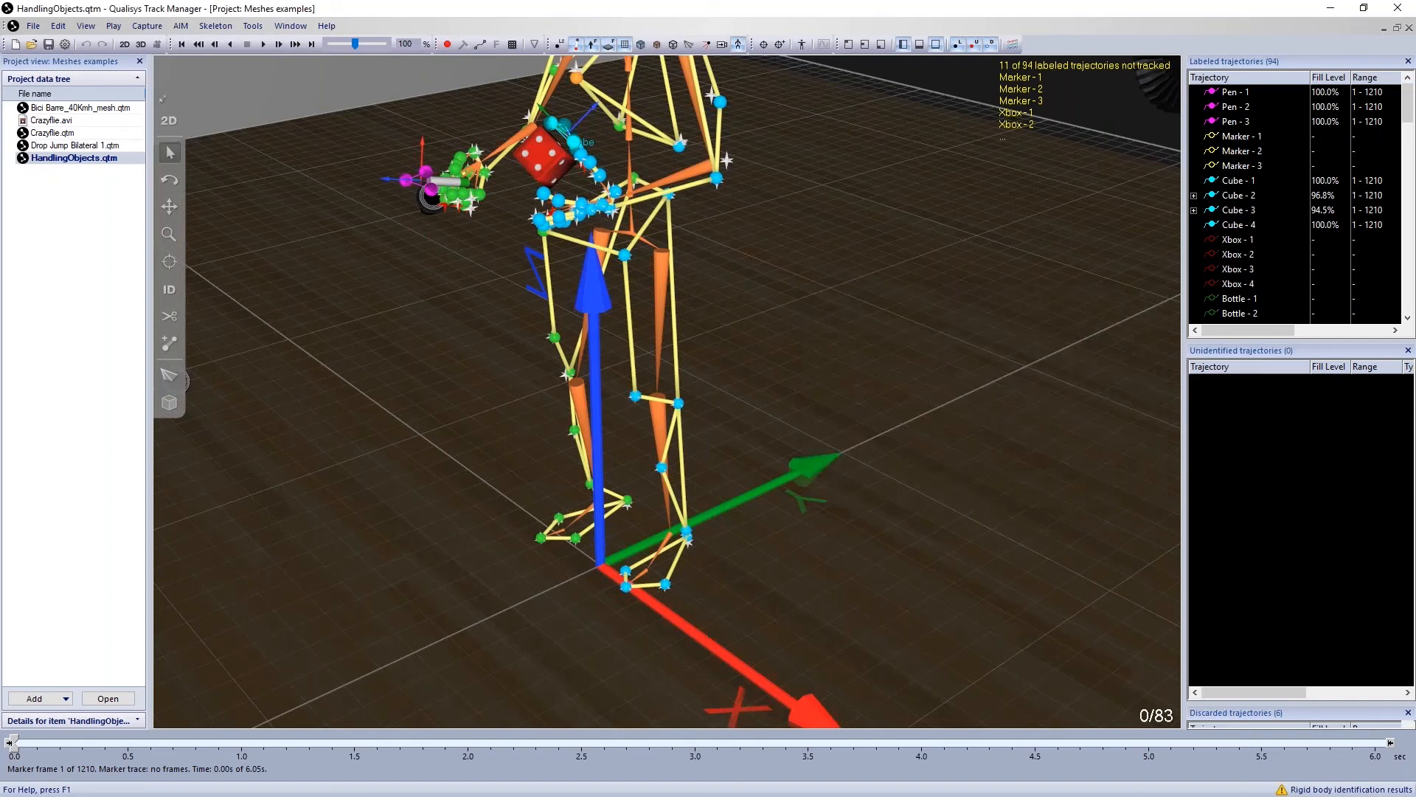
# Examine the pen mesh in the hand up close and play back the recording to check how it moves
pyautogui.moveTo(505, 310); pyautogui.dragTo(495, 417)
pyautogui.scroll(2, 494, 416)
pyautogui.scroll(5, 680, 374)
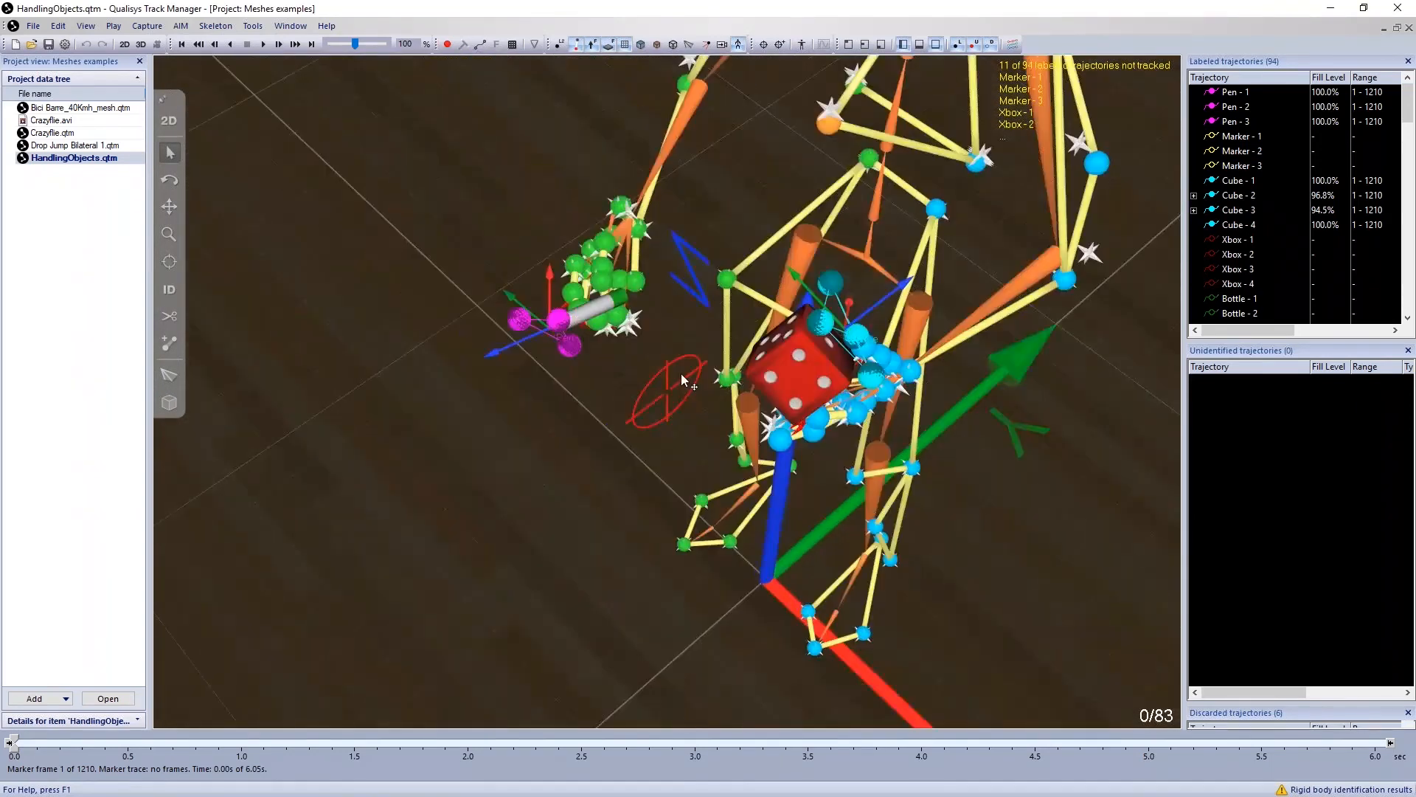
pyautogui.scroll(-8, 693, 502)
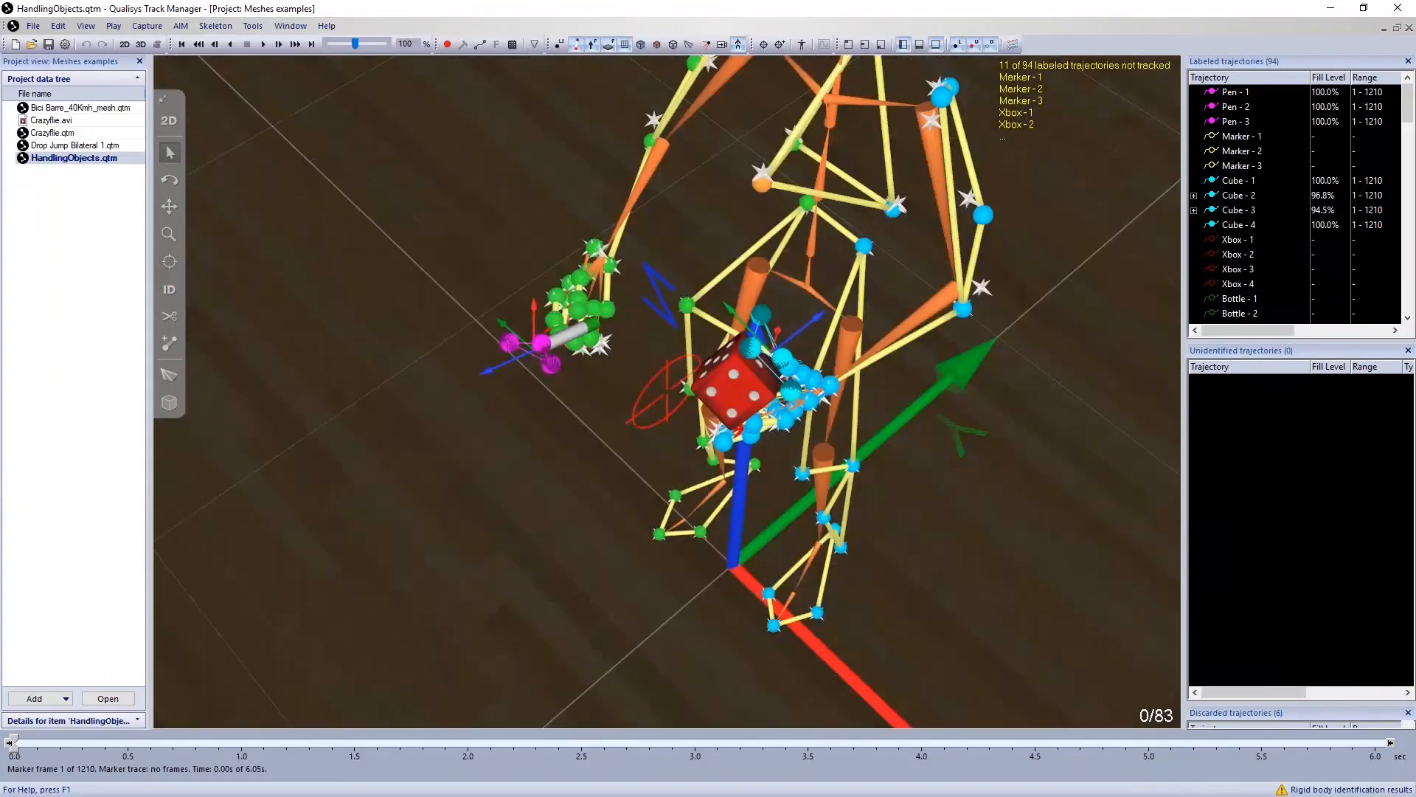
pyautogui.moveTo(541, 410); pyautogui.dragTo(517, 369)
pyautogui.scroll(-2, 660, 377)
pyautogui.rightClick(522, 371)
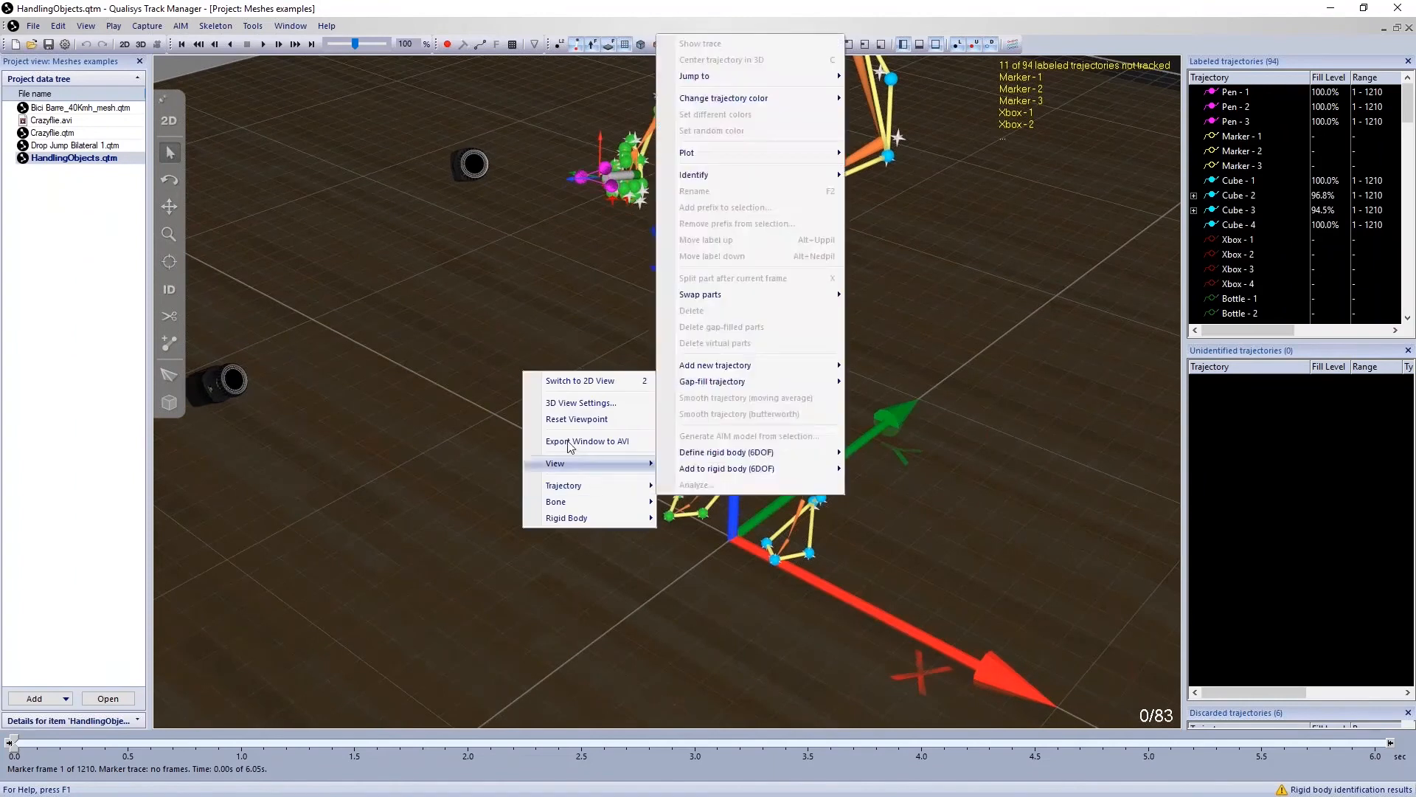
pyautogui.click(497, 276)
pyautogui.press('space')
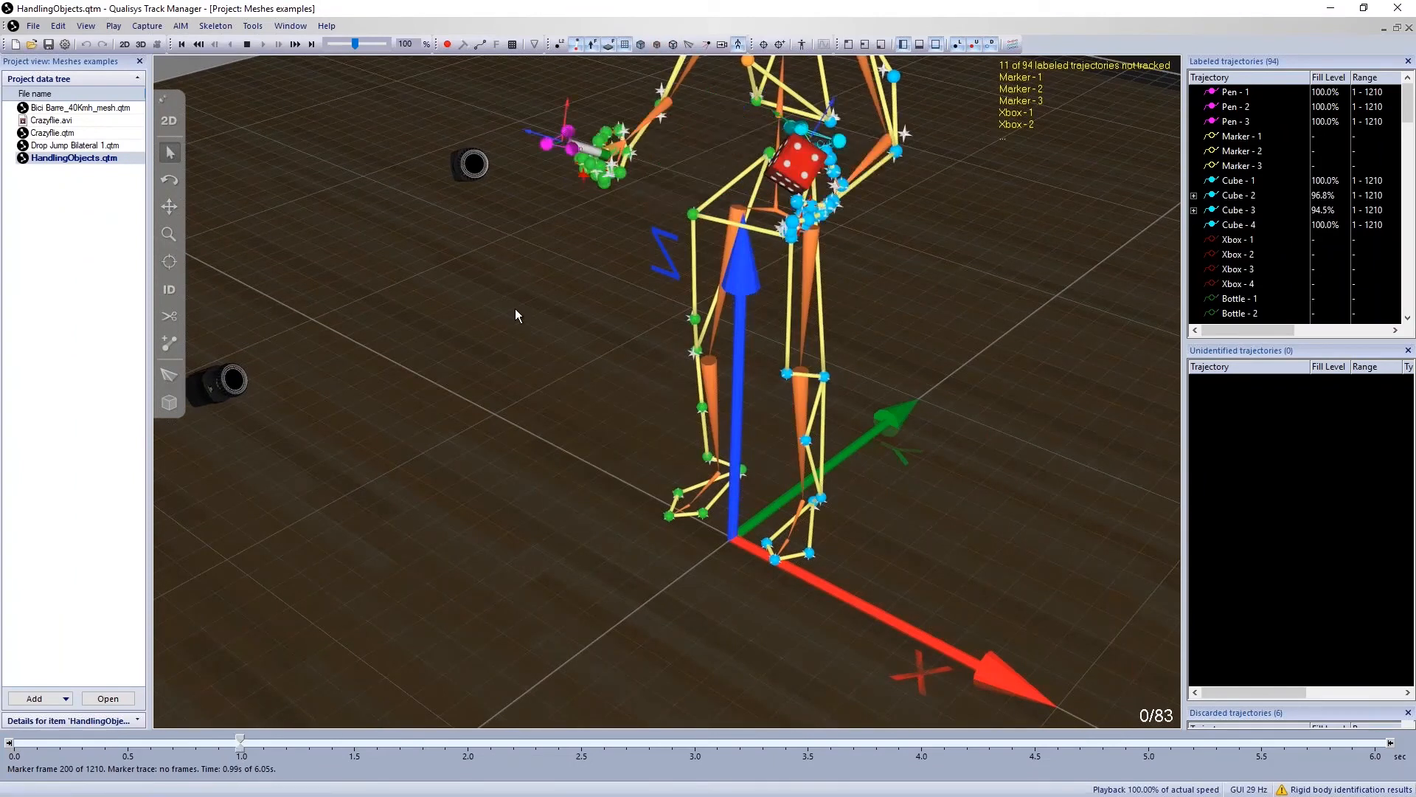
# Save the changes to HandlingObjects.qtm and open the Crazyflie.qtm recording from the project
pyautogui.moveTo(521, 339); pyautogui.dragTo(524, 468)
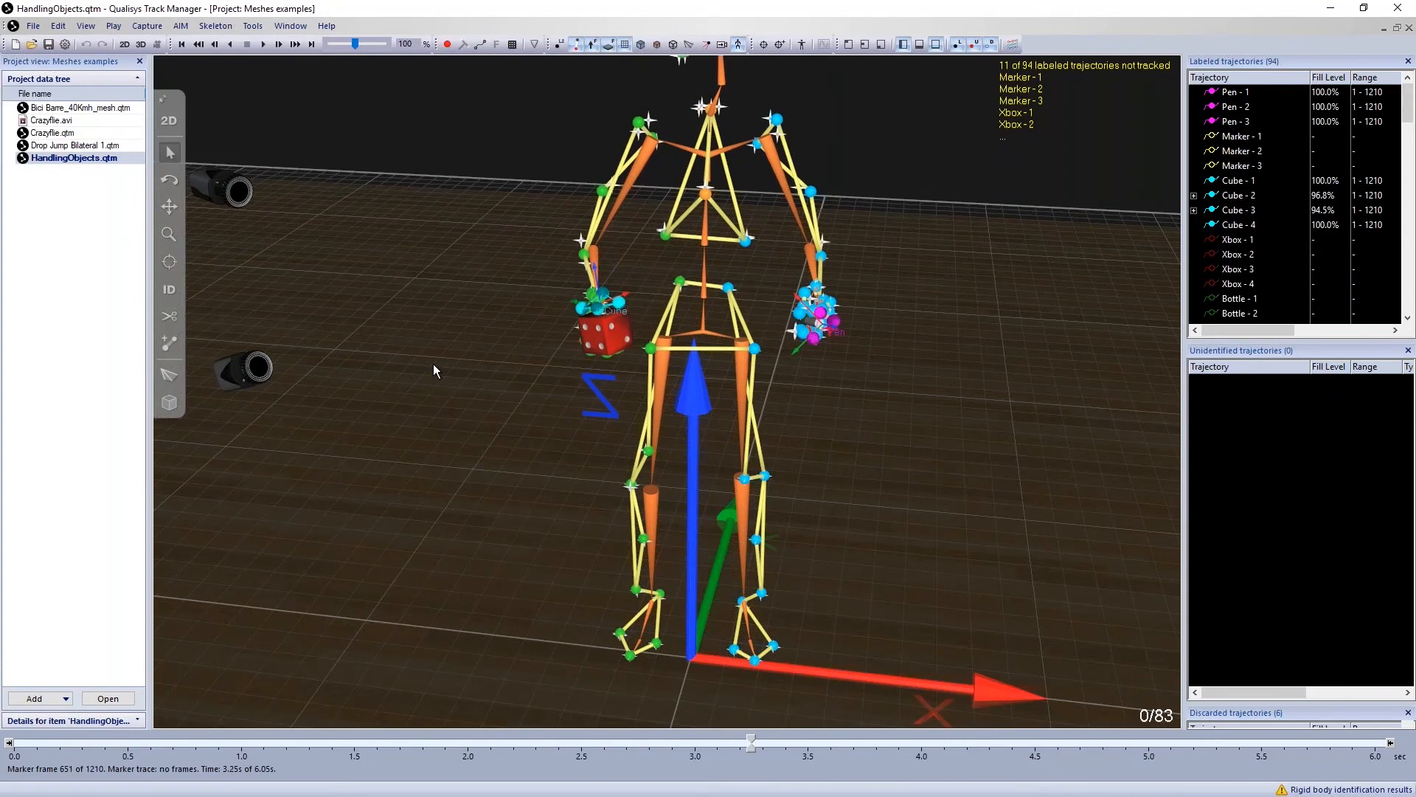
pyautogui.moveTo(427, 412); pyautogui.dragTo(509, 406)
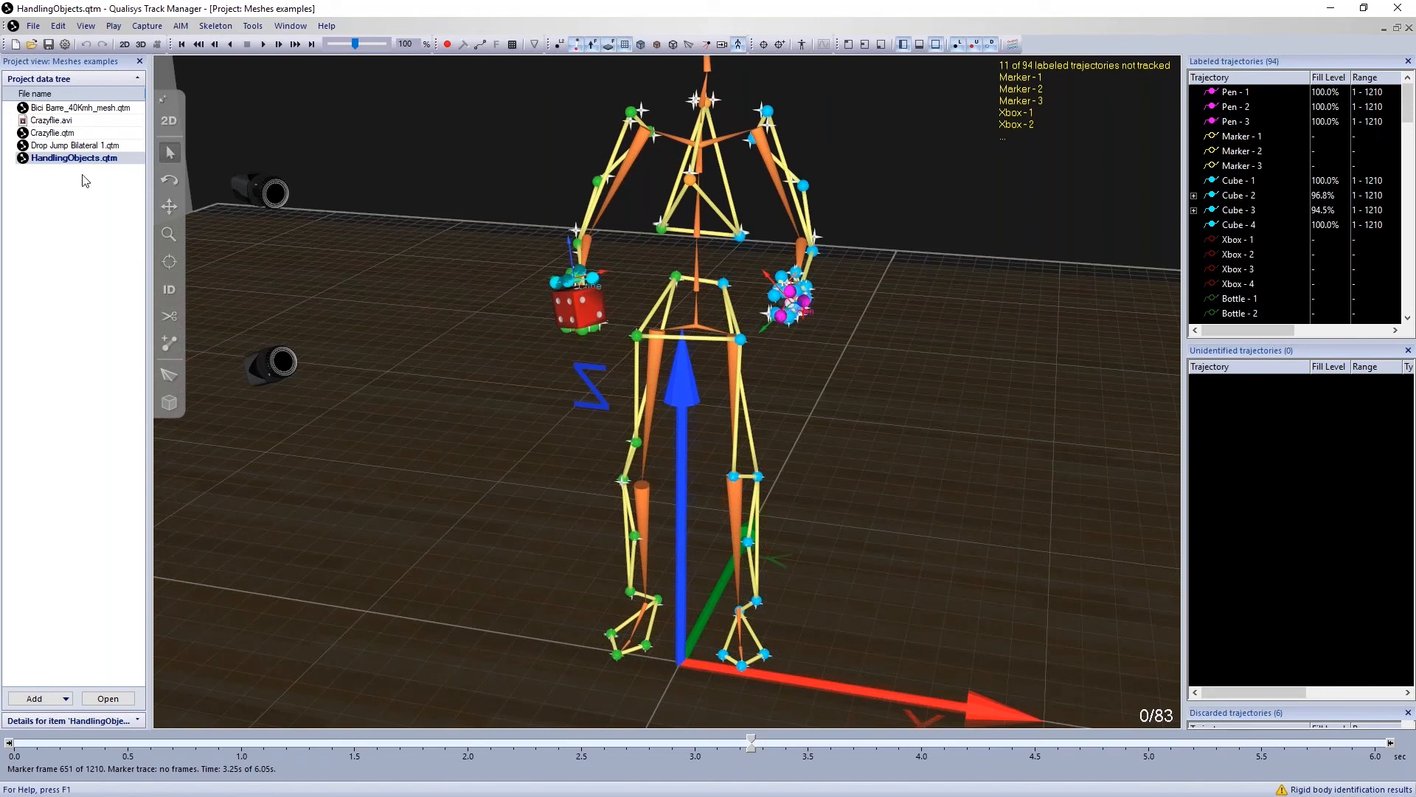
pyautogui.click(77, 134)
pyautogui.doubleClick(77, 134)
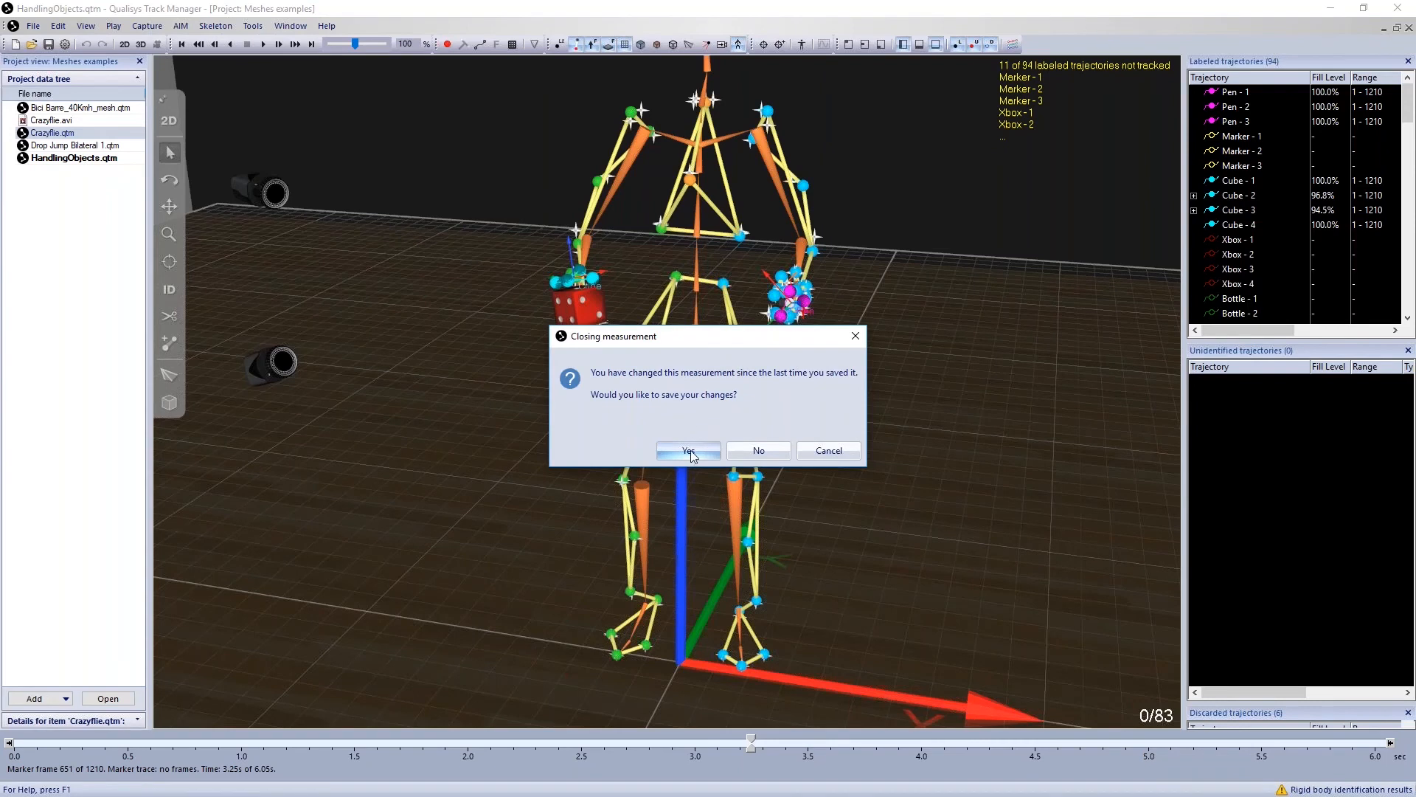
pyautogui.click(689, 450)
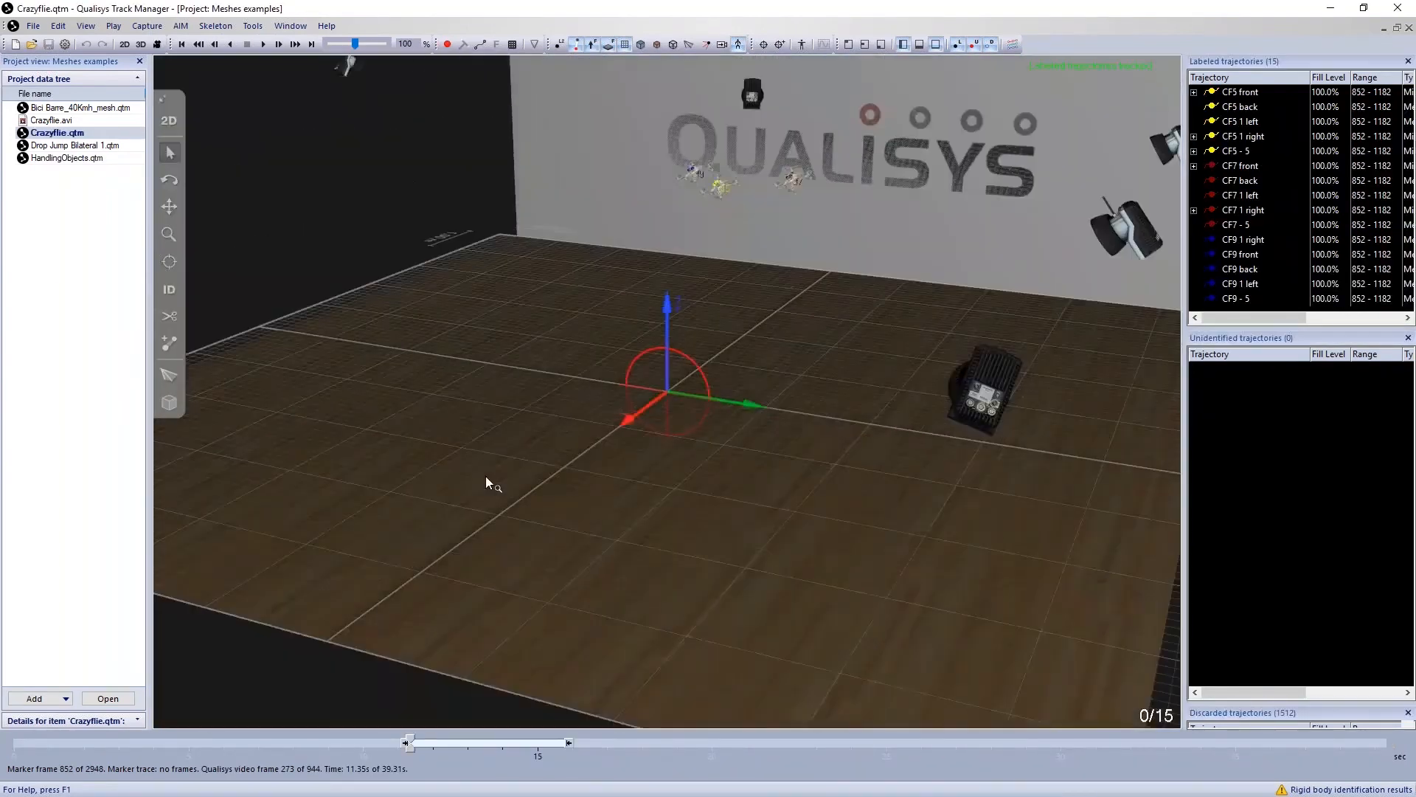
# Examine the three drones up close and check the mesh settings of the cf5 rigid body without changing them
pyautogui.moveTo(484, 481); pyautogui.dragTo(403, 646, button='middle')
pyautogui.moveTo(403, 646); pyautogui.dragTo(511, 565)
pyautogui.scroll(5, 511, 565)
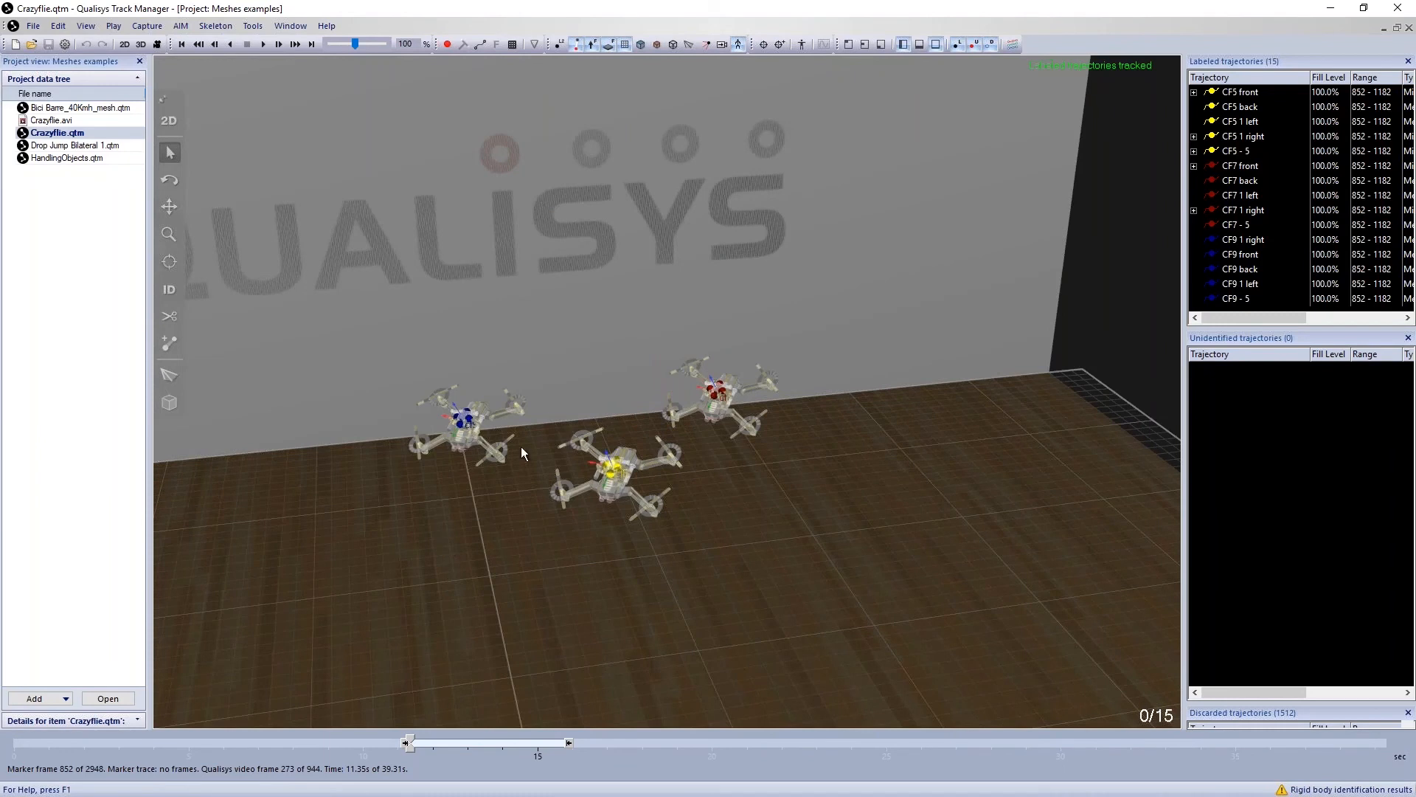
pyautogui.moveTo(441, 523); pyautogui.dragTo(463, 440)
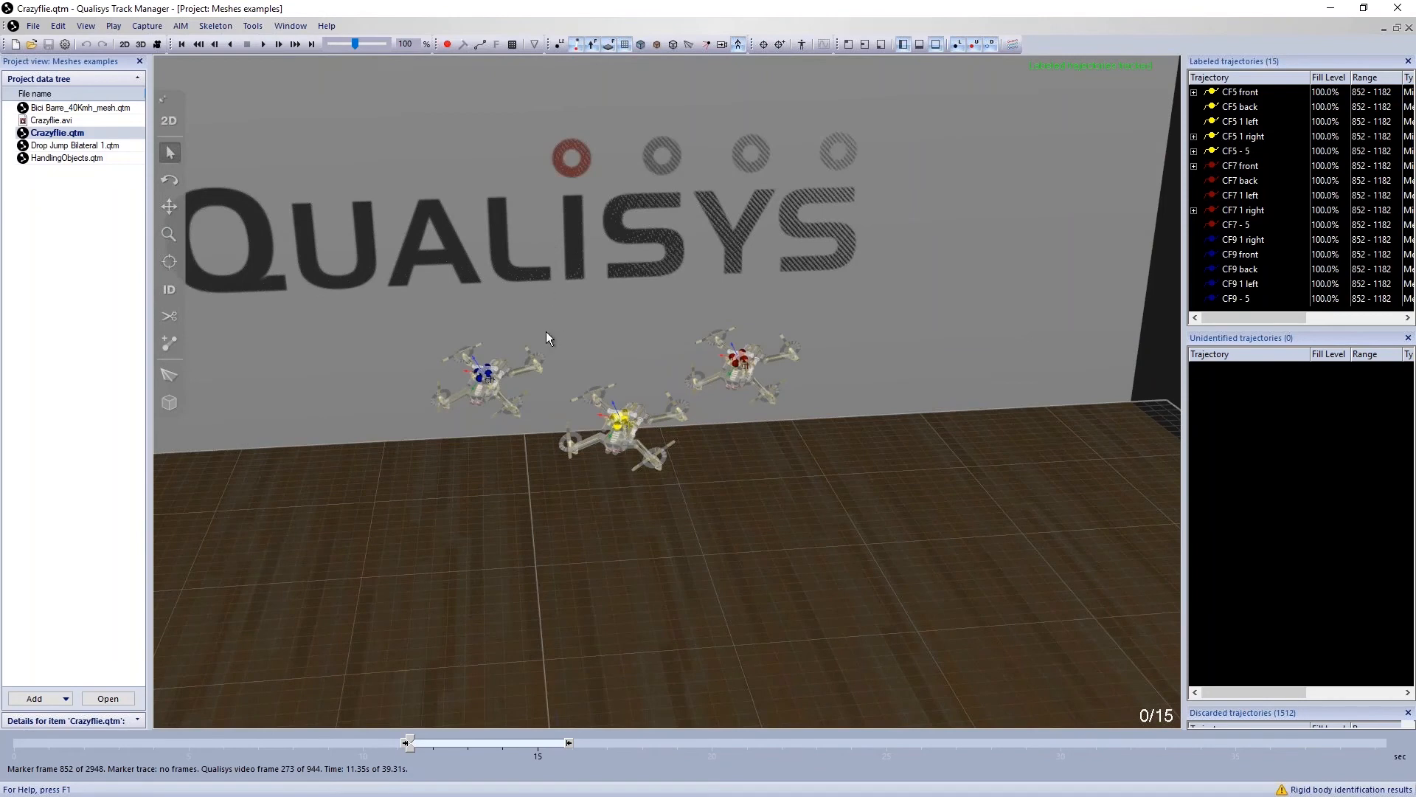
pyautogui.rightClick(583, 315)
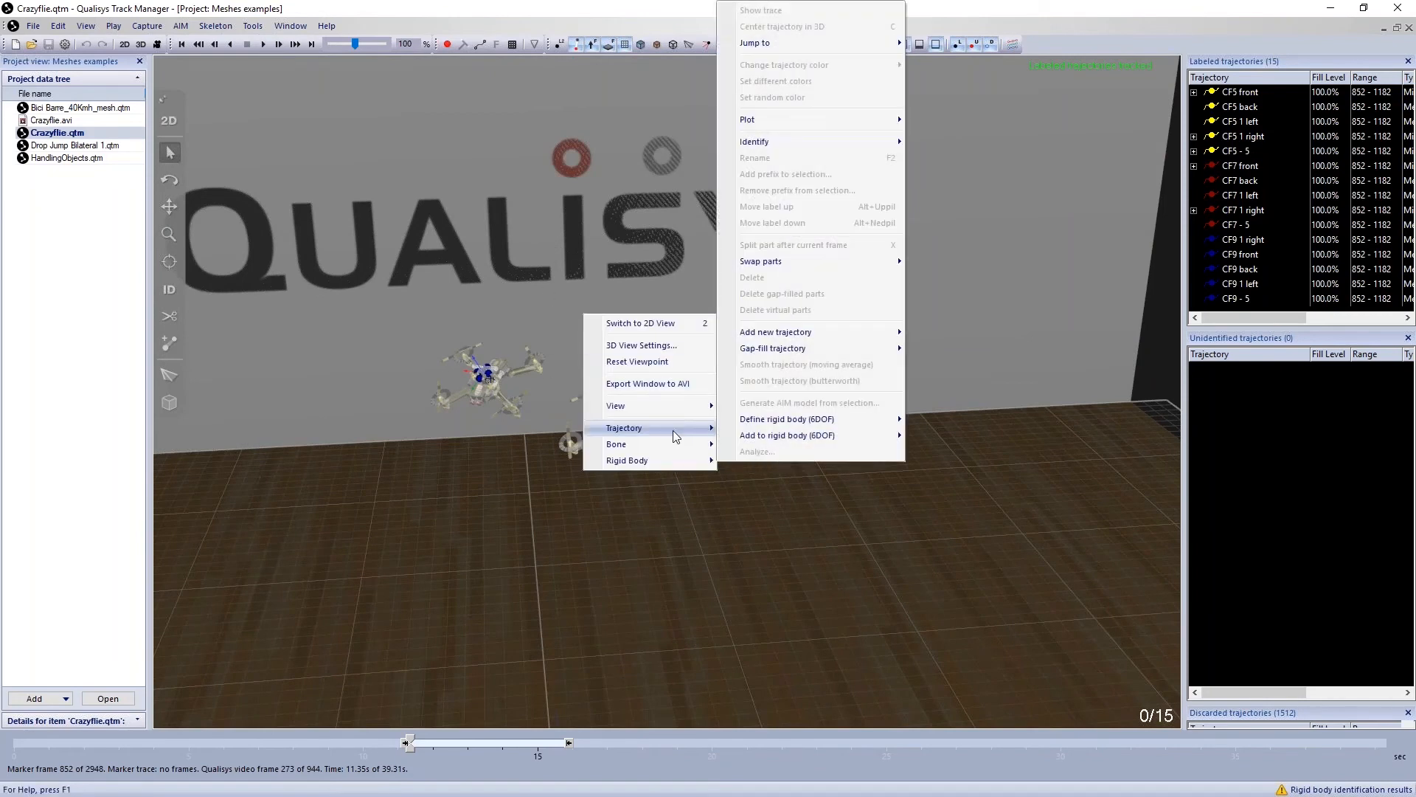
pyautogui.moveTo(682, 461)
pyautogui.moveTo(745, 464)
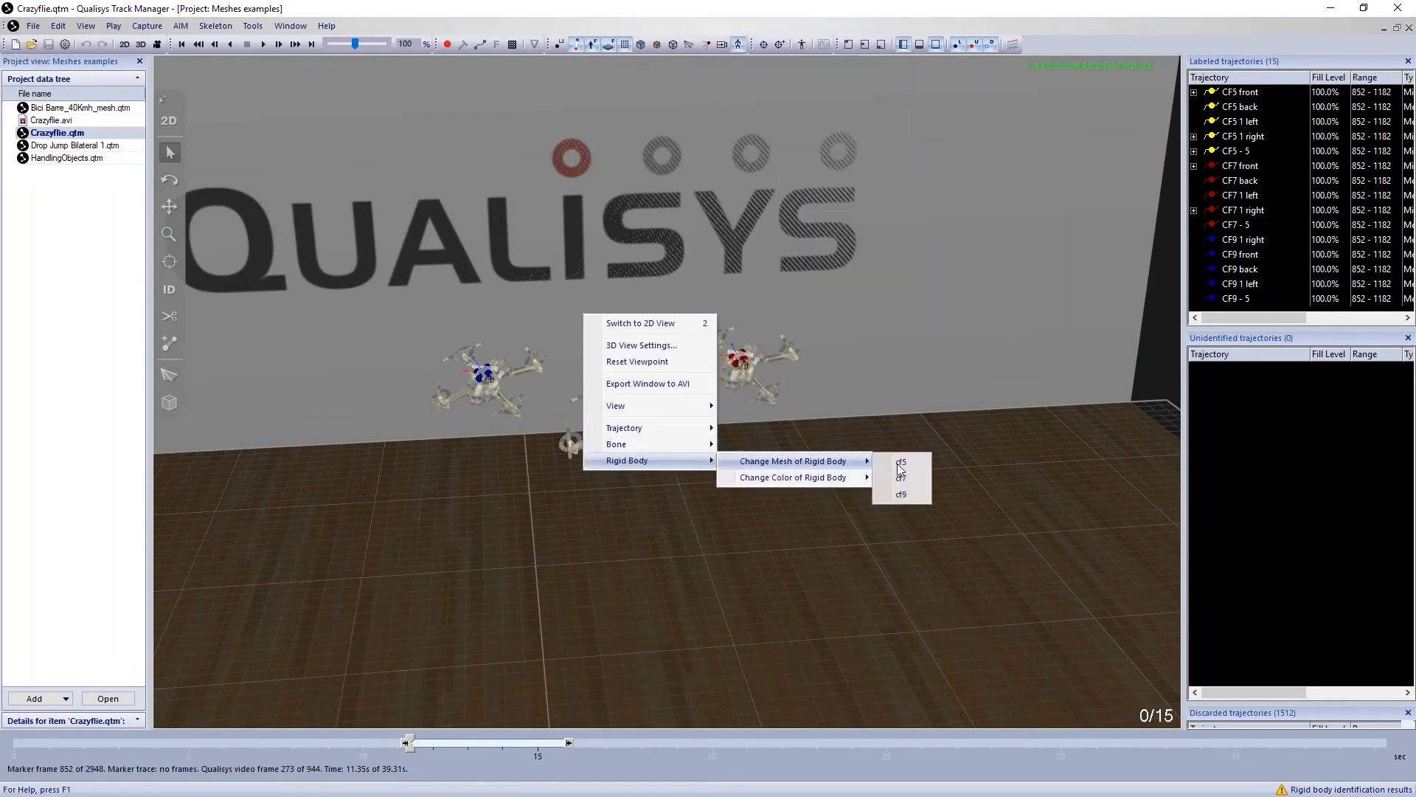
pyautogui.click(900, 463)
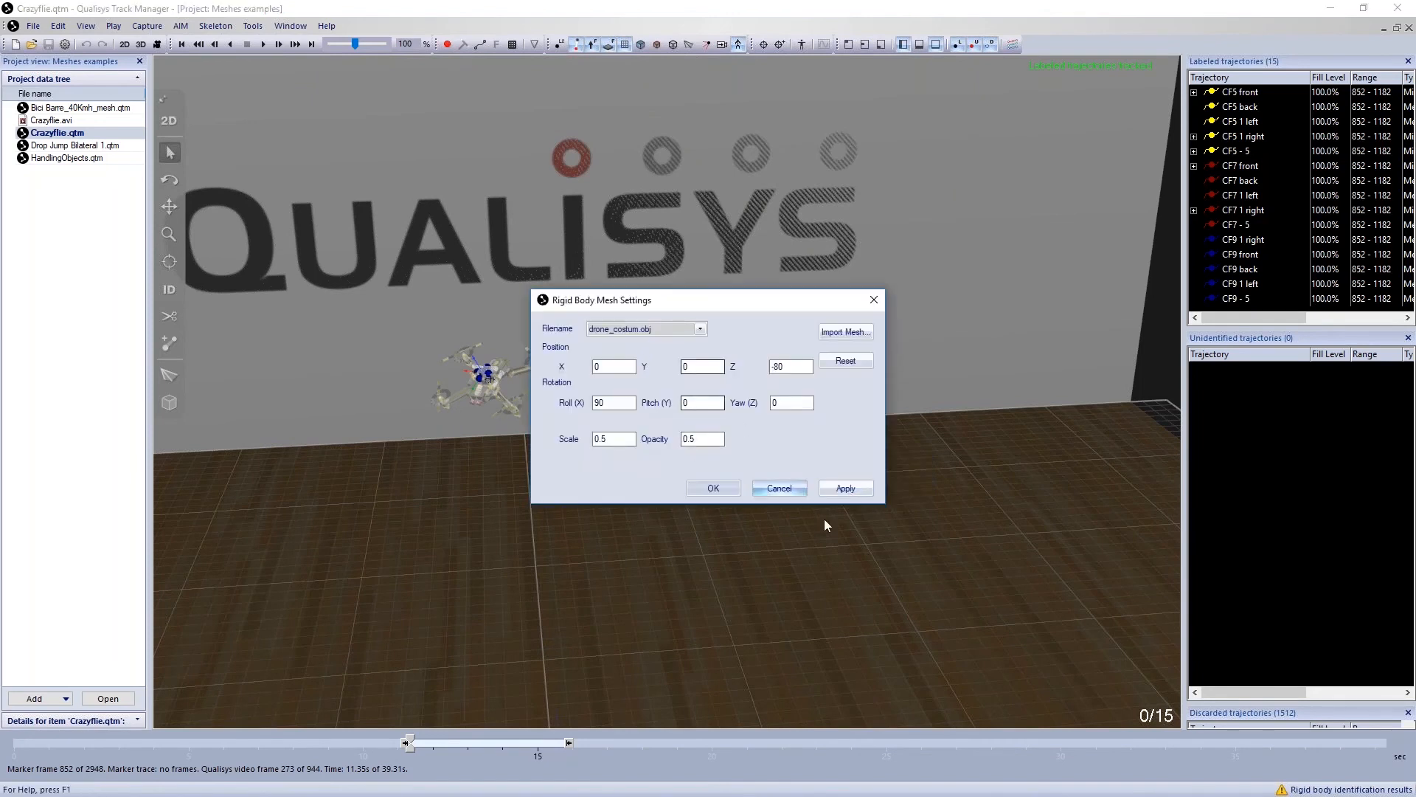
pyautogui.click(780, 489)
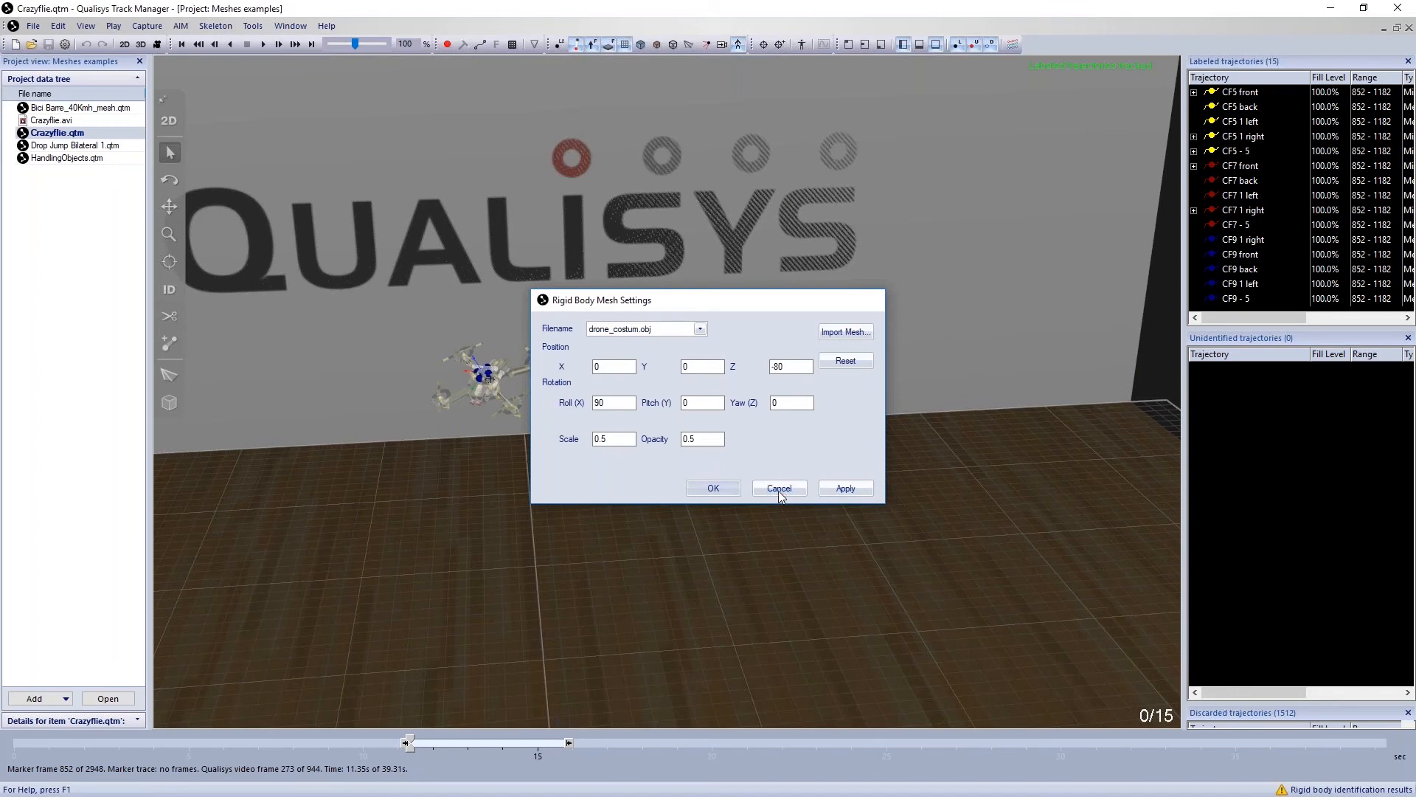
# Check the mesh settings of the cf9 rigid body, keeping its file, position, rotation and scale
pyautogui.rightClick(719, 433)
pyautogui.moveTo(799, 583)
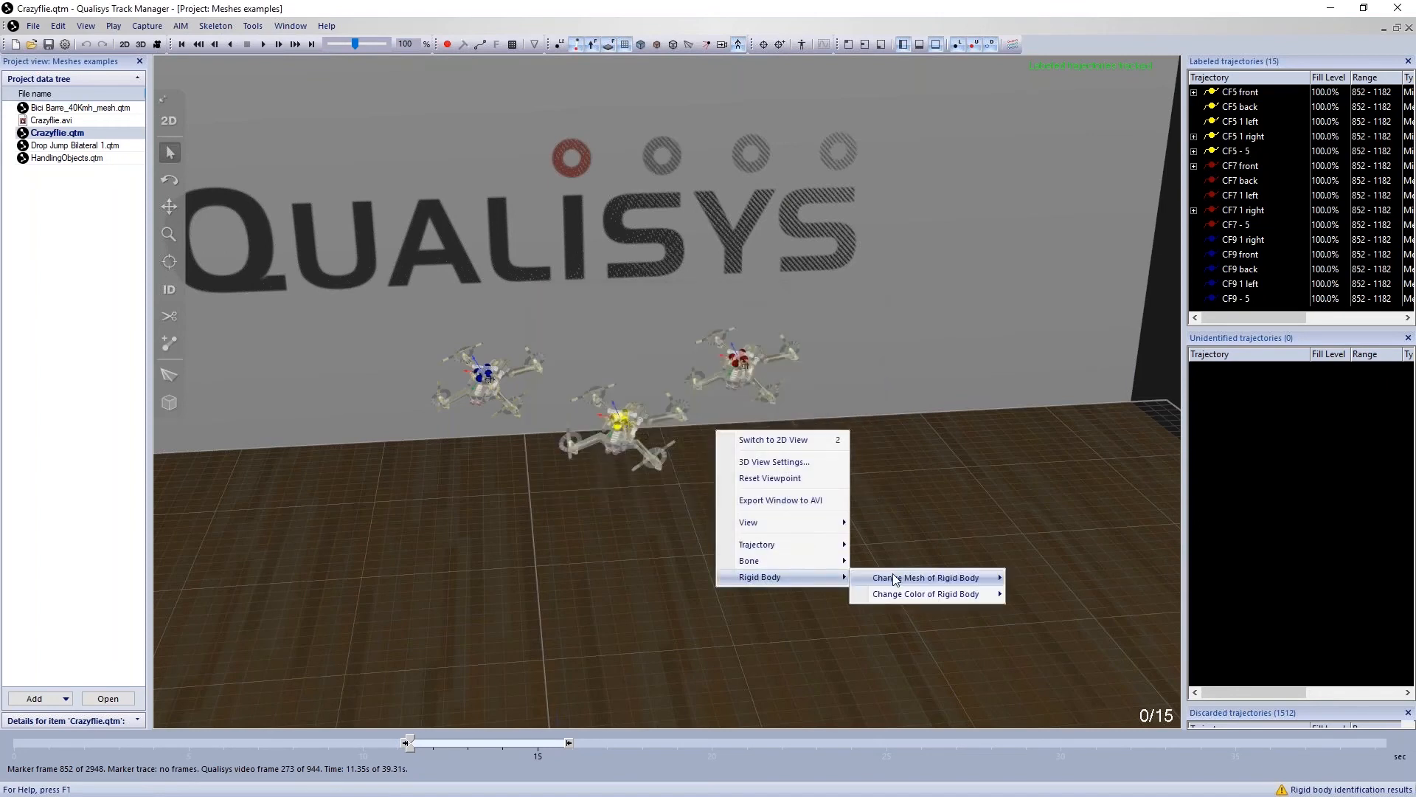
pyautogui.moveTo(896, 579)
pyautogui.click(1033, 612)
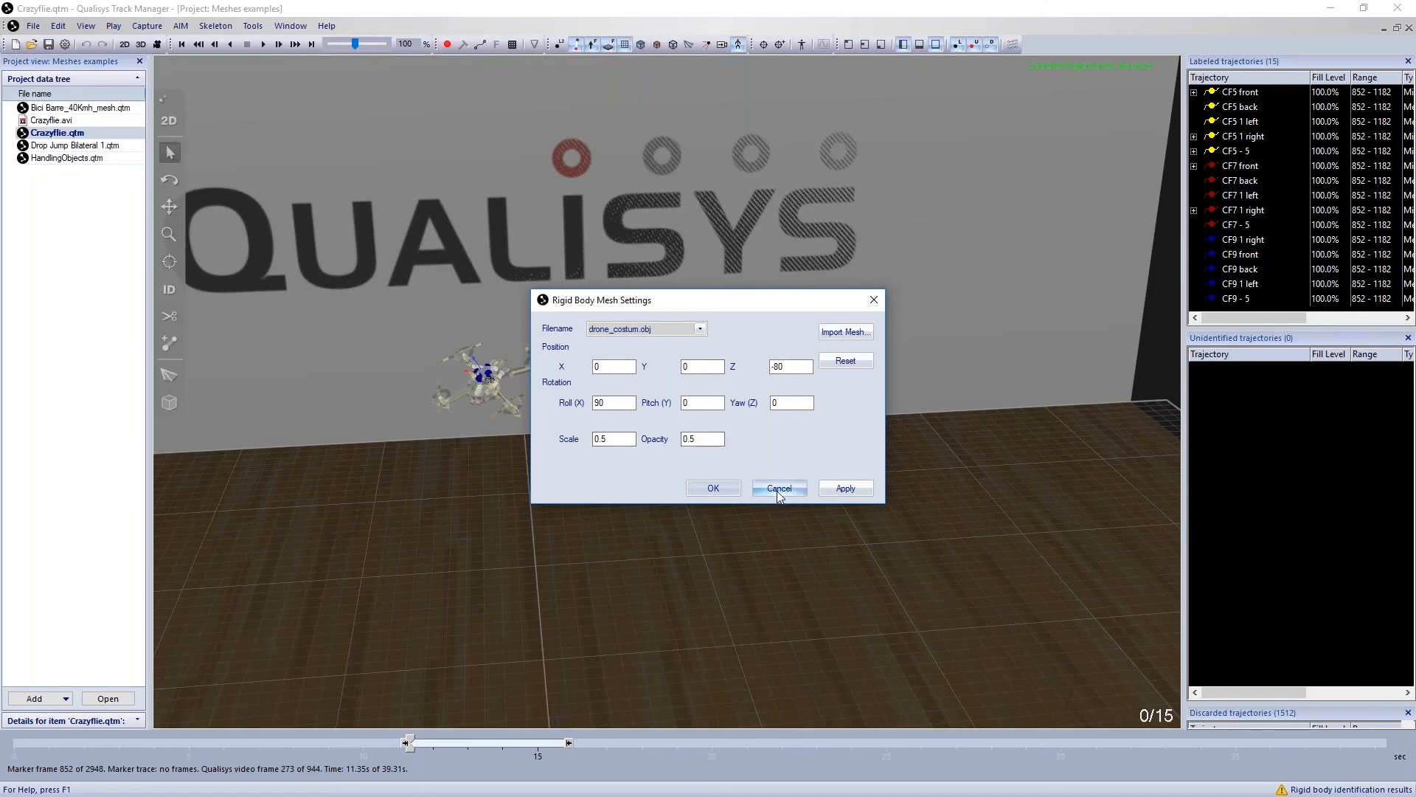
pyautogui.click(712, 488)
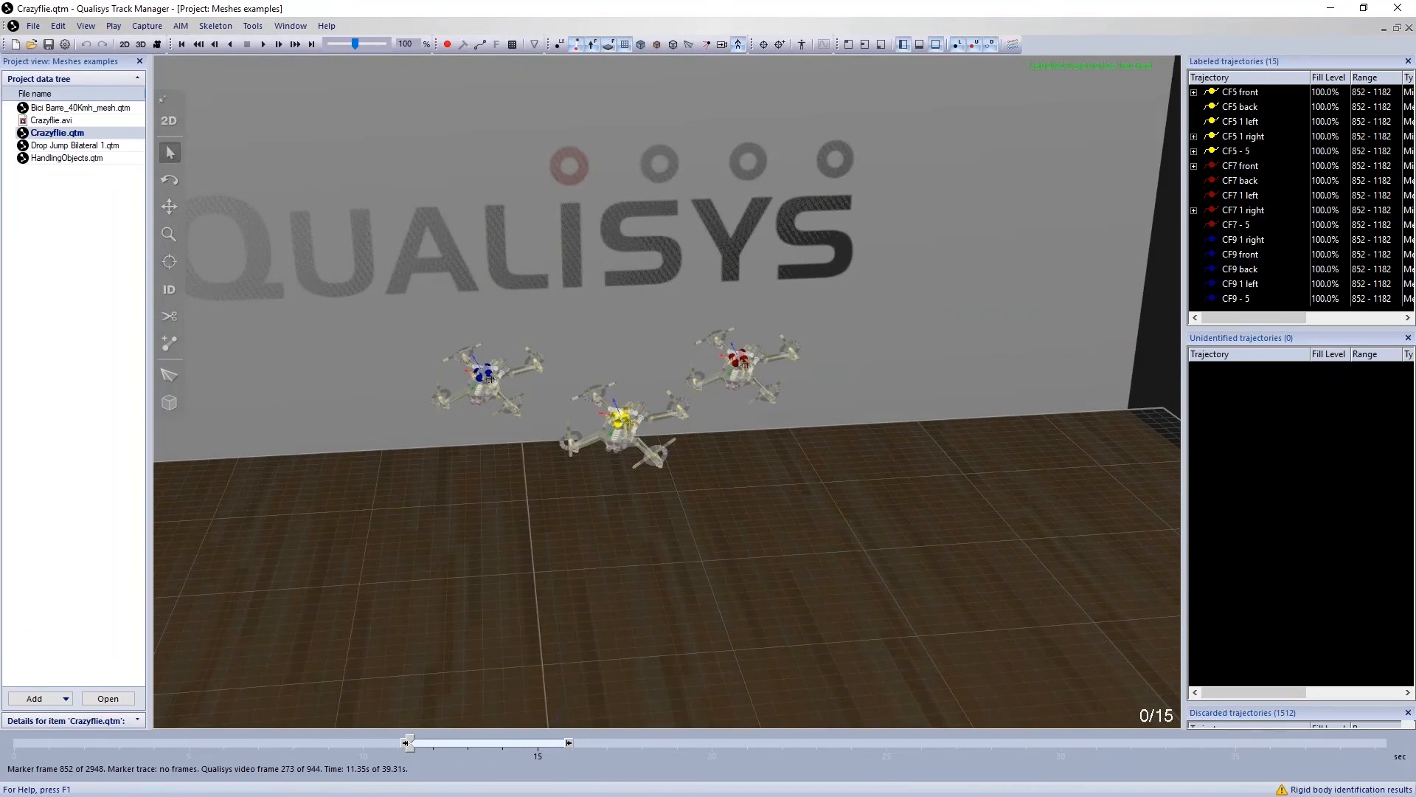
pyautogui.moveTo(791, 270); pyautogui.dragTo(928, 291, button='middle')
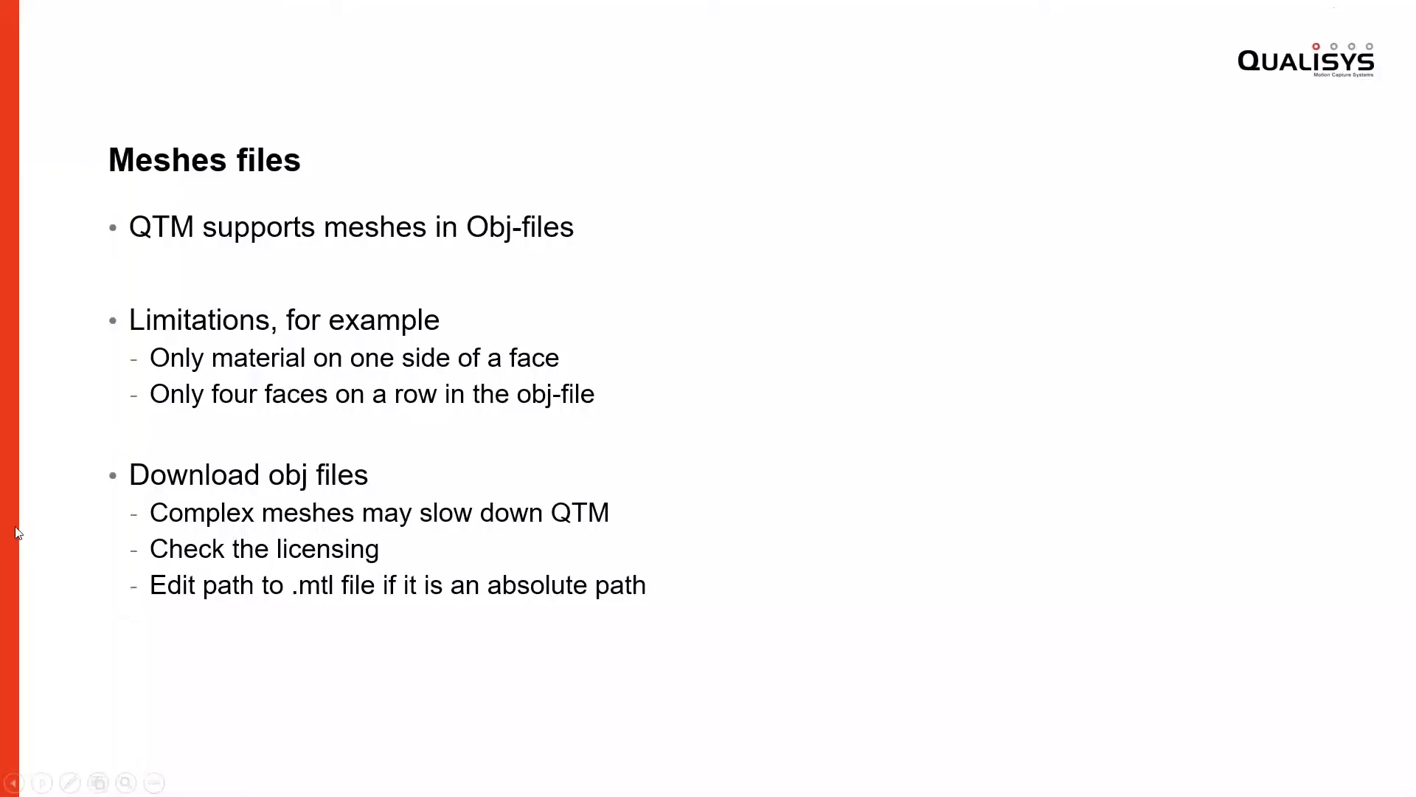
pyautogui.click(559, 367)
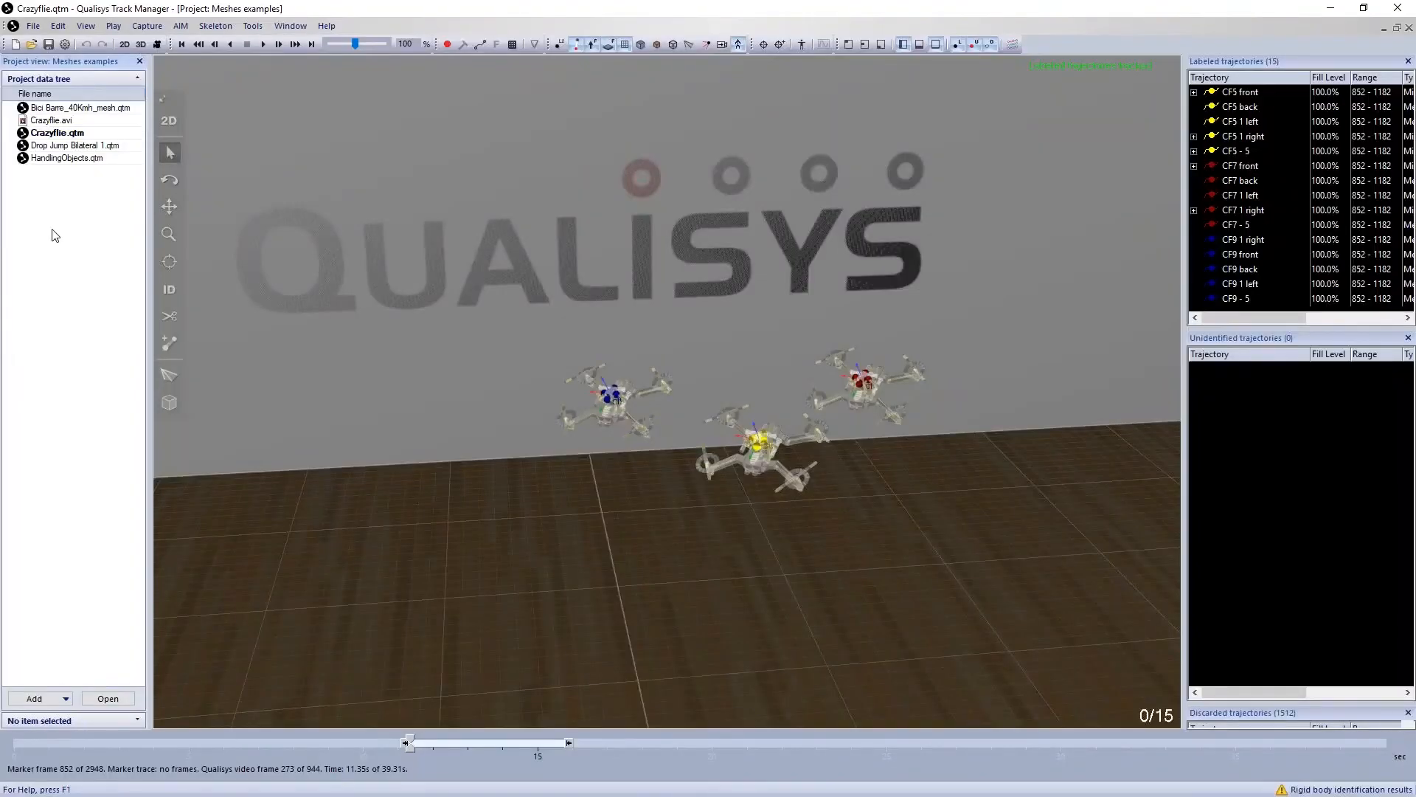
# Open the project's folder in File Explorer and look through the OBJ and MTL files in its Meshes subfolder
pyautogui.rightClick(52, 230)
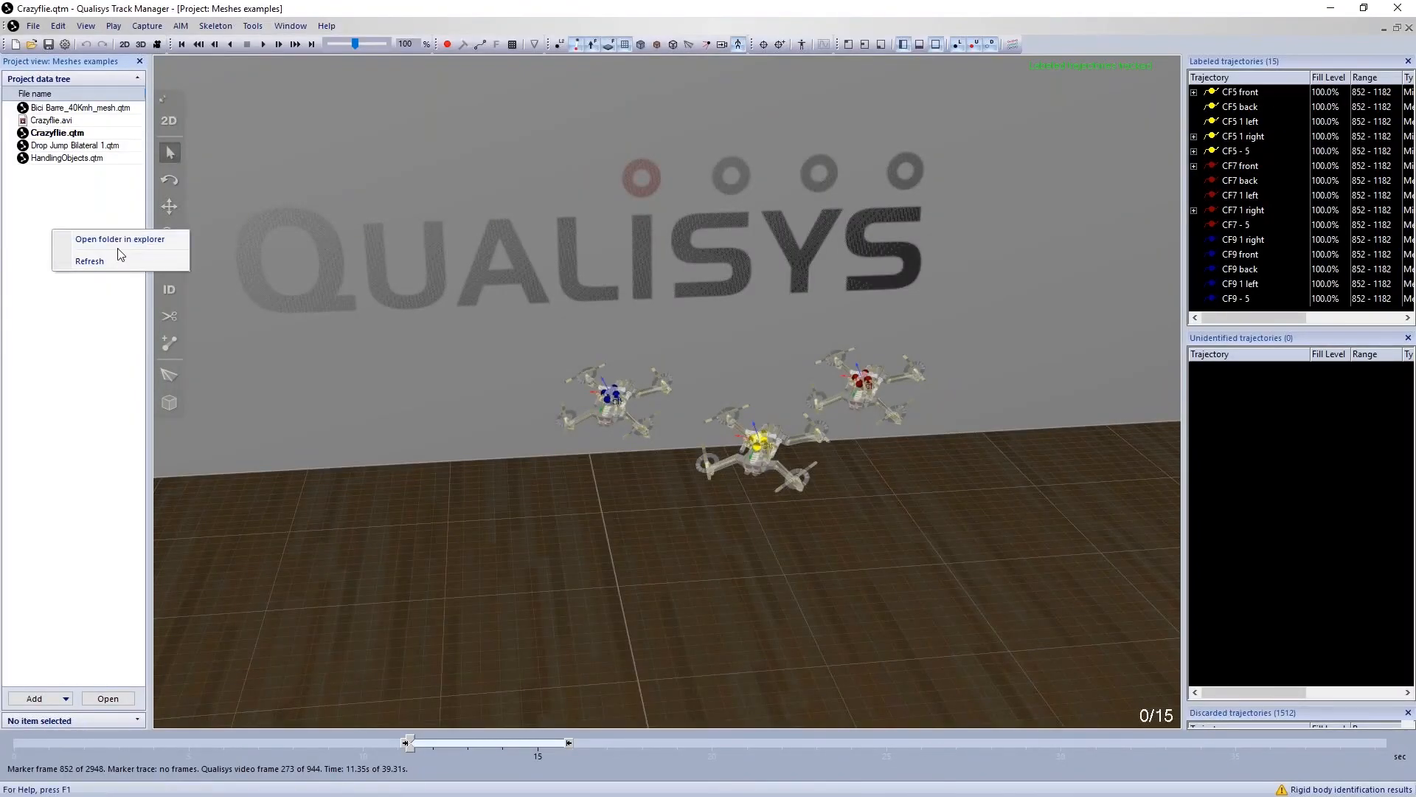
pyautogui.click(117, 240)
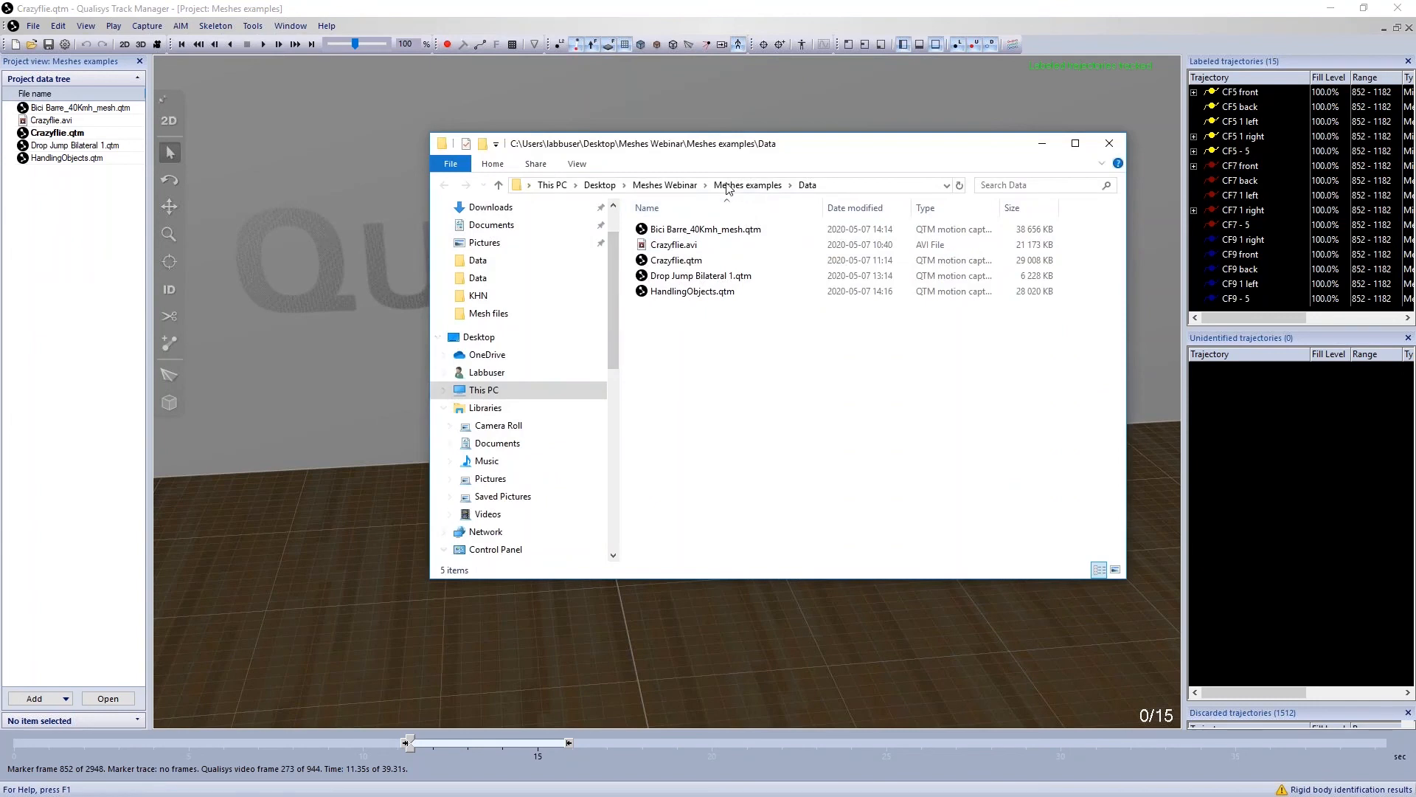
pyautogui.click(745, 186)
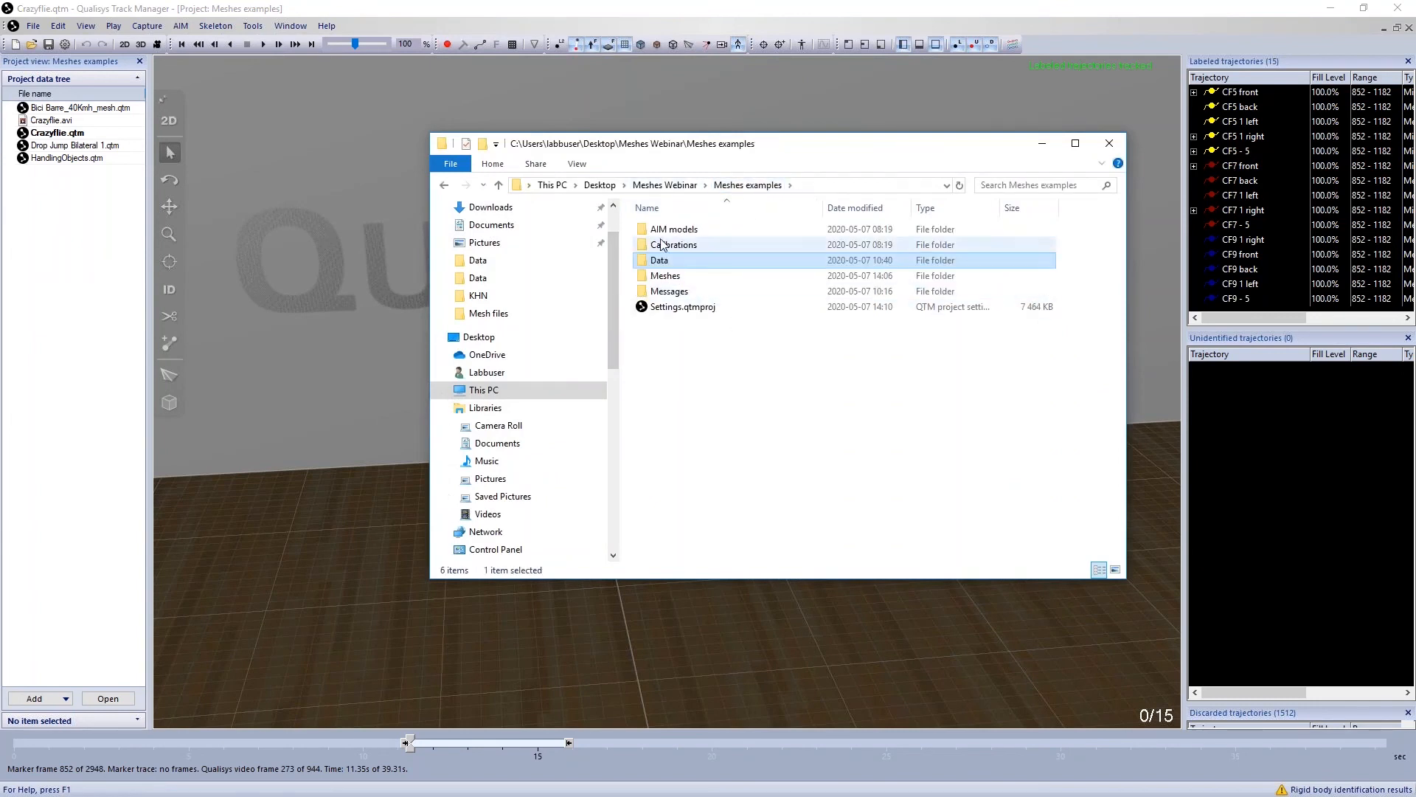
pyautogui.doubleClick(668, 275)
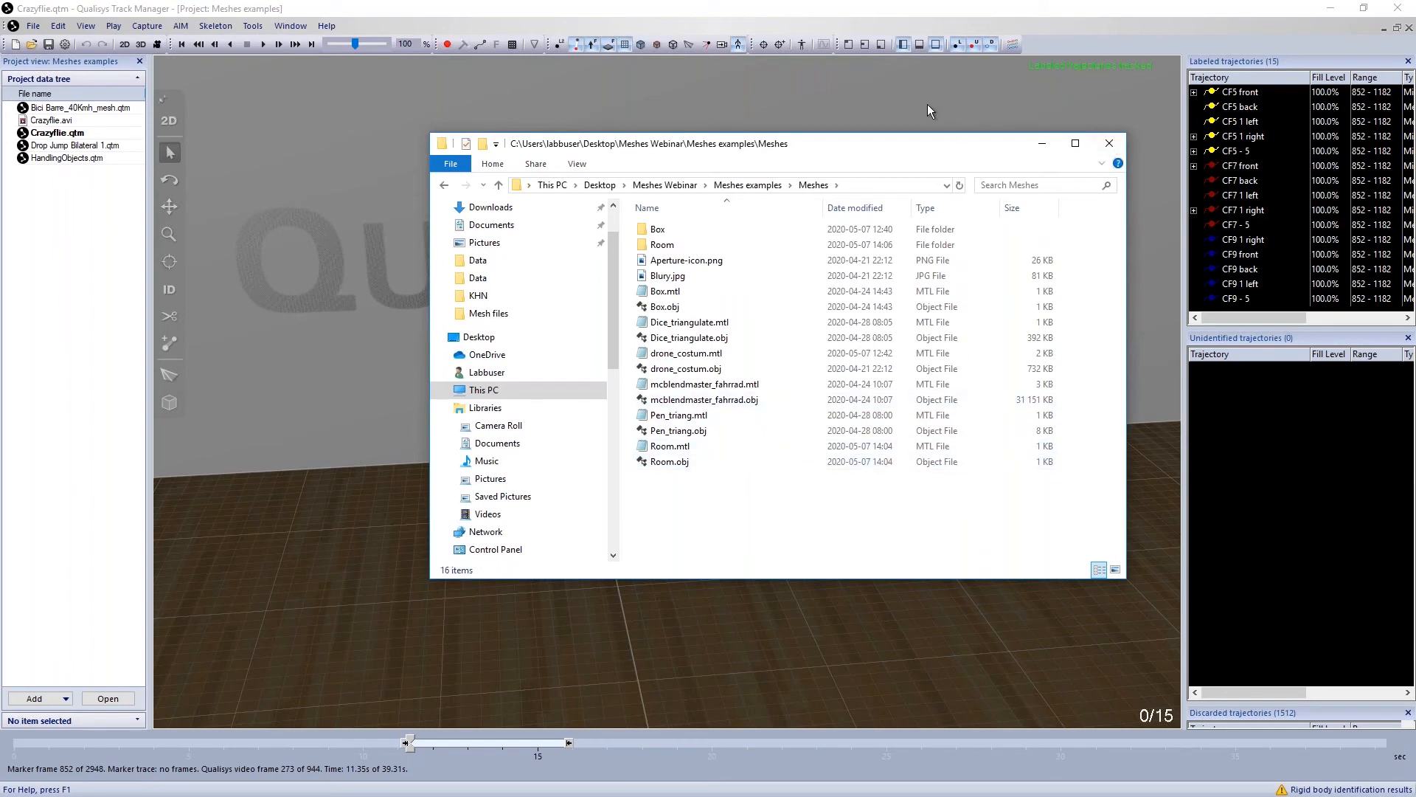
pyautogui.click(915, 182)
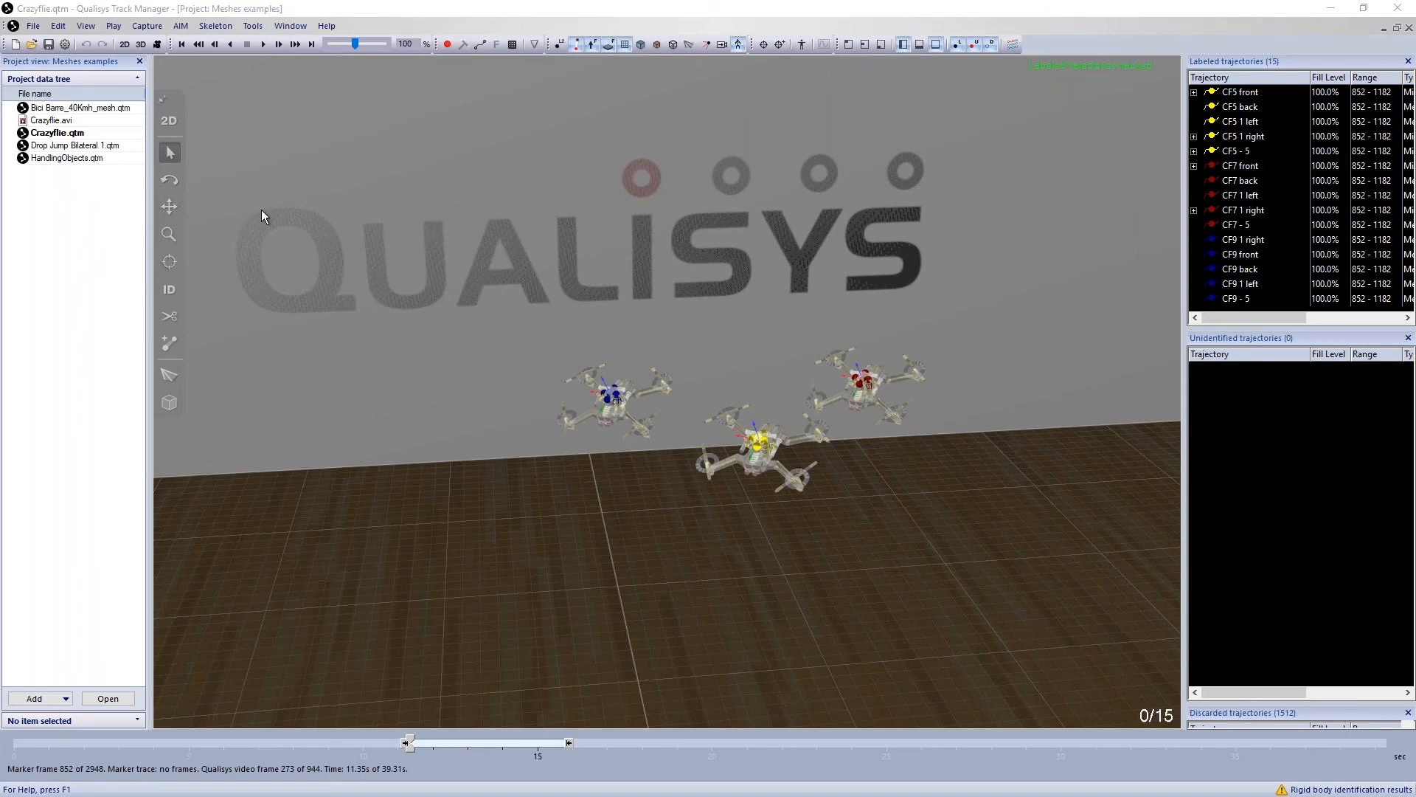
pyautogui.hotkey('alt', 'Tab')
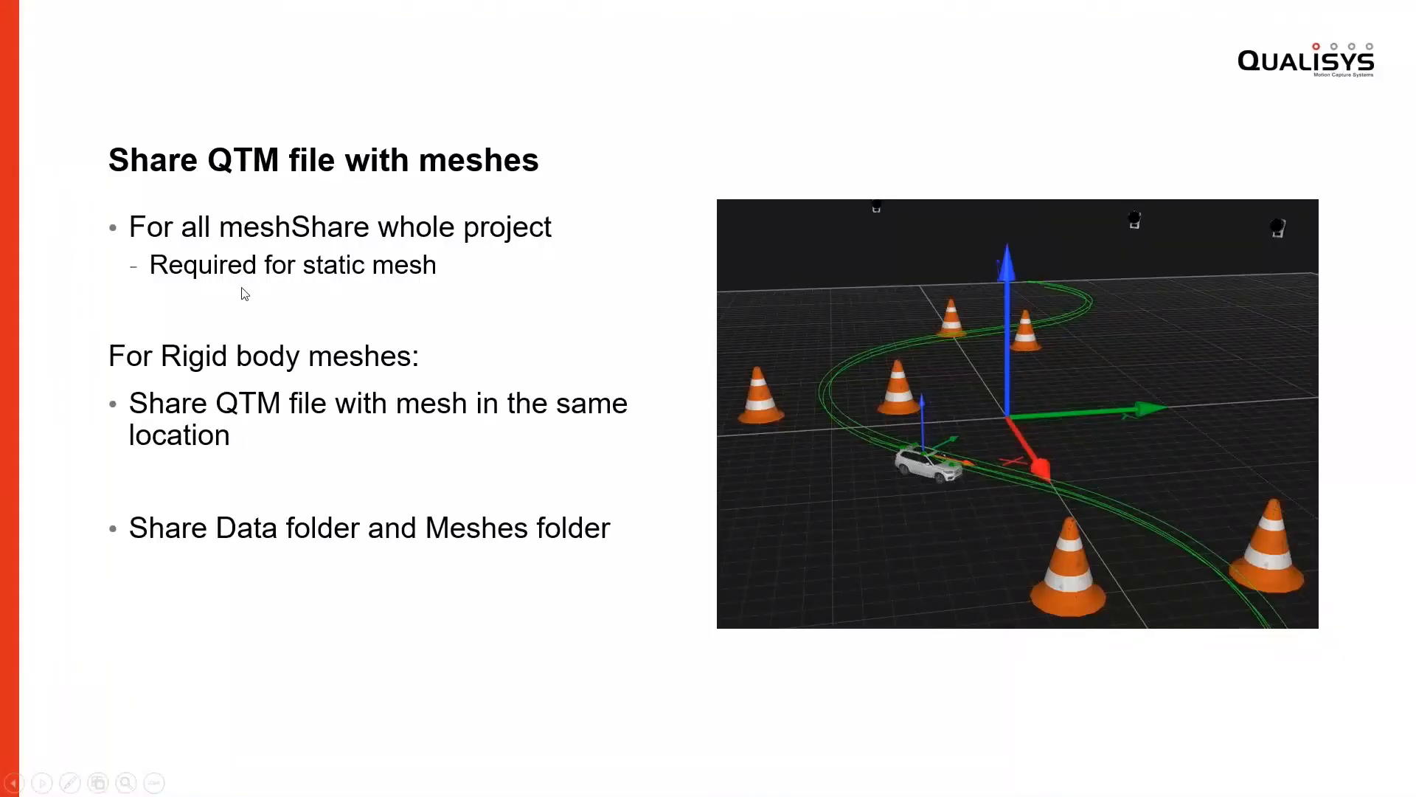
pyautogui.press('Right')
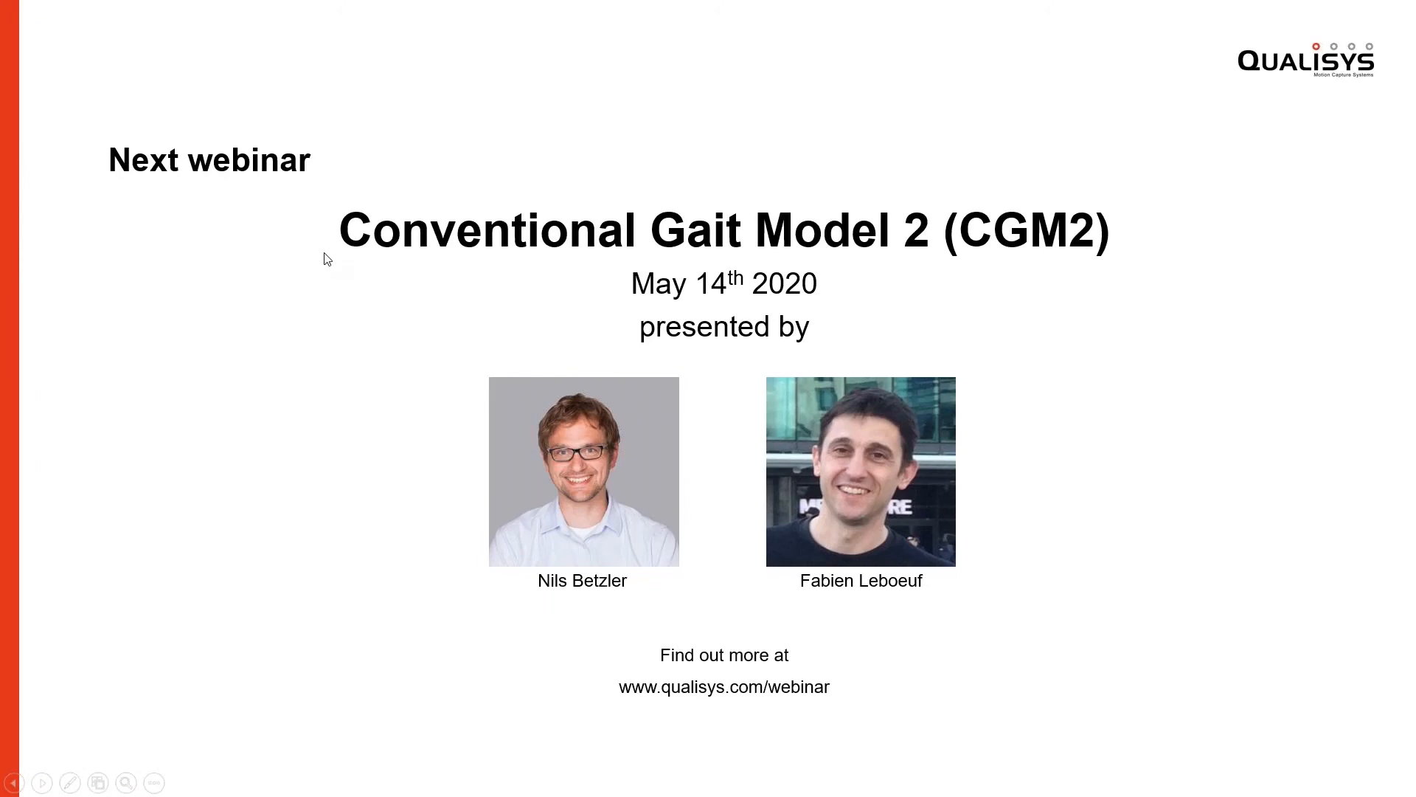
pyautogui.press('Left')
pyautogui.press('Left')
pyautogui.press('Right')
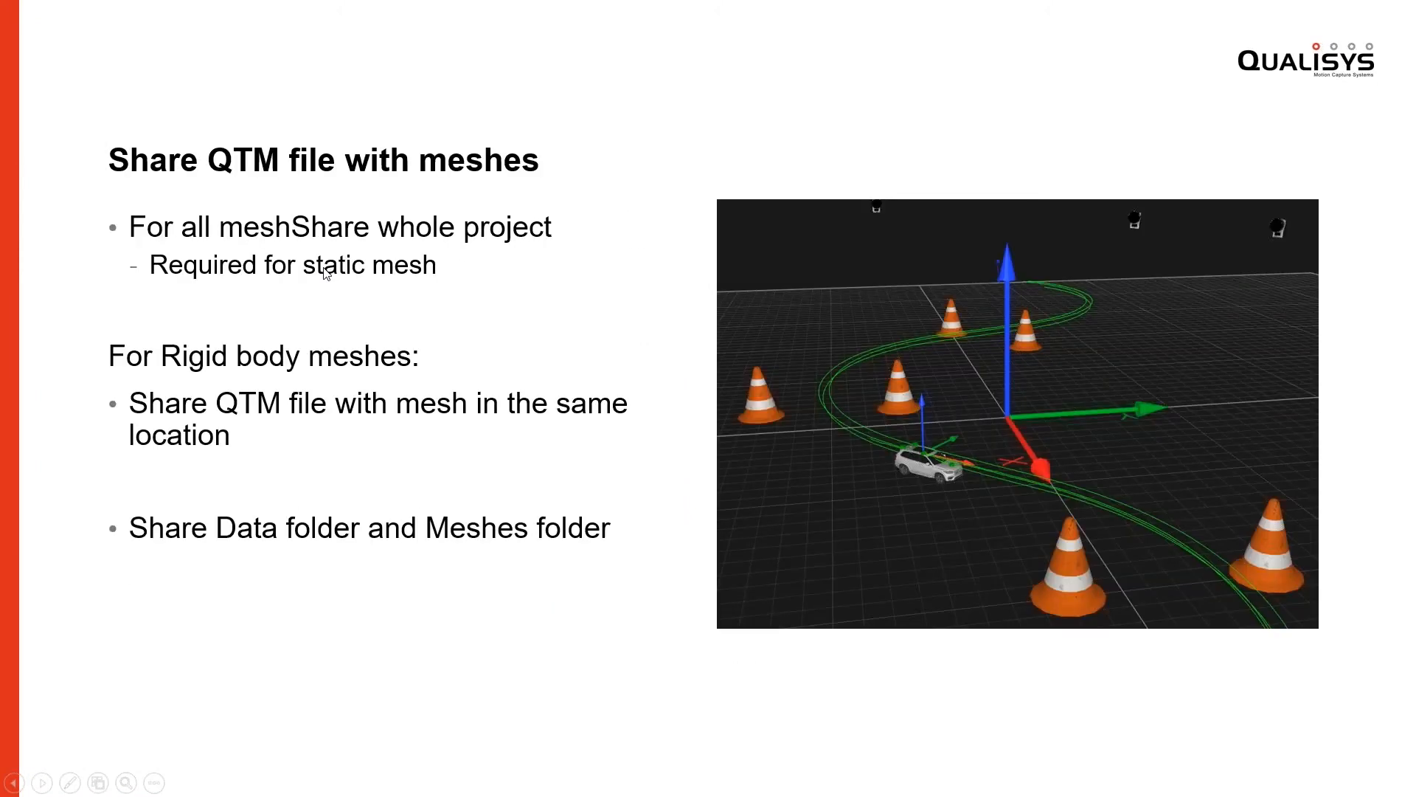